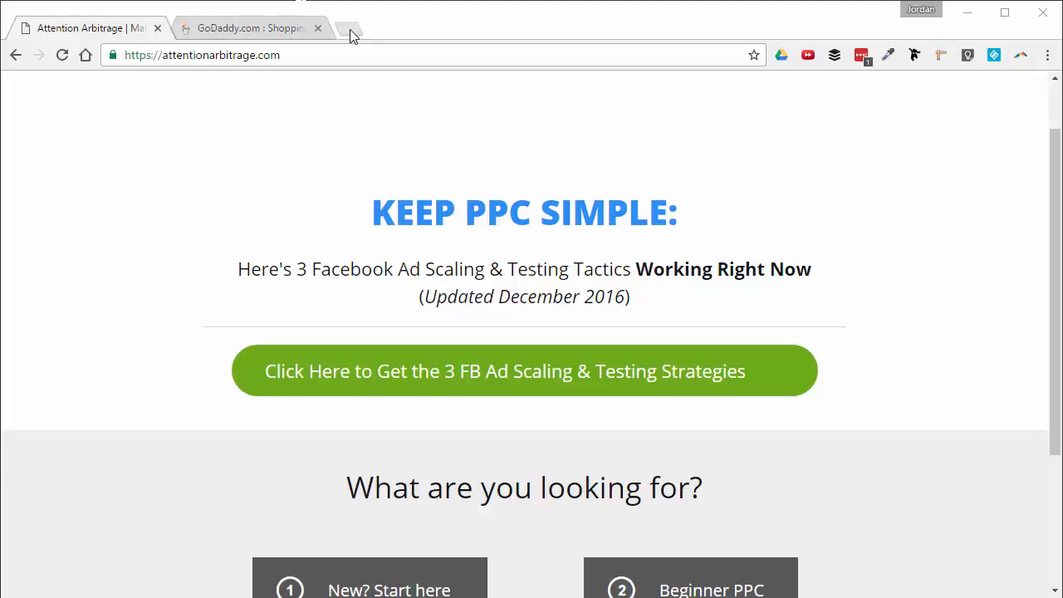
Step: Load skylineworkshop.myshopify.com/admin in a new tab and open the Dec 1–27 sales date range
click(349, 29)
text(skyline)
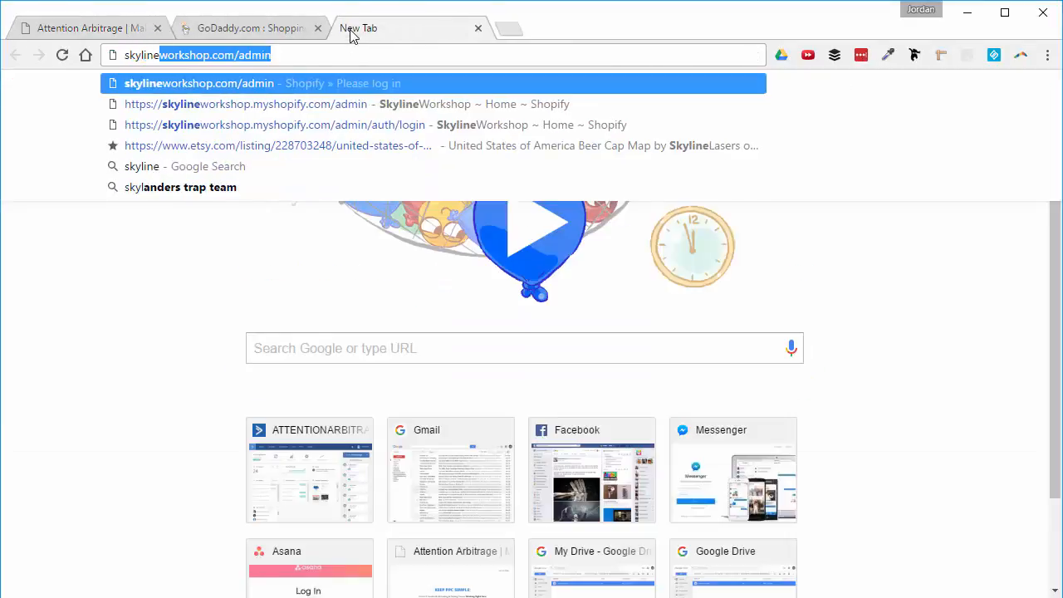
text(workshop.myshopify.com/admi)
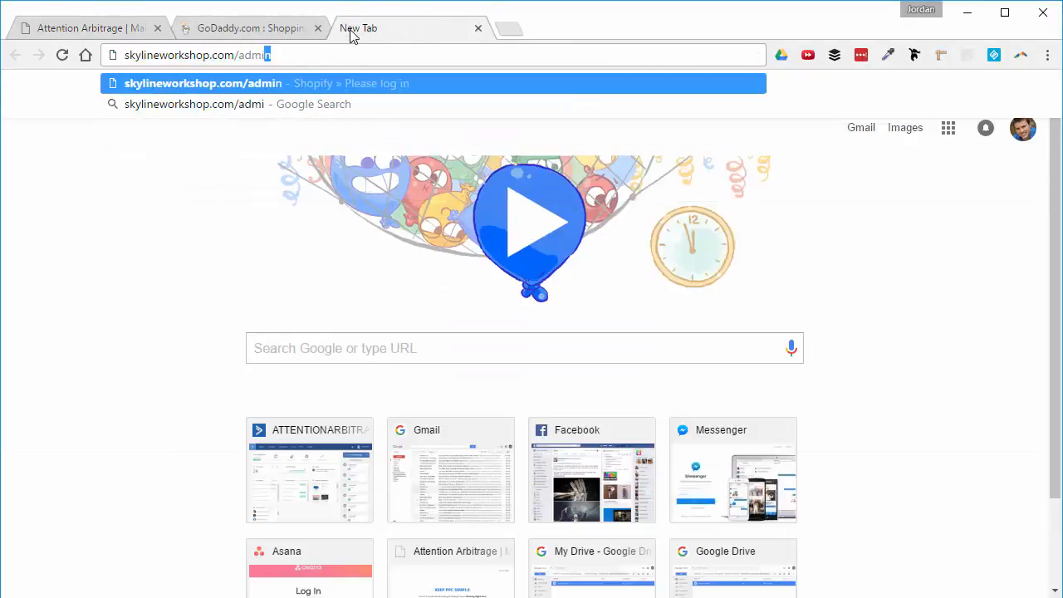
text(n)
key(Return)
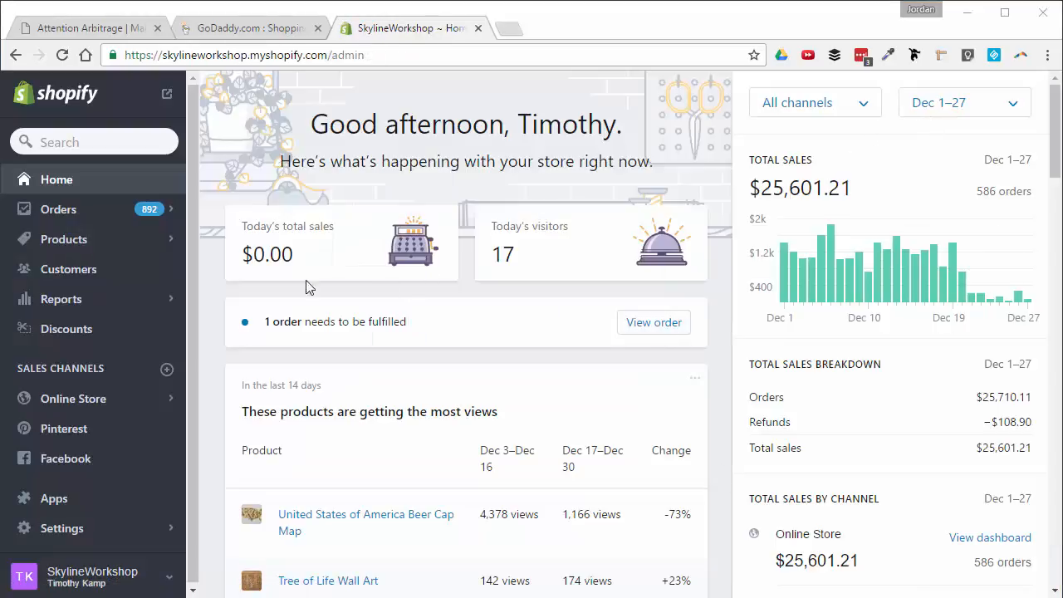
drag(530, 122, 613, 130)
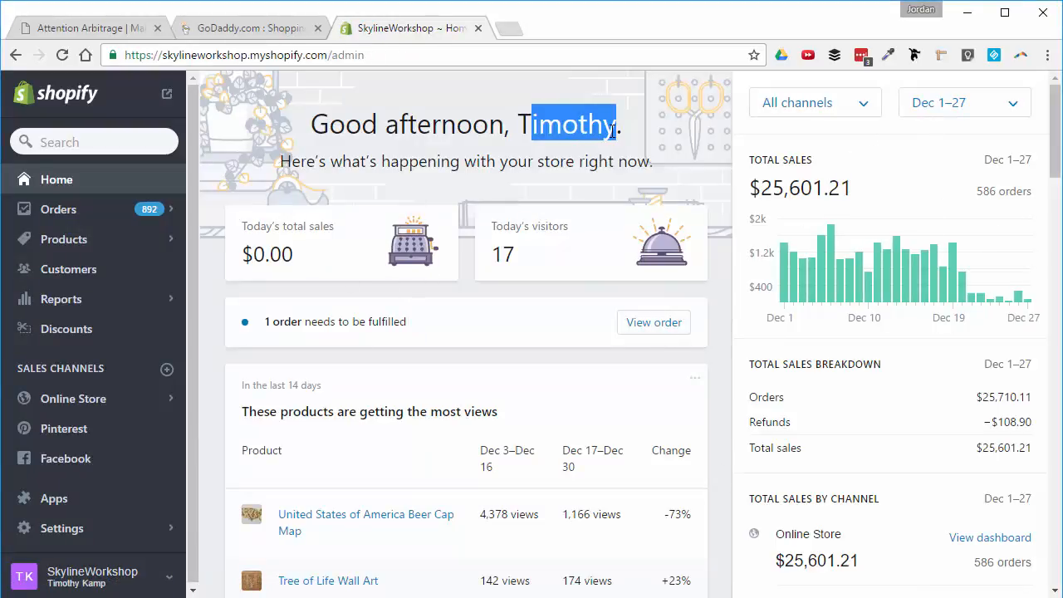
click(613, 130)
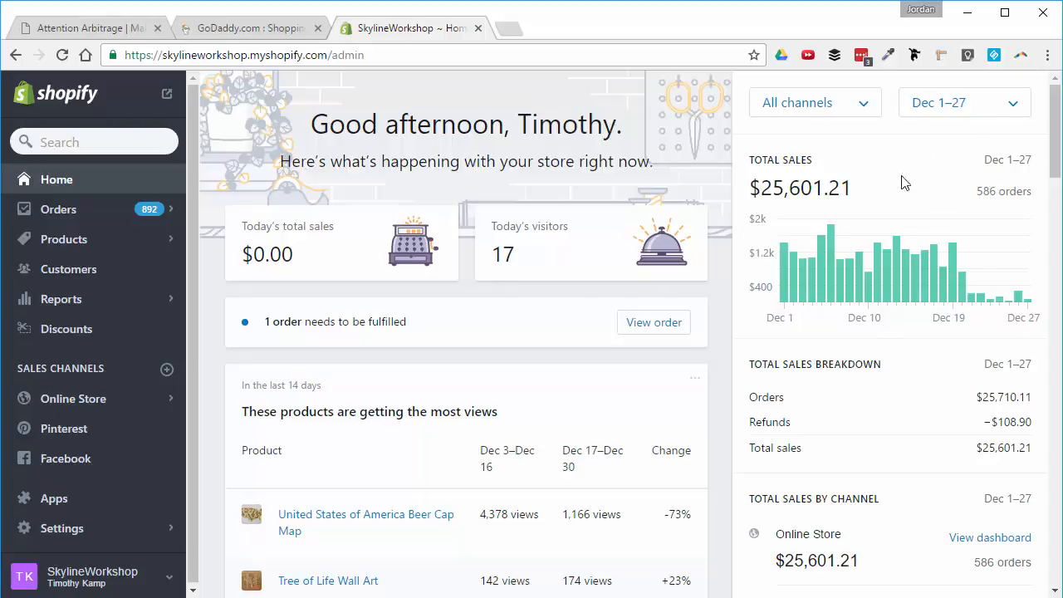
click(1020, 104)
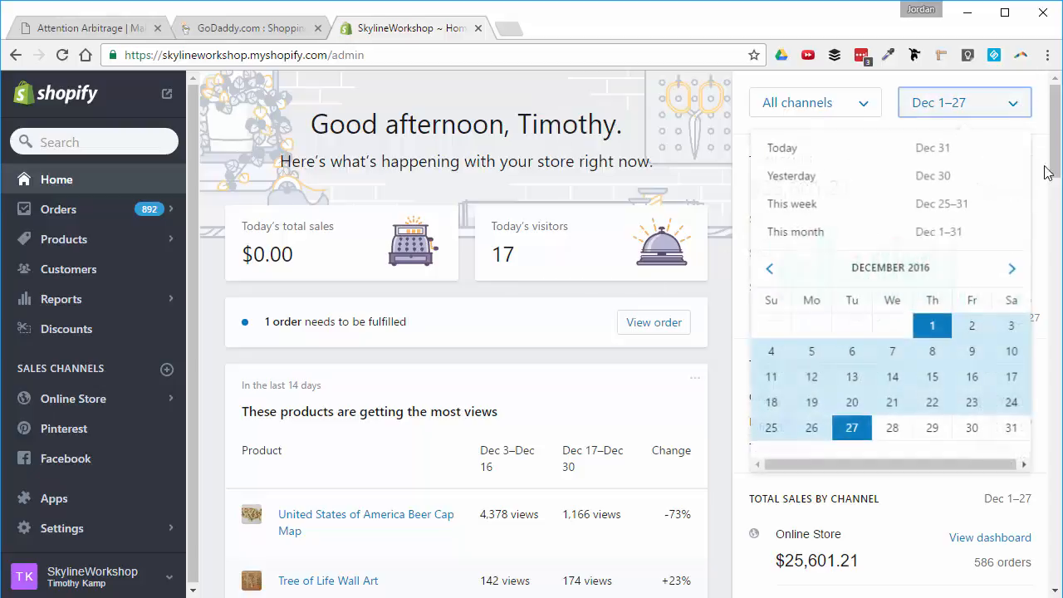
Step: Set the dashboard range to Nov 1–Dec 31, showing $36,816.88 total sales from 827 orders
click(769, 271)
click(853, 332)
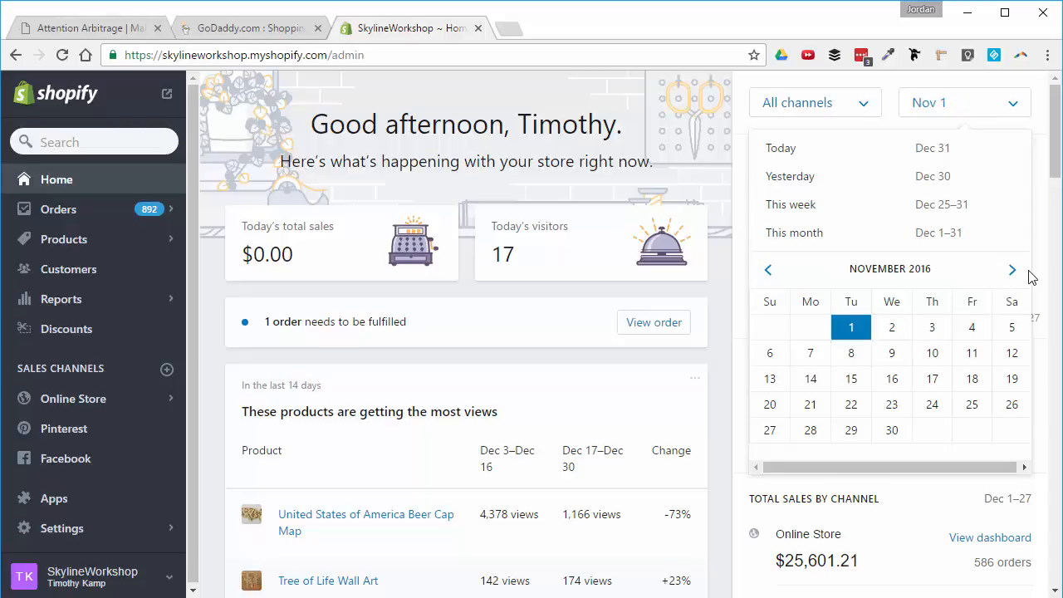
click(1013, 270)
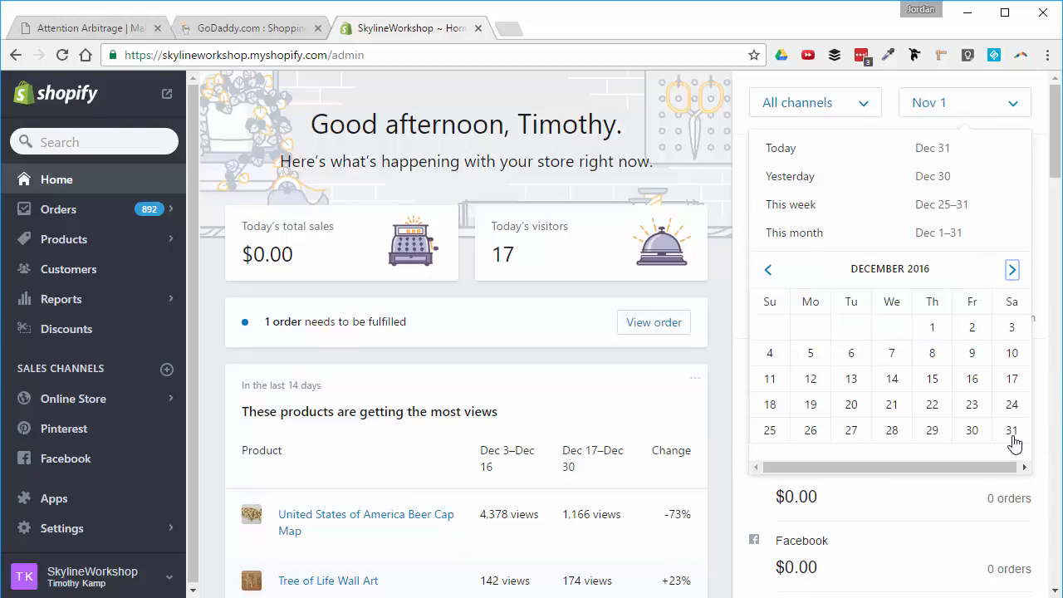
click(1012, 431)
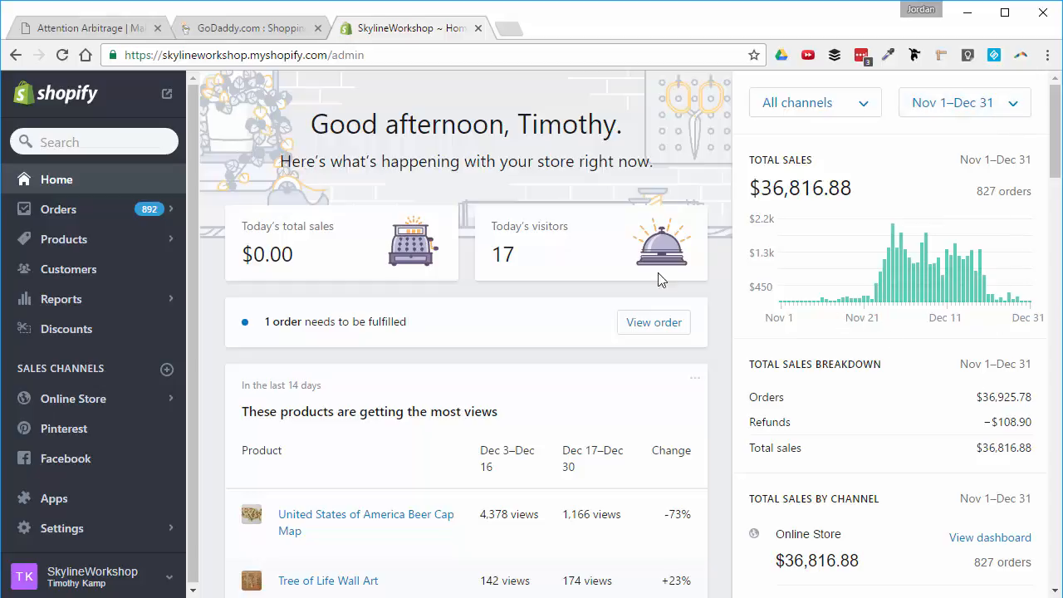
scroll(705, 312, down, 1)
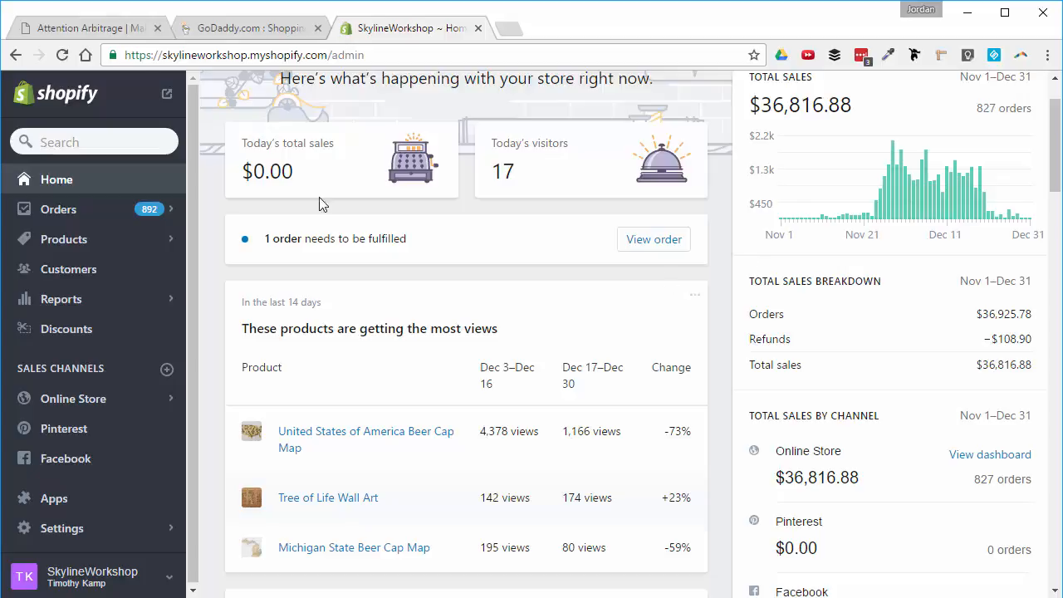
scroll(980, 157, up, 1)
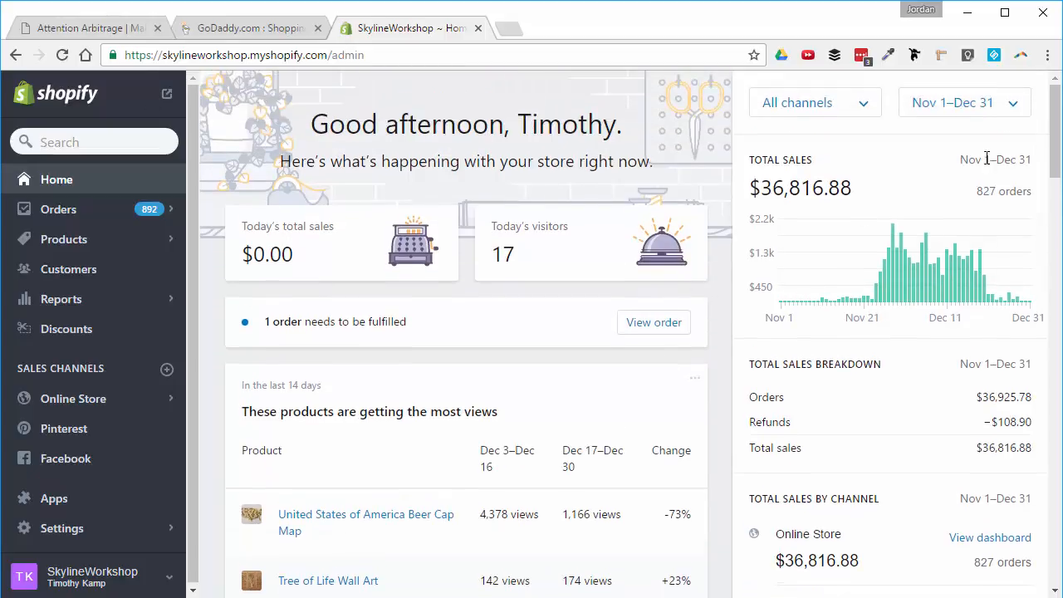
click(989, 108)
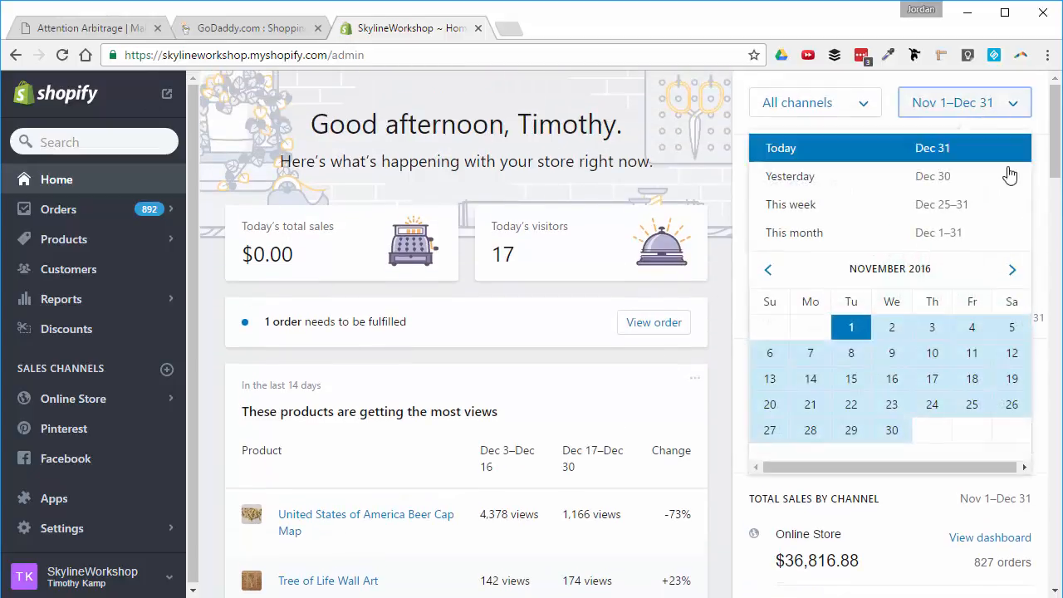
Step: Change the sales range to Dec 10–27, showing $14,132.70 from 330 orders
click(1010, 275)
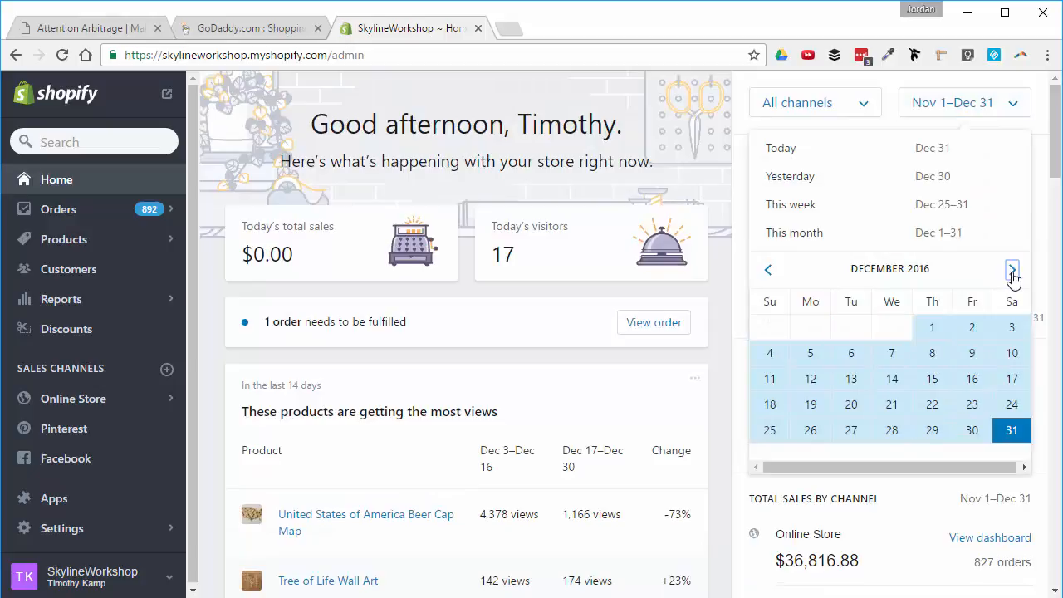
click(1011, 356)
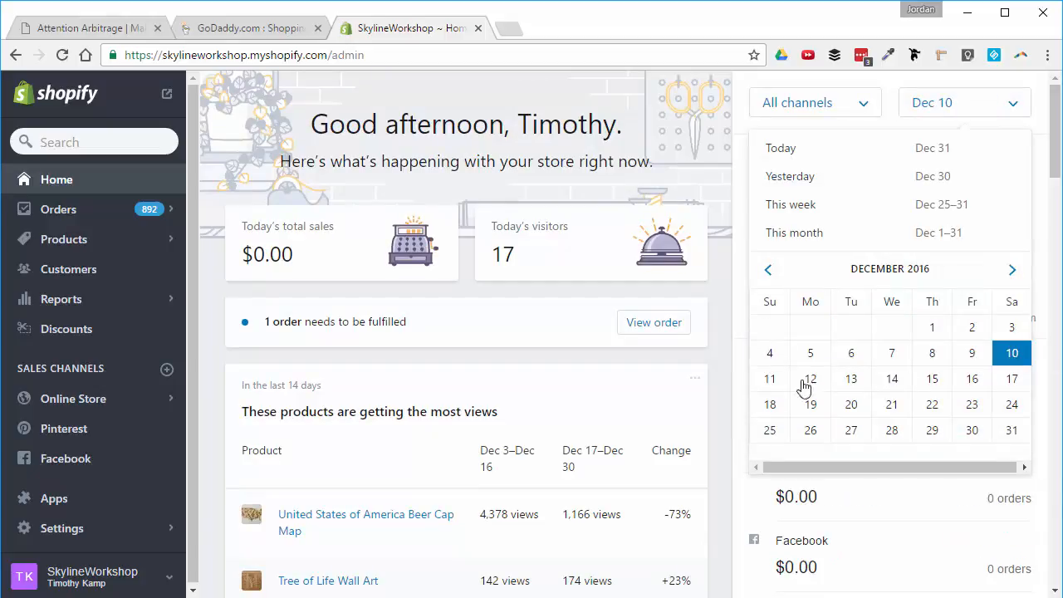
click(854, 439)
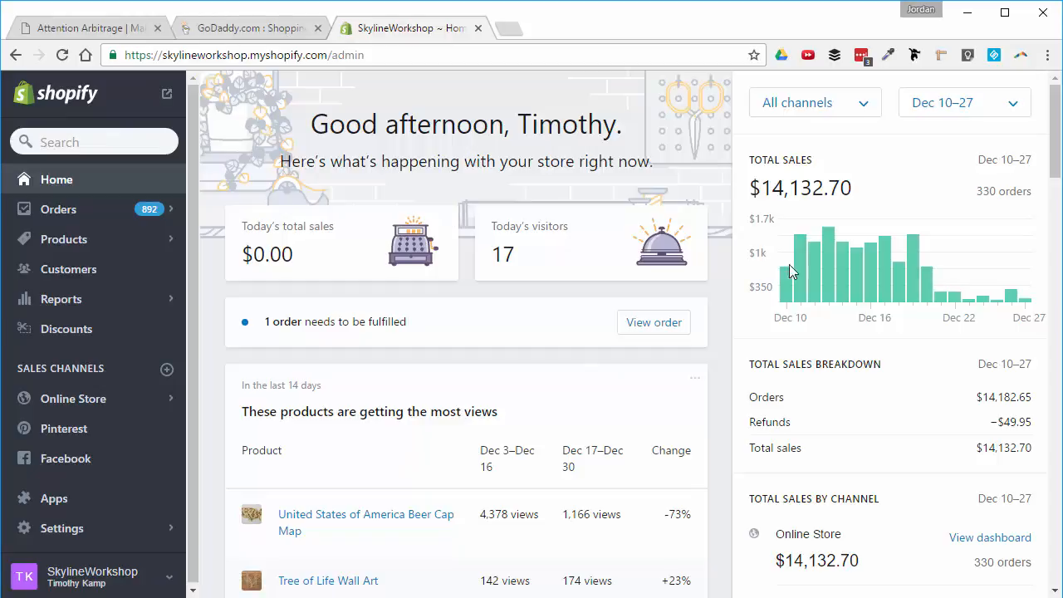
Step: Switch to the GoDaddy cart holding shareworthysupply.com and the Privacy & Business Protection package
click(279, 35)
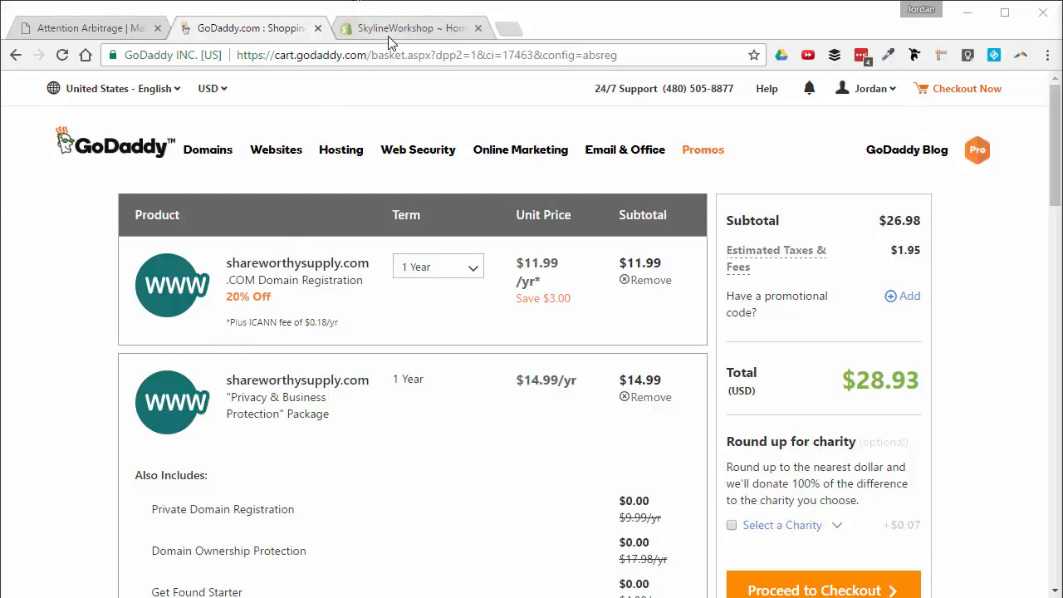
Step: Search Google for namecheckr in a new tab and open namecheckr.com
click(507, 32)
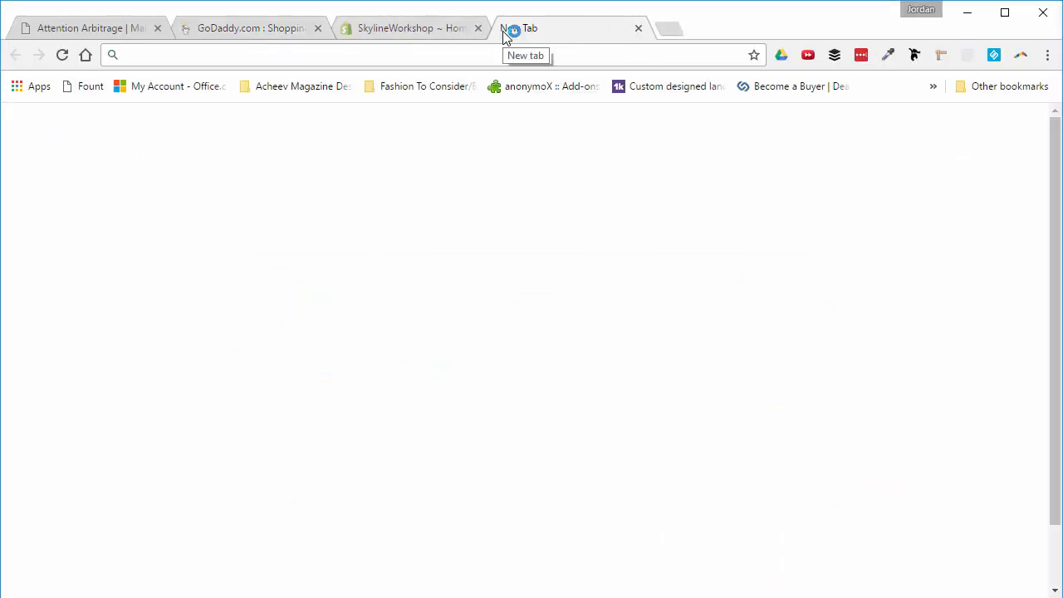
text(namech)
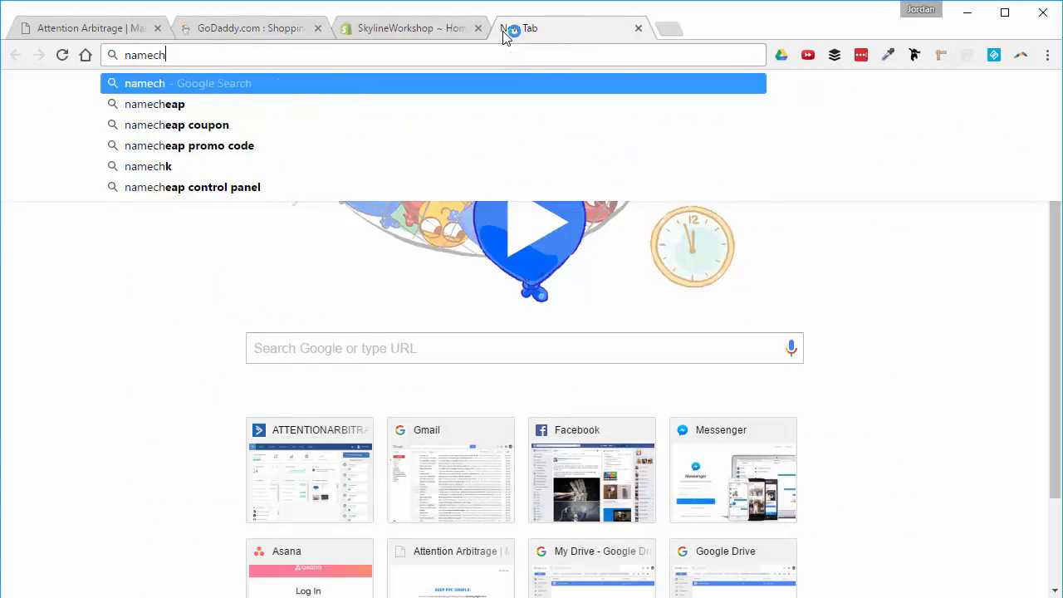
text(eckr)
key(Return)
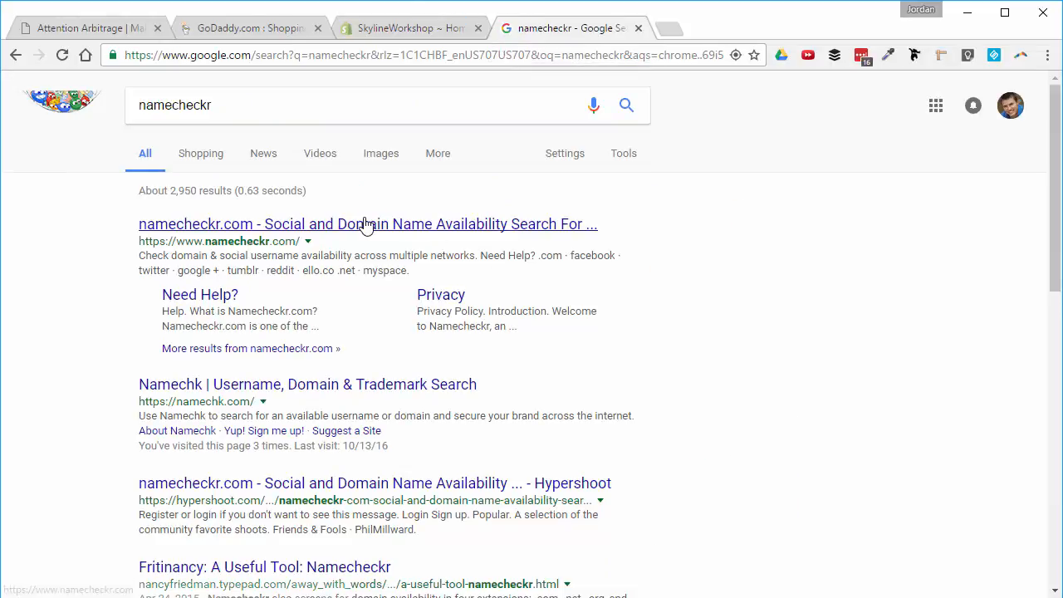
click(373, 220)
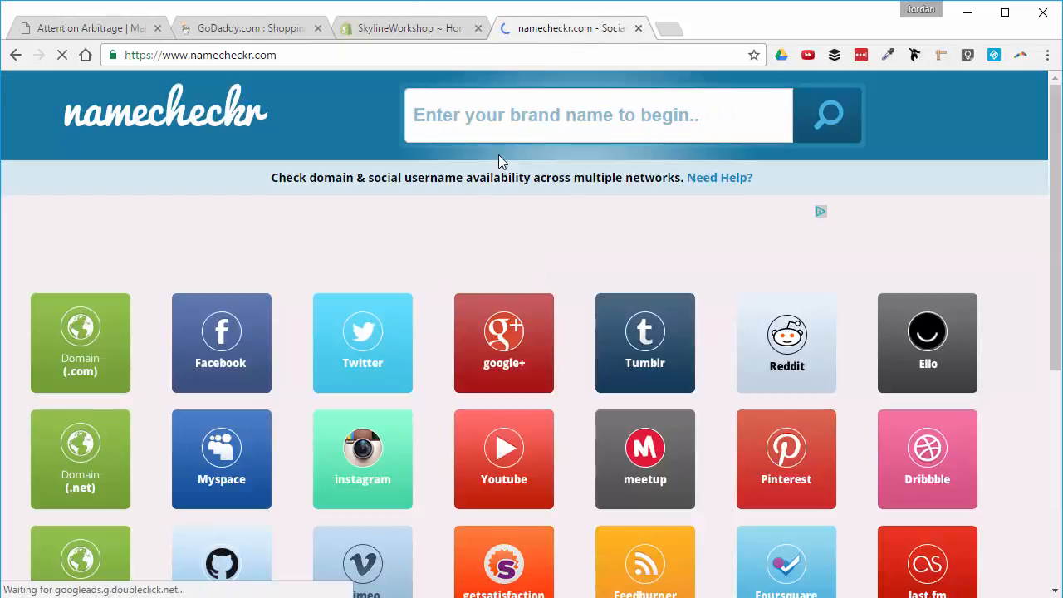
Step: Check 'shareworthysupply' availability across domains and social networks on Namecheckr
click(581, 111)
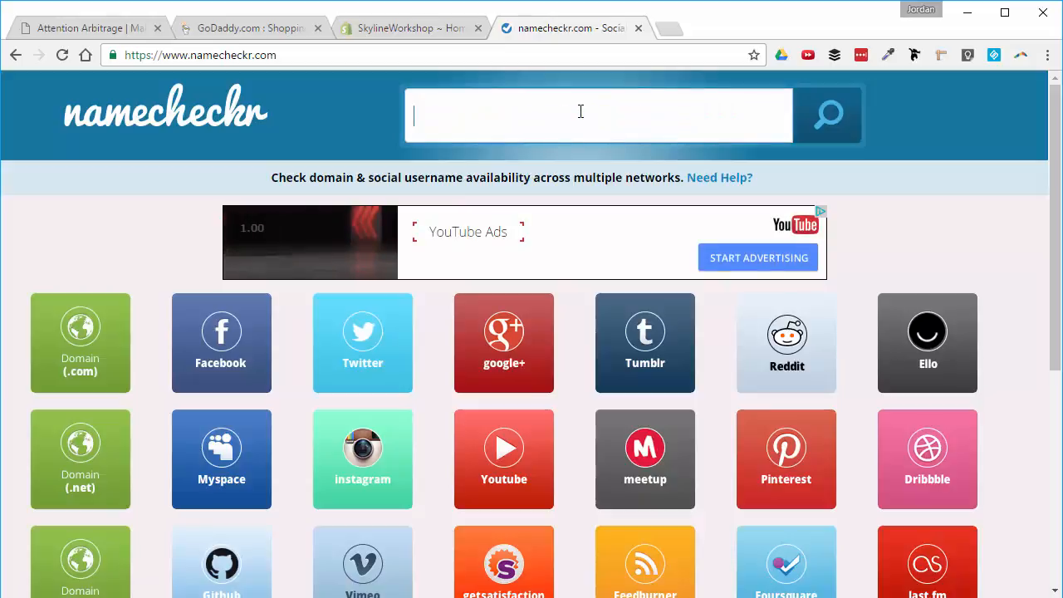
text(shareworthysupply)
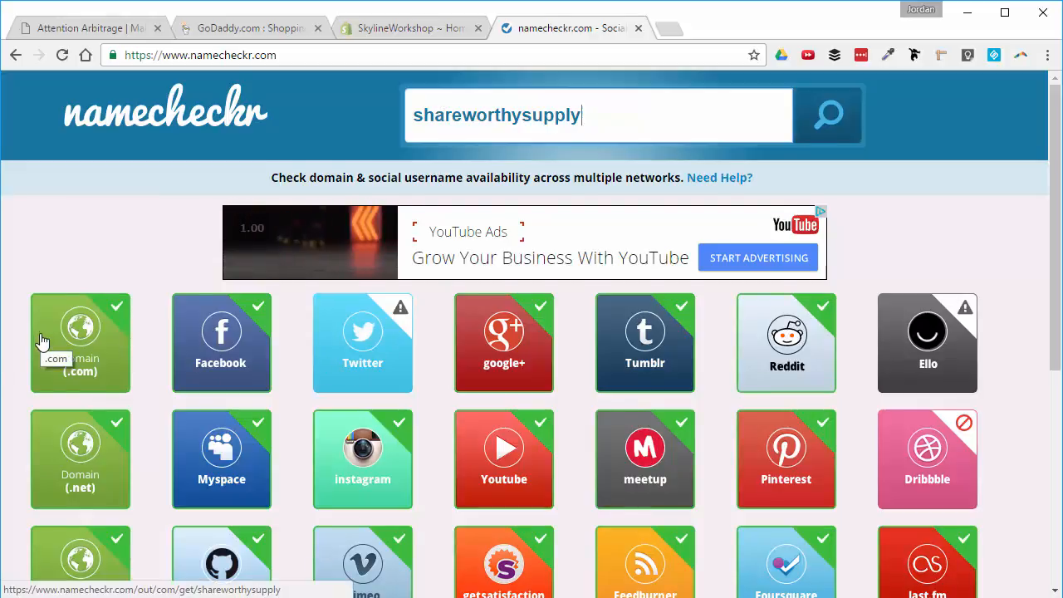
scroll(413, 376, down, 1)
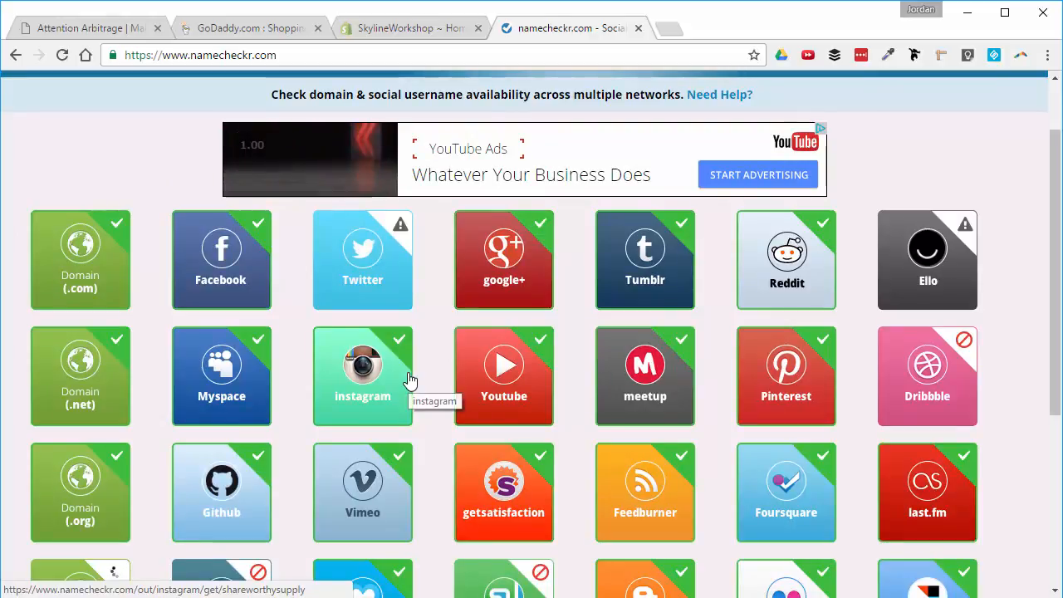
scroll(802, 358, down, 2)
scroll(748, 391, down, 2)
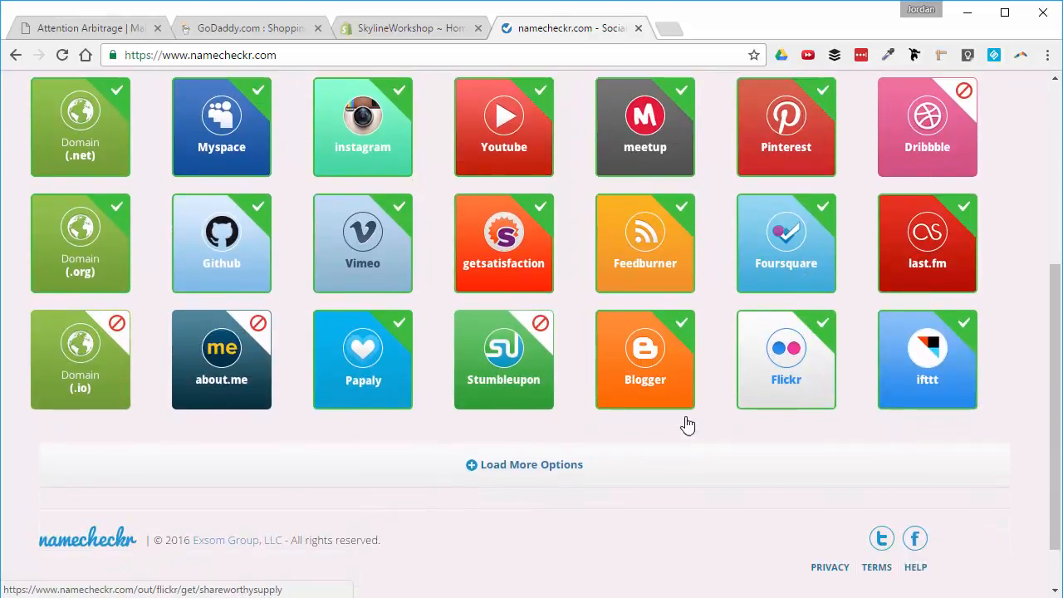
scroll(549, 458, up, 5)
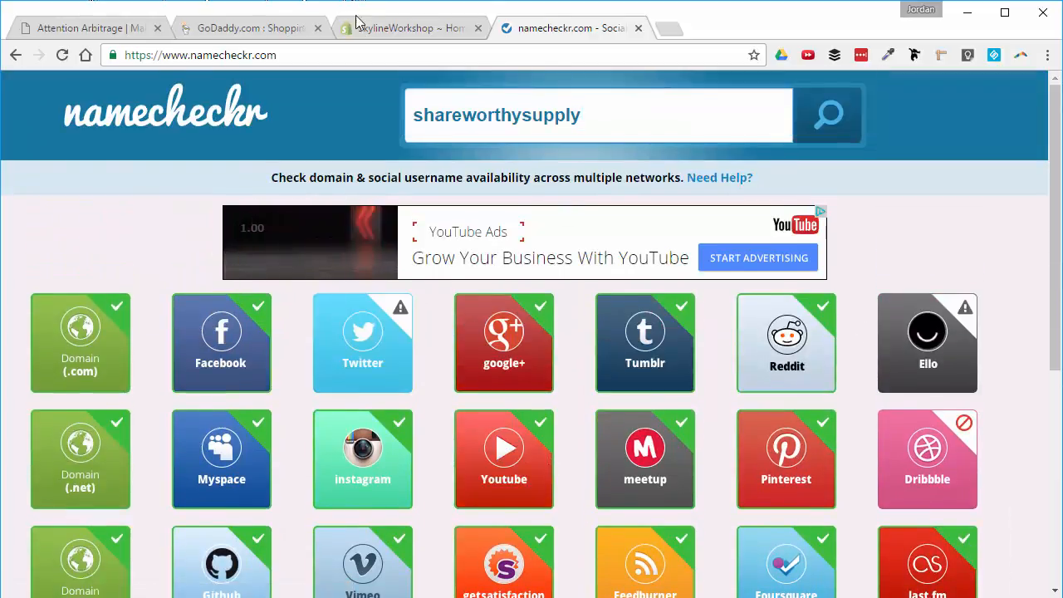
Step: Review the GoDaddy cart for shareworthysupply.com and privacy package, confirming the $28.93 total
click(259, 30)
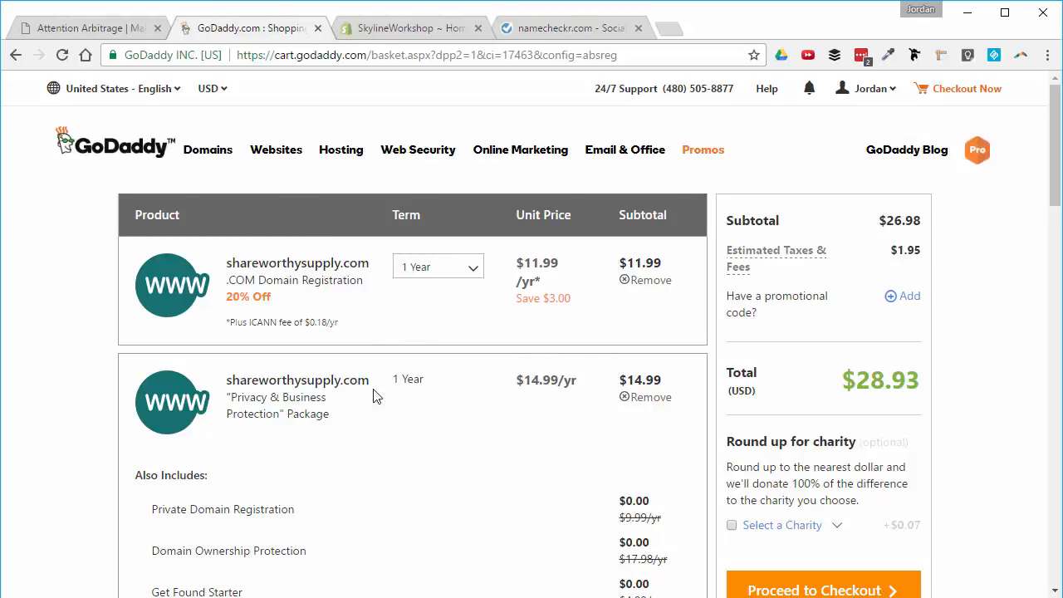
scroll(322, 328, down, 1)
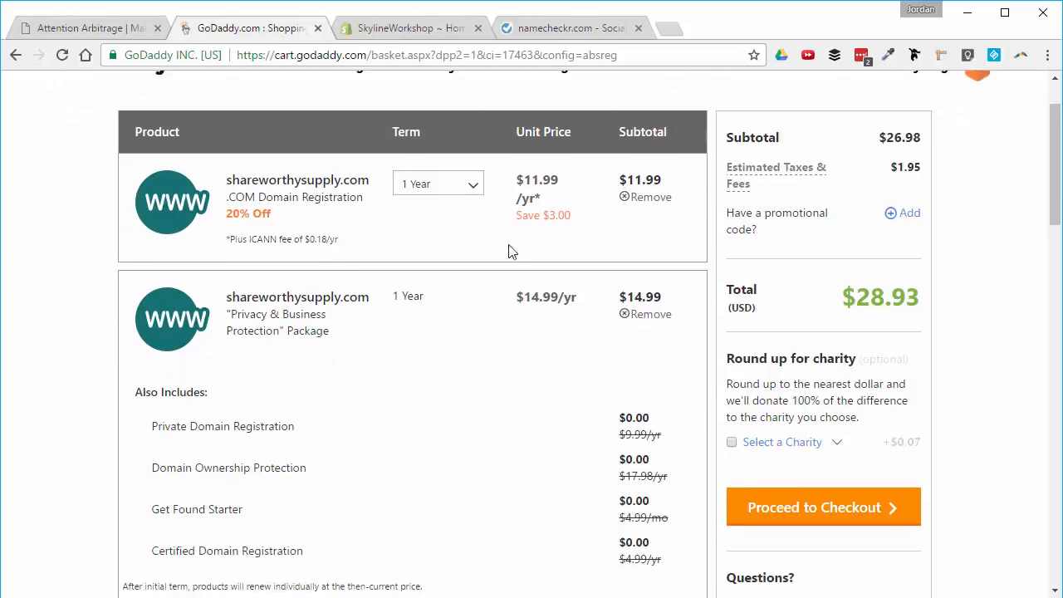
scroll(455, 299, down, 7)
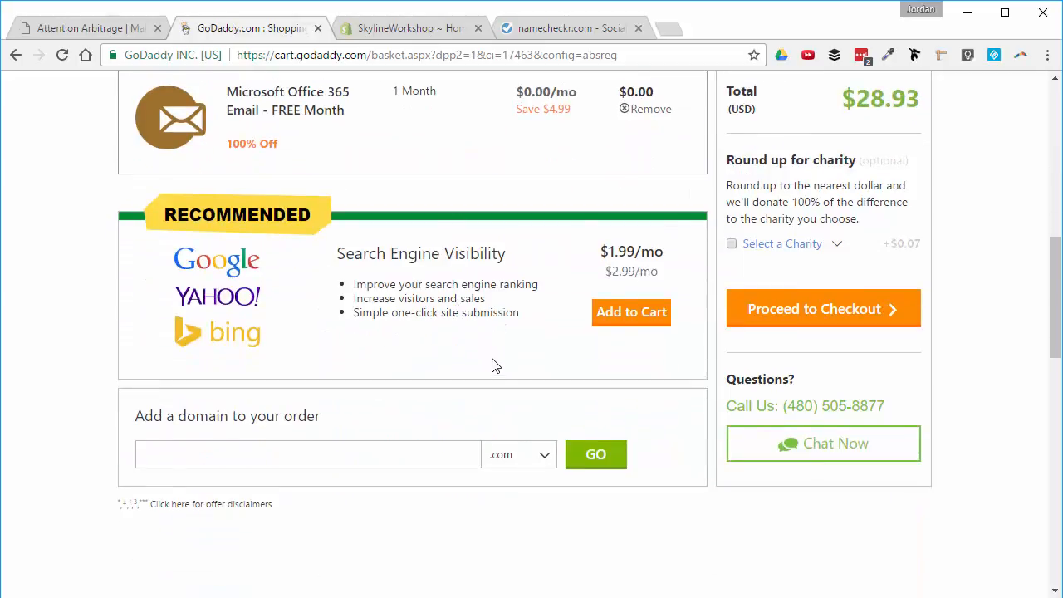
scroll(490, 366, up, 6)
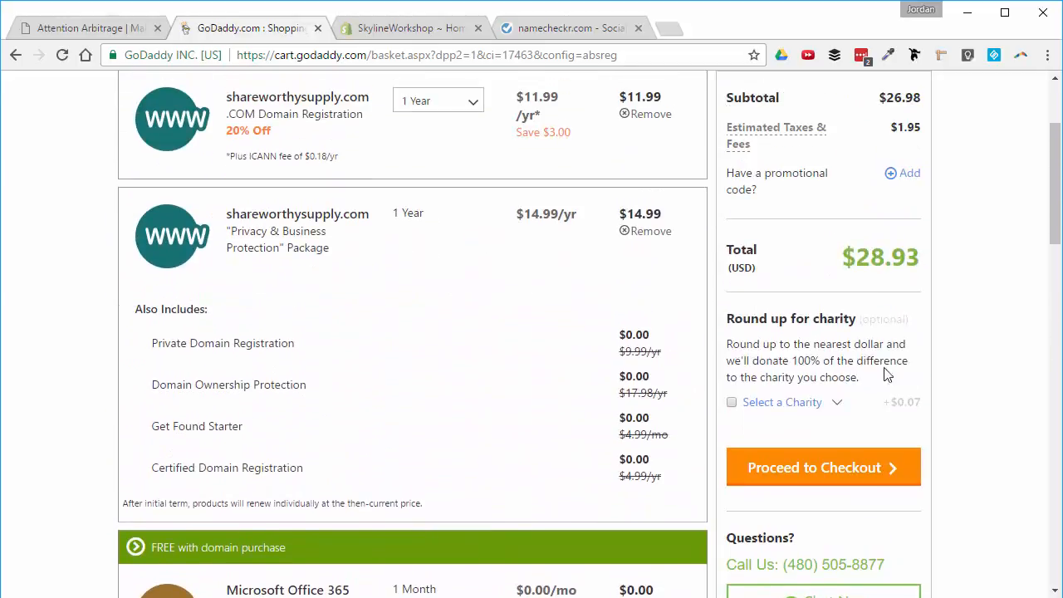
scroll(488, 282, up, 2)
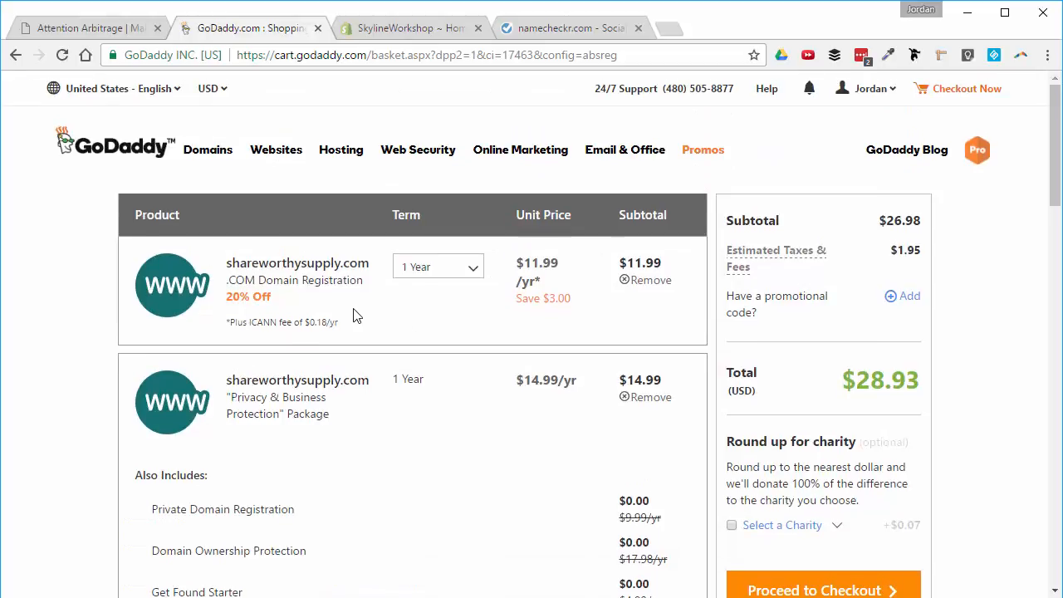
scroll(355, 313, down, 1)
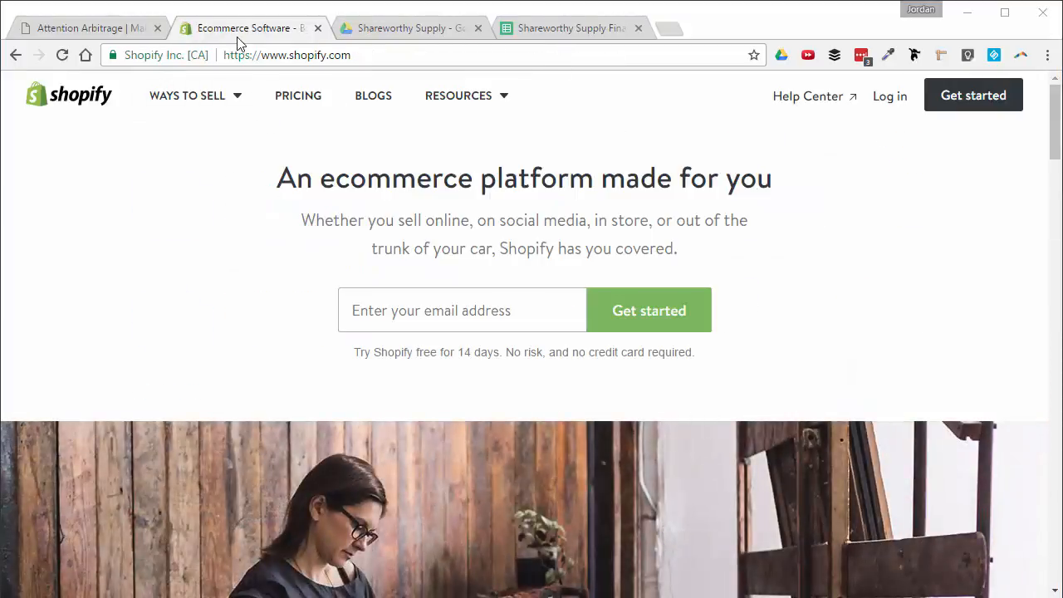
Step: Bring up the Shareworthy Supply Financials spreadsheet's expense log
click(609, 29)
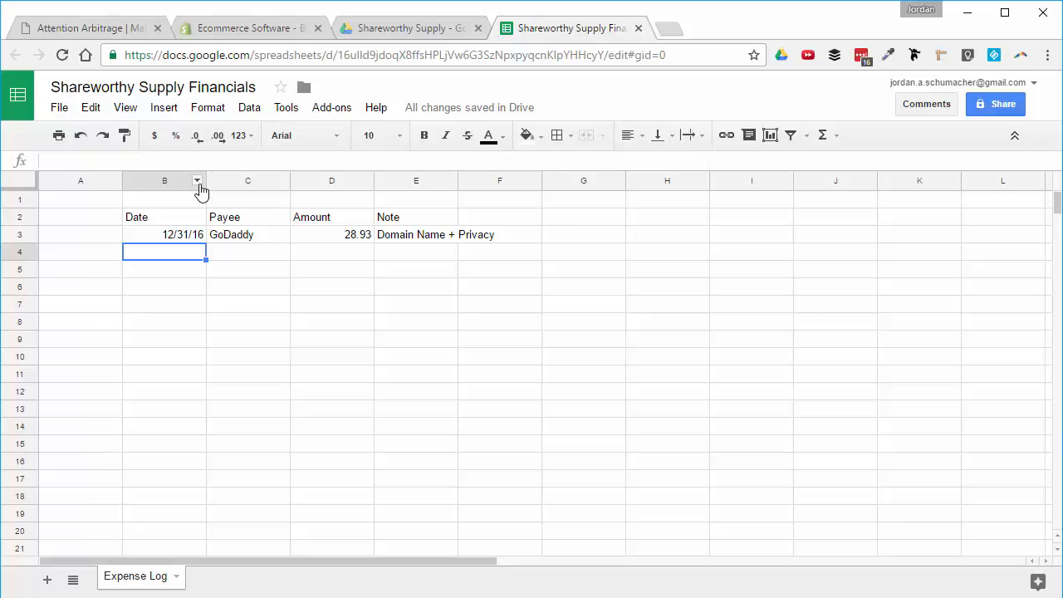
Step: Verify row 3's GoDaddy entry (28.93, Domain Name + Privacy), then return to the Shopify homepage
click(331, 323)
click(178, 255)
click(171, 237)
click(256, 237)
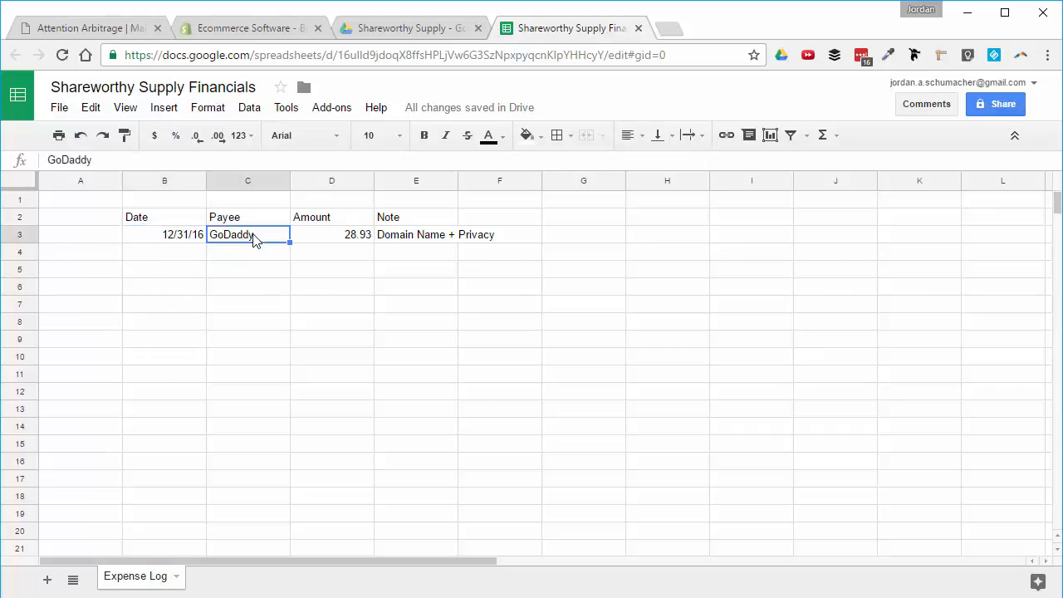
click(347, 243)
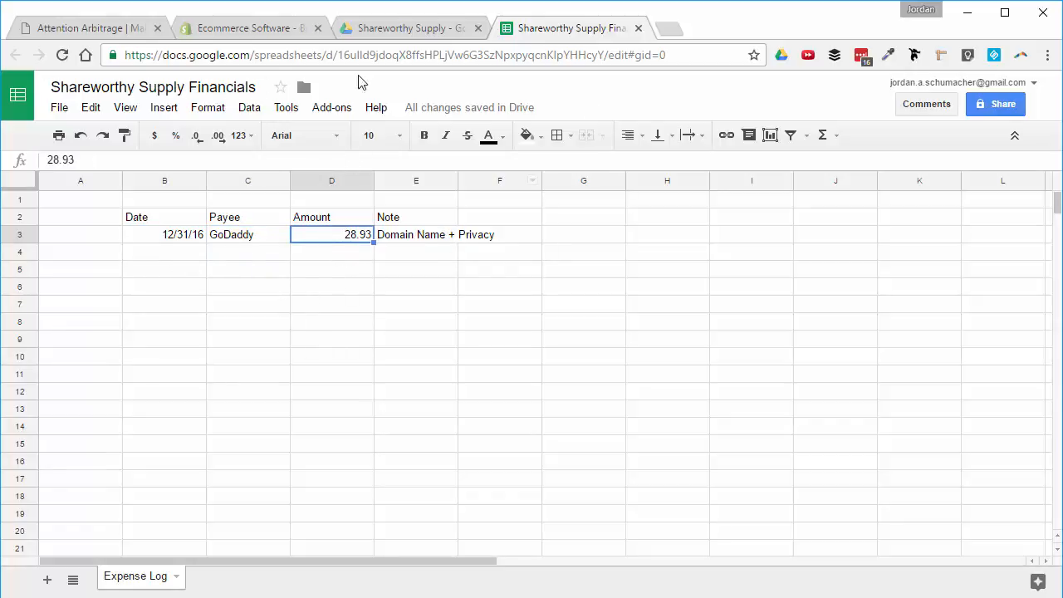
click(232, 29)
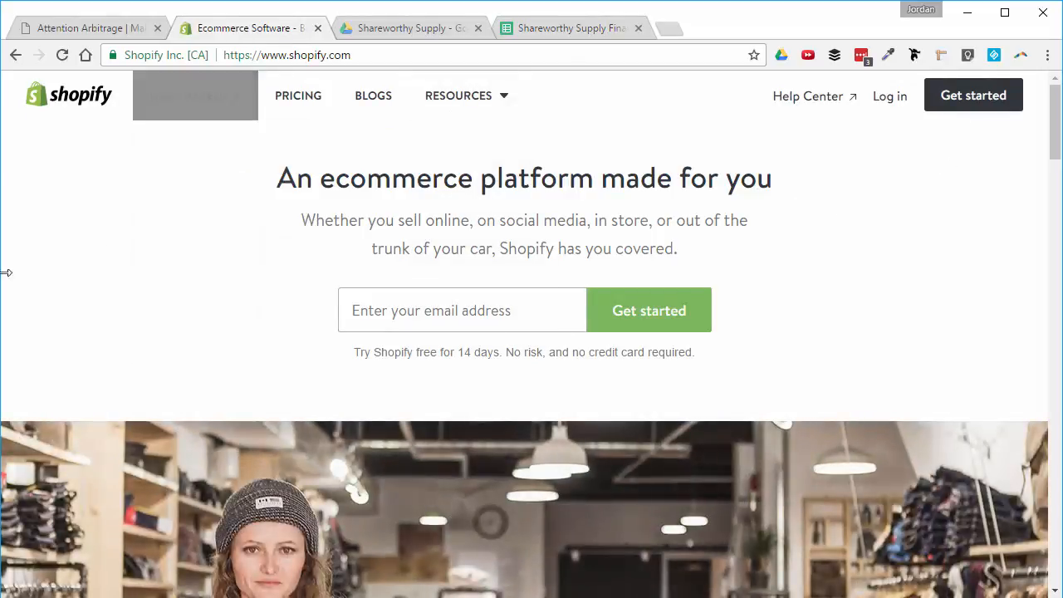
Step: Enter the business email address and start the Shopify free trial
click(464, 296)
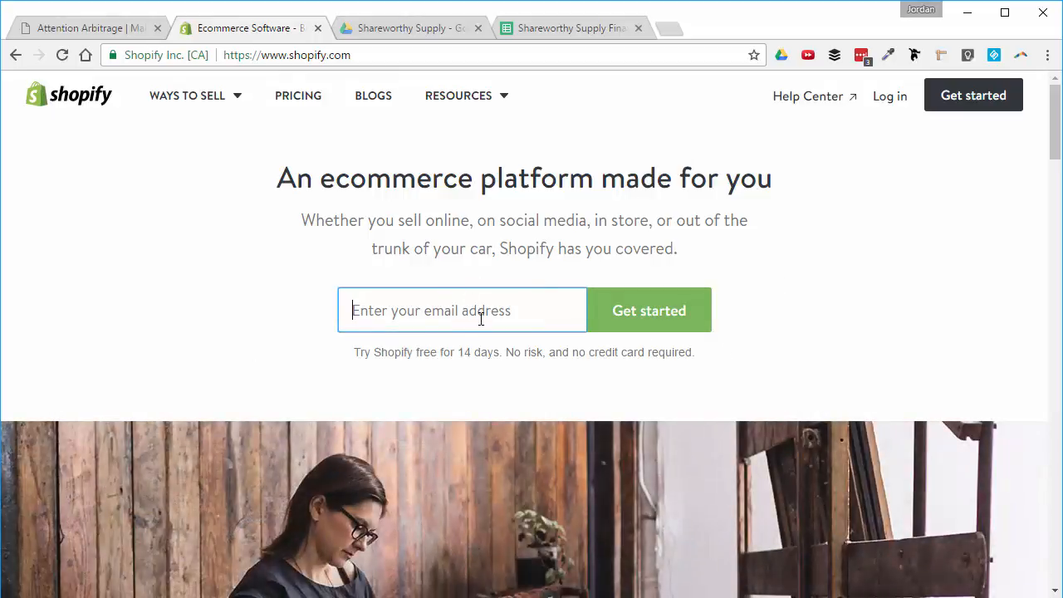
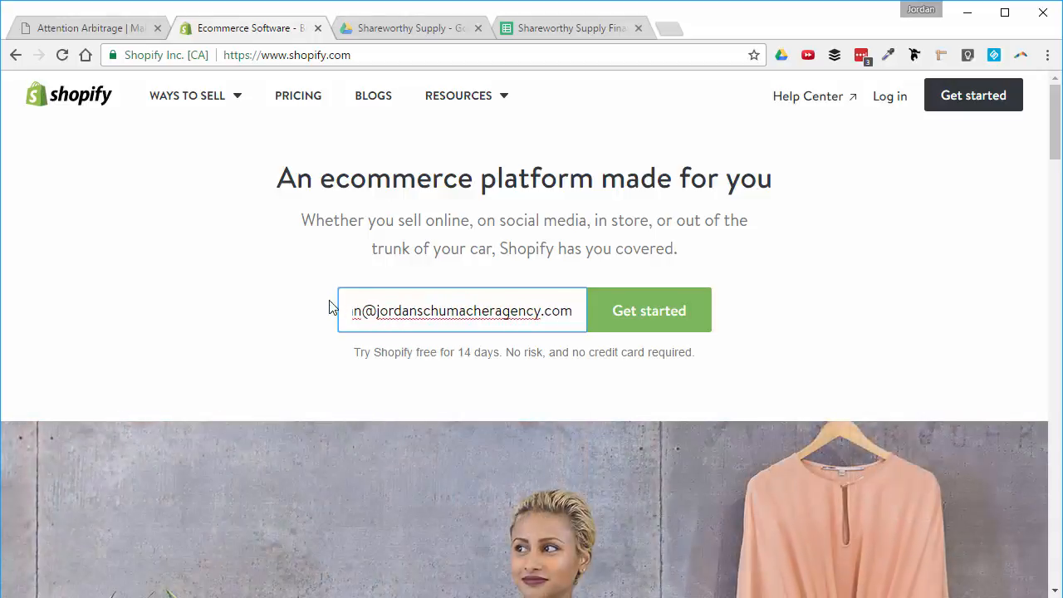
click(638, 326)
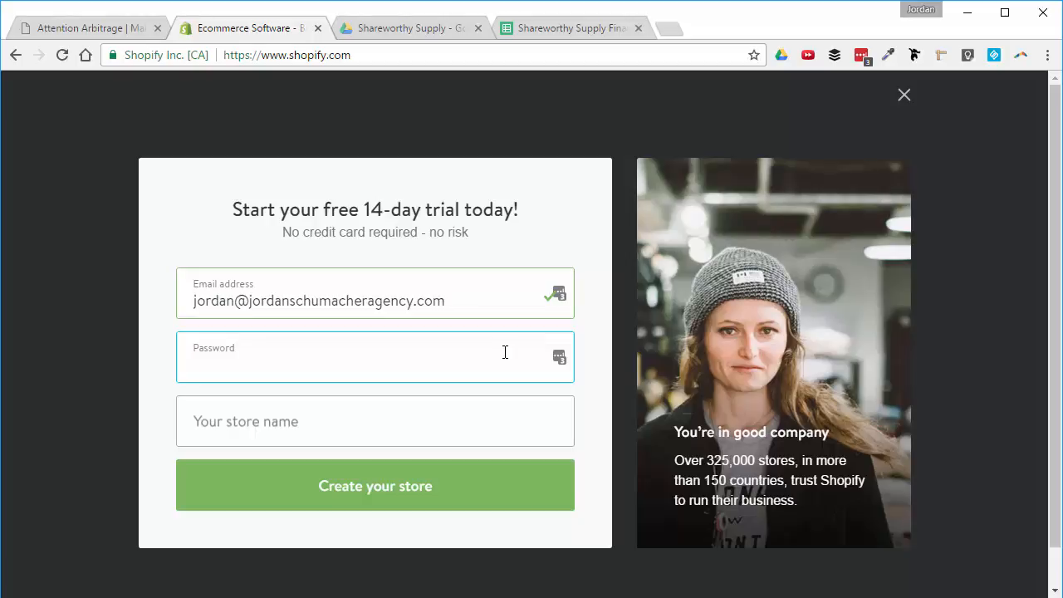
Step: Set the account password and store name 'Shareworthy Supply', then create the store
text(*********)
key(Tab)
text(Shar)
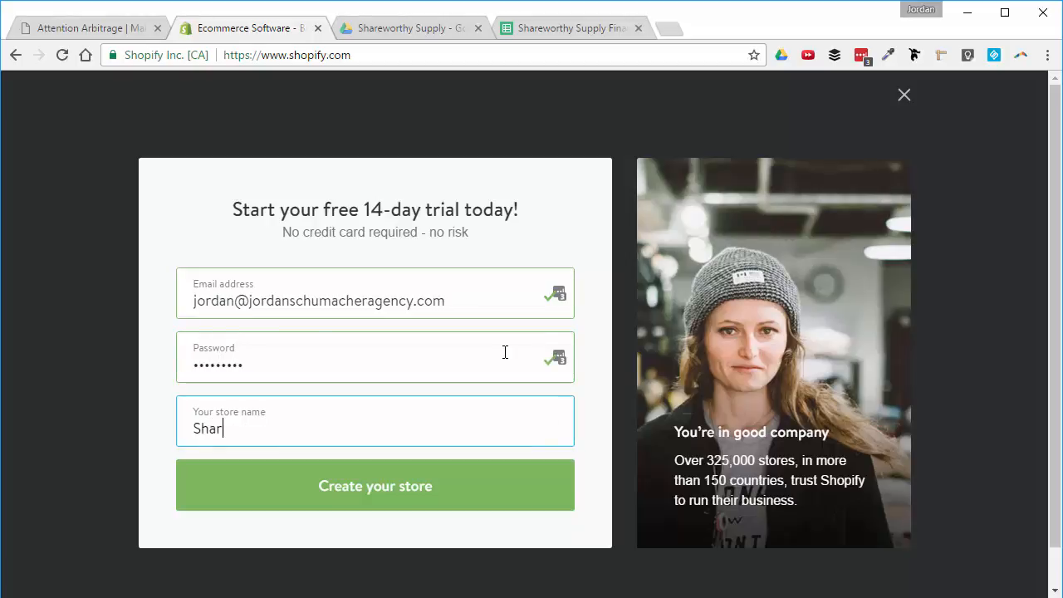
text(eworthy Supply)
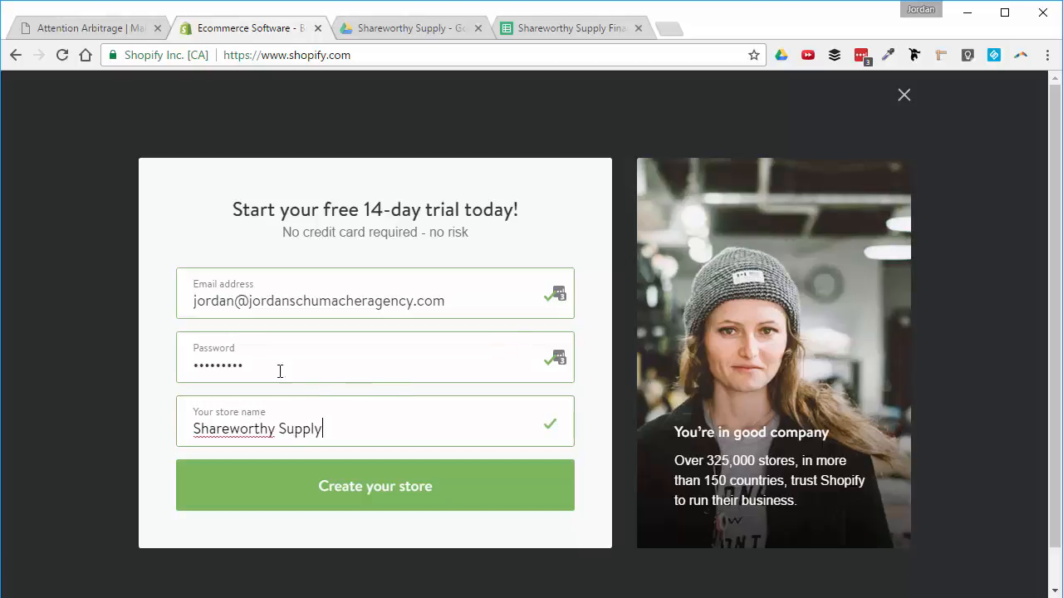
click(307, 505)
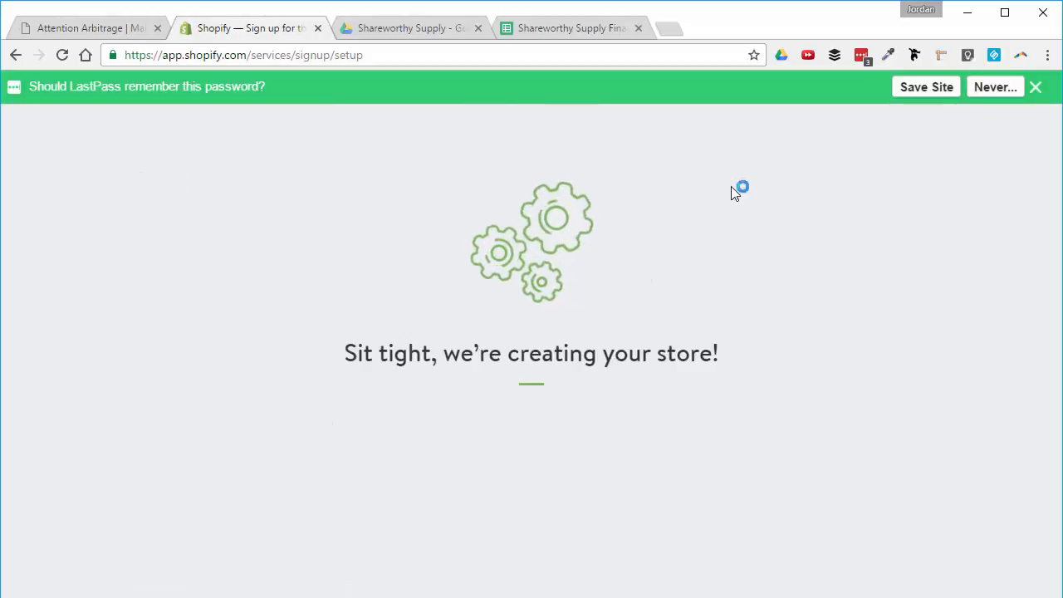
Step: Save the Shopify login in LastPass as 'Shopify Shareworthy Supply' and return to Shopify setup
click(922, 92)
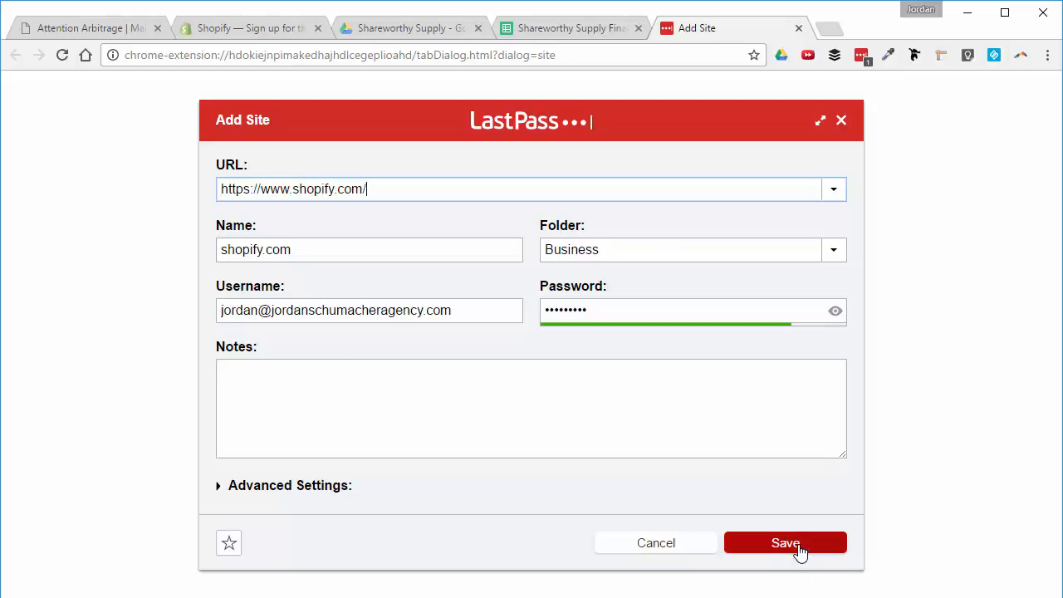
double_click(222, 248)
text(Shopify)
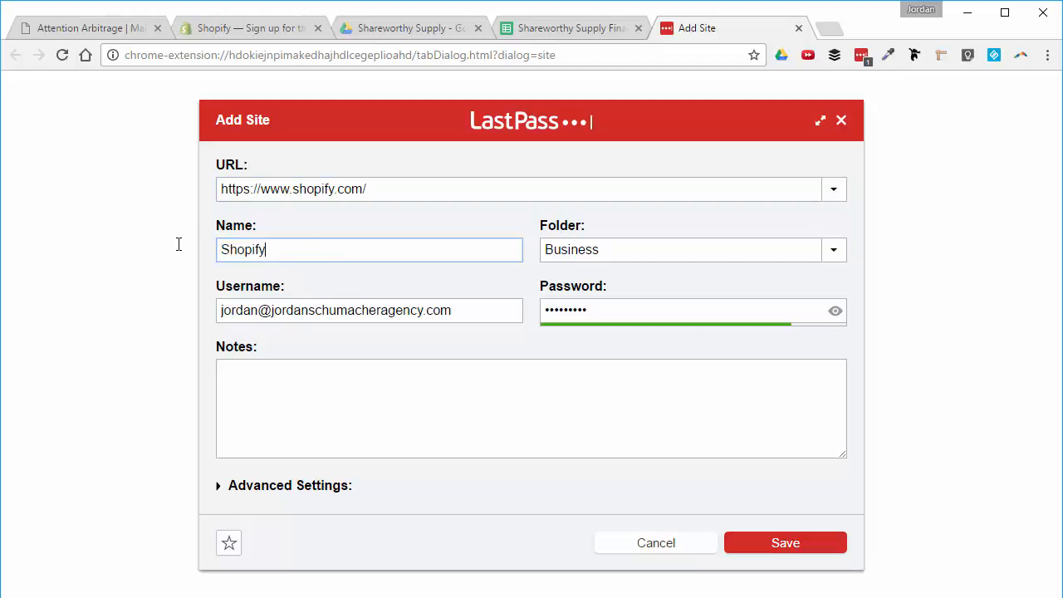
text( Shareworthy Supply)
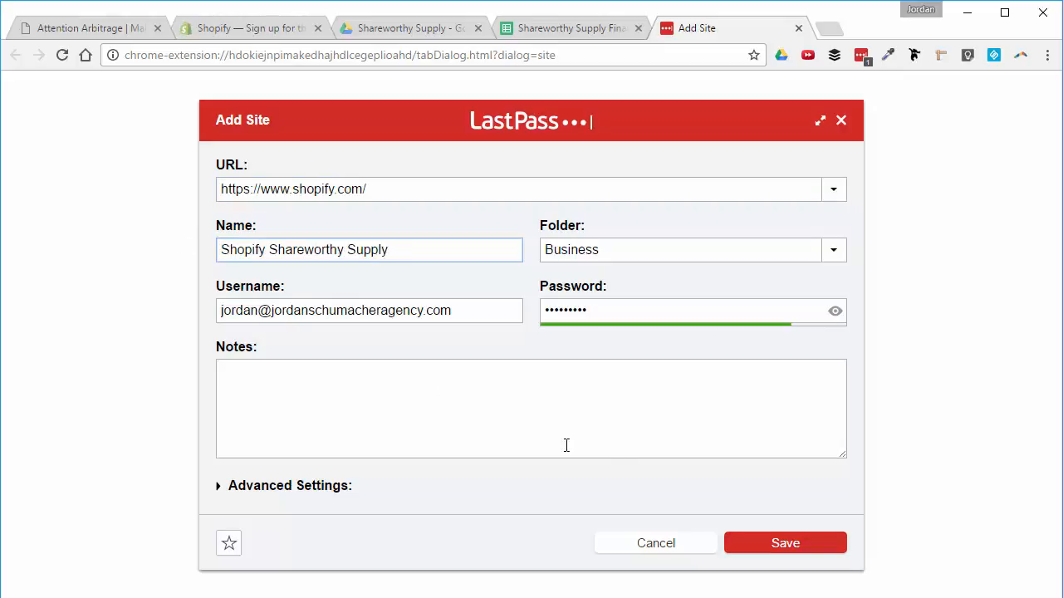
click(772, 539)
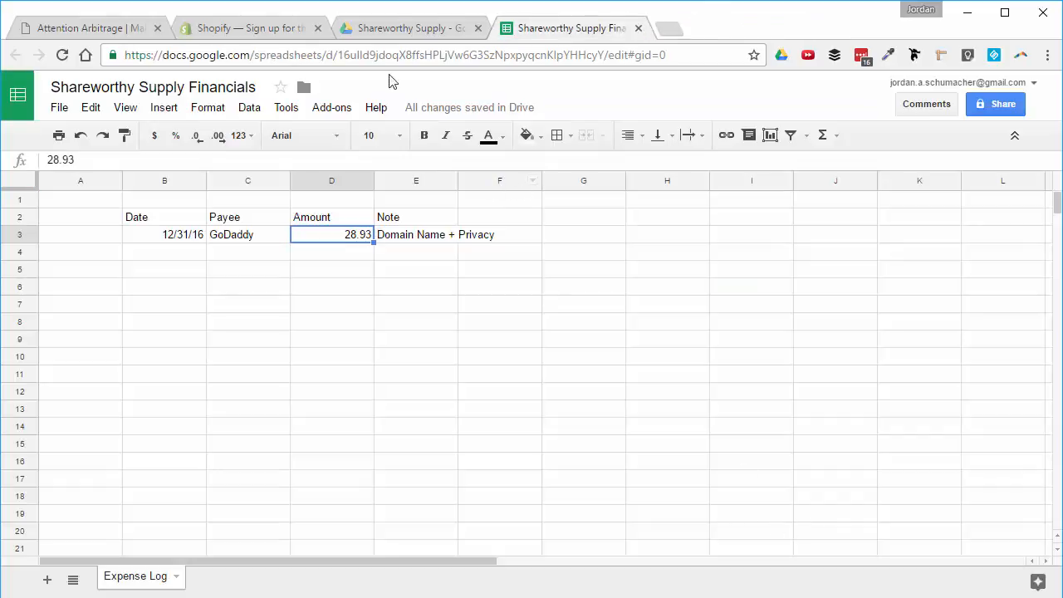
click(402, 33)
key(ctrl+shift+Tab)
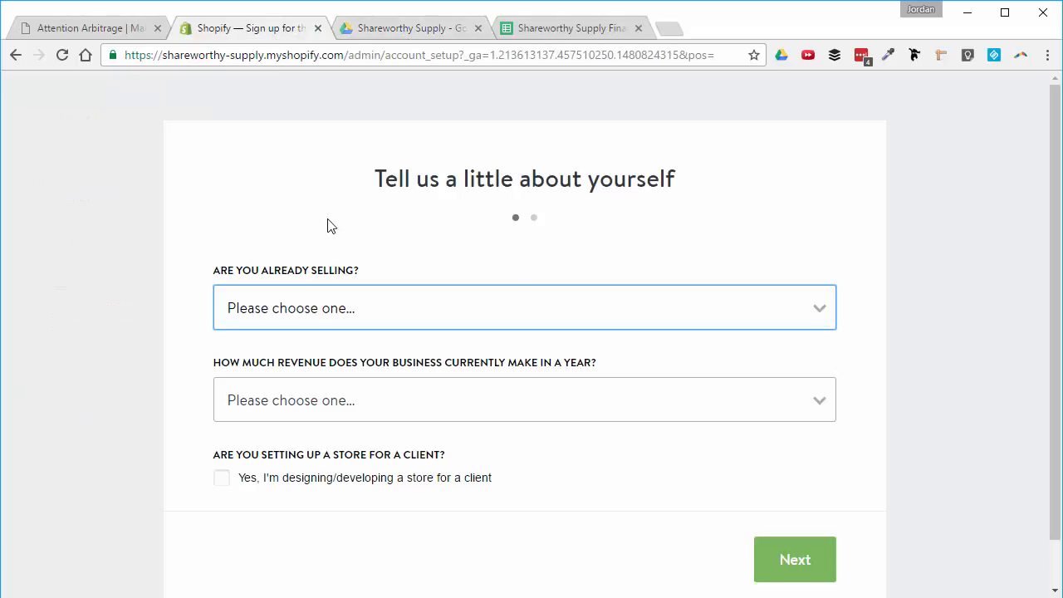
Step: Answer the setup questions with 'I'm not selling products yet' and $0 revenue, then continue to the payout address
click(407, 309)
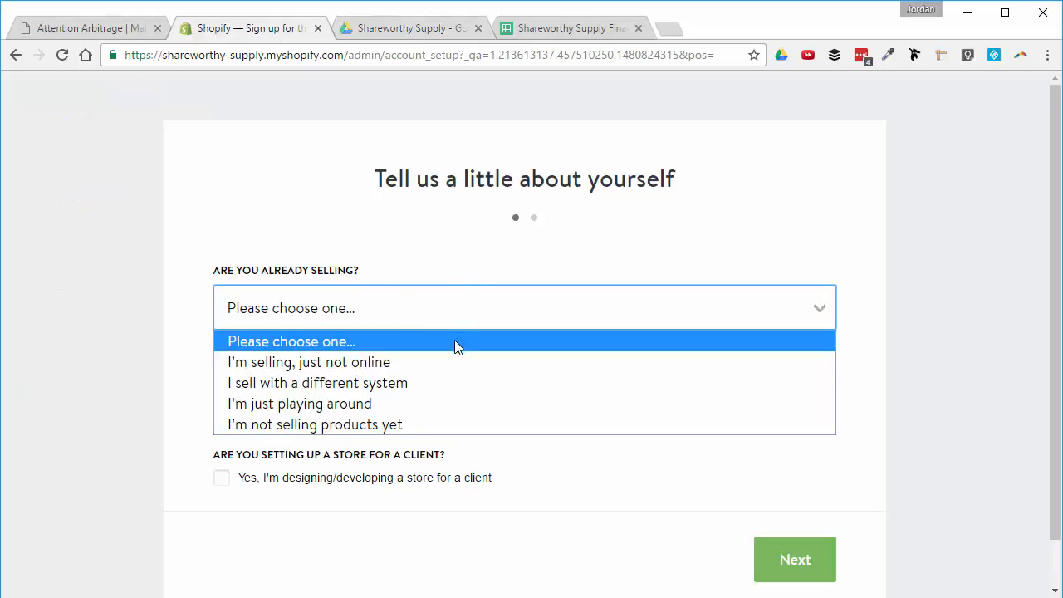
click(453, 424)
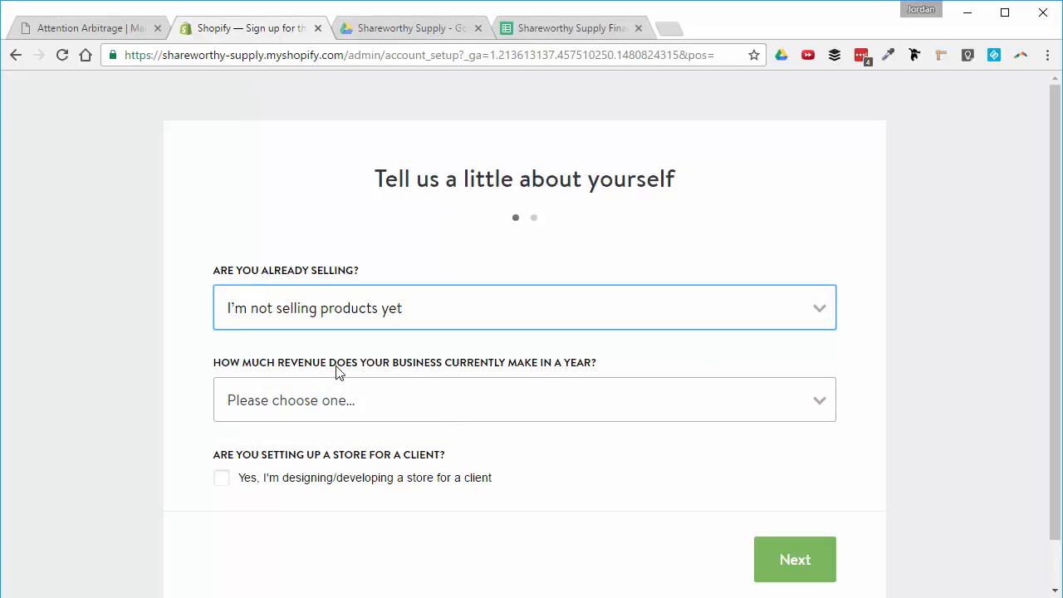
click(316, 407)
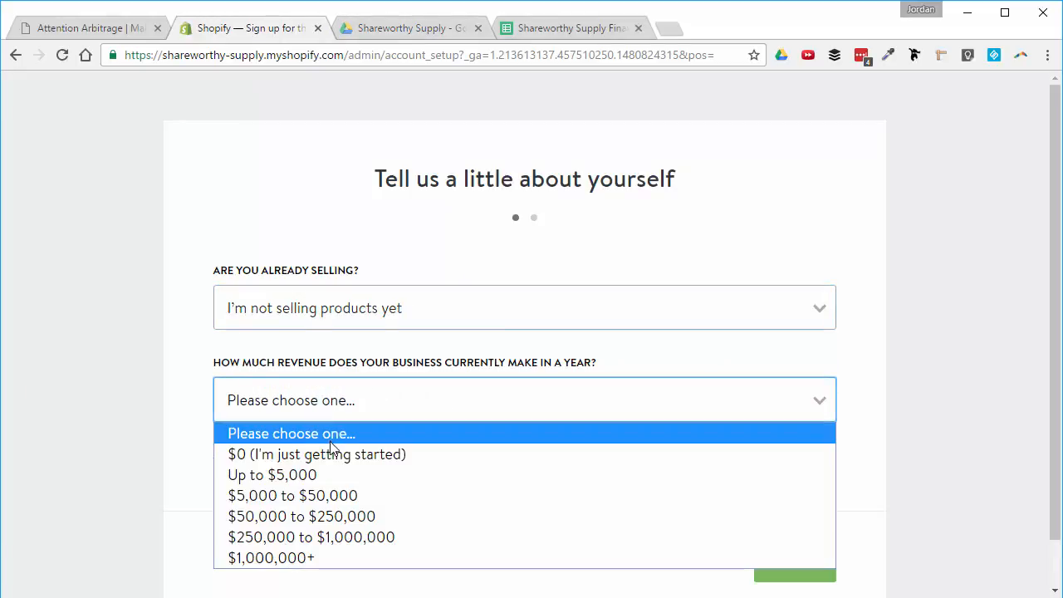
click(334, 454)
scroll(202, 470, down, 1)
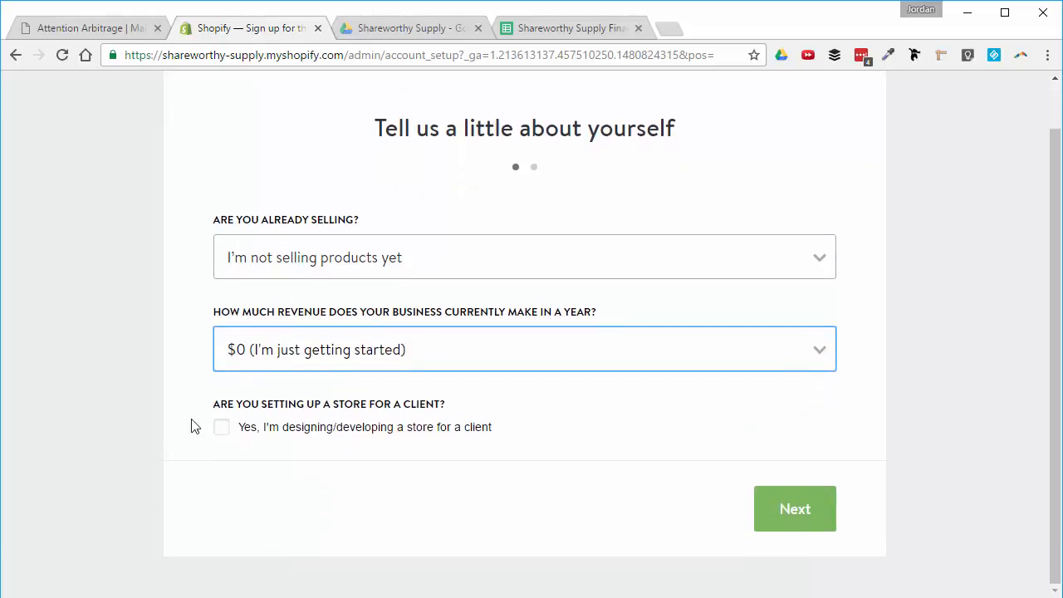
click(795, 510)
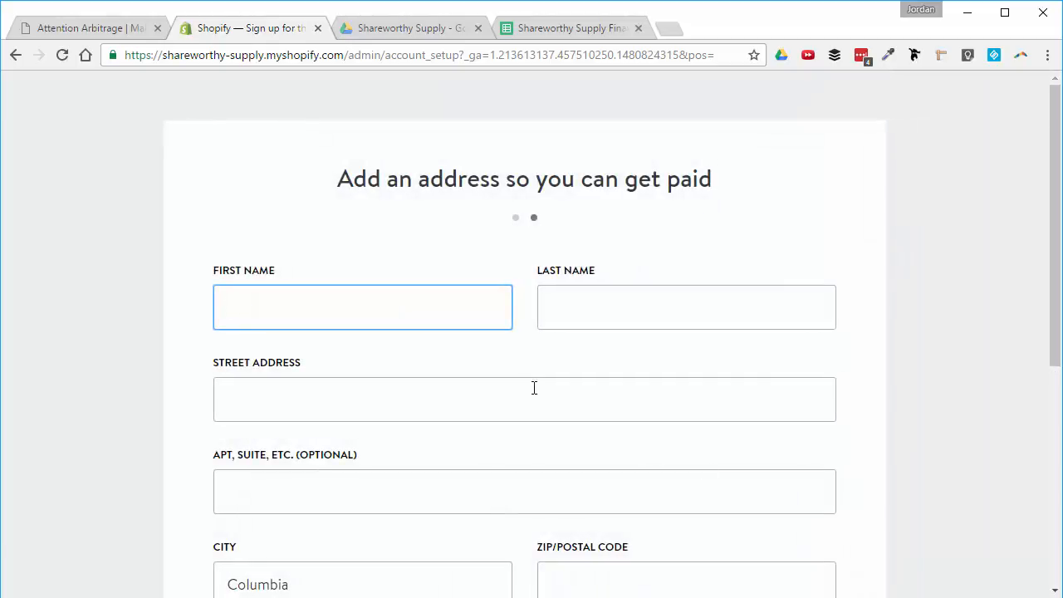
scroll(543, 406, down, 1)
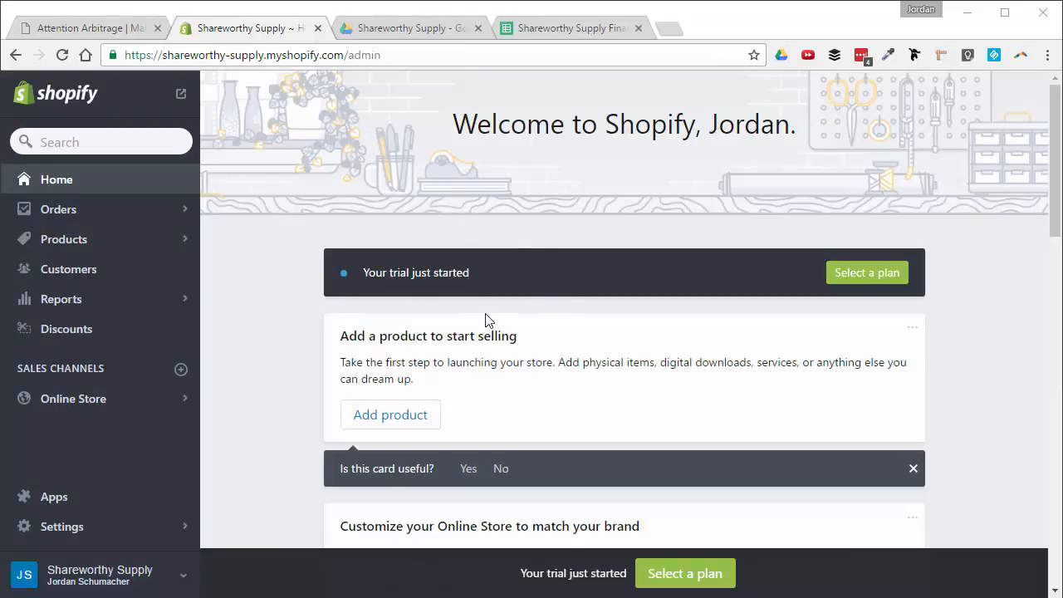
Step: Bring up the Pick a plan page listing Basic, Shopify and Advanced Shopify plans
scroll(488, 319, down, 7)
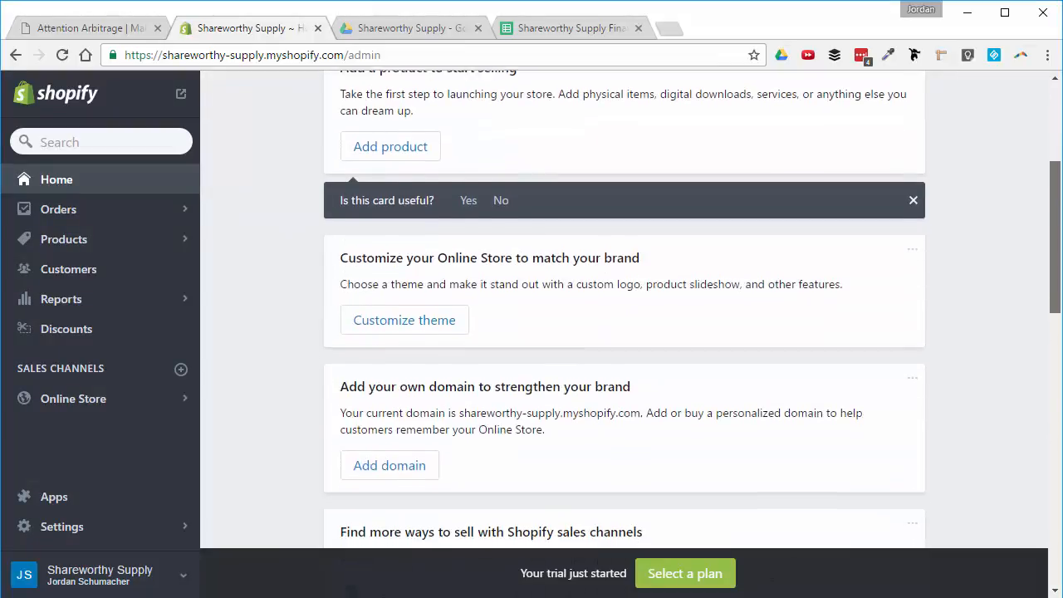
scroll(441, 268, up, 7)
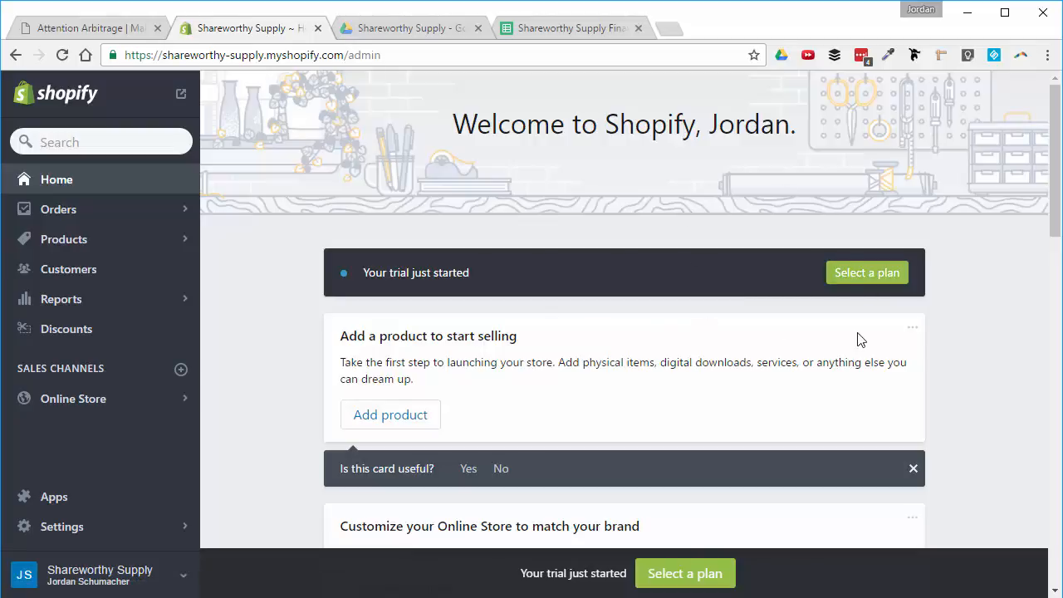
click(855, 272)
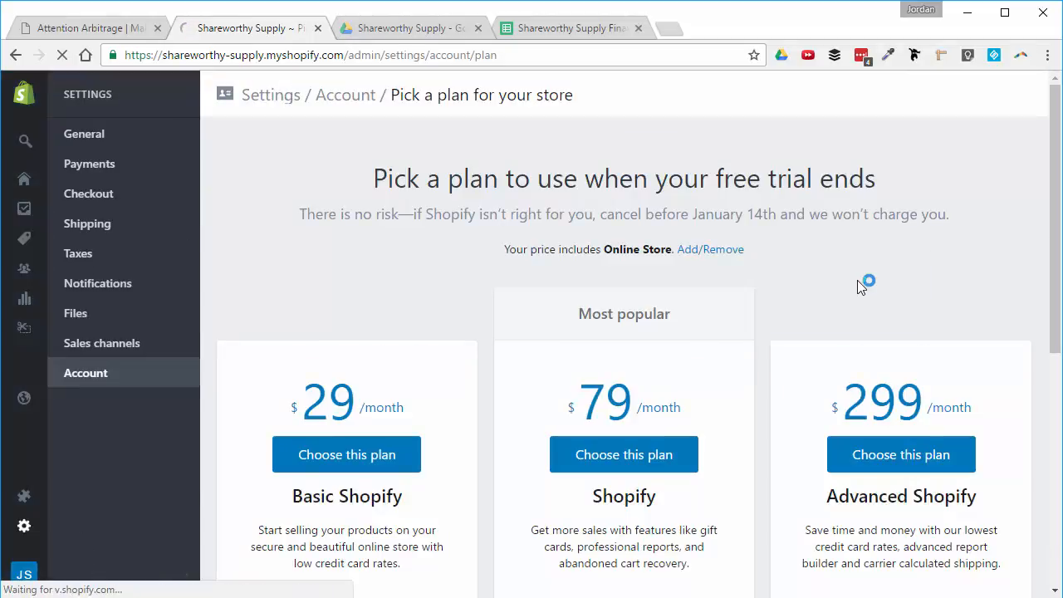
Step: Choose the $29/month Basic Shopify plan and begin entering the billing card number
scroll(370, 307, down, 2)
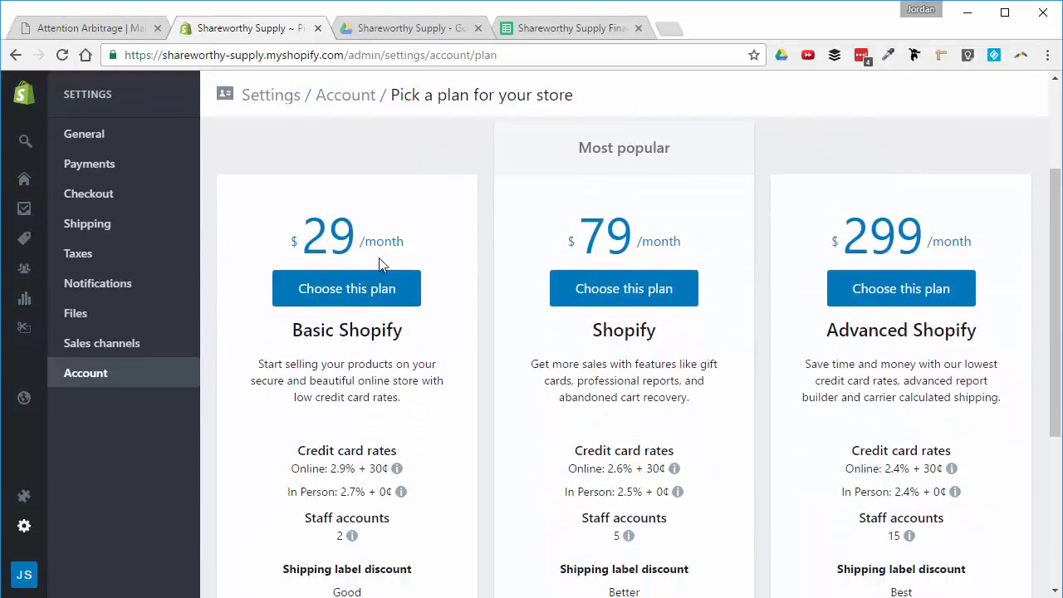
click(386, 297)
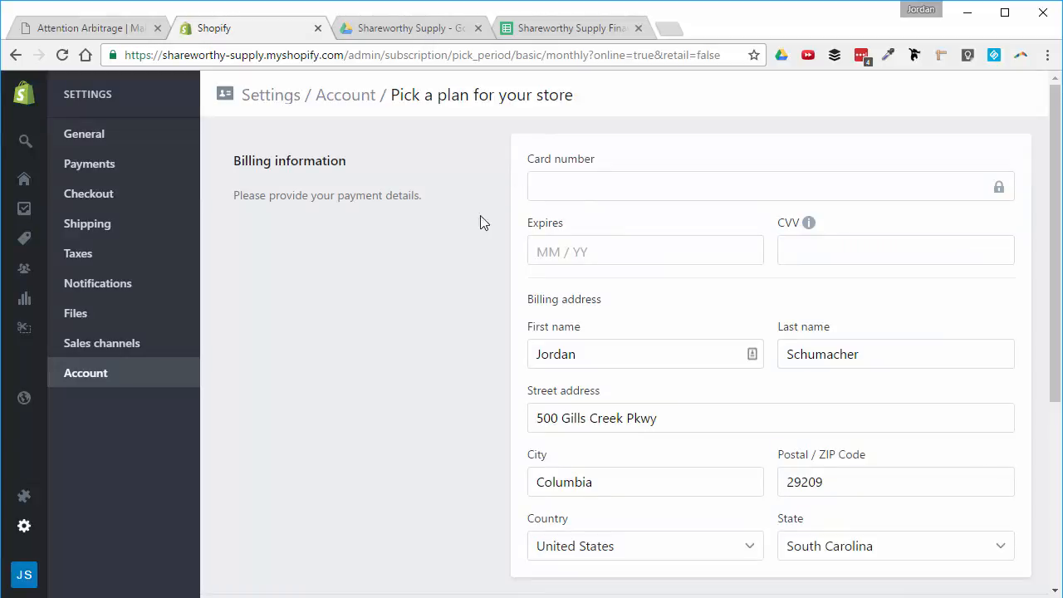
click(603, 182)
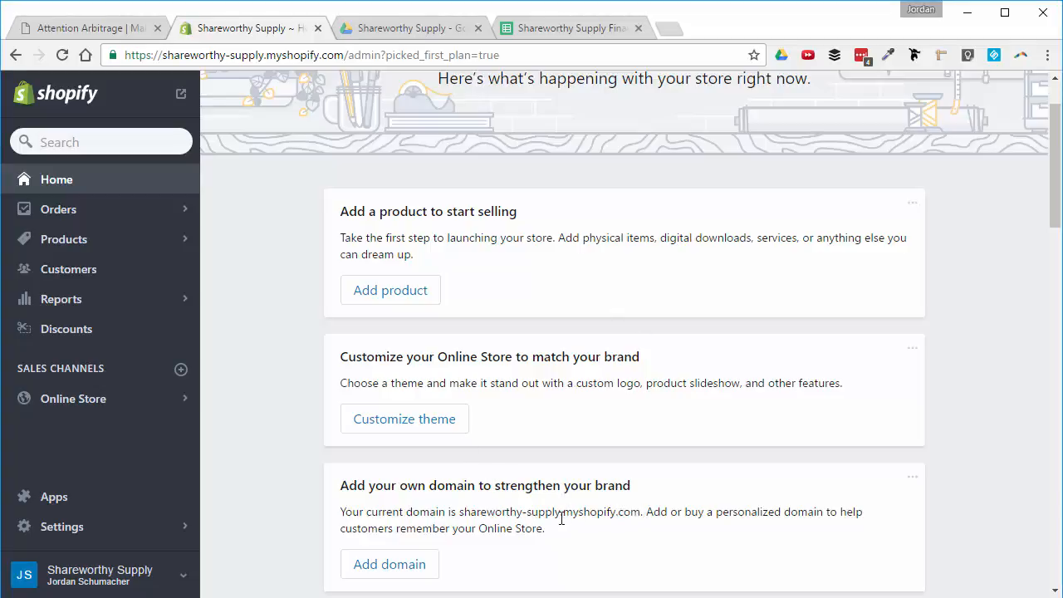
Step: Open the Add existing domain dialog from the dashboard's domain card
scroll(690, 501, down, 1)
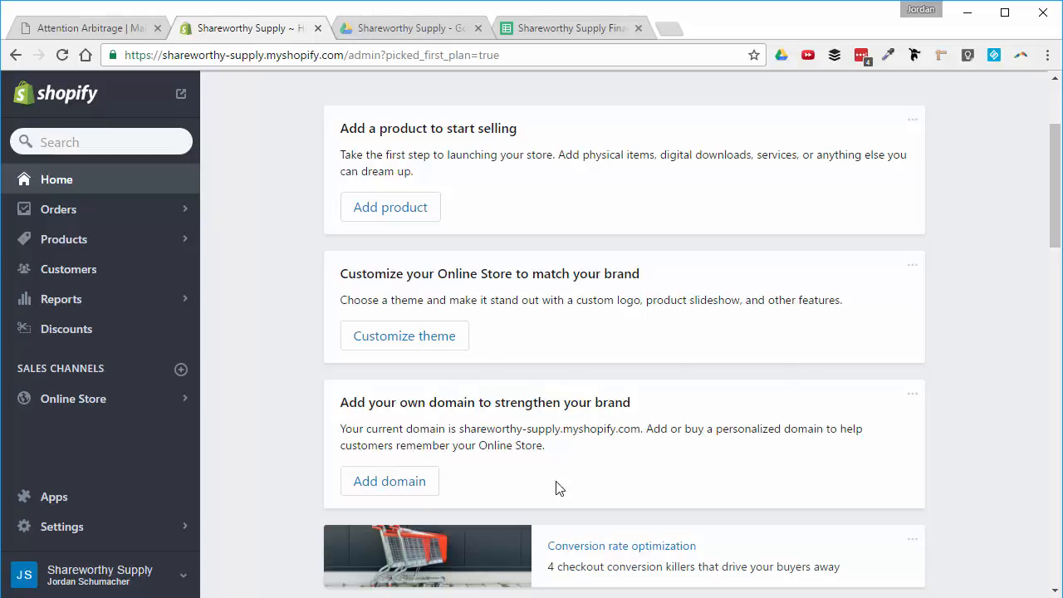
click(408, 491)
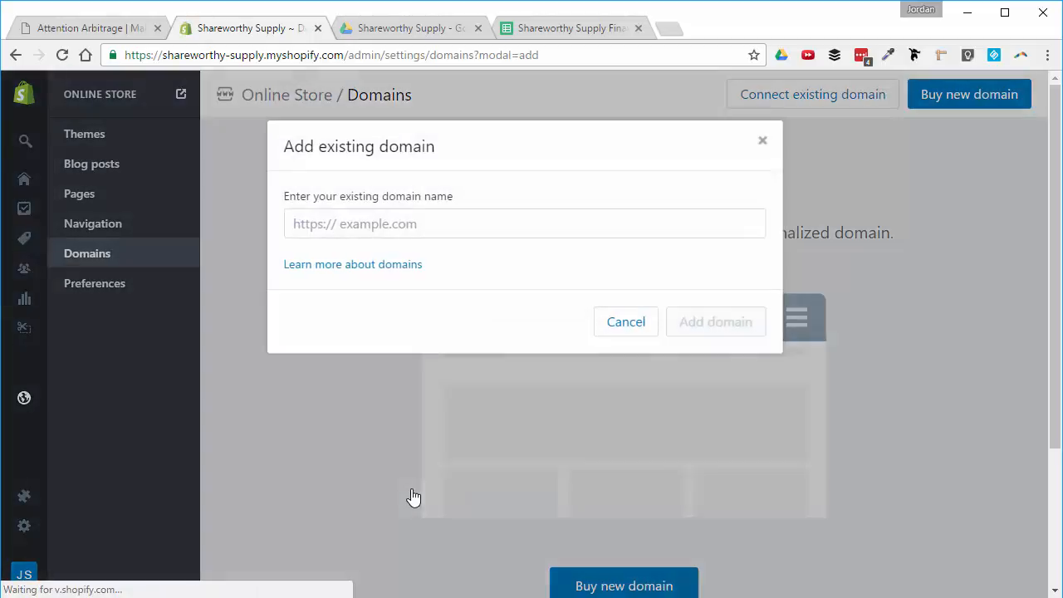
Step: Add shareworthysupply.com as the store's existing domain
click(372, 226)
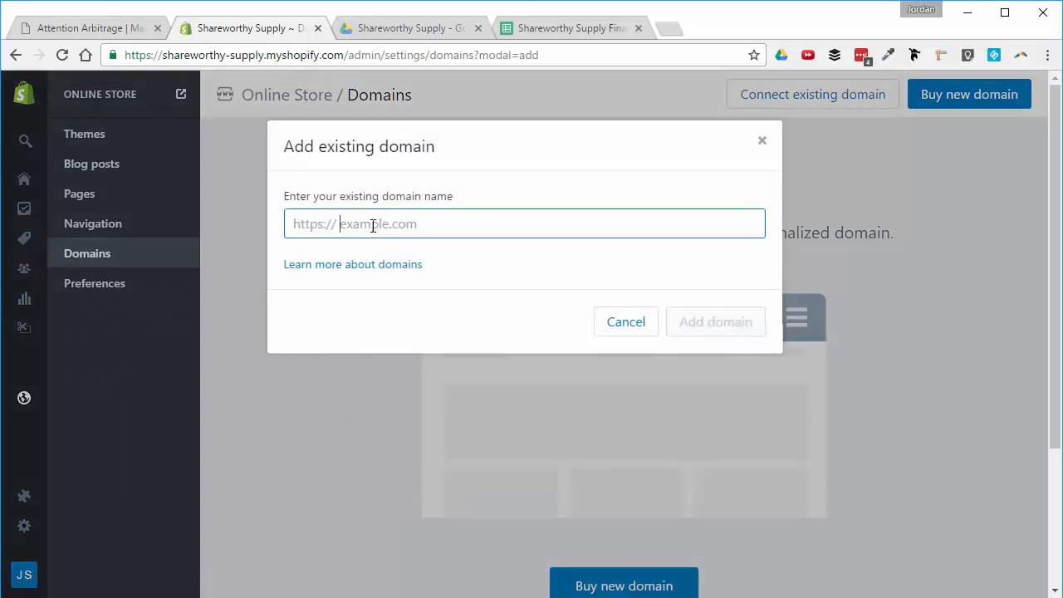
text(sharewor)
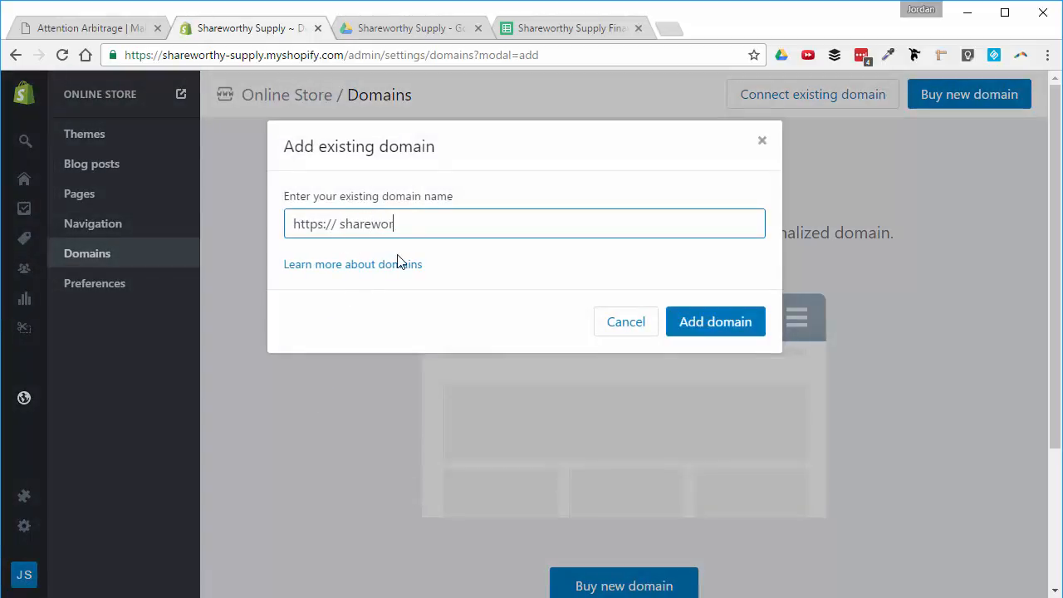
text(thysupply.com)
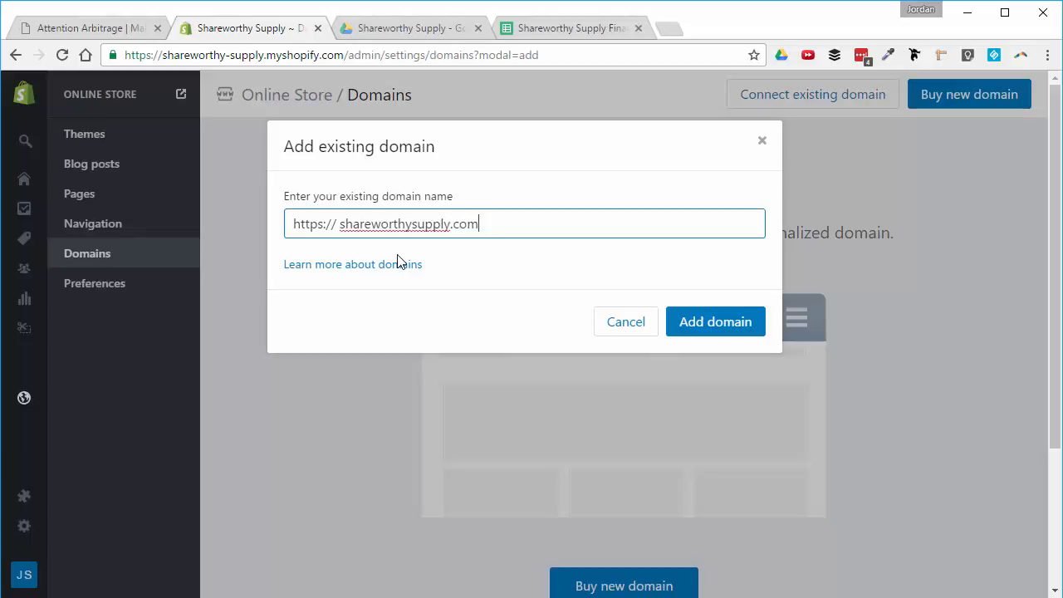
click(710, 330)
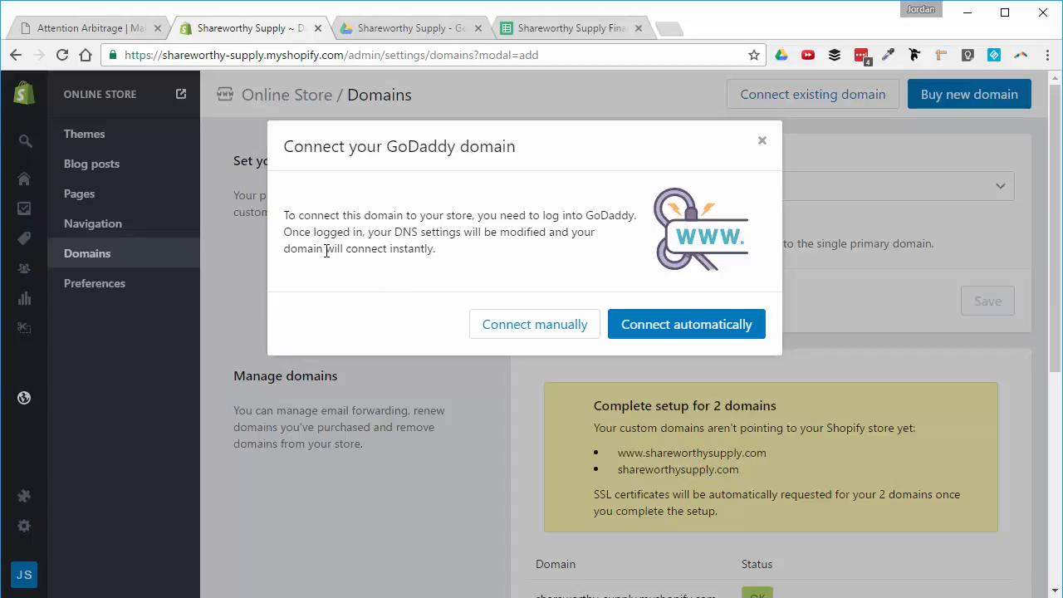
Step: Connect shareworthysupply.com automatically through GoDaddy and close the success window
click(677, 326)
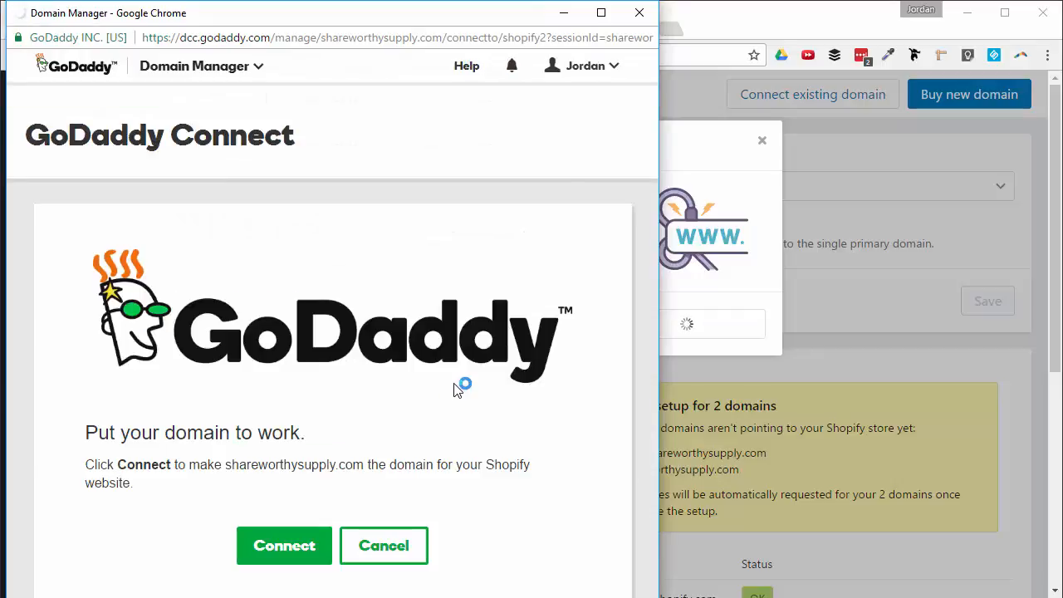
click(284, 549)
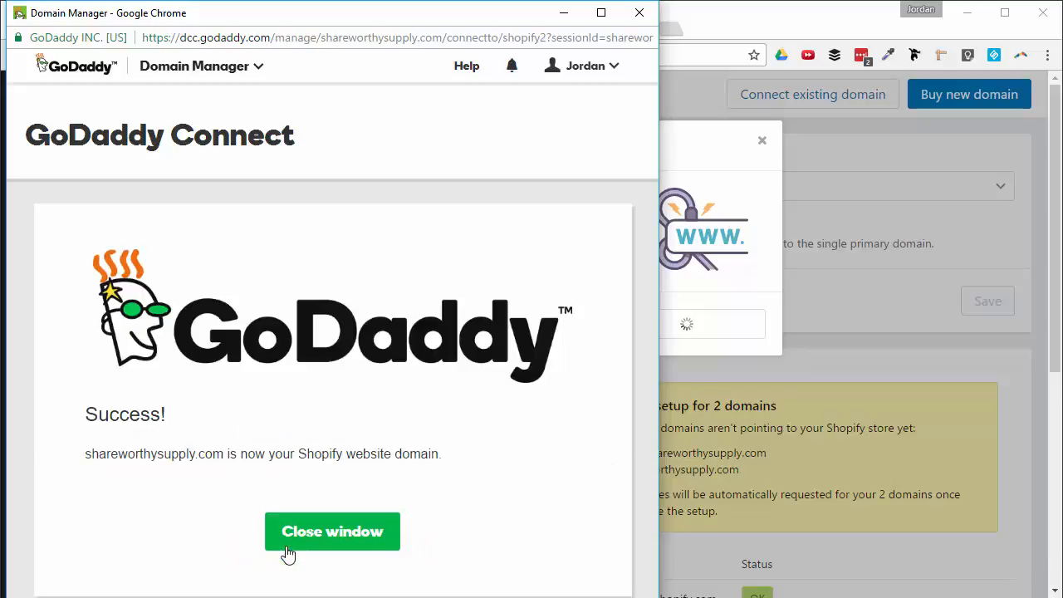
click(357, 545)
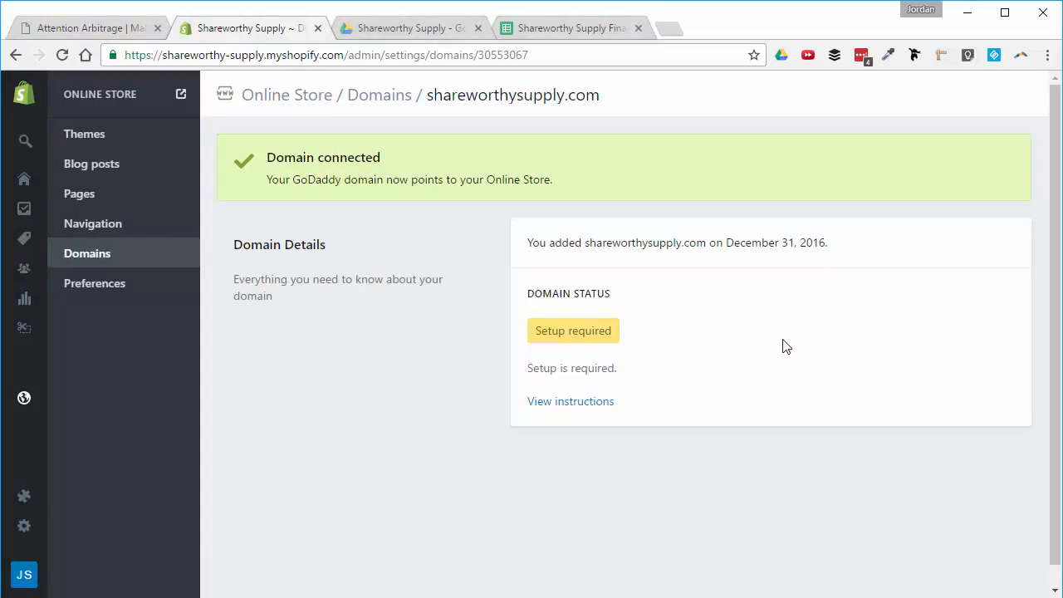
Step: View the domain setup instructions pointing the A record to 23.227.38.32
click(556, 407)
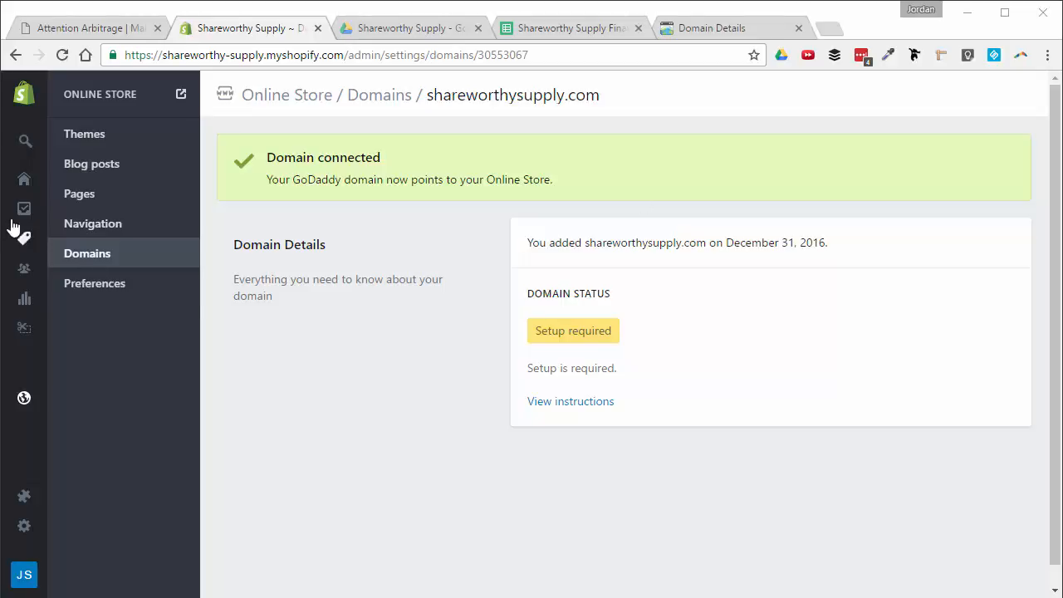
Step: Return to the Home dashboard and go to Settings > General
mouse_move(24, 190)
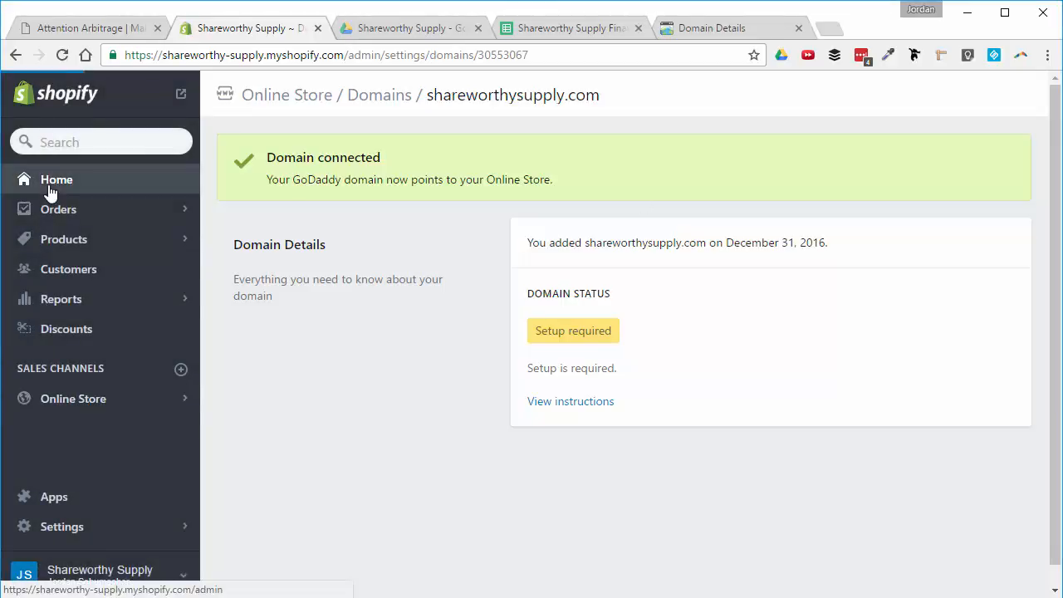
click(48, 192)
scroll(749, 283, down, 5)
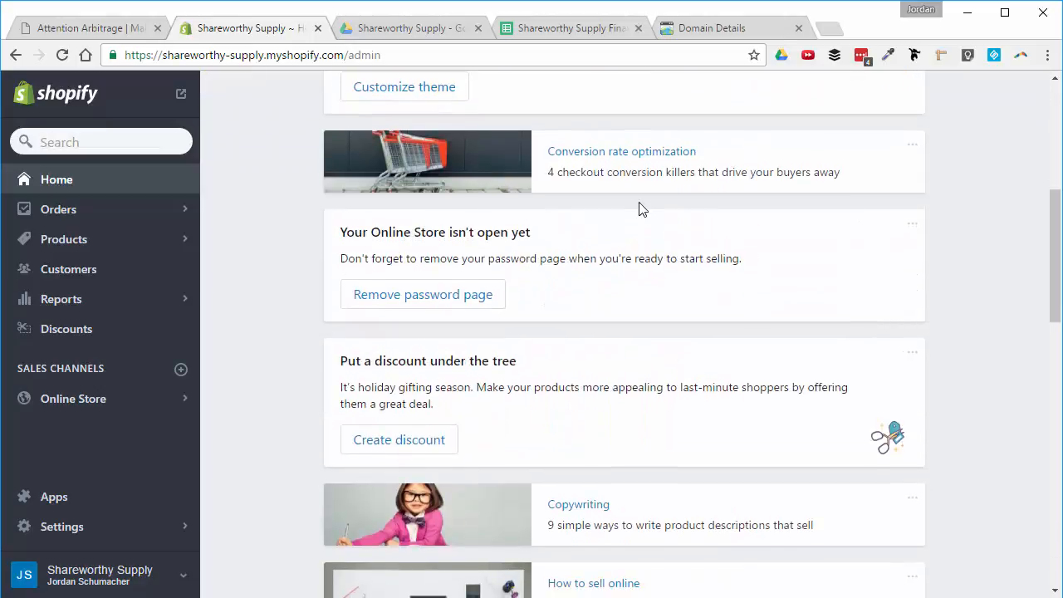
click(40, 525)
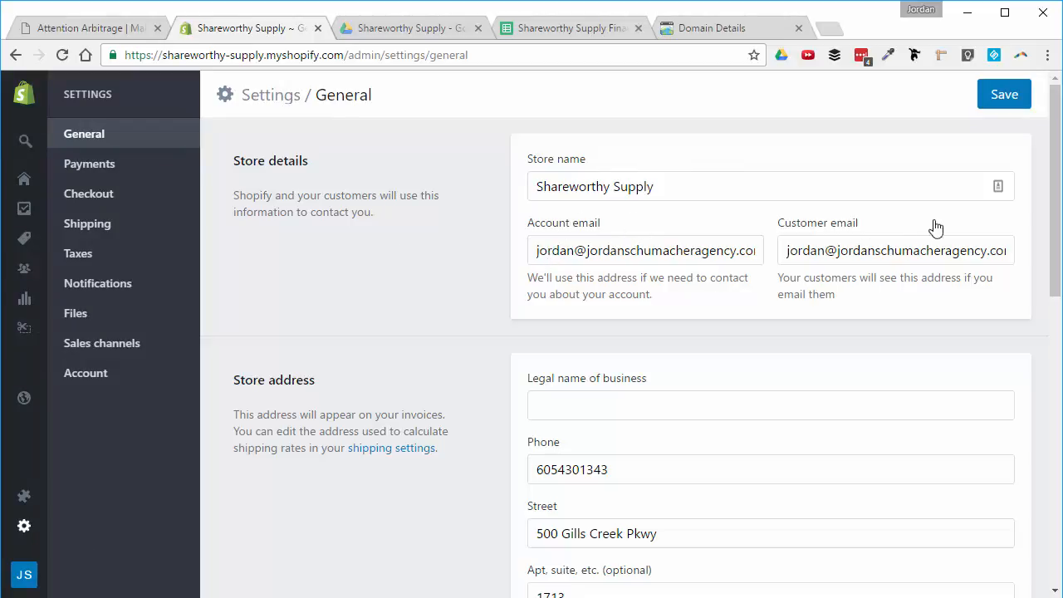
Step: Change the customer email's domain to shareworthysupply.com
double_click(838, 254)
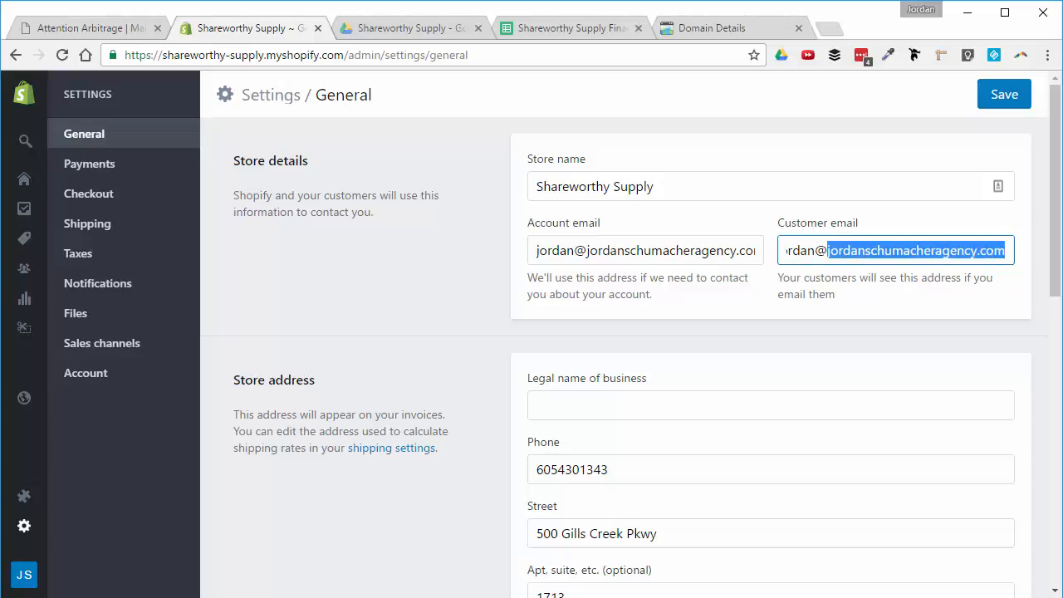
key(BackSpace)
text(shareworth)
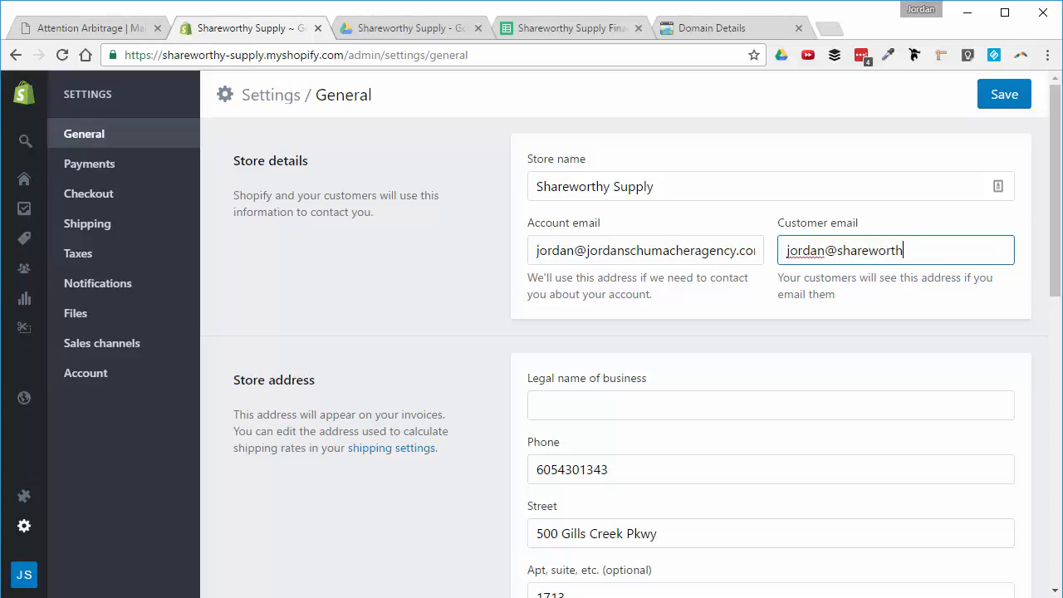
text(ysupply.com)
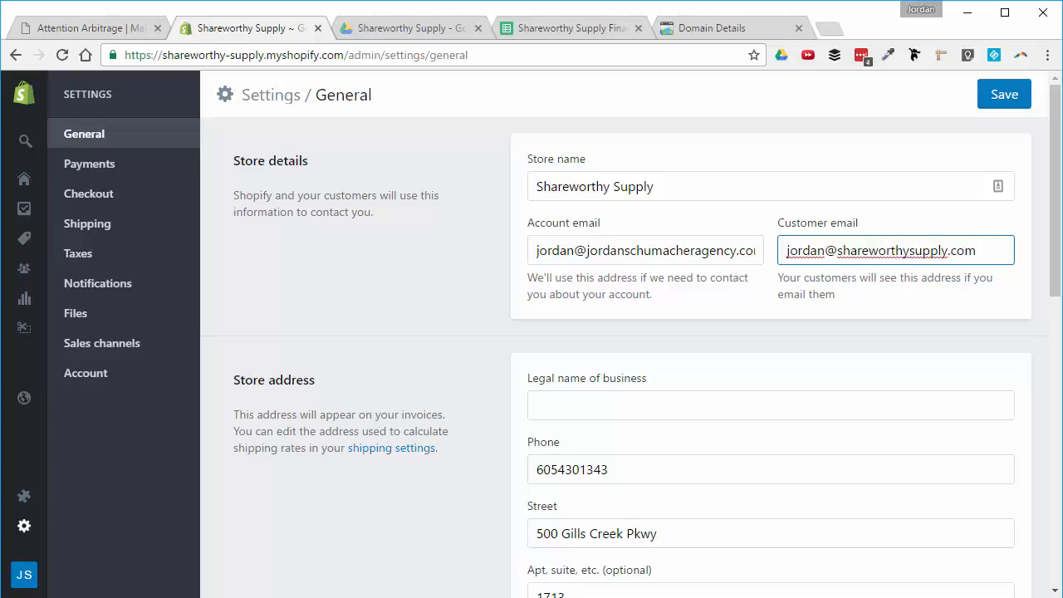
Step: Enter 'Shareworthy Supply' as the legal business name and save the general settings
scroll(731, 439, down, 2)
click(616, 246)
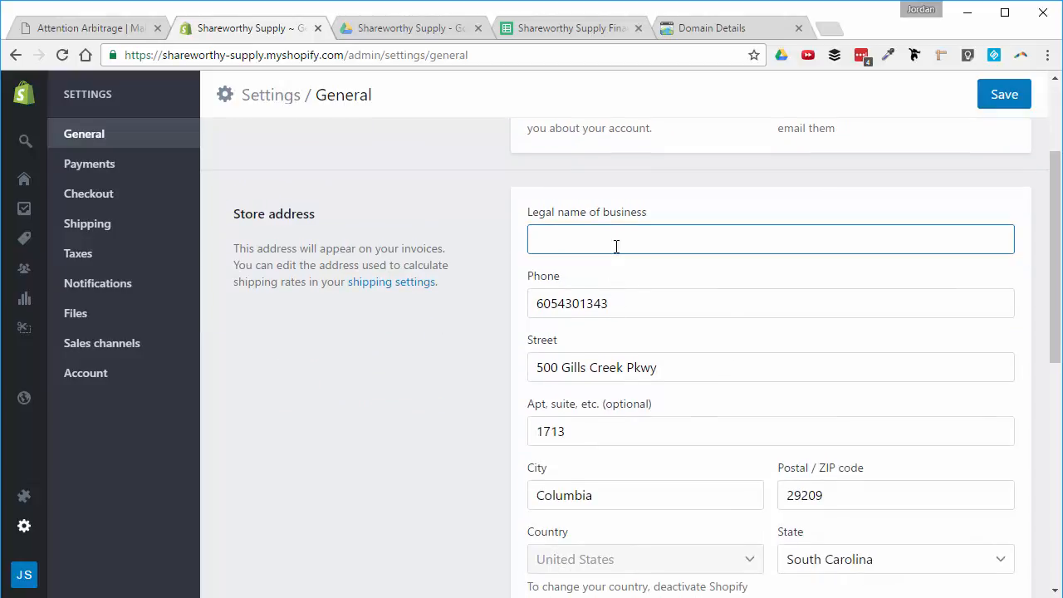
text(Shareworthy Supply)
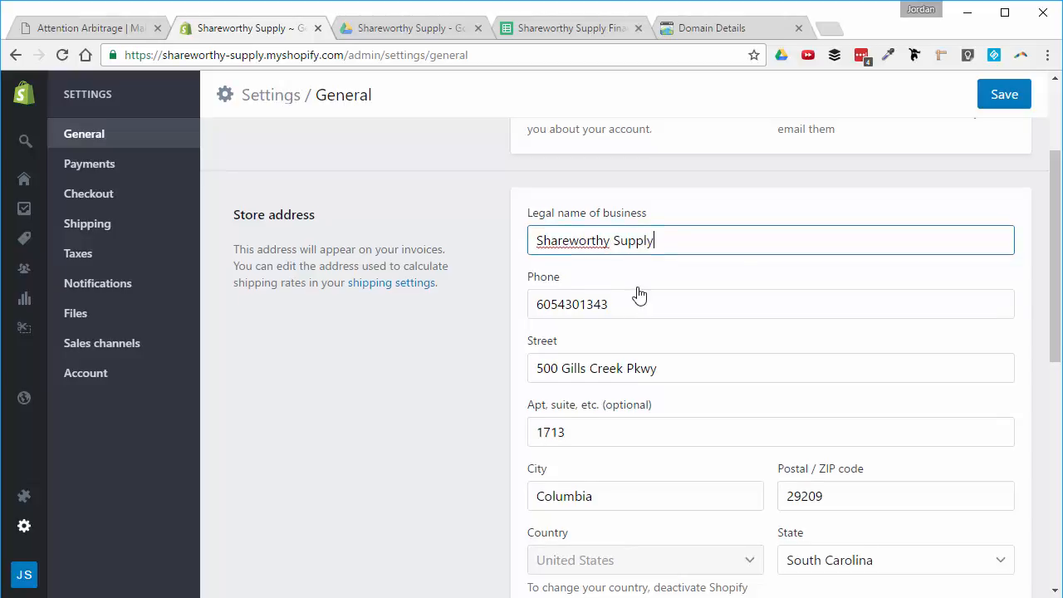
scroll(636, 294, up, 2)
scroll(638, 287, down, 10)
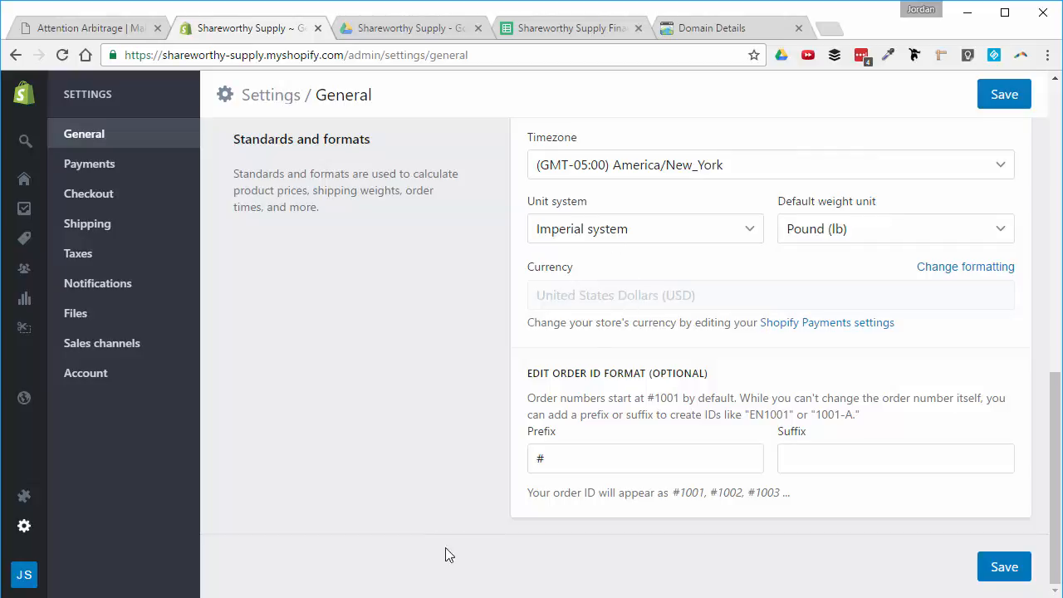
click(1000, 571)
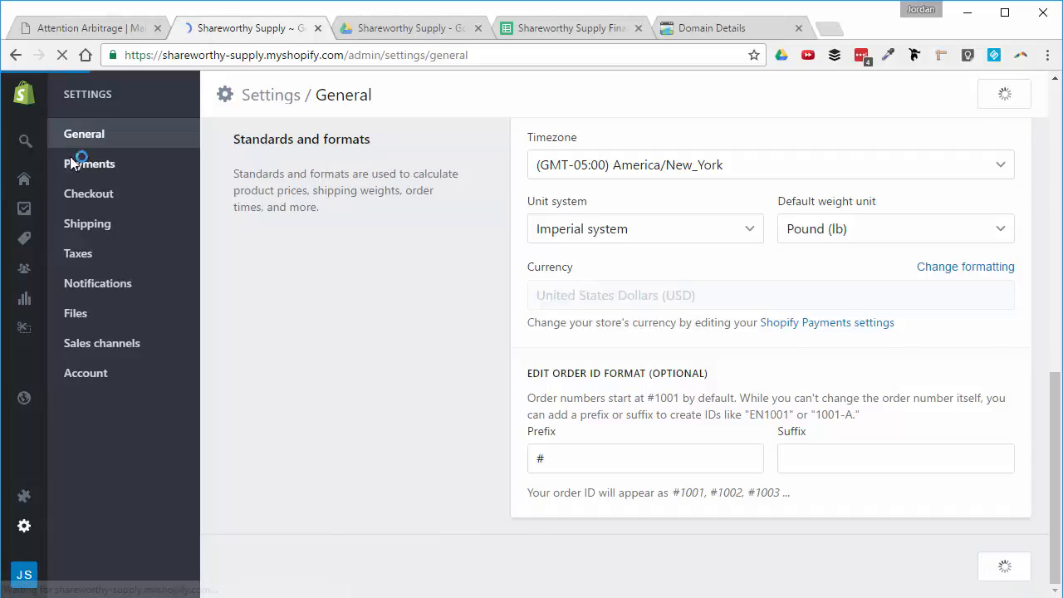
Step: Go to Payments settings and start the Shopify Payments account setup
click(92, 165)
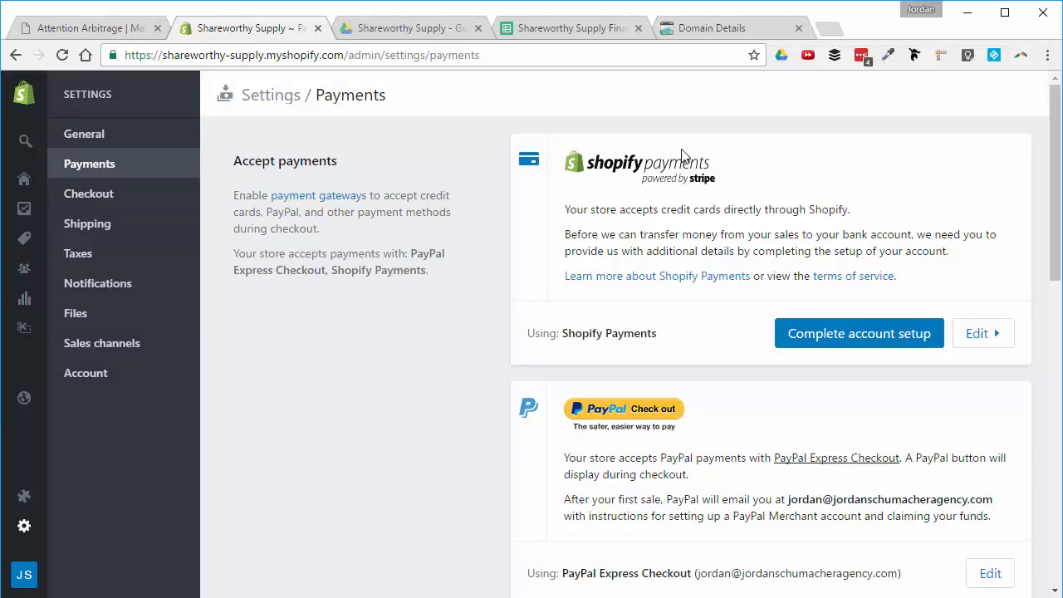
click(868, 343)
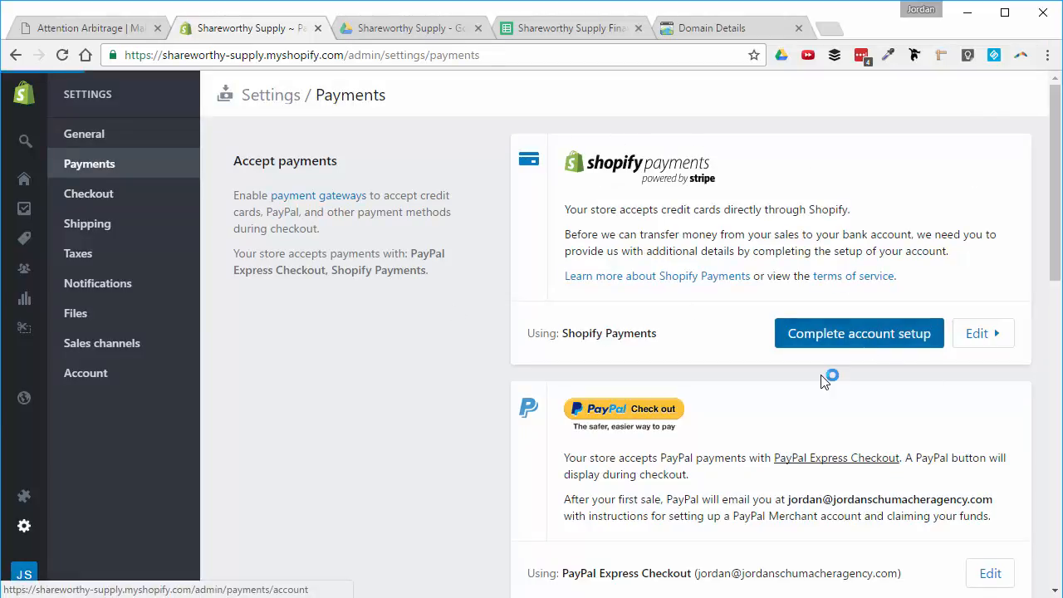
scroll(712, 409, down, 1)
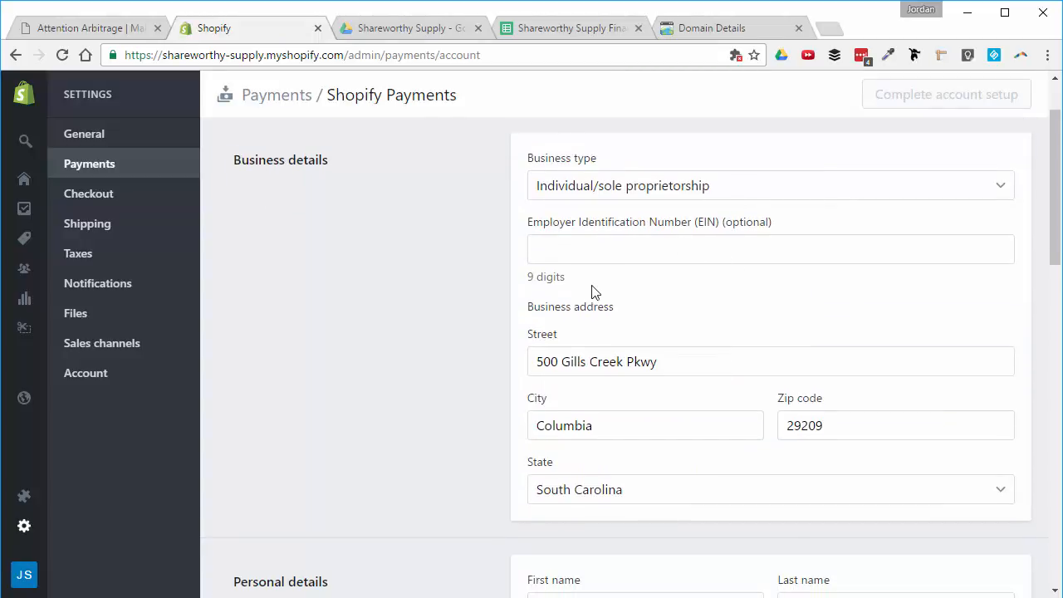
Step: Enter the account holder's date of birth in the Shopify Payments form
scroll(593, 291, down, 4)
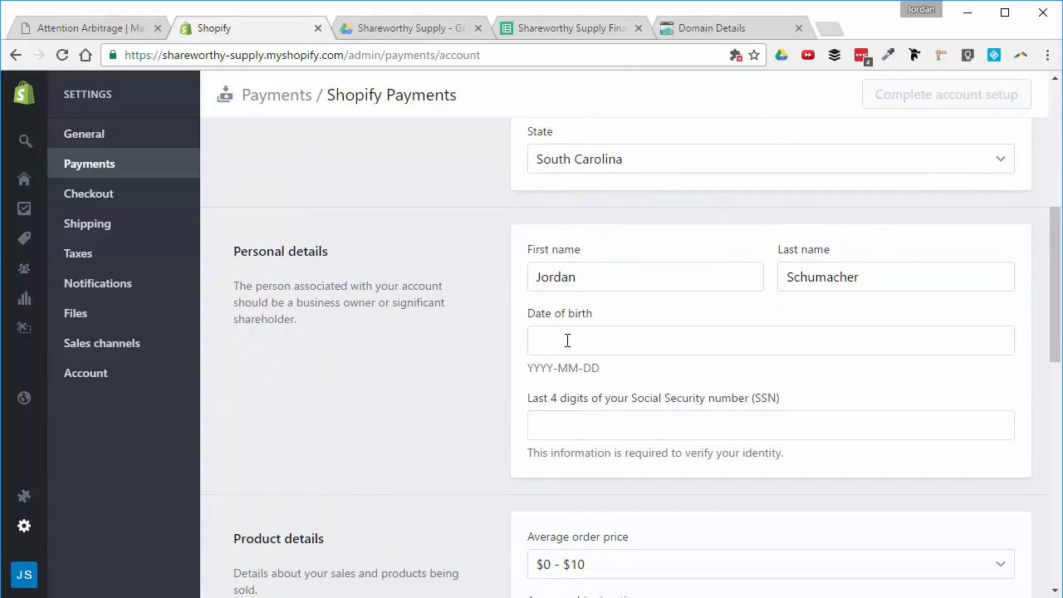
click(567, 341)
scroll(354, 338, down, 1)
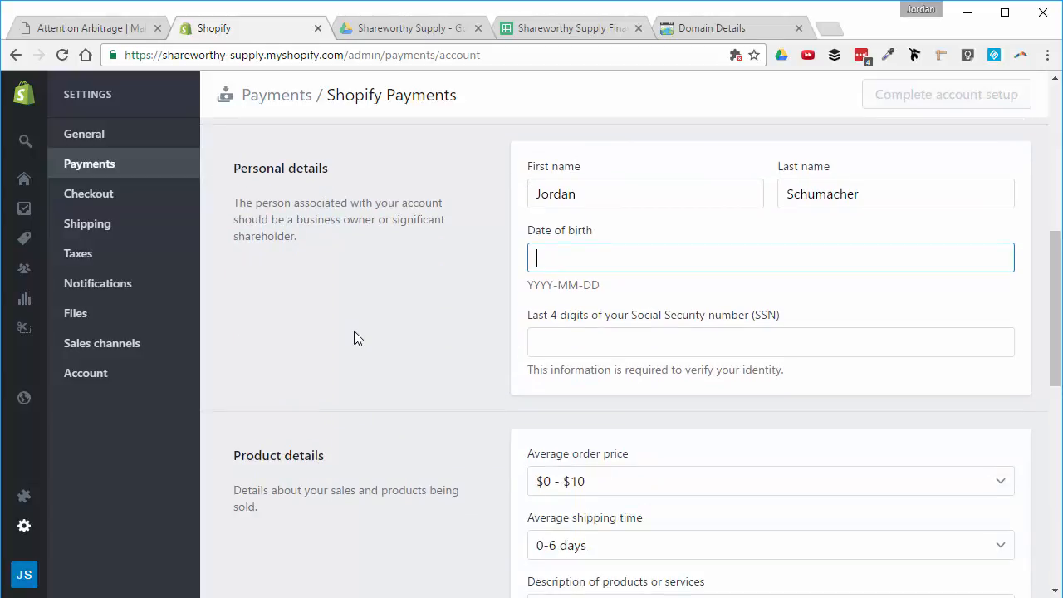
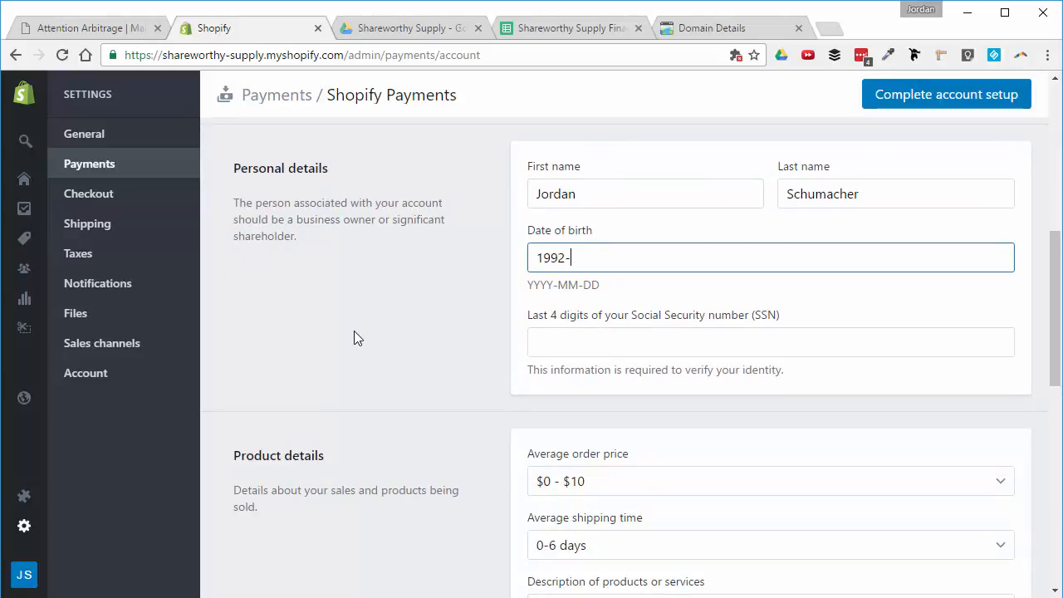
scroll(486, 453, down, 1)
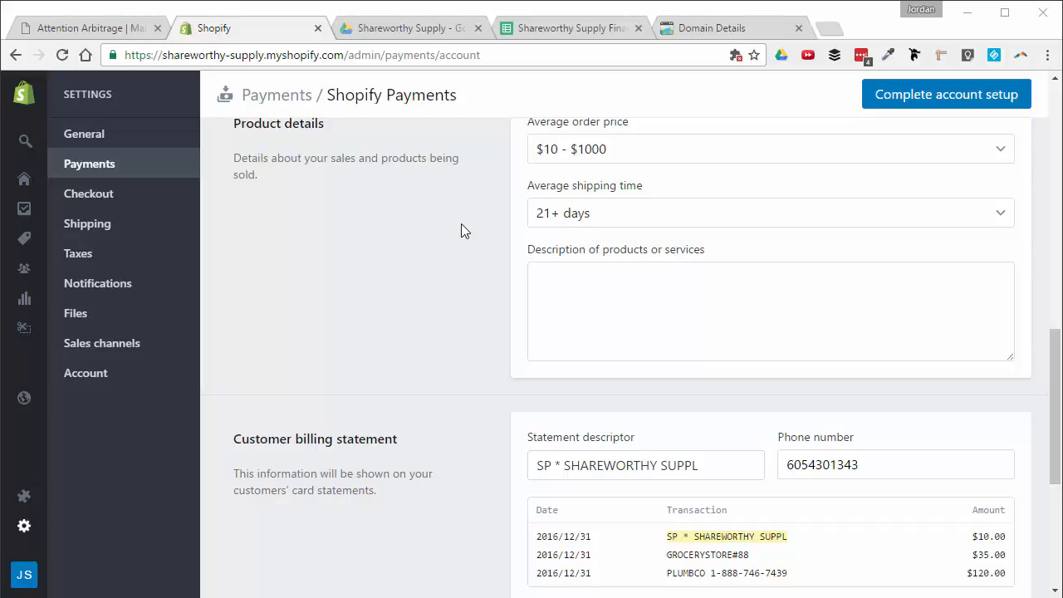
Step: Keep 21+ days shipping and describe products as 'Fun gifts and souvenirs for friends and family.'
click(607, 219)
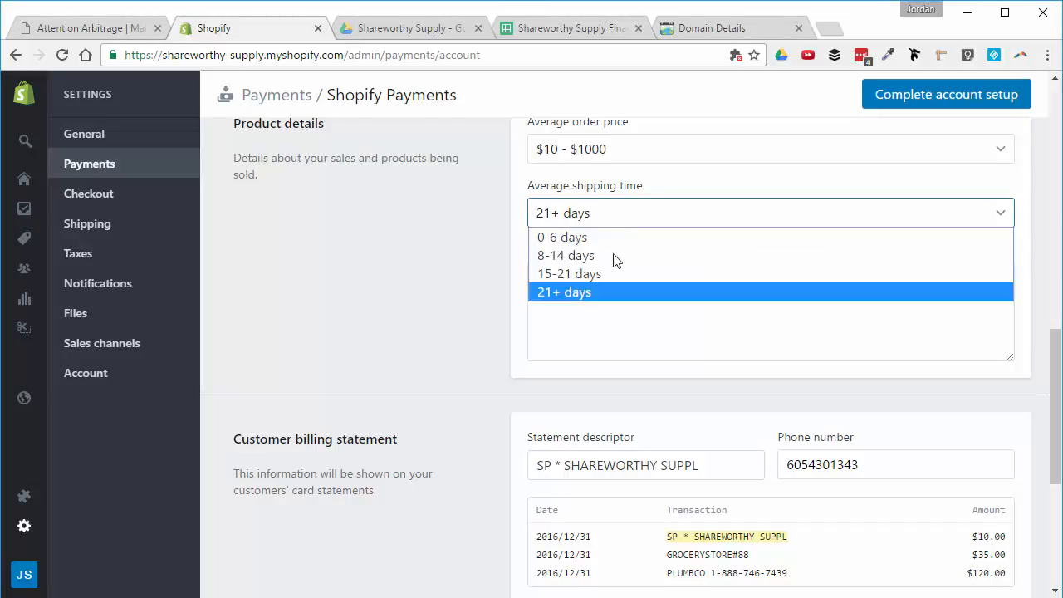
click(612, 291)
click(619, 297)
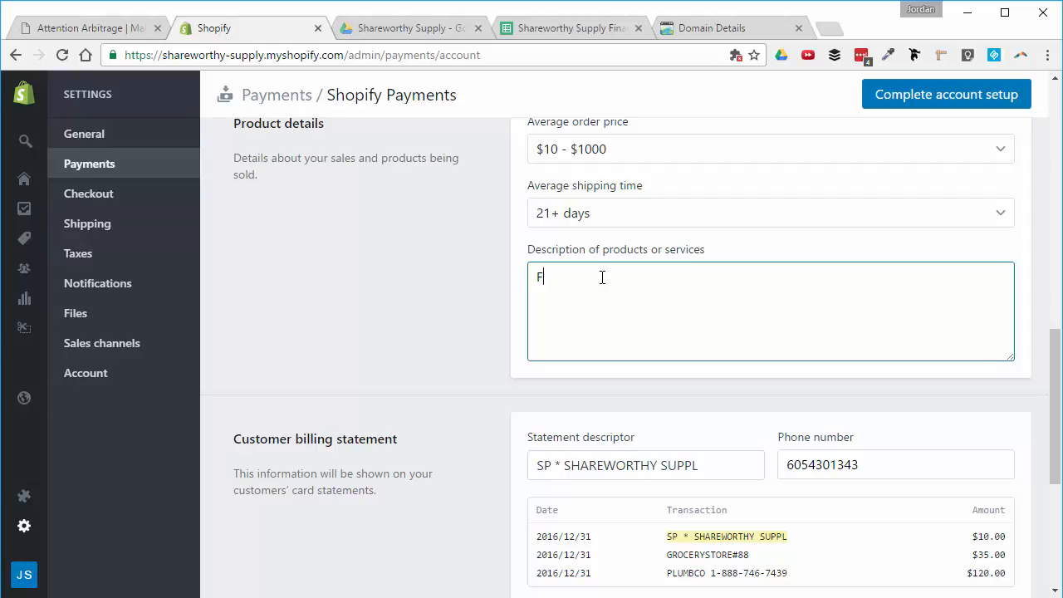
text(un gifts and souvenirs fo)
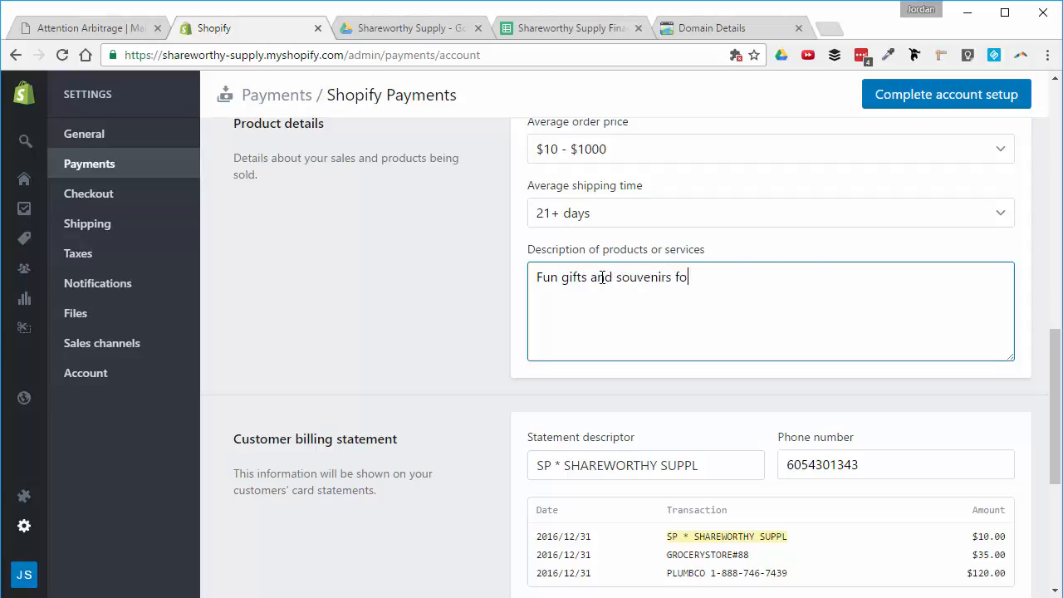
text(r friends and fami)
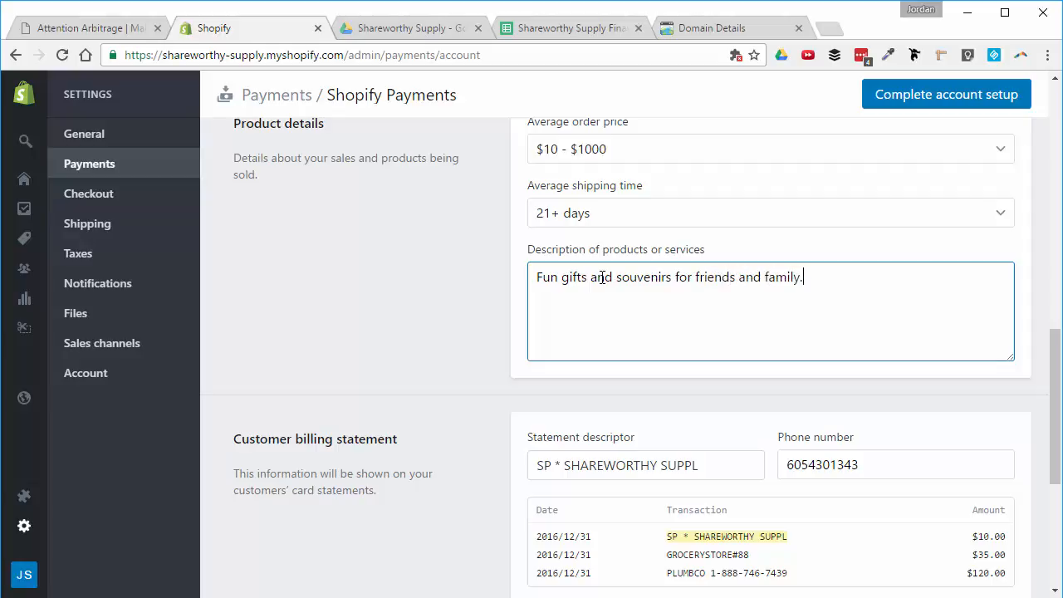
text(ly.)
scroll(779, 348, down, 1)
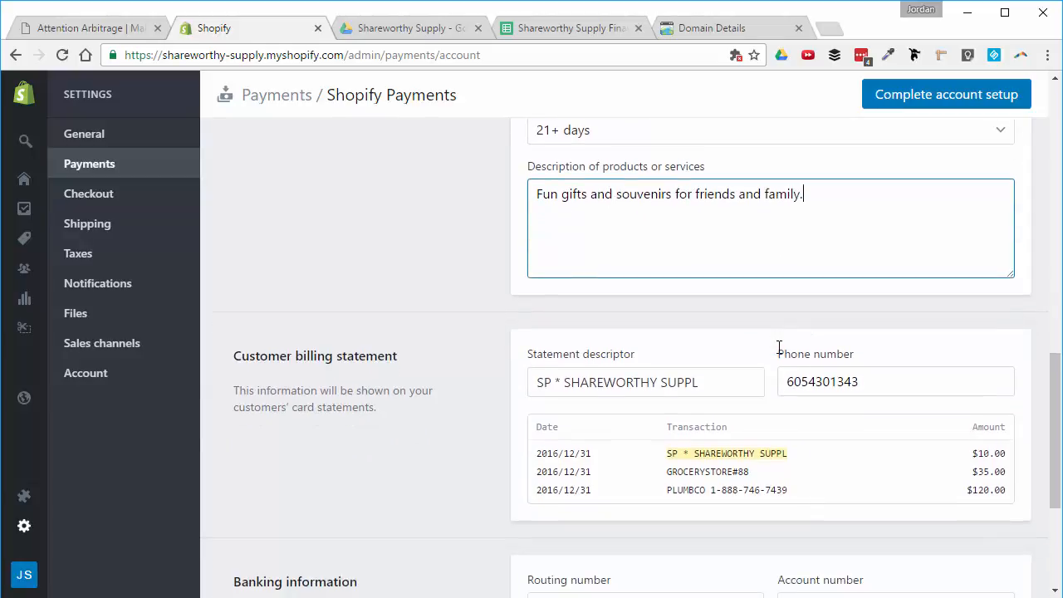
Step: Scroll down to the remaining Shopify Payments account setup fields
scroll(683, 489, down, 3)
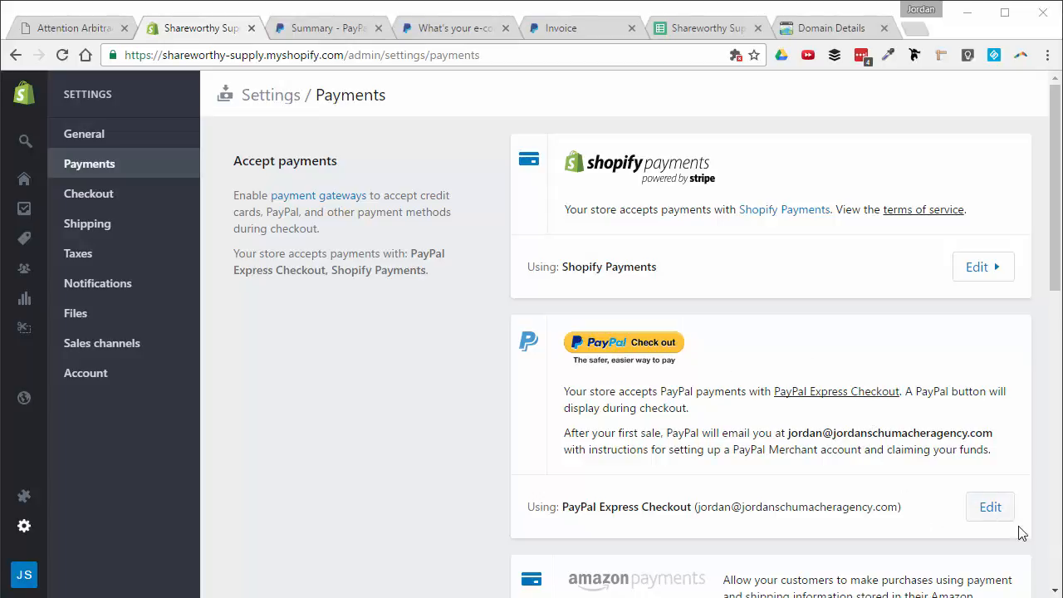
Step: Close the PayPal Summary, e-commerce article and Invoice tabs, leaving Payments settings open
click(378, 28)
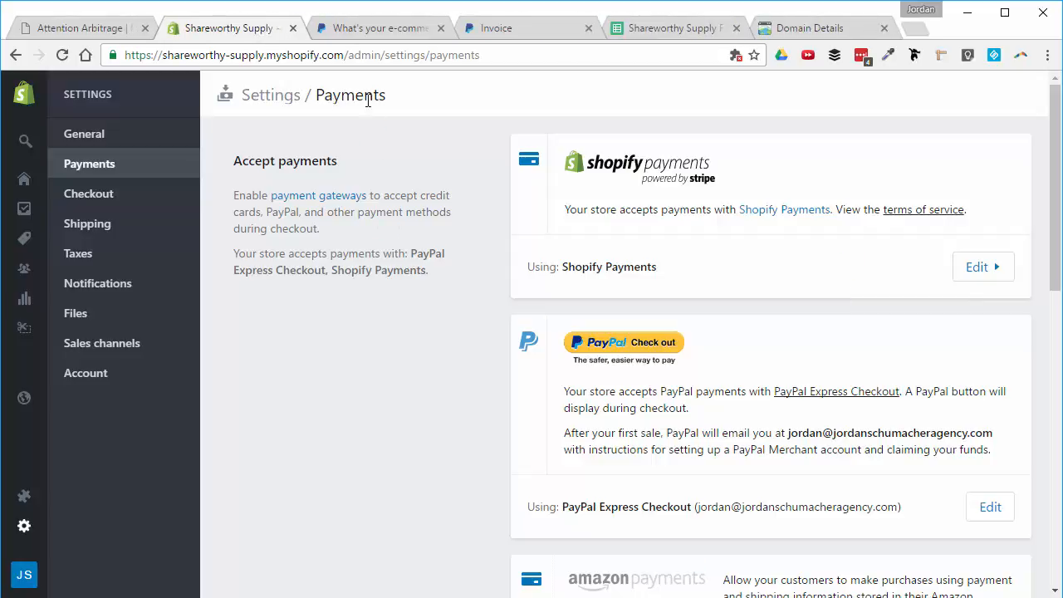
click(440, 28)
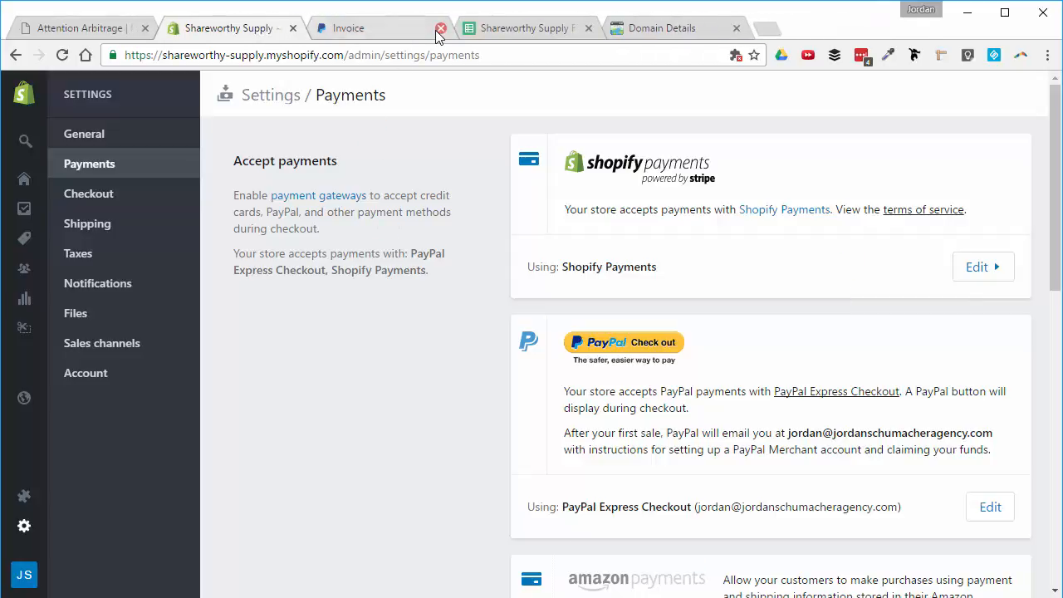
click(440, 28)
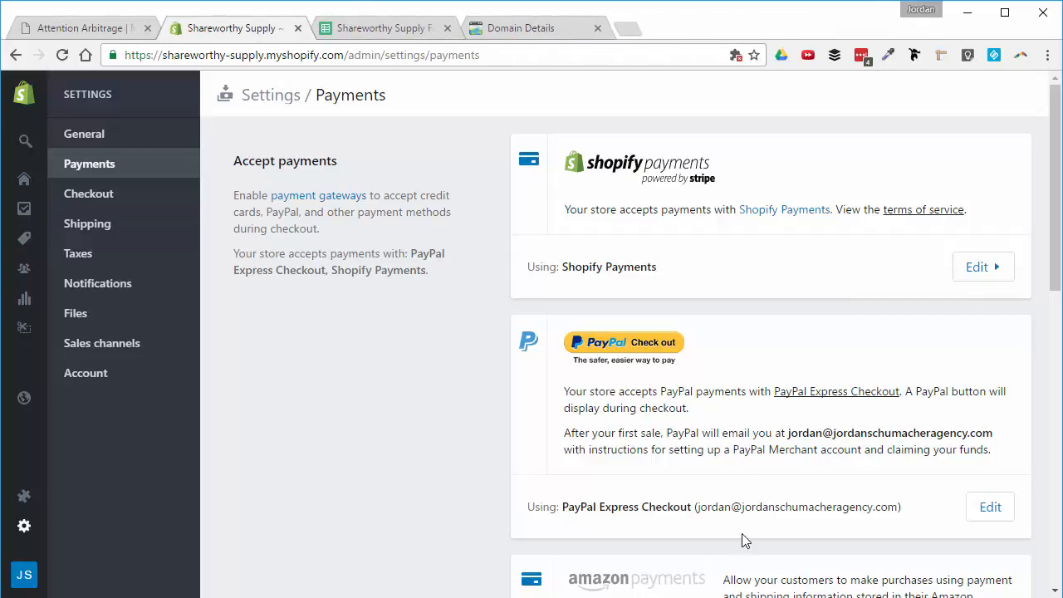
drag(742, 510, 850, 512)
click(852, 512)
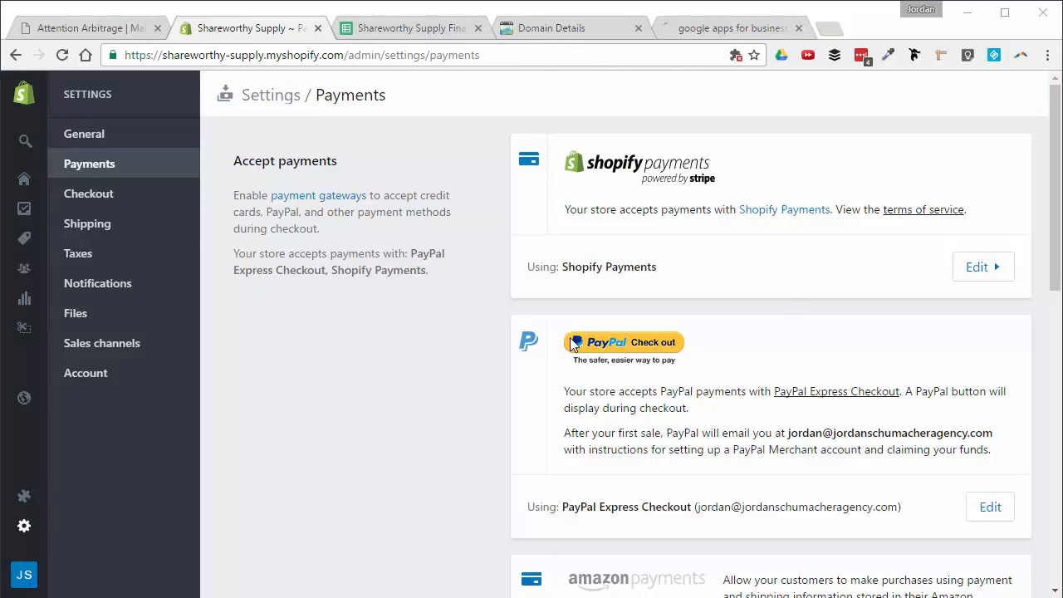
Step: Go to the 'google apps for business' results and open the Google Apps gsuite.google.com link
click(731, 27)
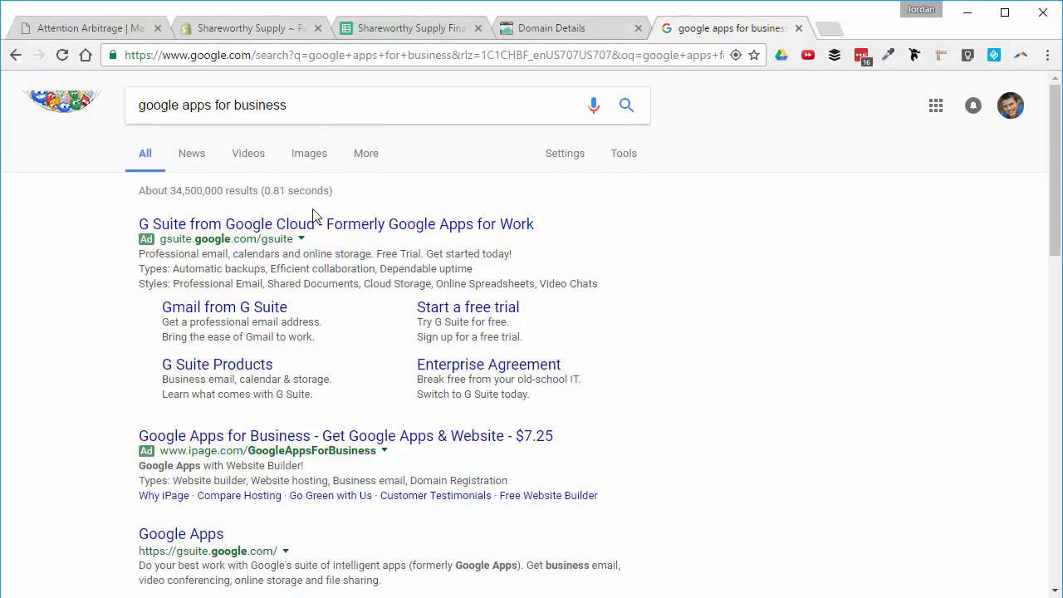
click(166, 538)
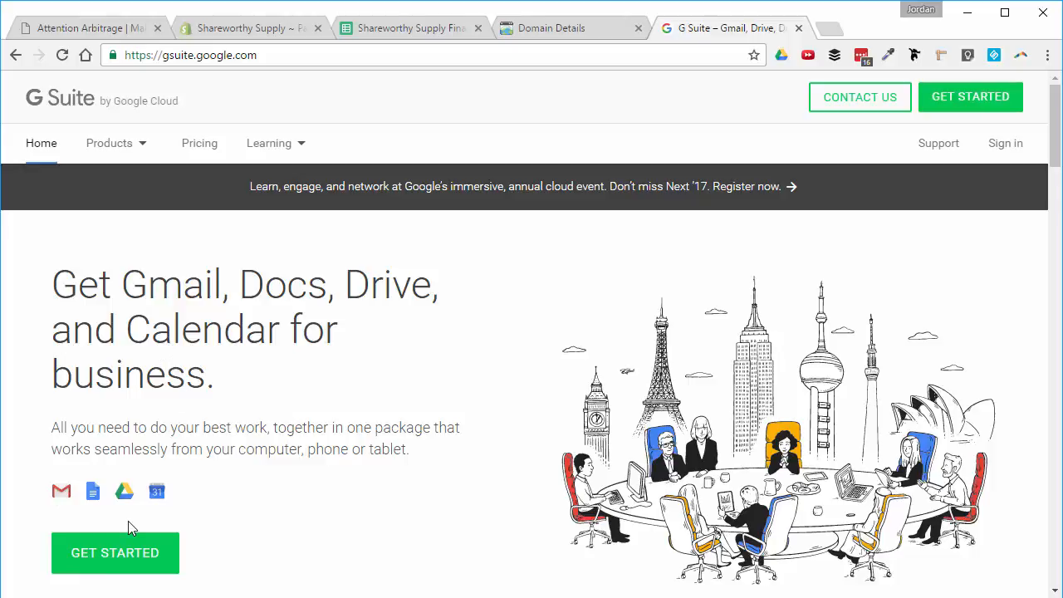
Step: Start the G Suite sign-up and enter the owner's first name, last name and work e-mail
click(144, 563)
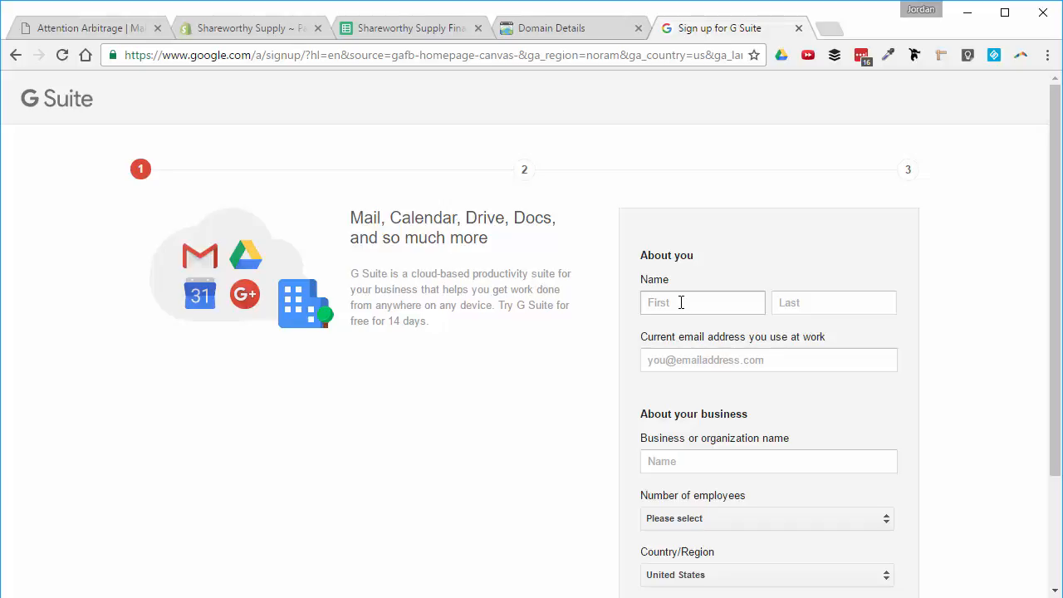
scroll(678, 297, down, 1)
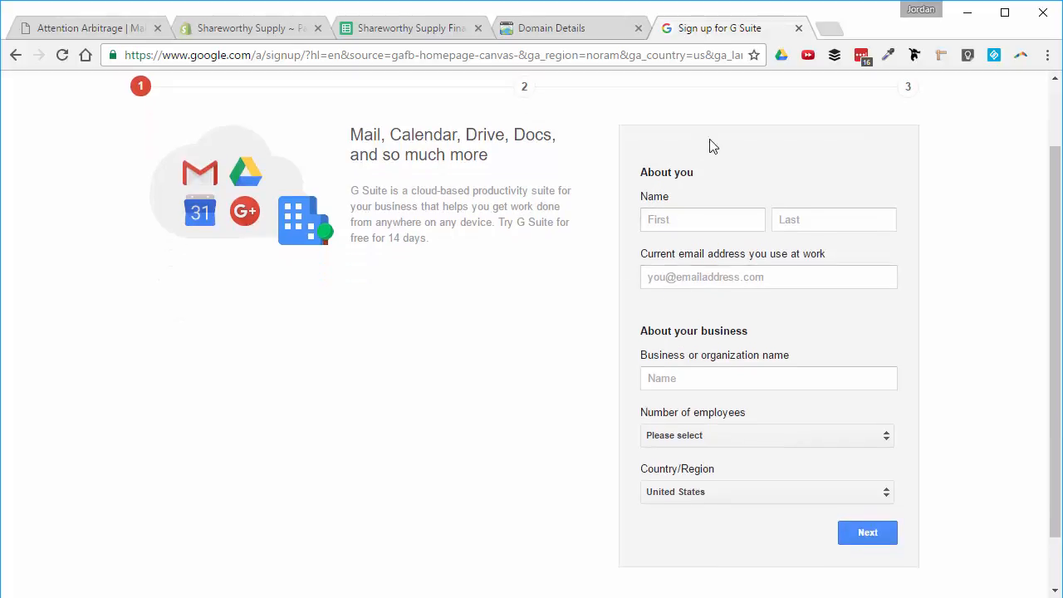
click(692, 221)
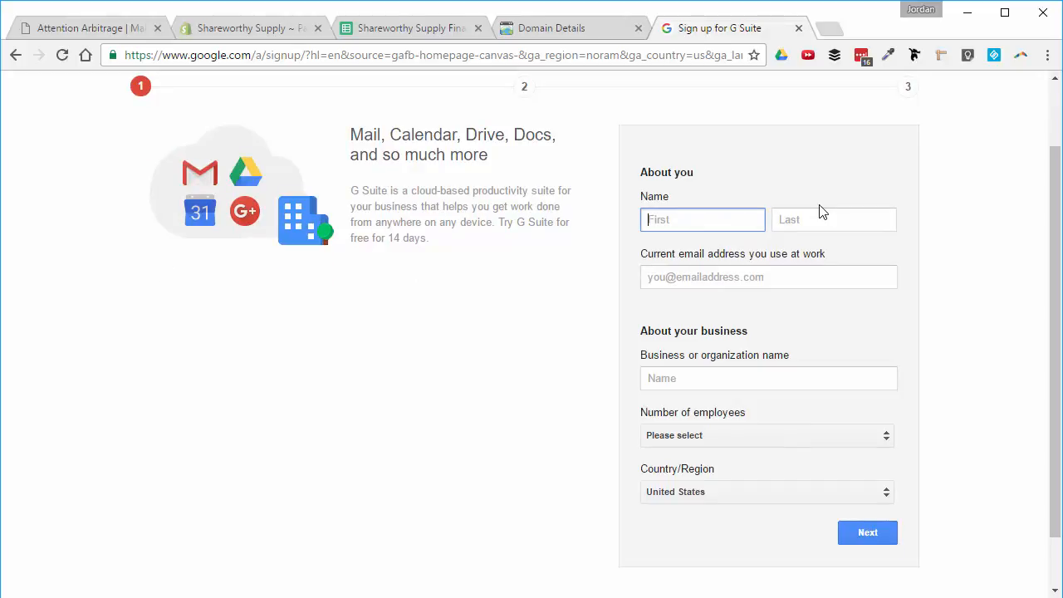
key(Tab)
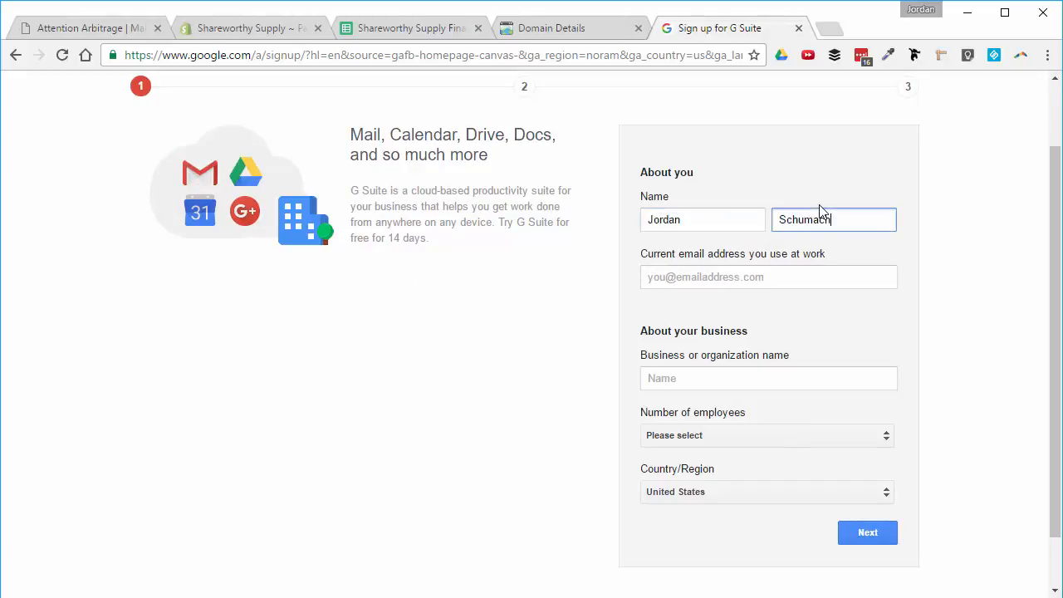
key(Tab)
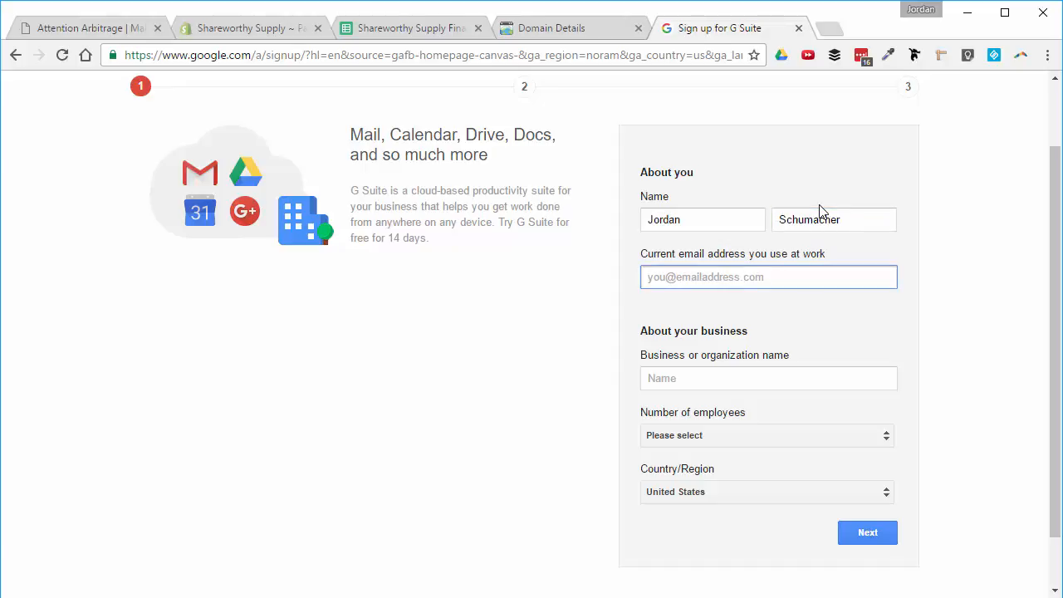
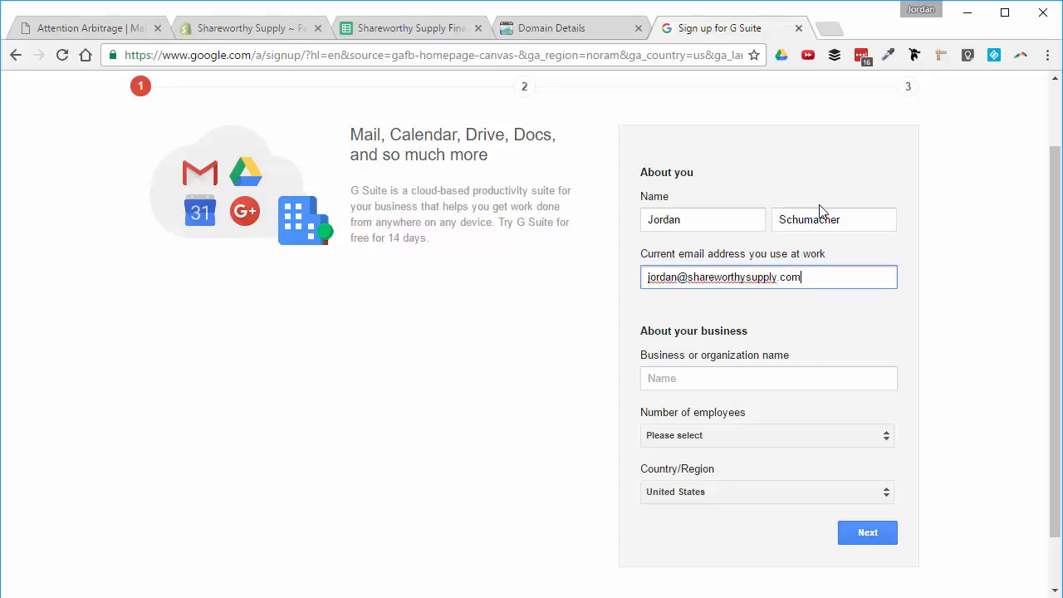
Step: Set business name Shareworthy Supply with 1 employee and continue to the domain step
click(739, 379)
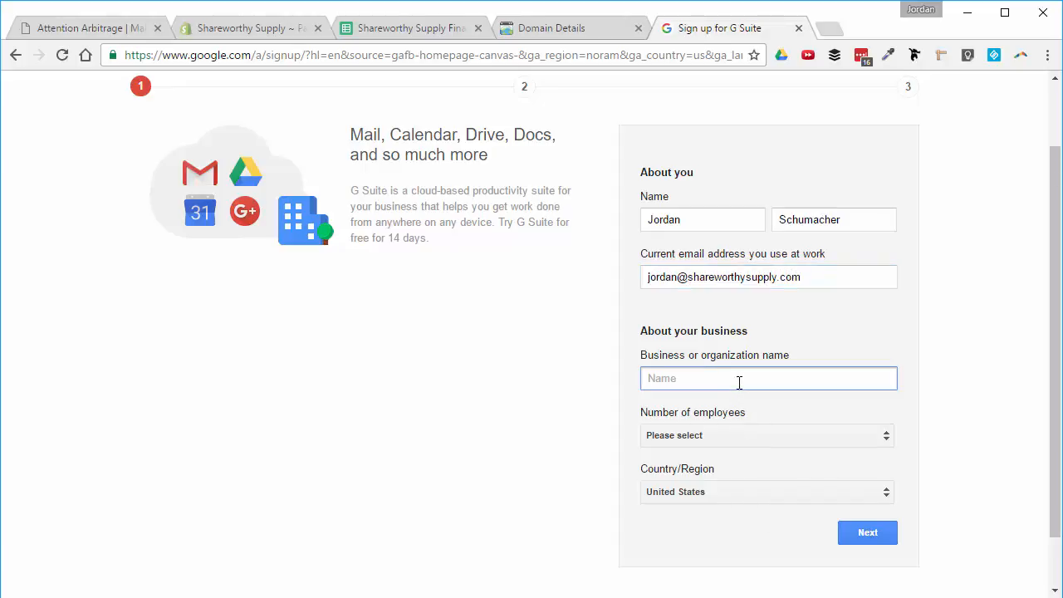
text(Shareworthy Supply)
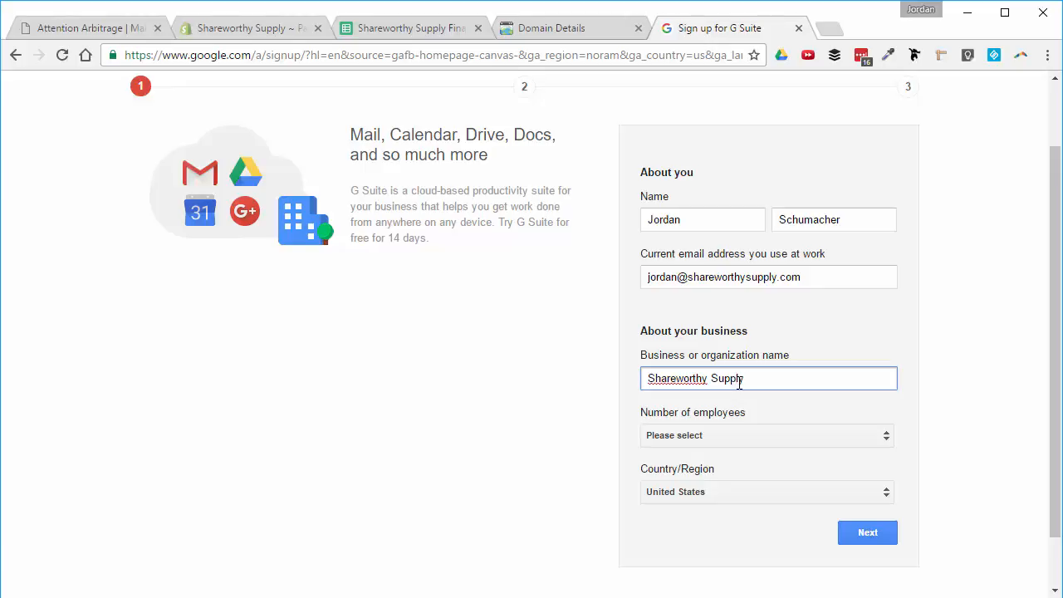
click(743, 435)
click(729, 397)
scroll(739, 426, down, 1)
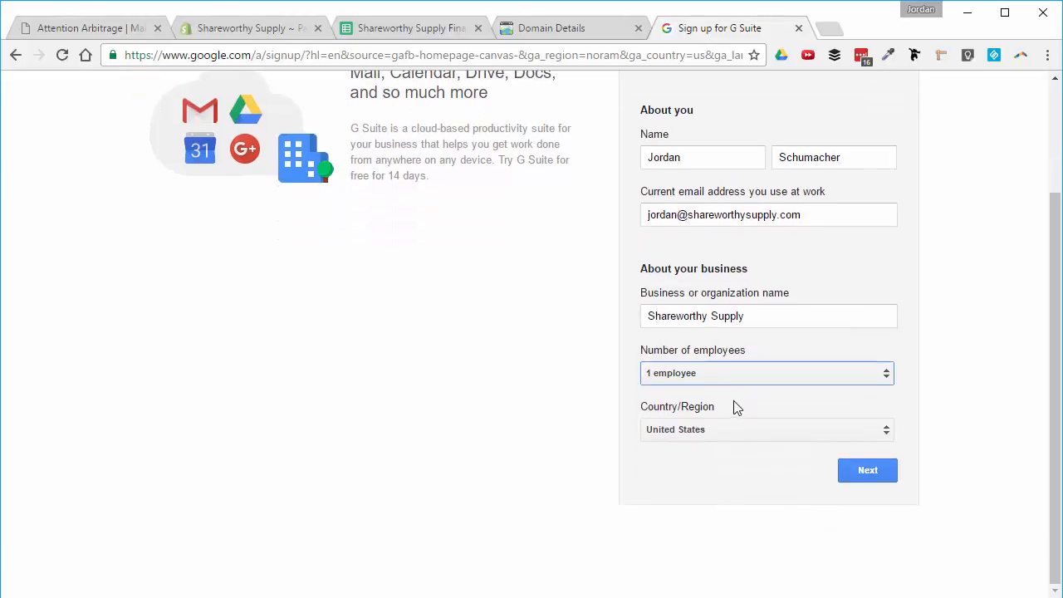
click(736, 380)
click(736, 379)
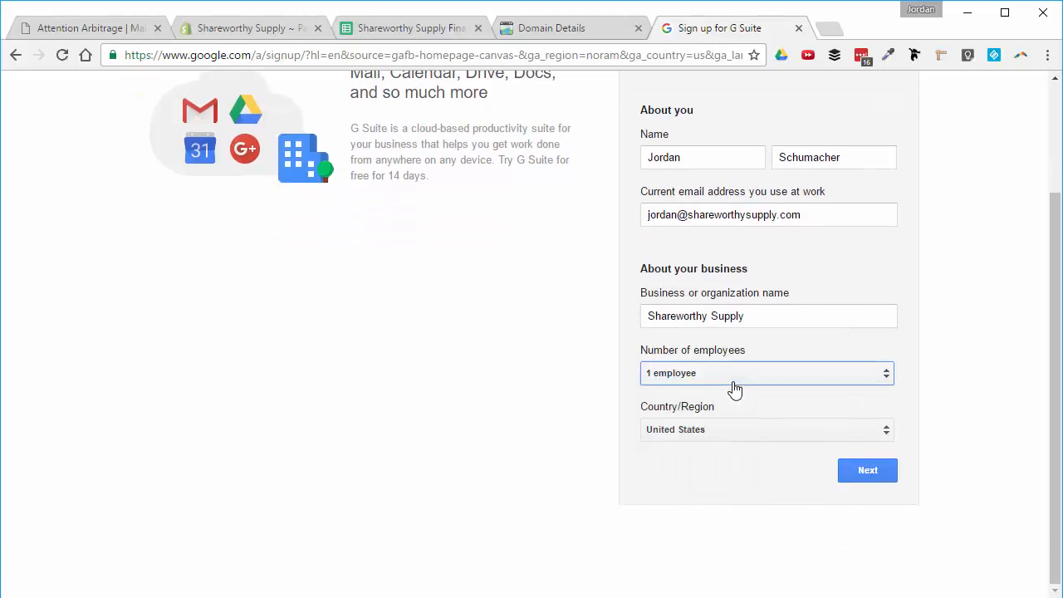
click(878, 474)
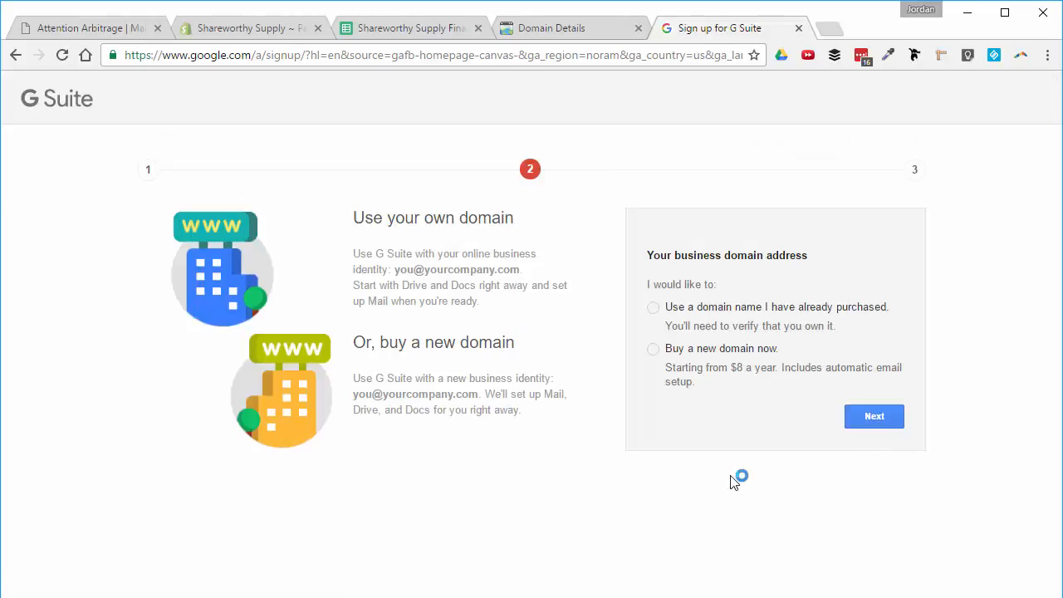
Step: Use the already purchased domain shareworthysupply.com and continue to account creation
click(653, 307)
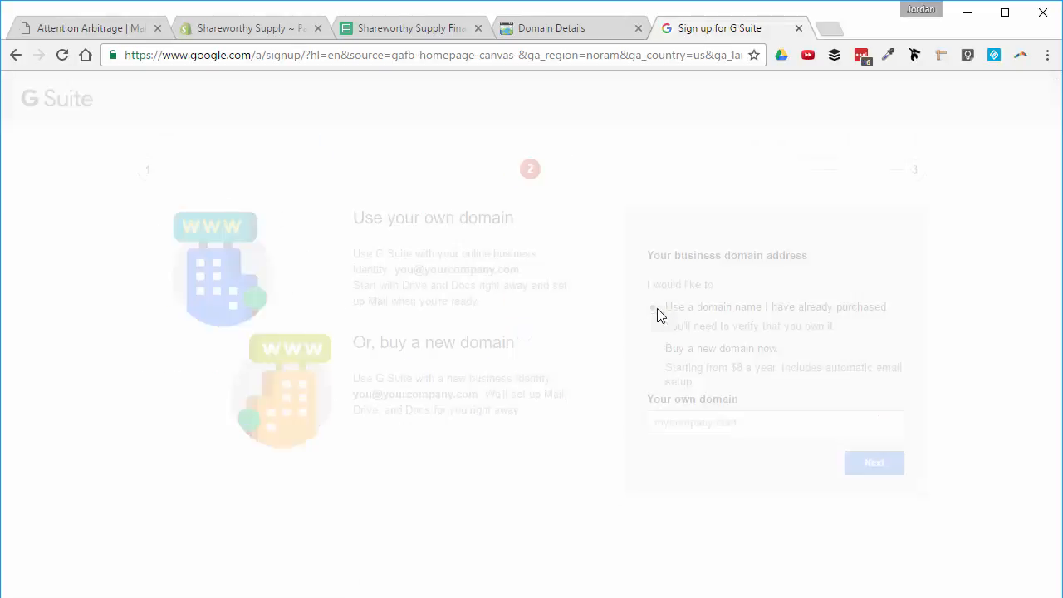
text(s)
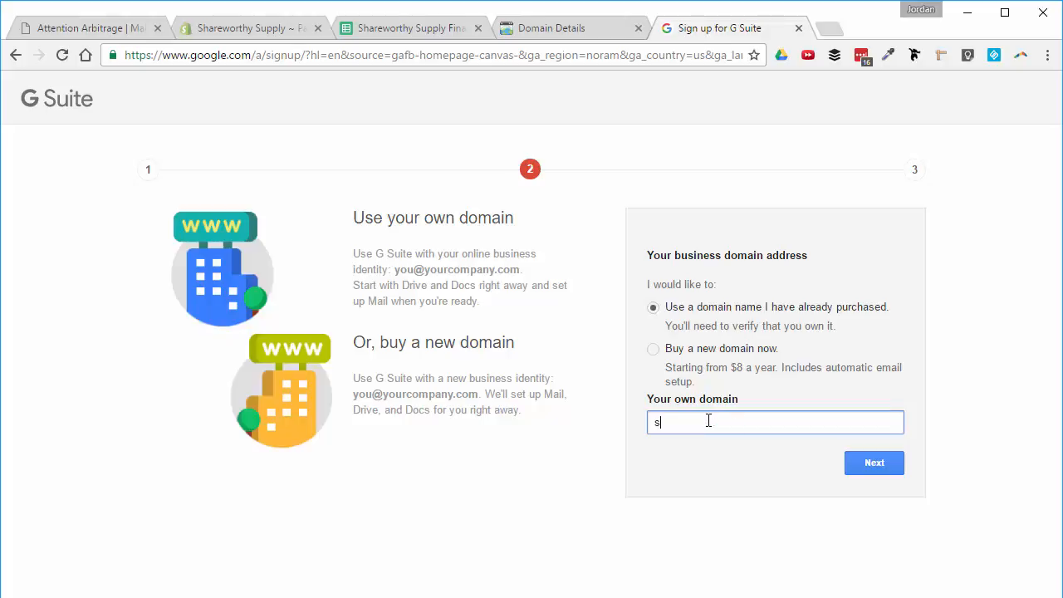
text(hareworthysupply.com)
click(890, 463)
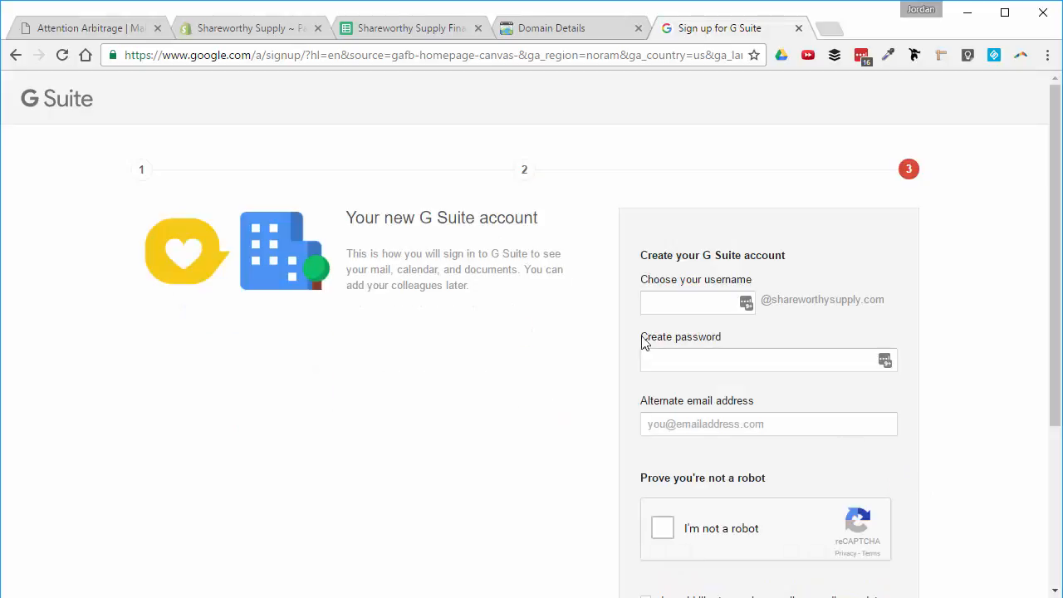
Step: Enter the account username, a password and the alternate contact e-mail address
click(654, 304)
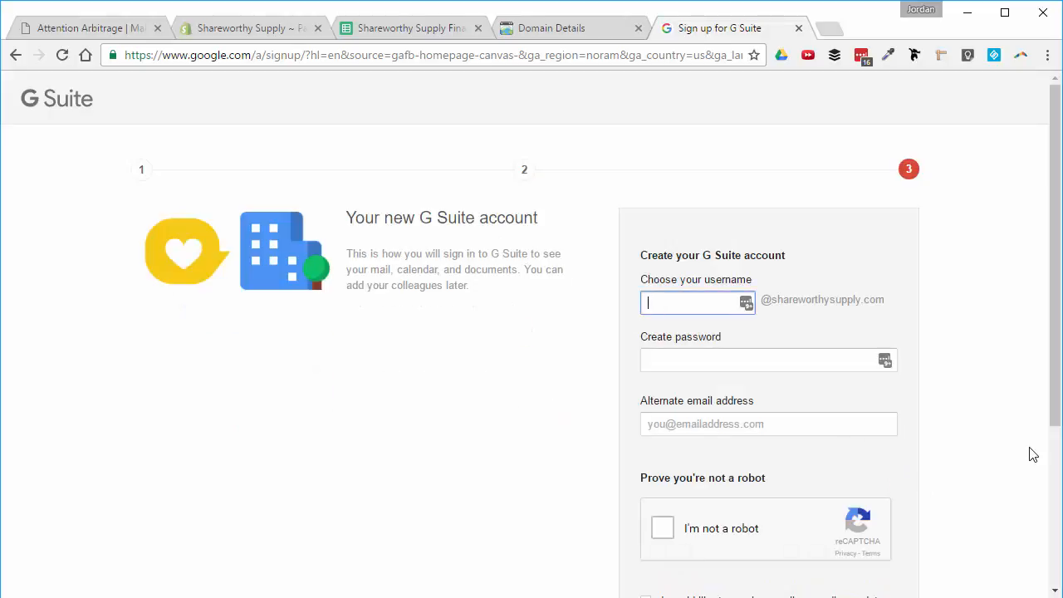
text(jordan)
click(807, 360)
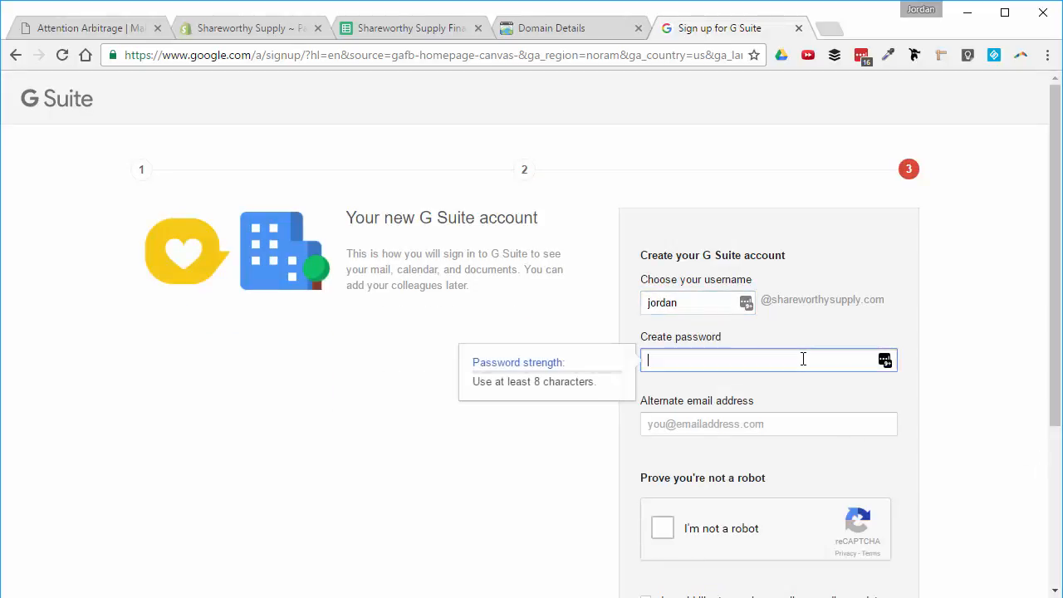
text(•••••••)
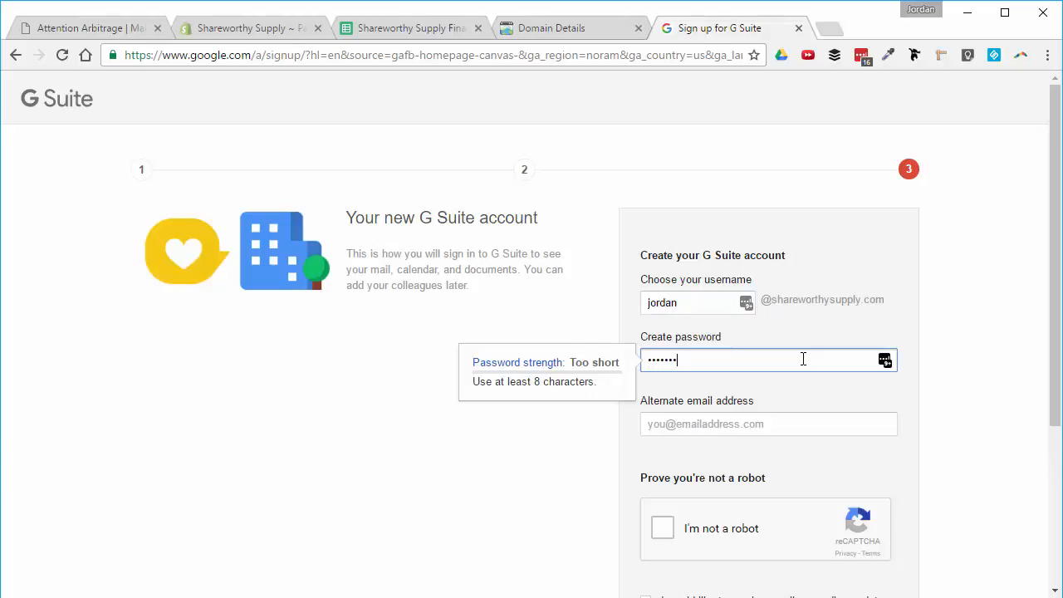
text(••)
click(798, 424)
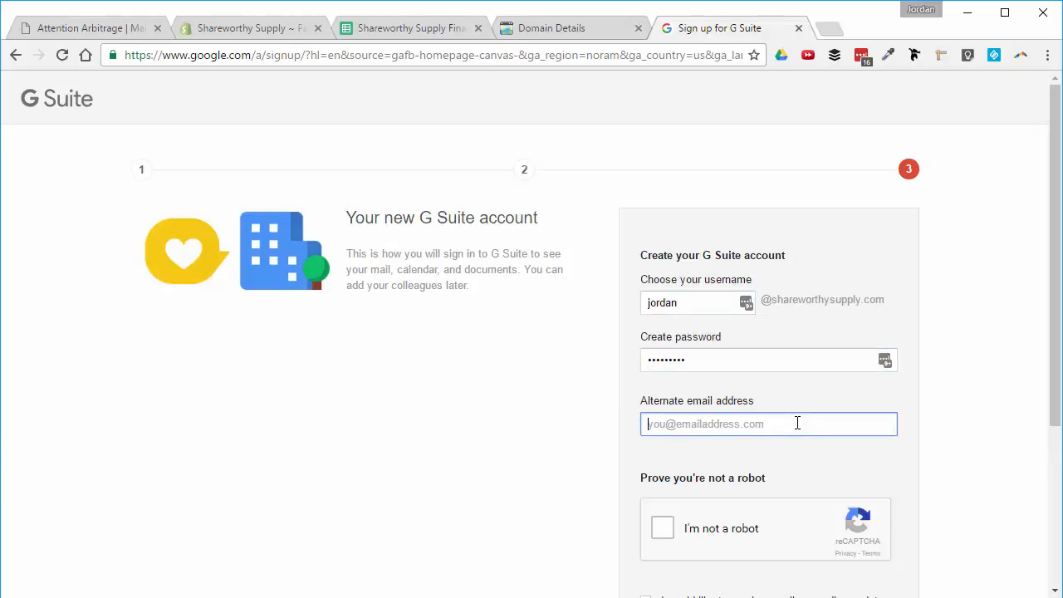
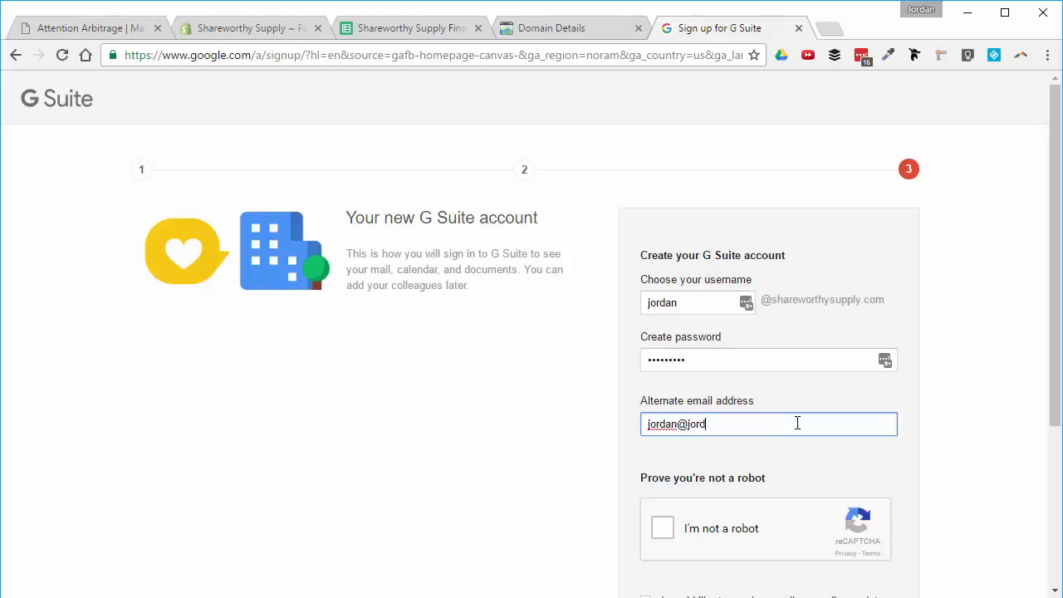
Step: Pass the robot check, agree to the G Suite agreement, and submit the sign-up
scroll(861, 480, down, 2)
scroll(861, 480, down, 1)
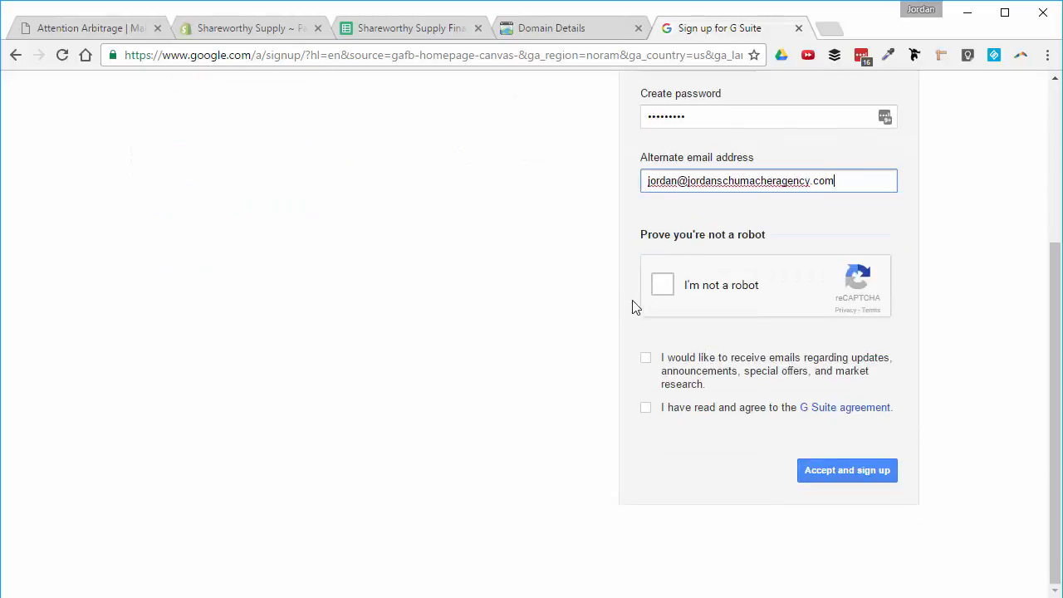
click(656, 286)
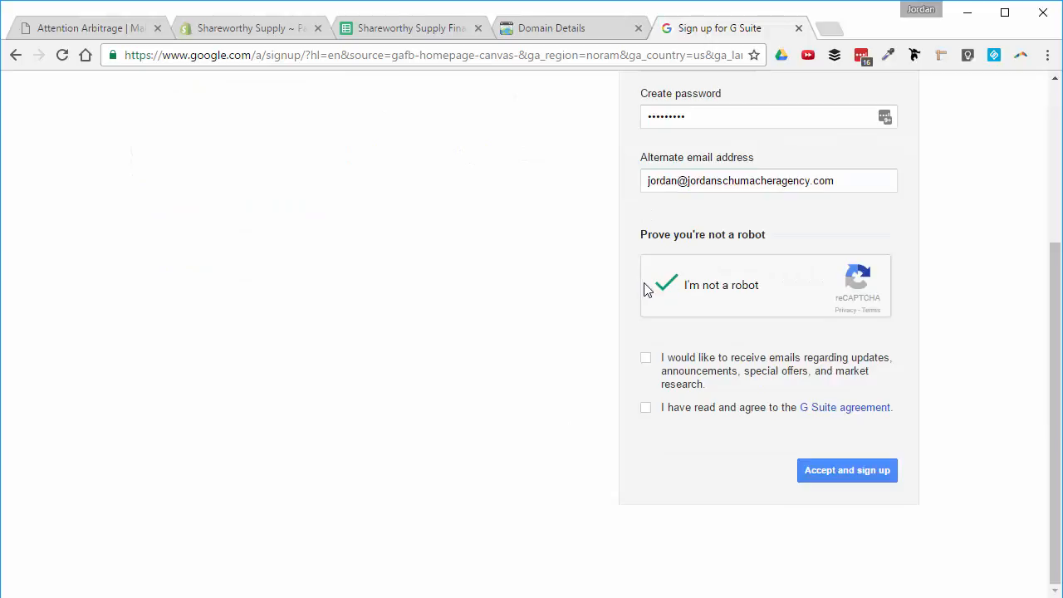
click(645, 408)
scroll(856, 464, up, 3)
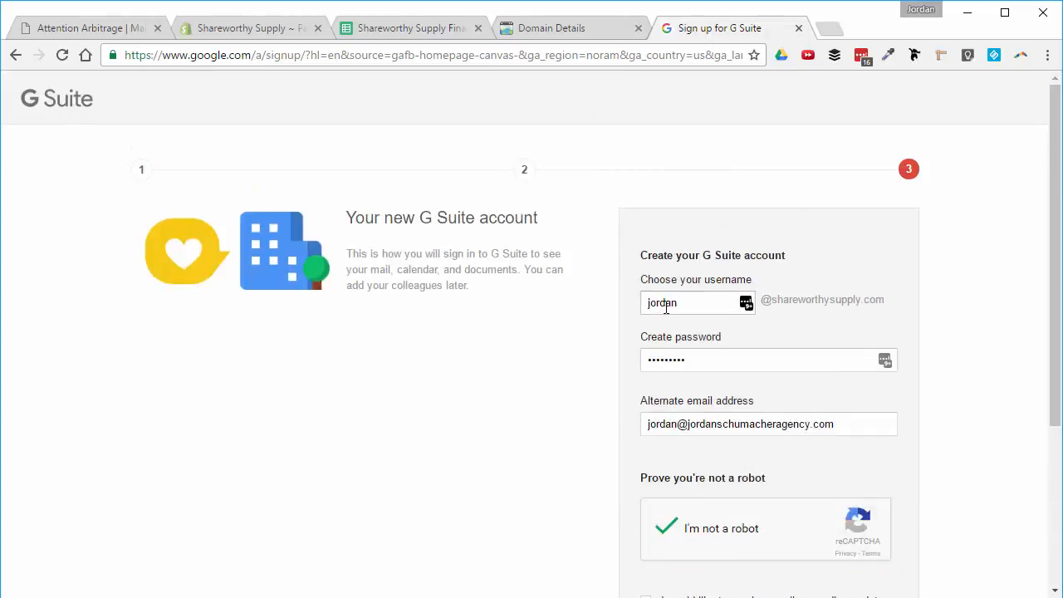
scroll(805, 323, down, 3)
click(827, 475)
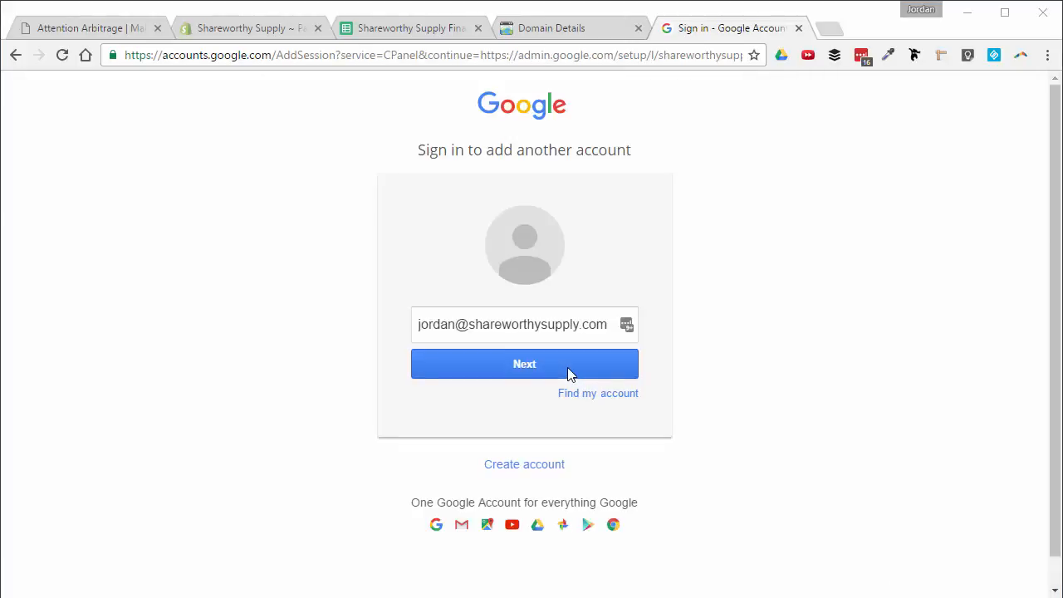
Step: Sign in to the new shareworthysupply.com account with its password
click(570, 375)
text(******)
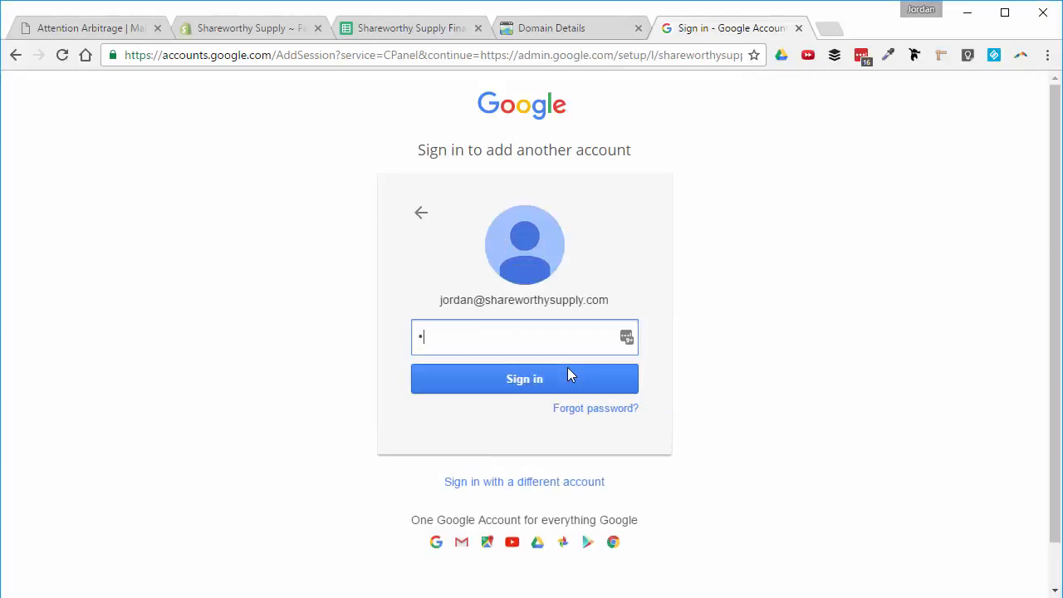
text(***)
key(Return)
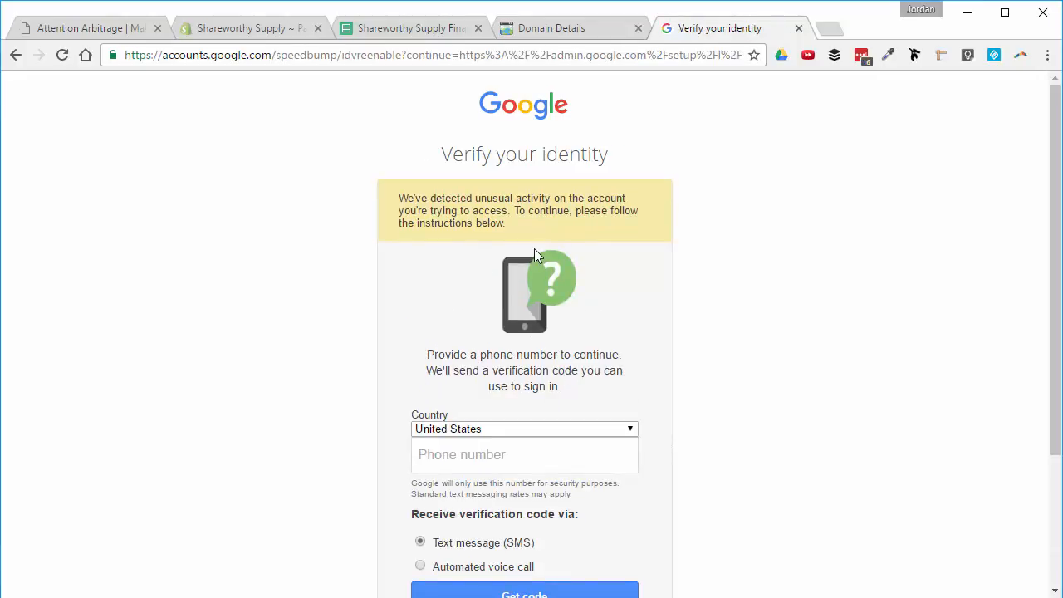
scroll(534, 248, down, 1)
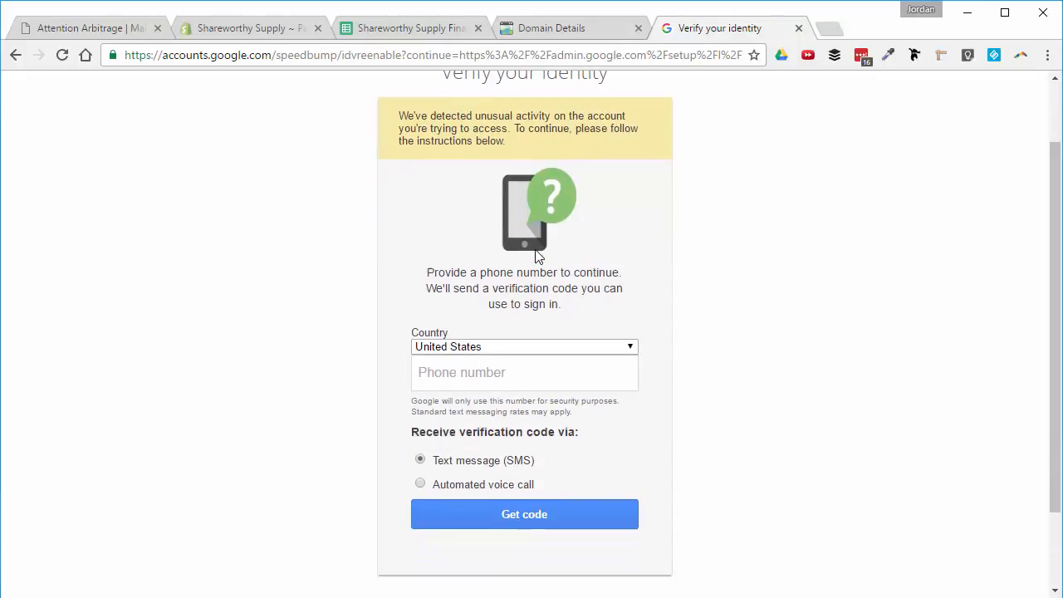
Step: Verify identity by entering a phone number and submitting the texted verification code
click(439, 374)
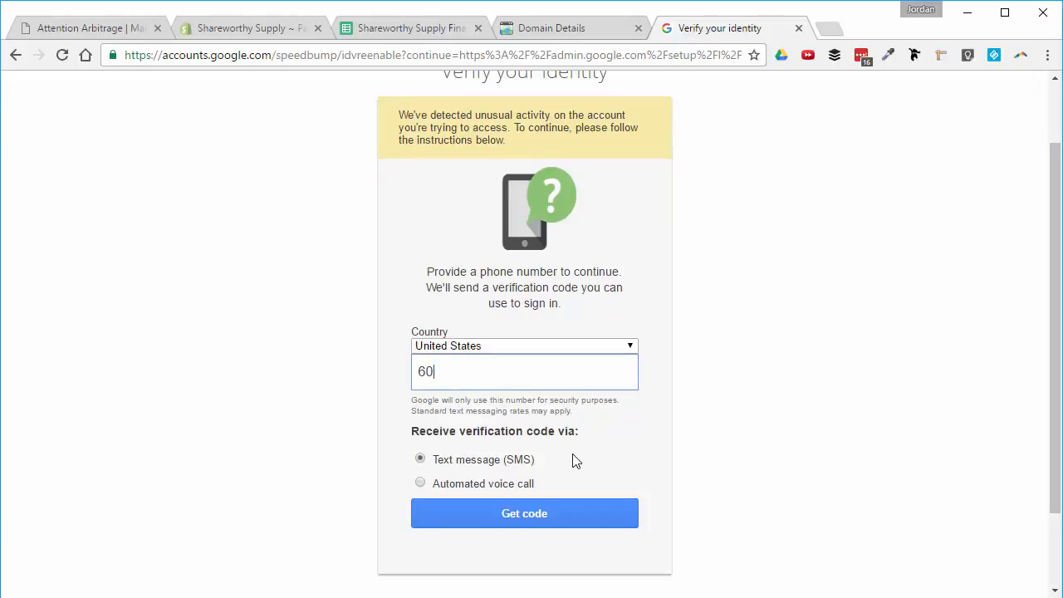
click(613, 521)
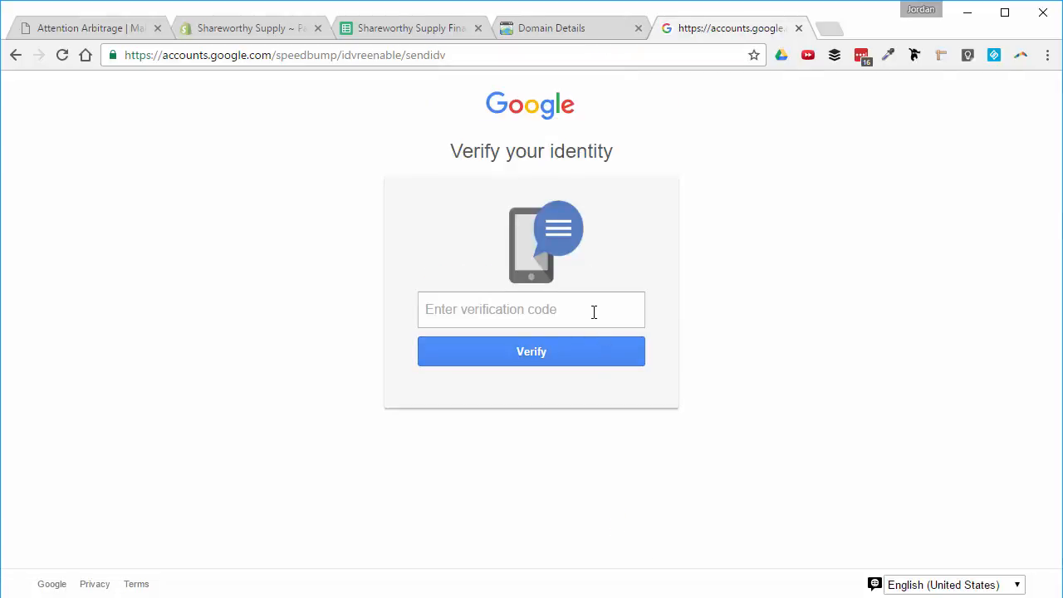
click(594, 312)
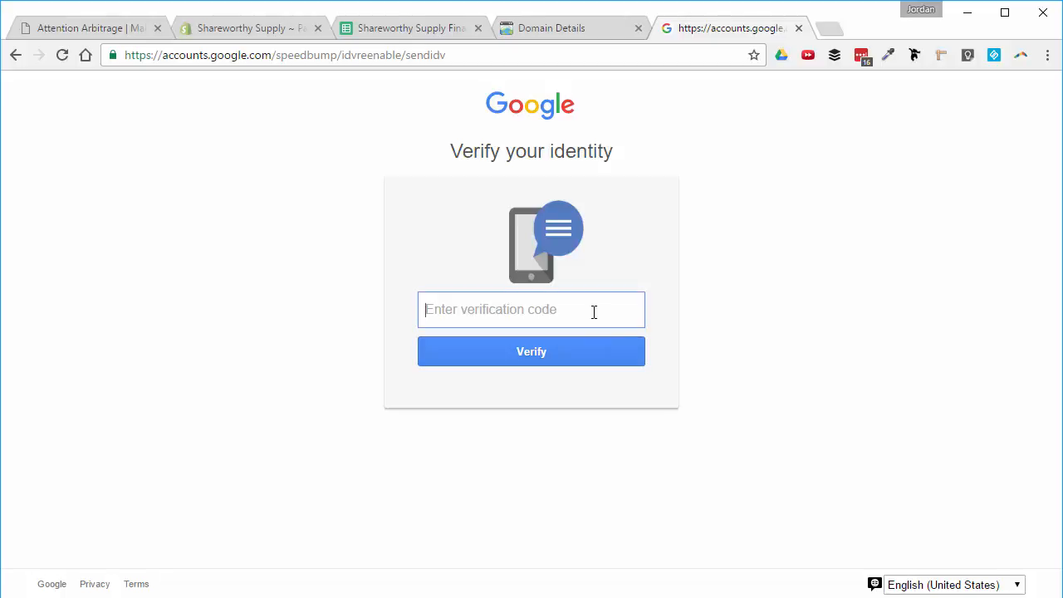
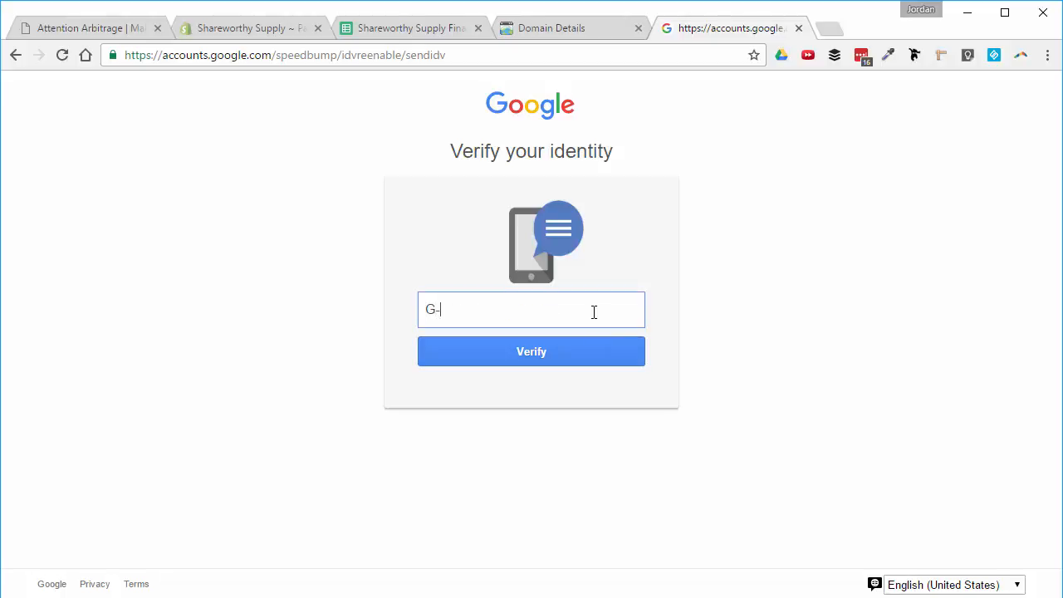
key(ctrl+a)
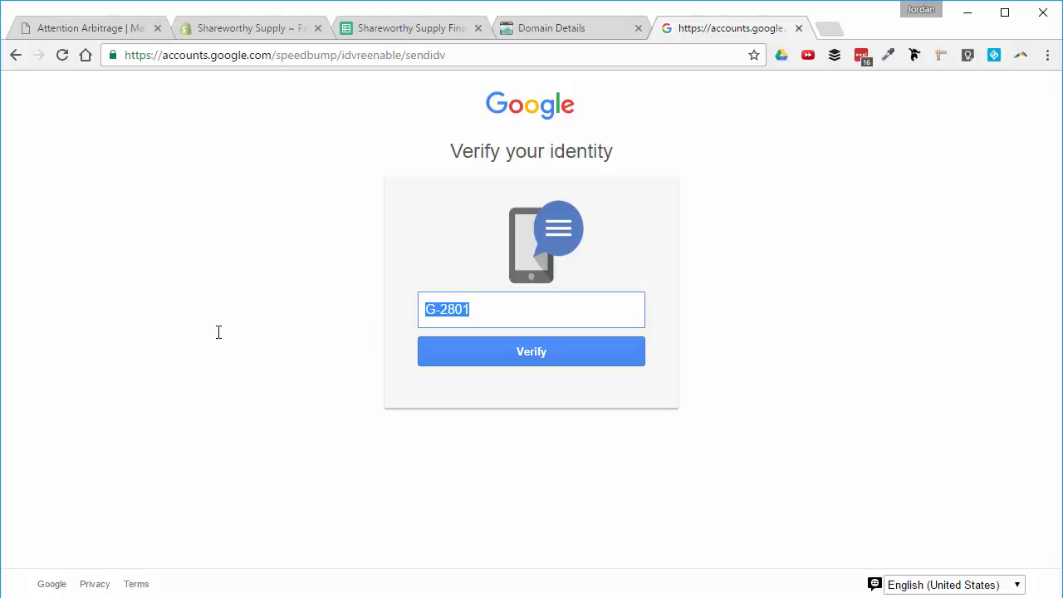
click(525, 354)
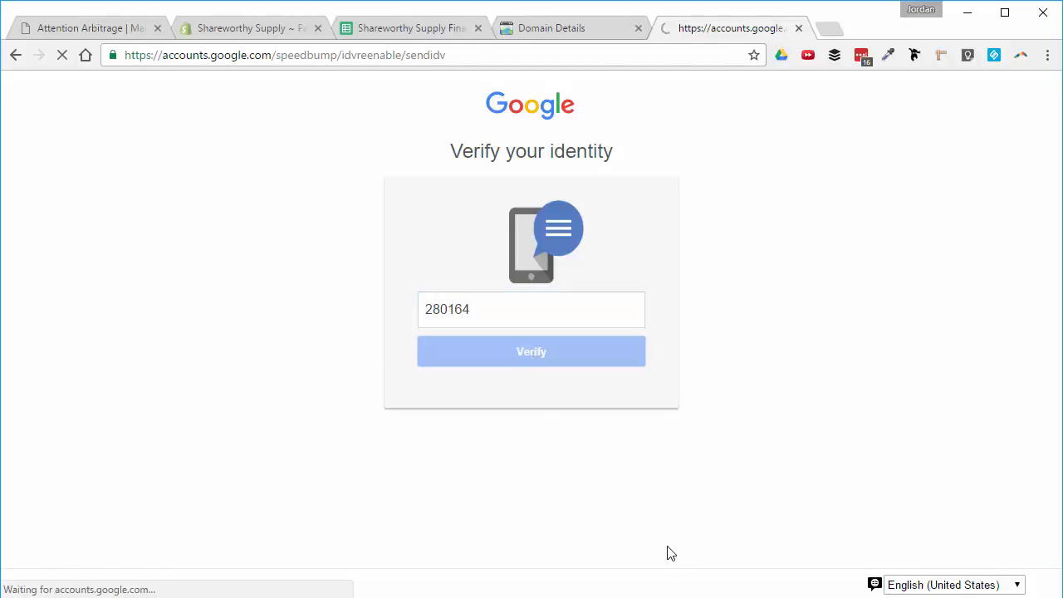
Step: Accept the account terms and confirm all existing shareworthysupply.com addresses are already added
click(528, 516)
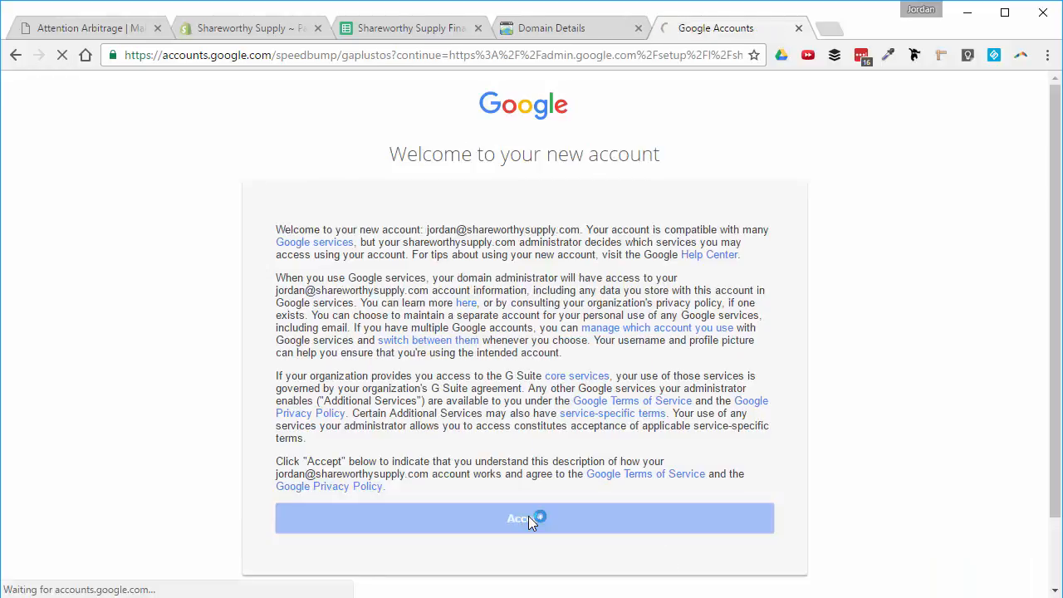
scroll(572, 494, down, 2)
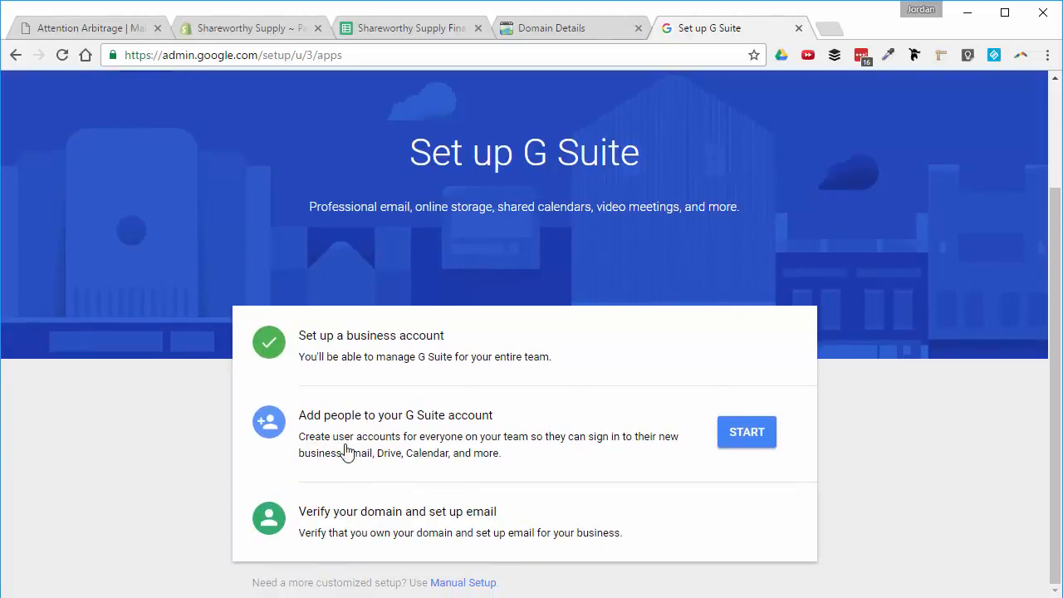
click(746, 432)
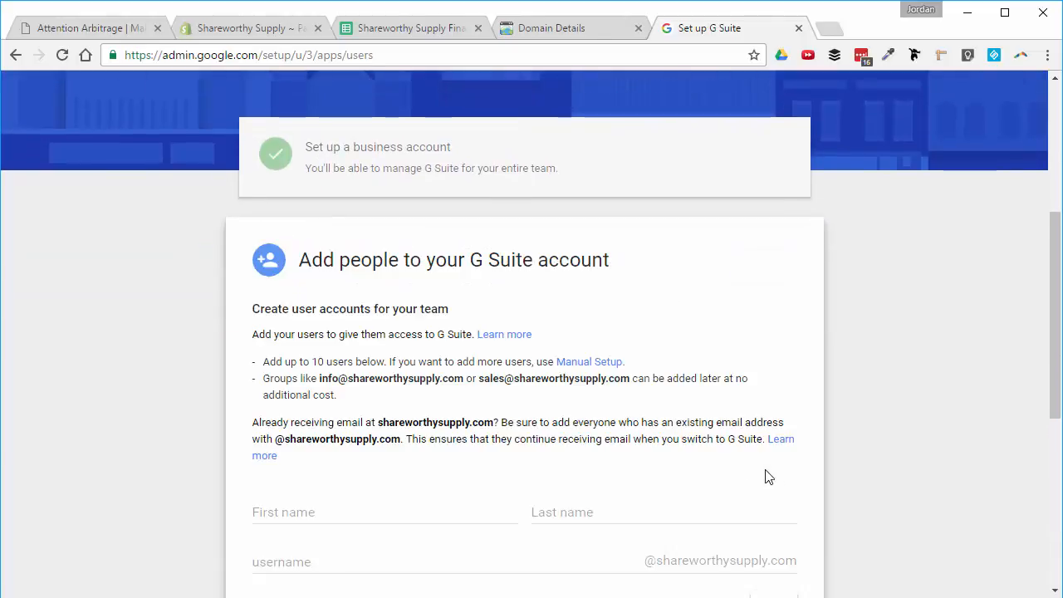
scroll(661, 466, down, 5)
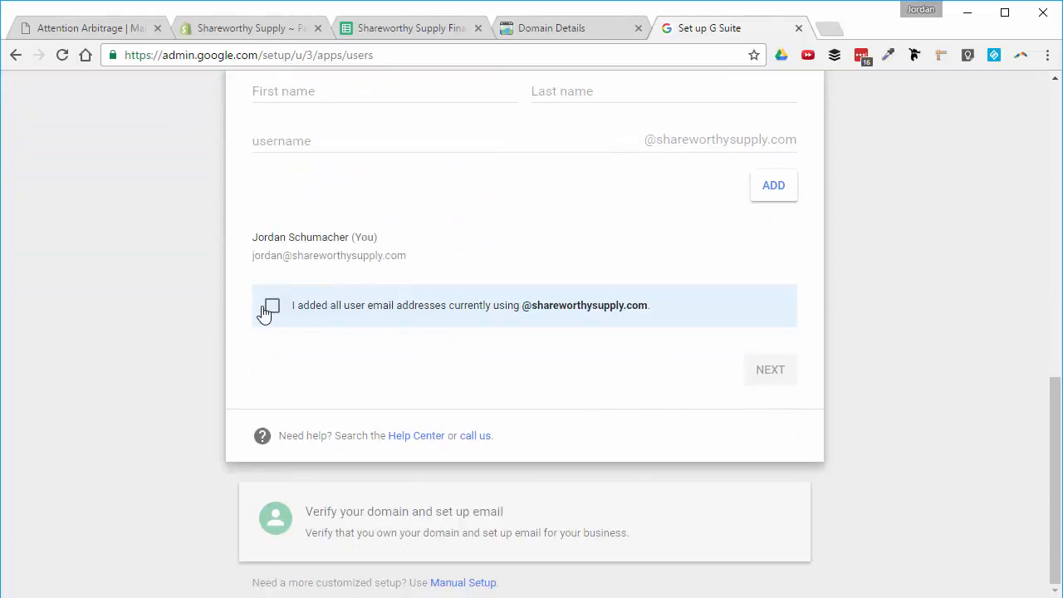
scroll(278, 406, up, 2)
scroll(285, 363, up, 1)
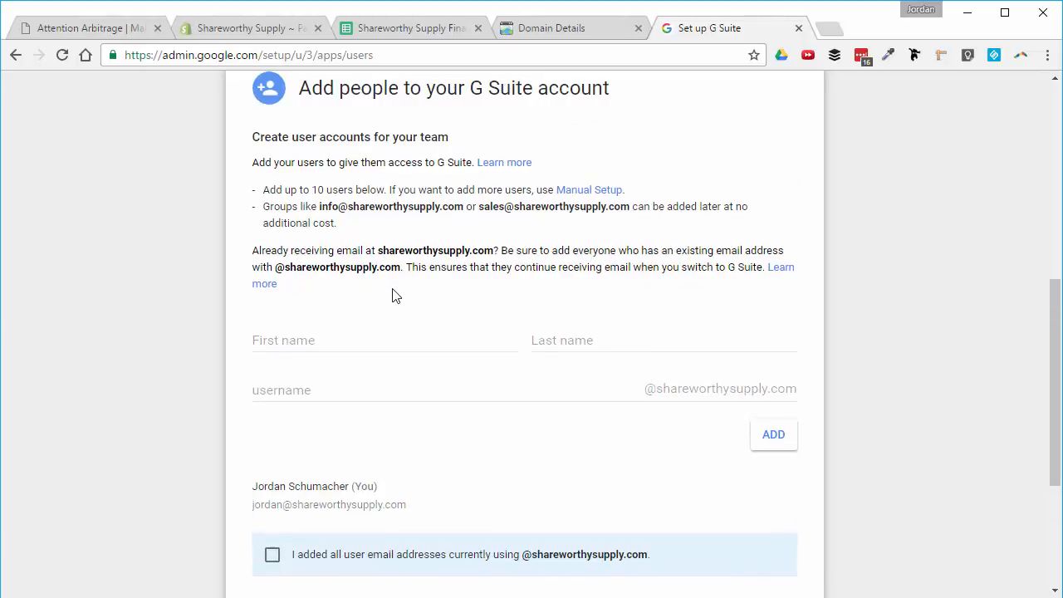
scroll(397, 296, down, 1)
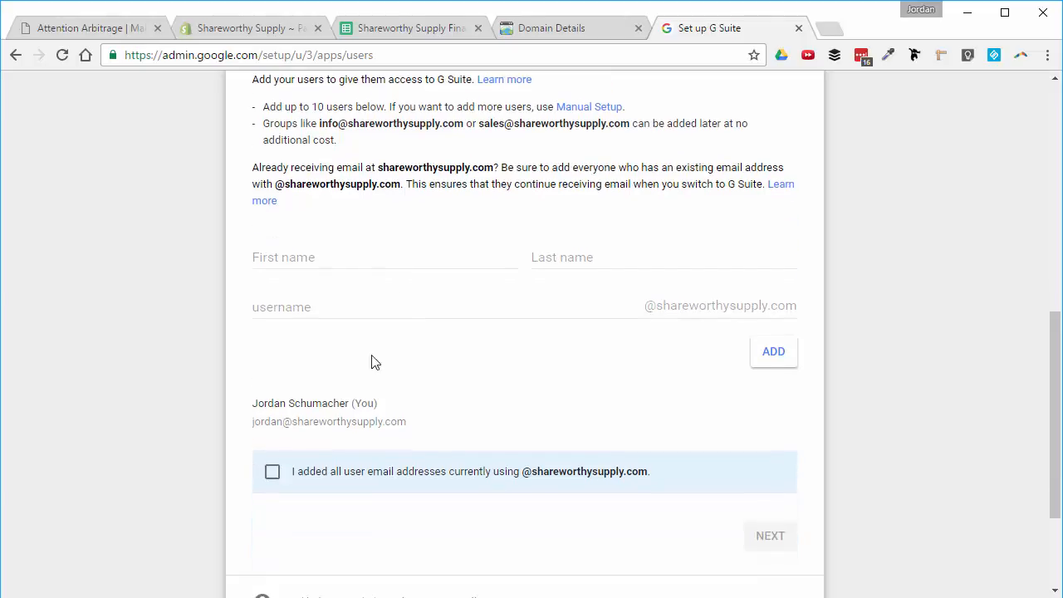
click(272, 472)
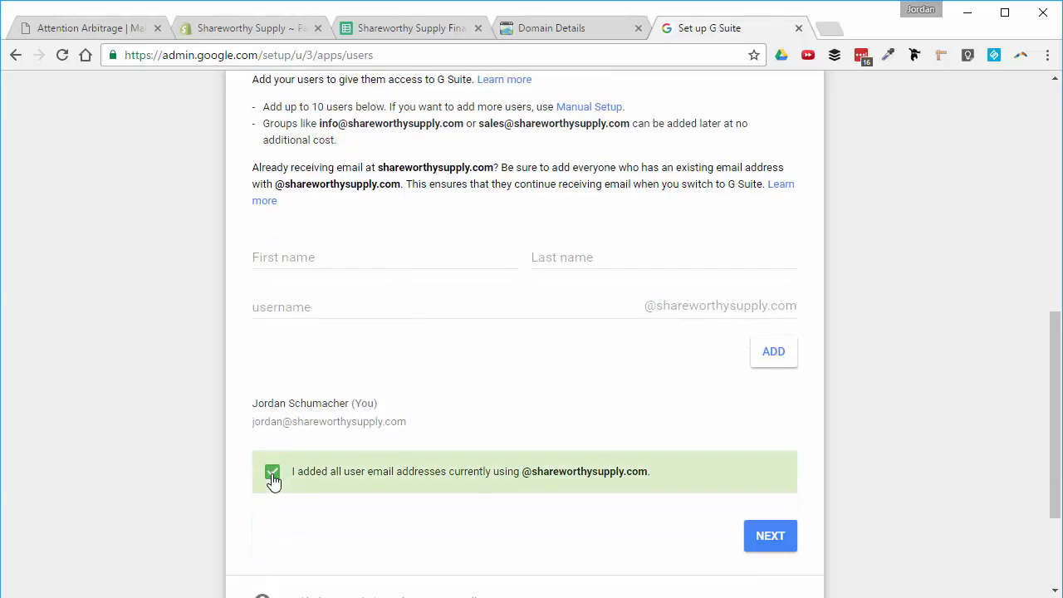
click(773, 545)
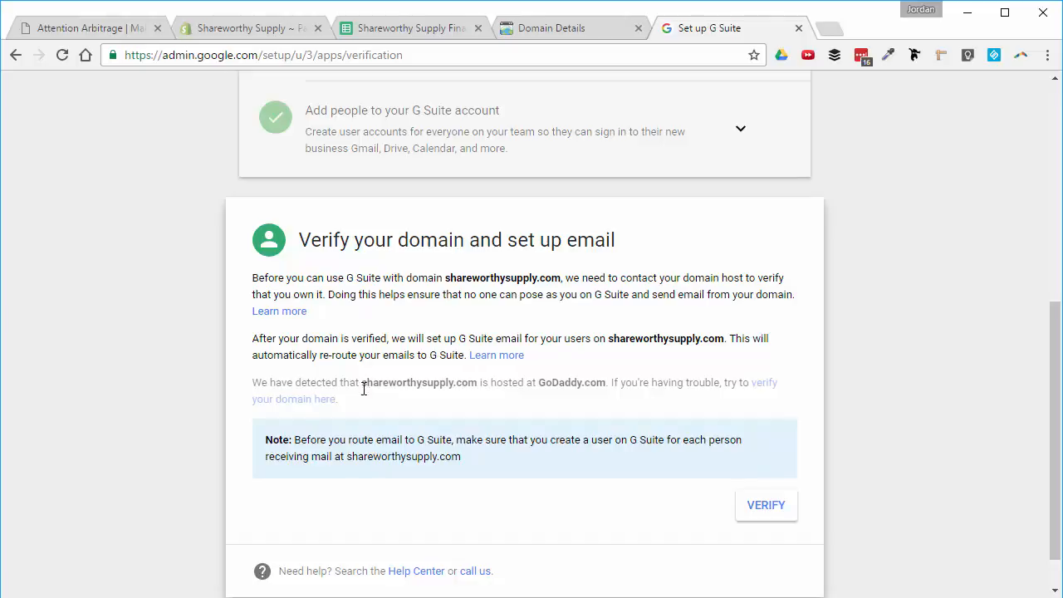
Step: Start domain verification by logging in to GoDaddy, then bring up the Callture Toll Free page
scroll(385, 415, down, 1)
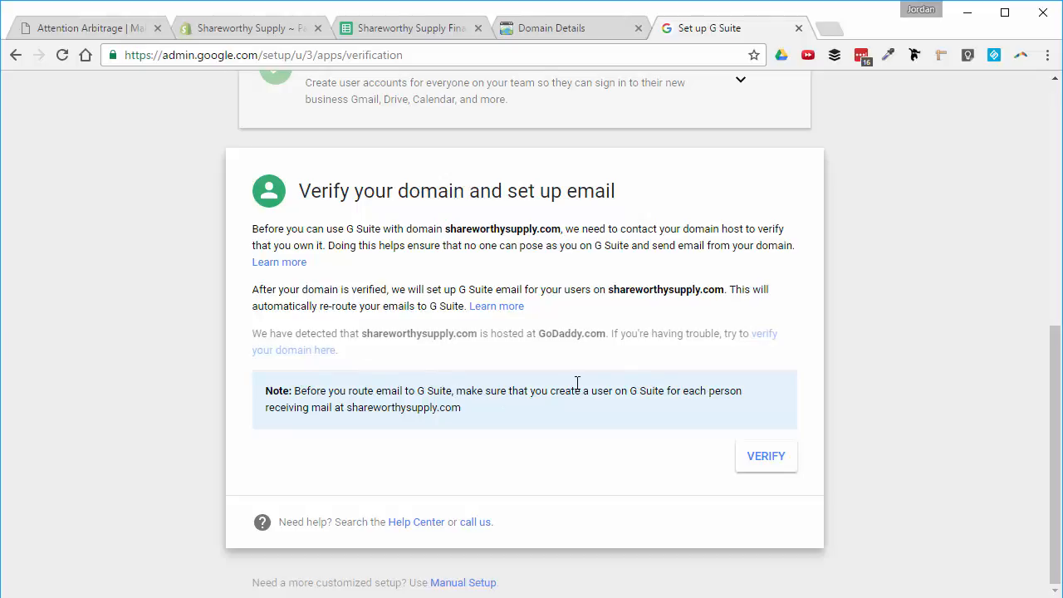
click(780, 464)
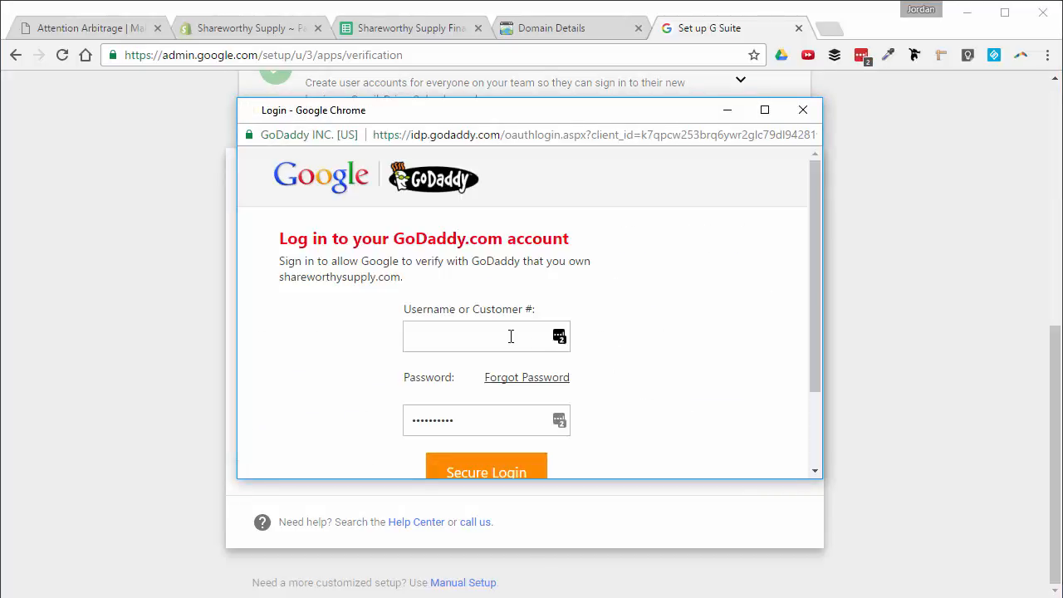
click(511, 336)
text(sharpshoey)
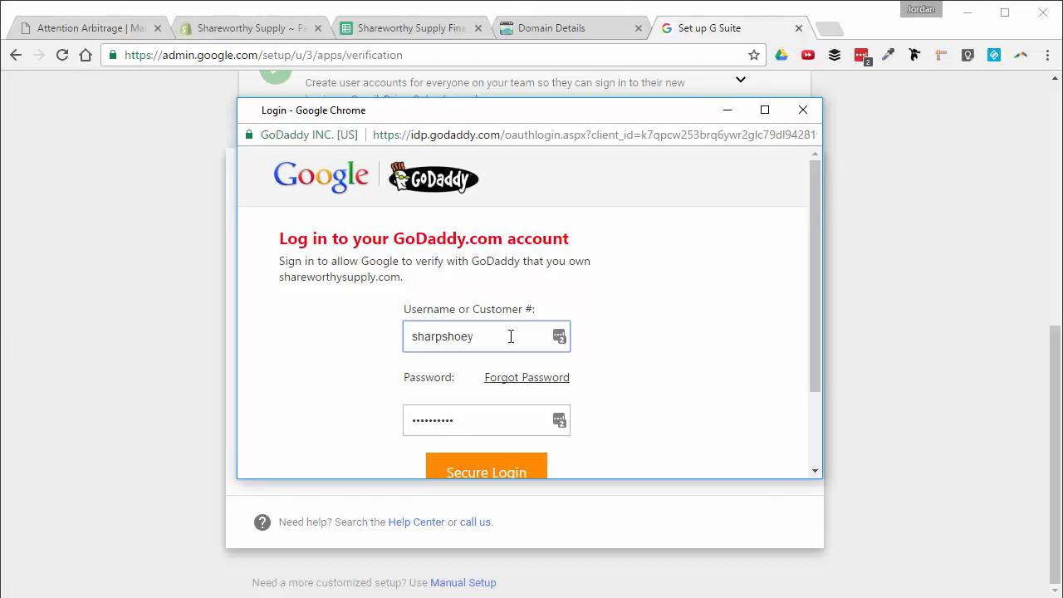
key(Tab)
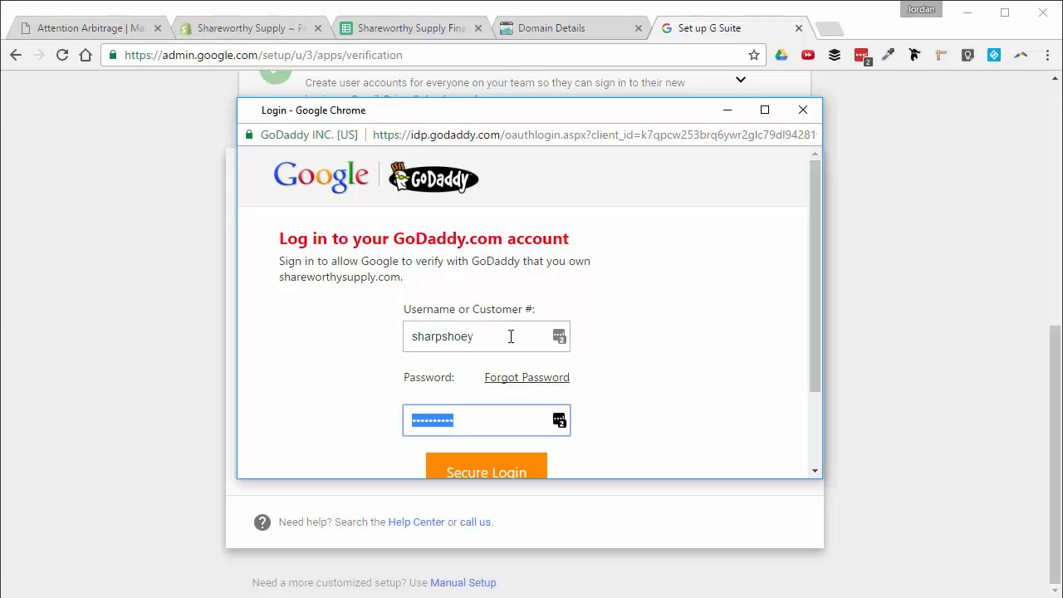
key(BackSpace)
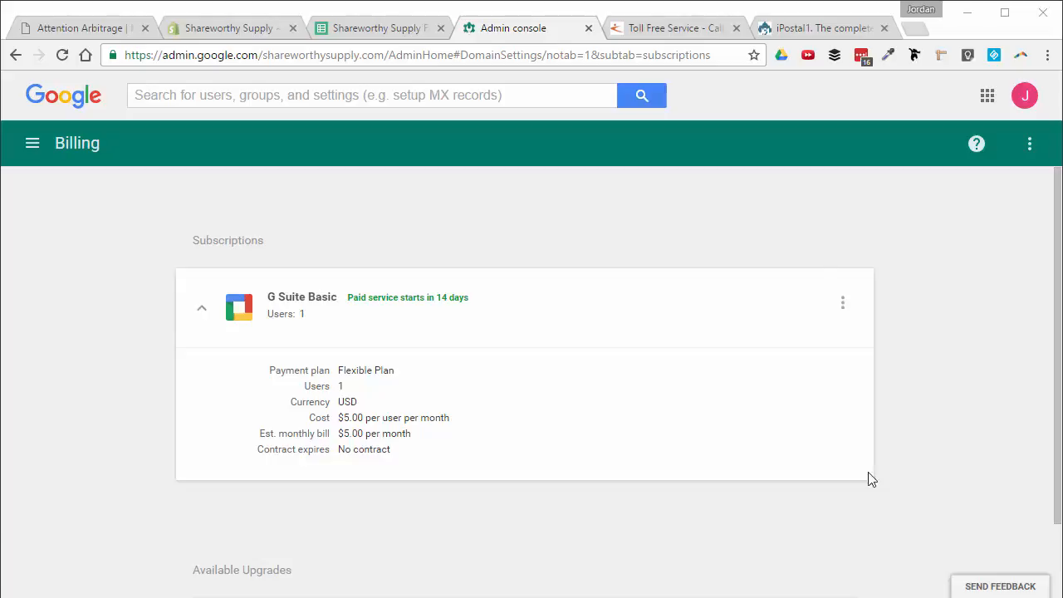
click(681, 20)
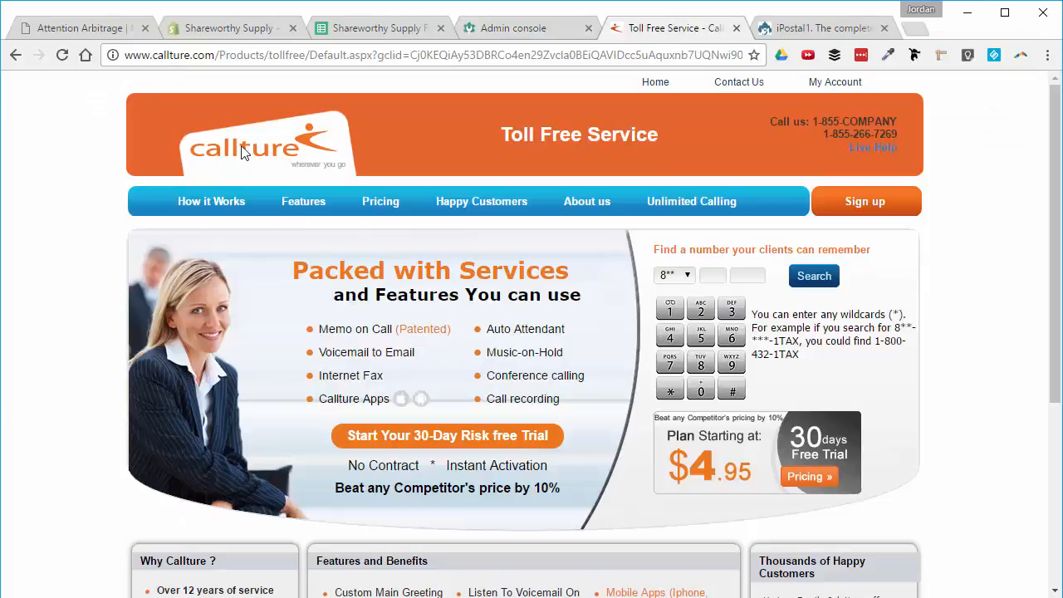
Step: Review Callture's toll-free rate packages, starting at the $4.95 Standard plan, then move to iPostal1's pricing page
click(384, 203)
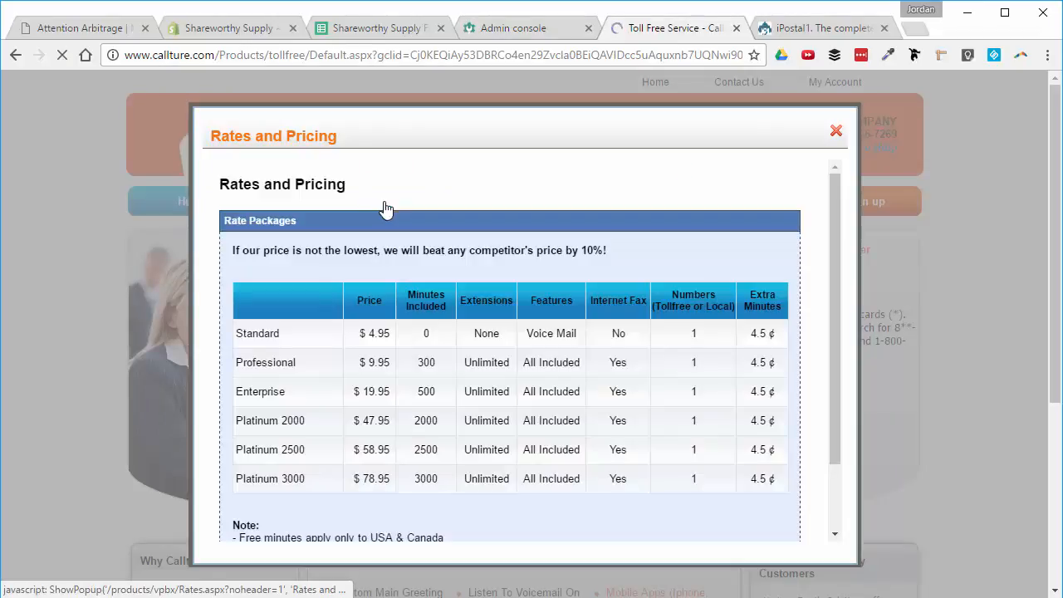
drag(359, 339, 388, 338)
click(387, 338)
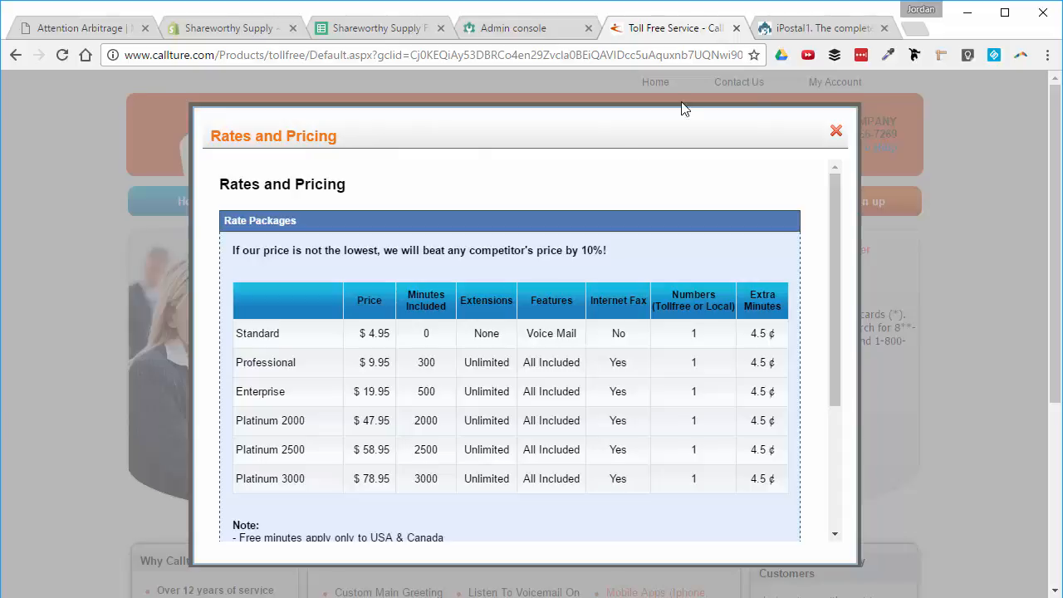
click(836, 134)
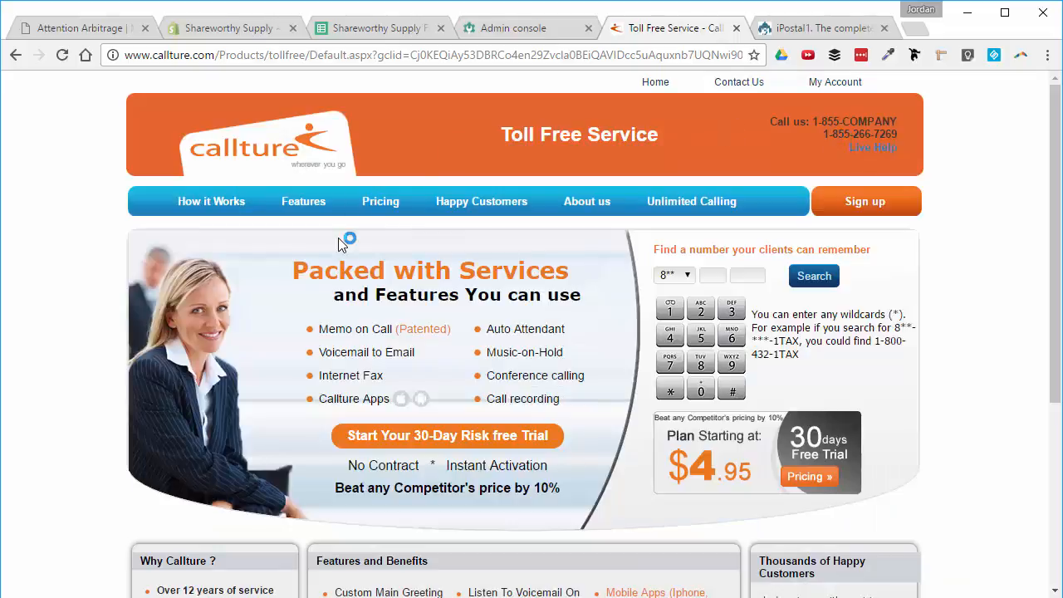
click(816, 28)
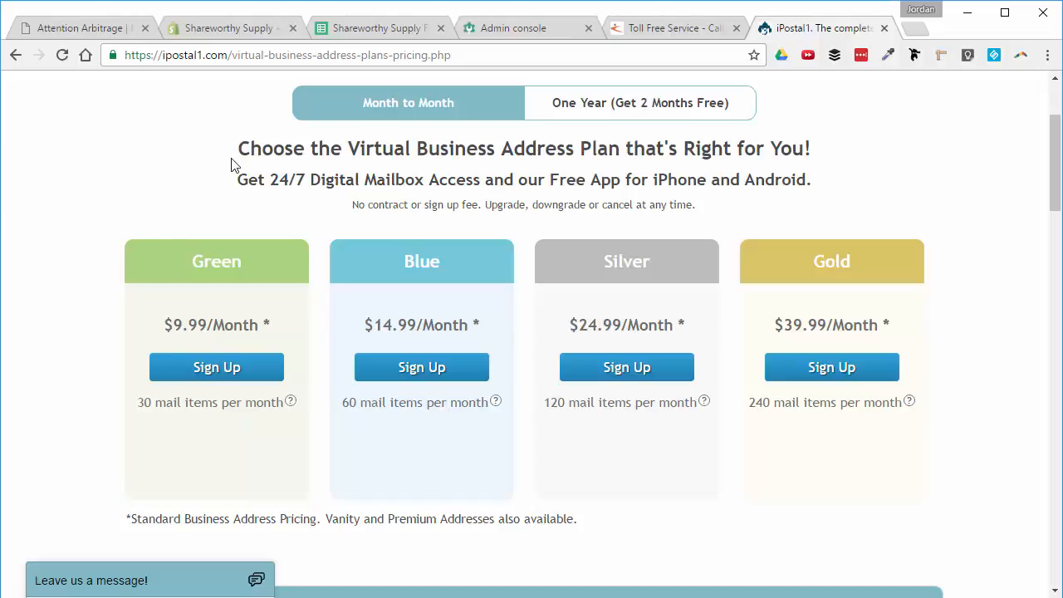
Step: Reload iPostal1's virtual business address pricing, read the mail-items details, then return to Callture
scroll(232, 176, up, 2)
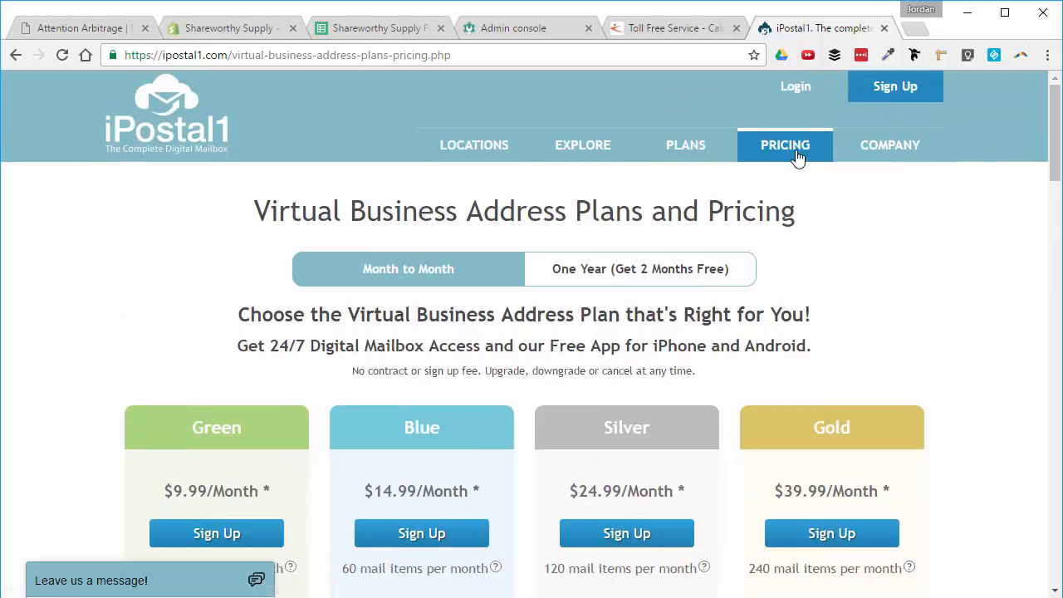
mouse_move(793, 153)
click(785, 233)
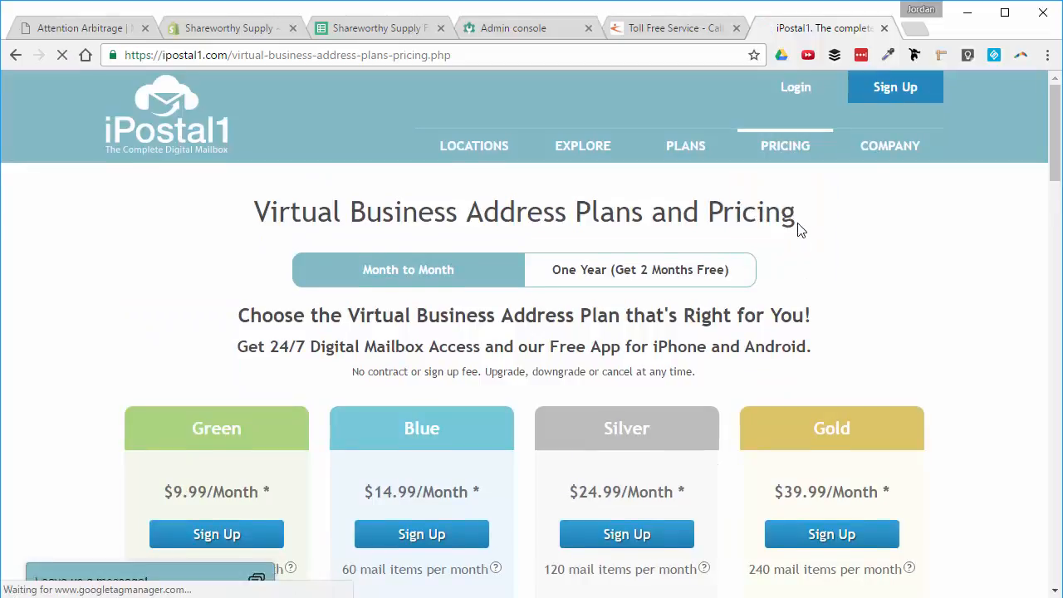
scroll(703, 237, down, 2)
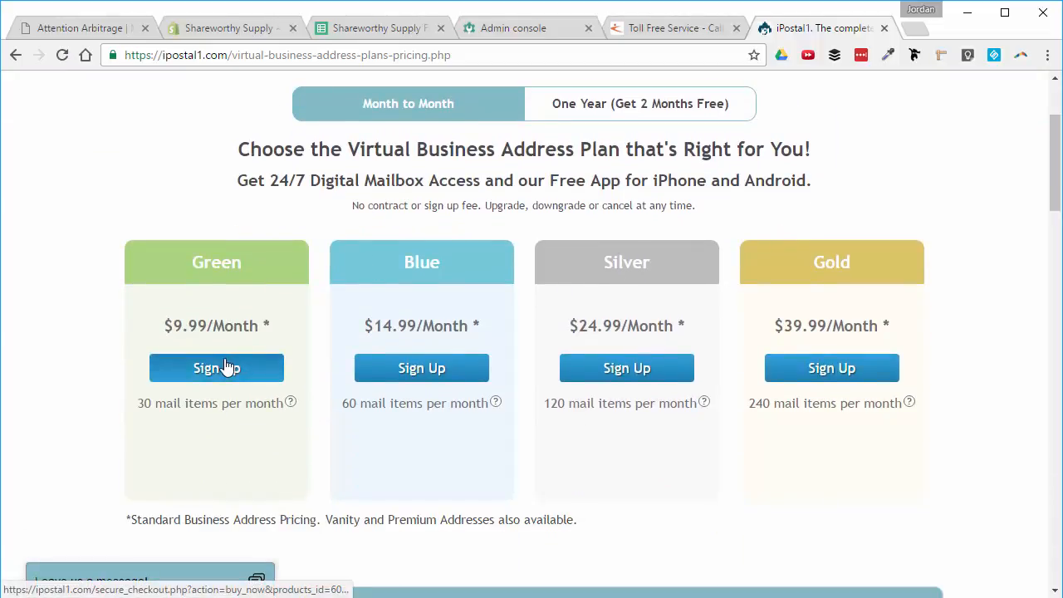
mouse_move(290, 402)
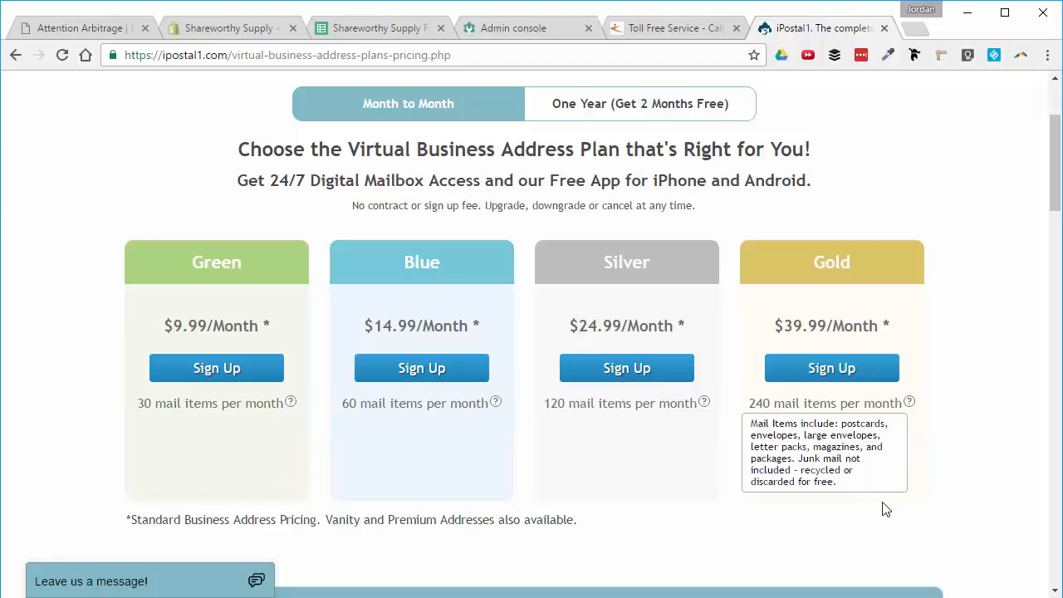
scroll(750, 330, up, 2)
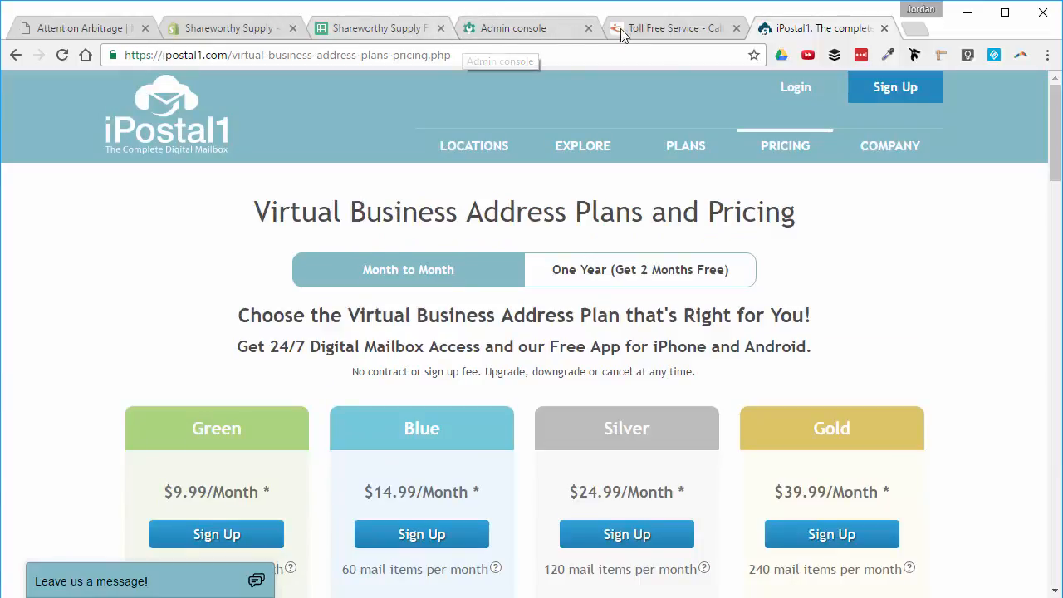
click(656, 28)
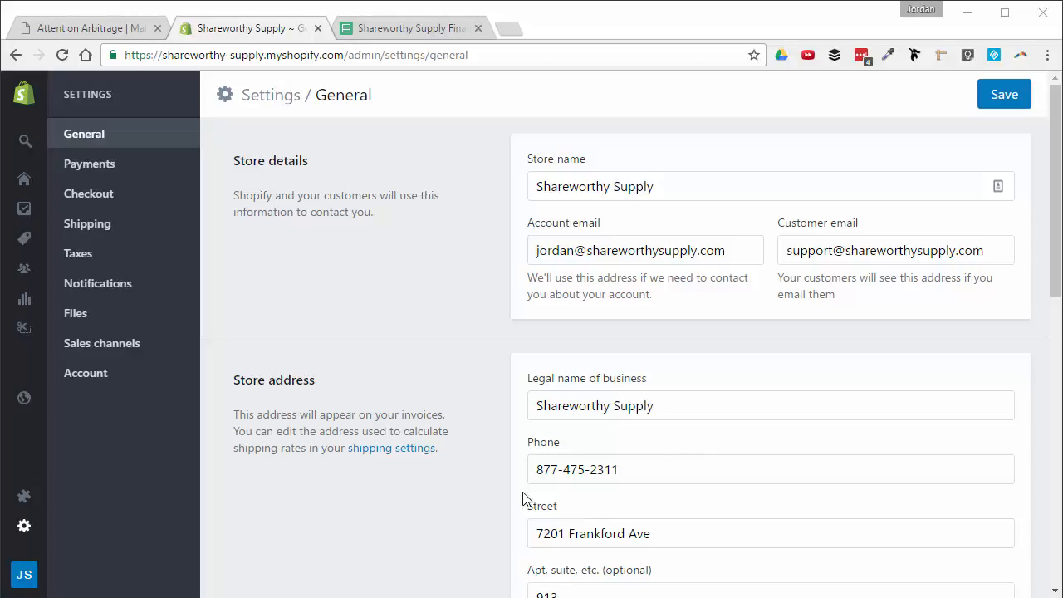
Step: Open the store's Payments settings and look through them
scroll(478, 500, down, 4)
scroll(476, 495, up, 4)
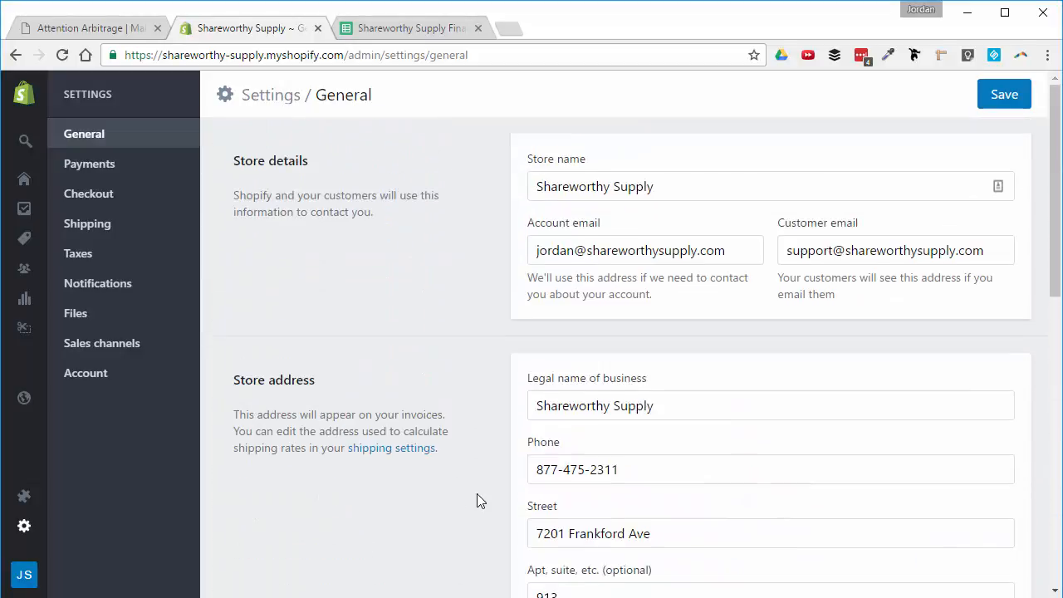
scroll(581, 416, down, 1)
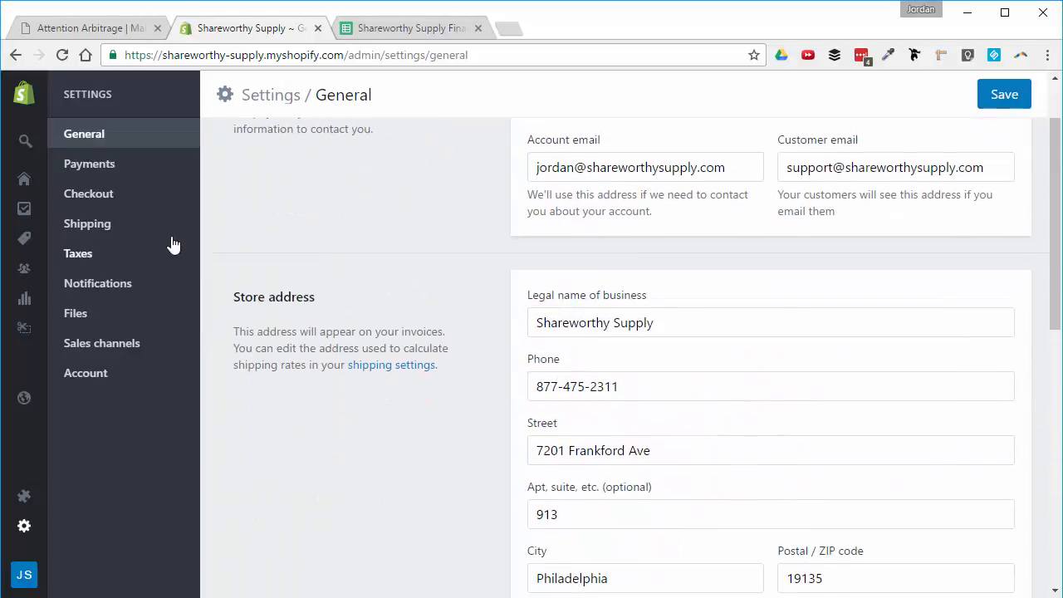
click(124, 174)
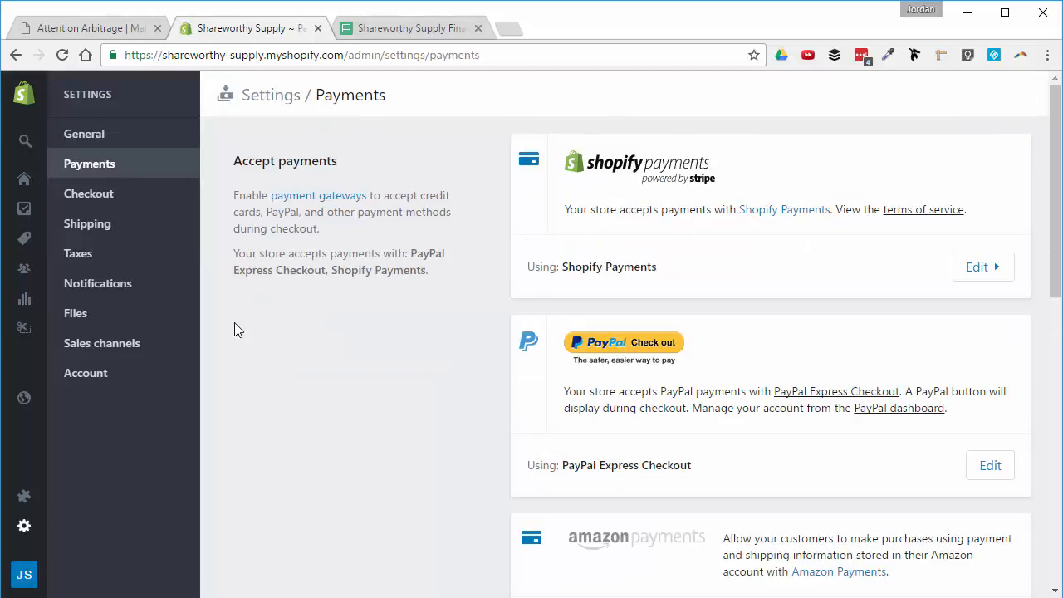
scroll(368, 325, down, 2)
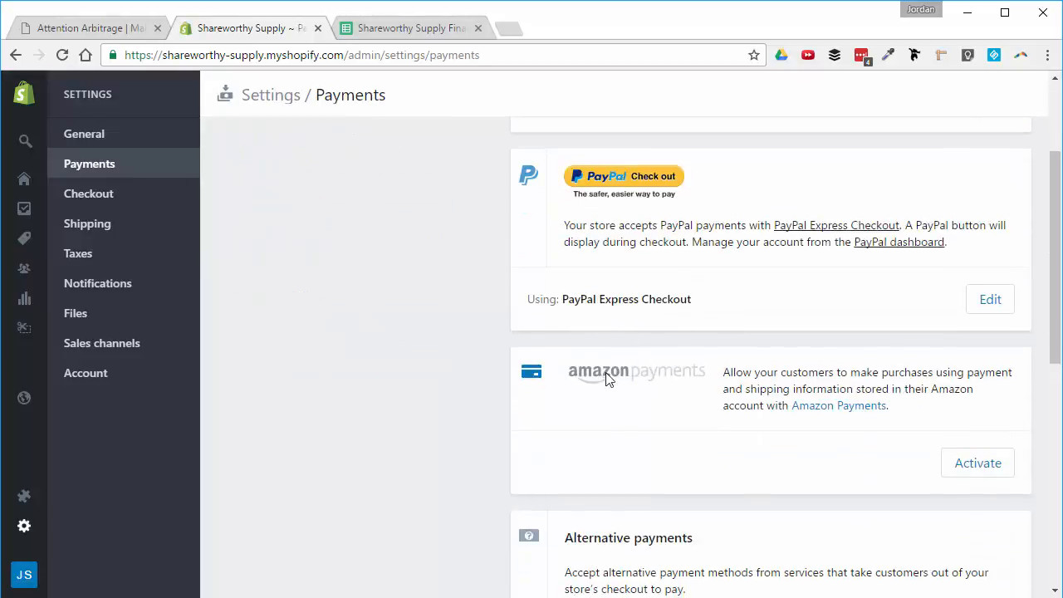
scroll(456, 305, down, 5)
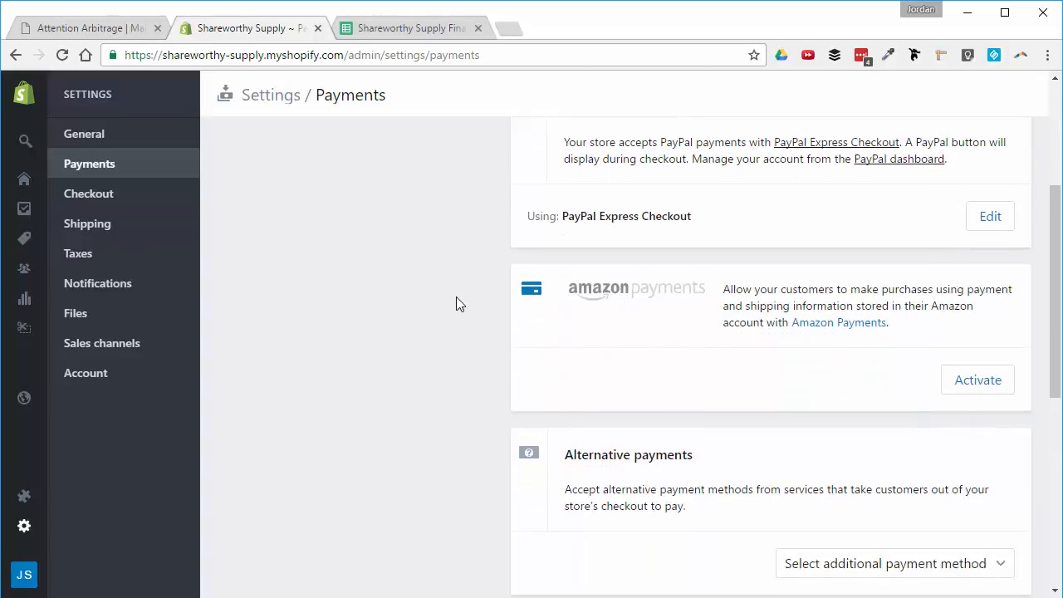
scroll(456, 305, down, 1)
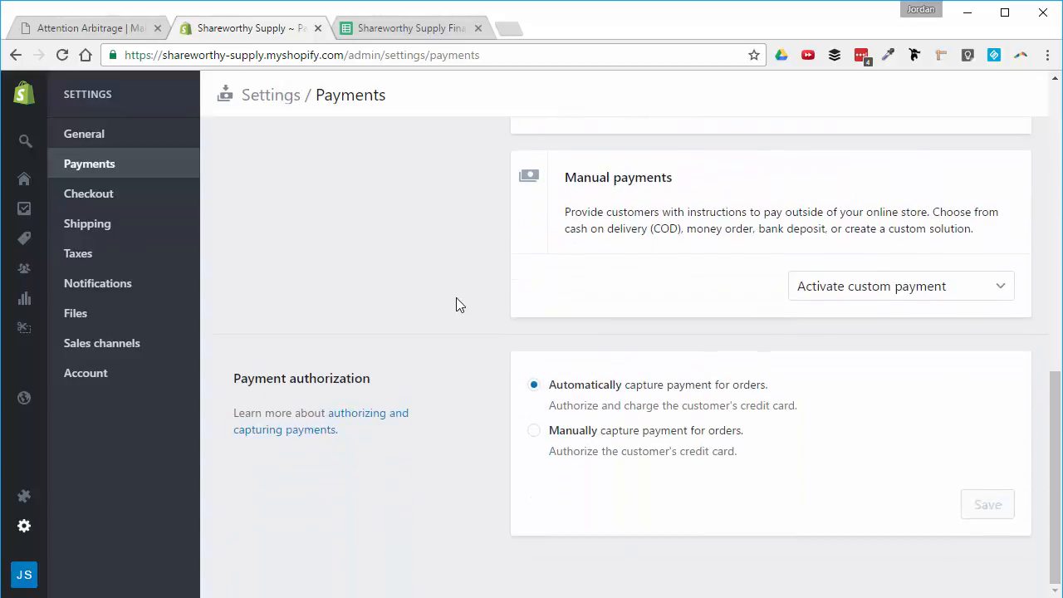
Step: In Checkout's Order processing, opt customers in to promotional emails by default
click(94, 202)
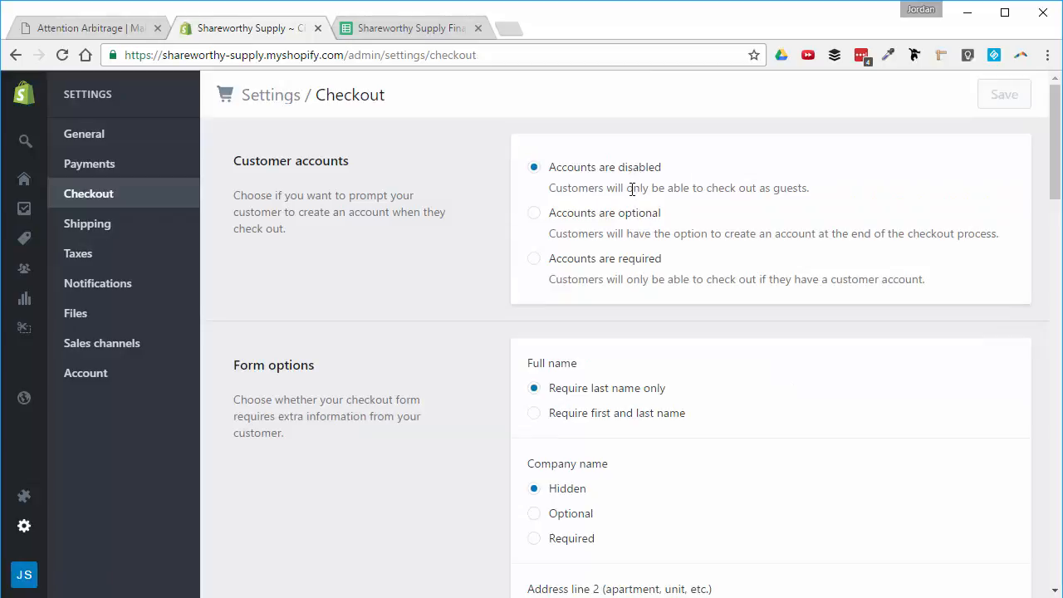
scroll(632, 190, down, 1)
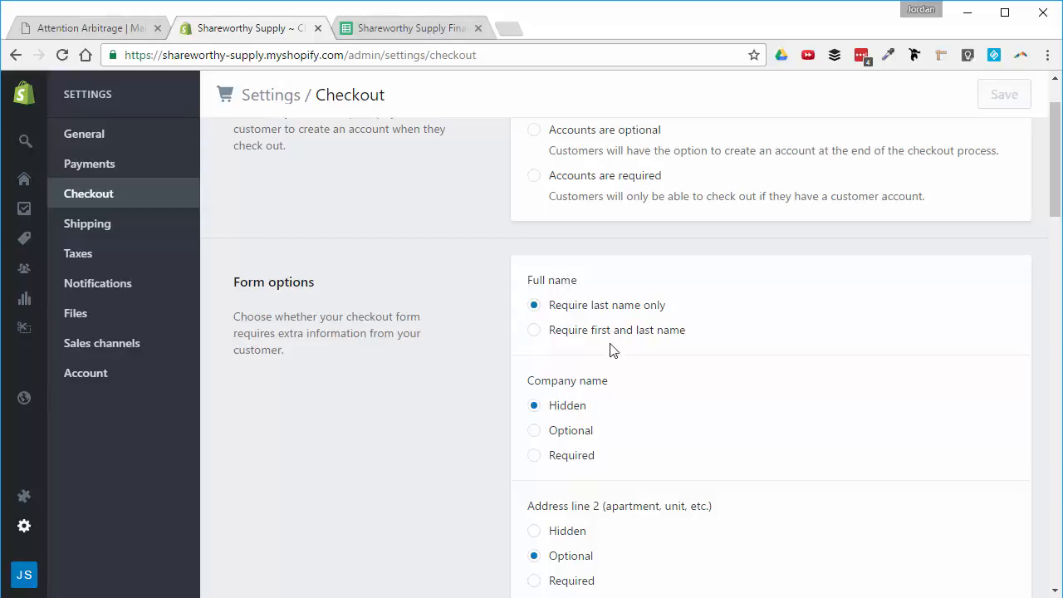
scroll(665, 318, down, 2)
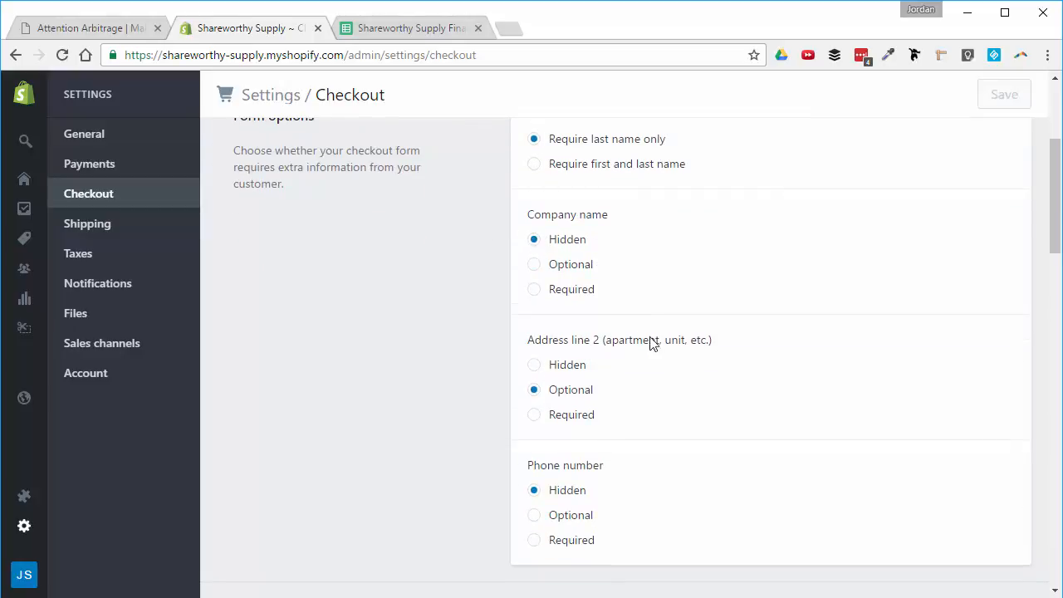
scroll(552, 397, down, 1)
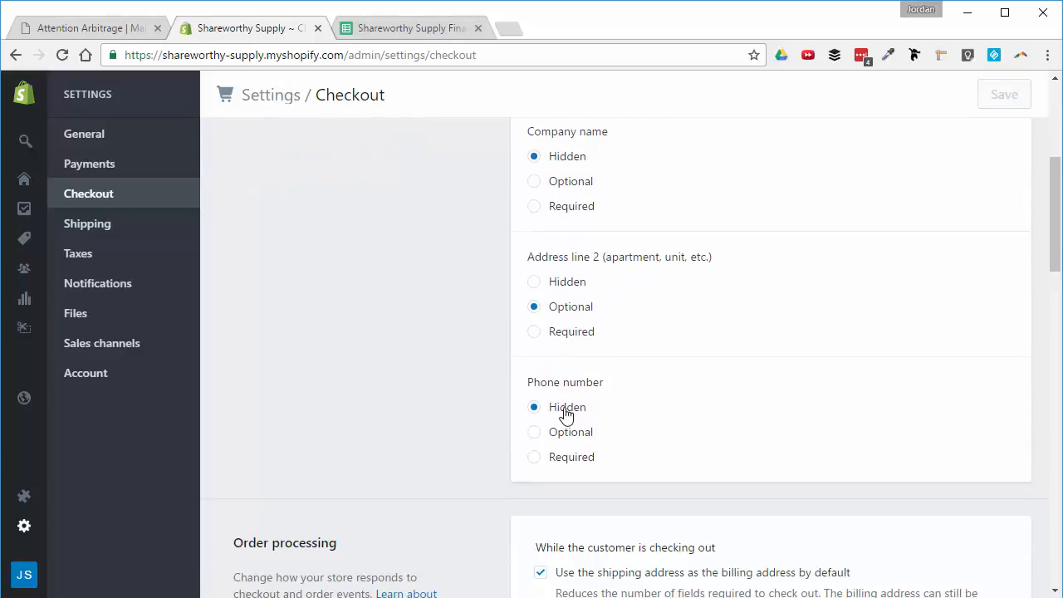
scroll(538, 405, down, 2)
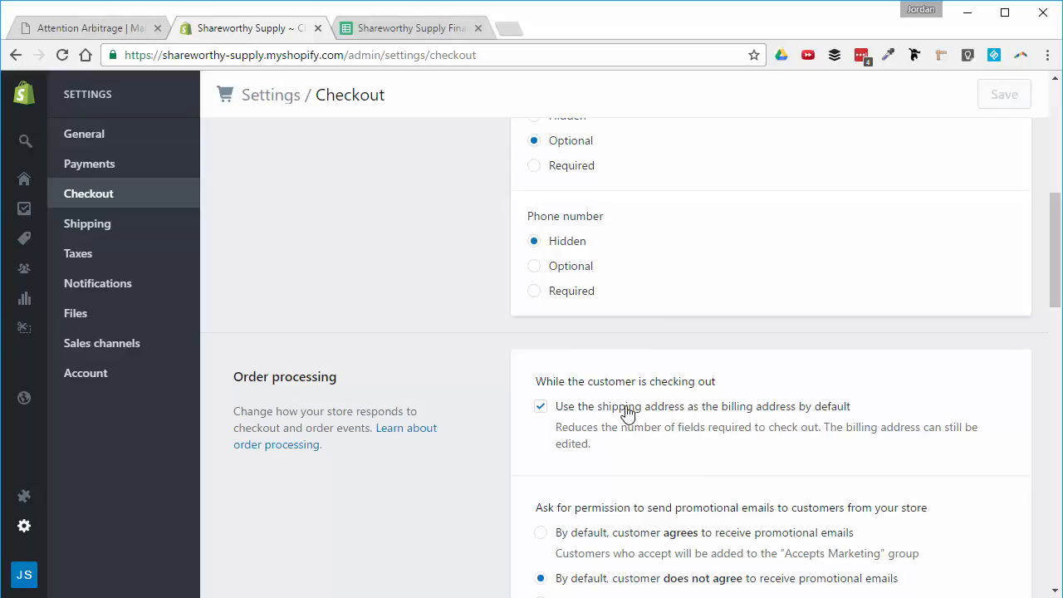
scroll(660, 413, down, 2)
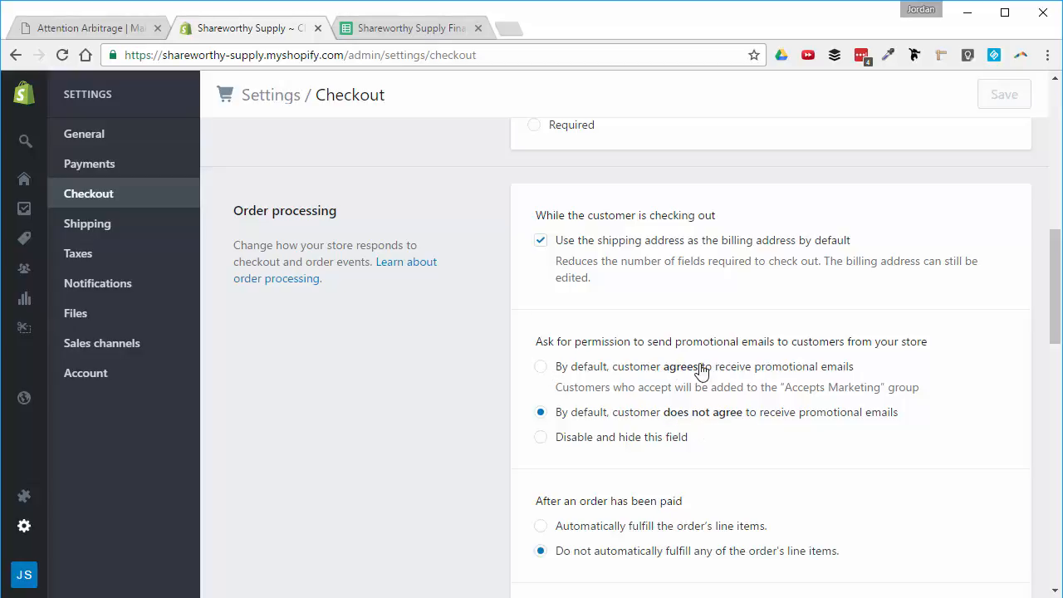
click(543, 371)
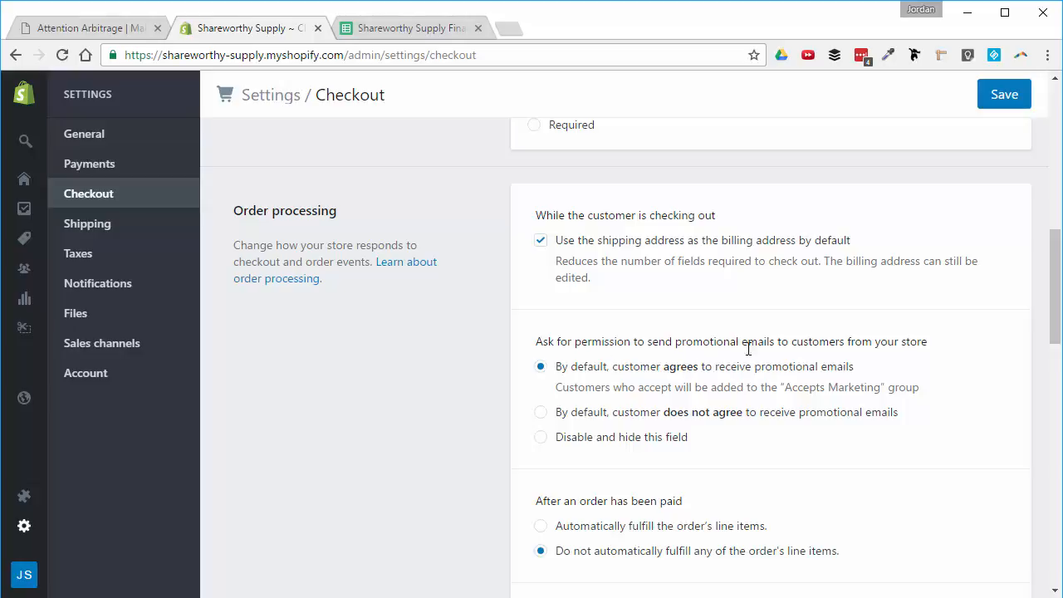
Step: Under Order processing, turn on automatic archiving of fulfilled and paid orders
scroll(745, 357, down, 1)
scroll(746, 357, down, 1)
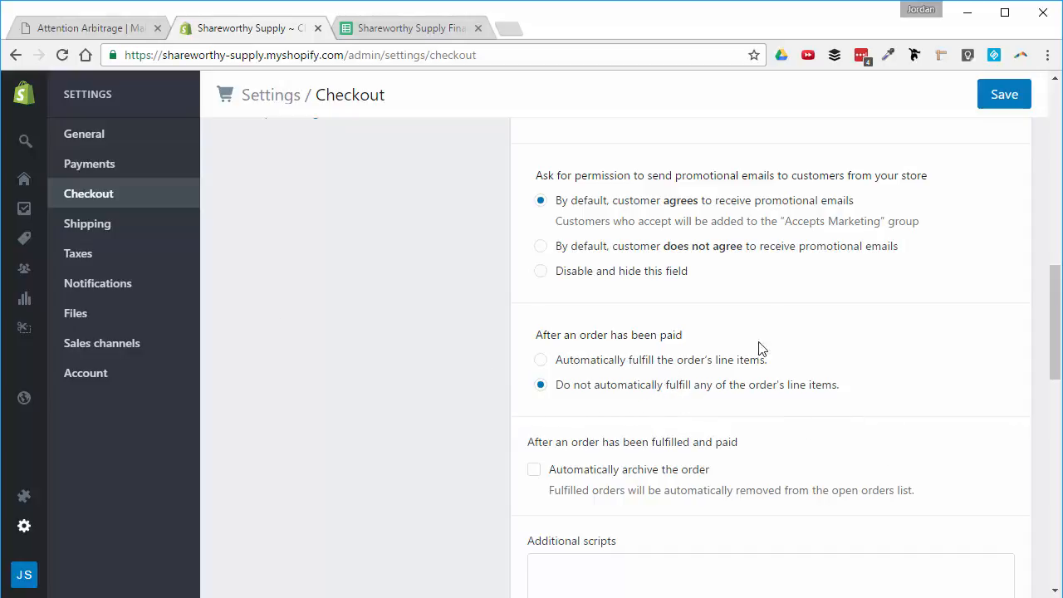
scroll(748, 345, down, 2)
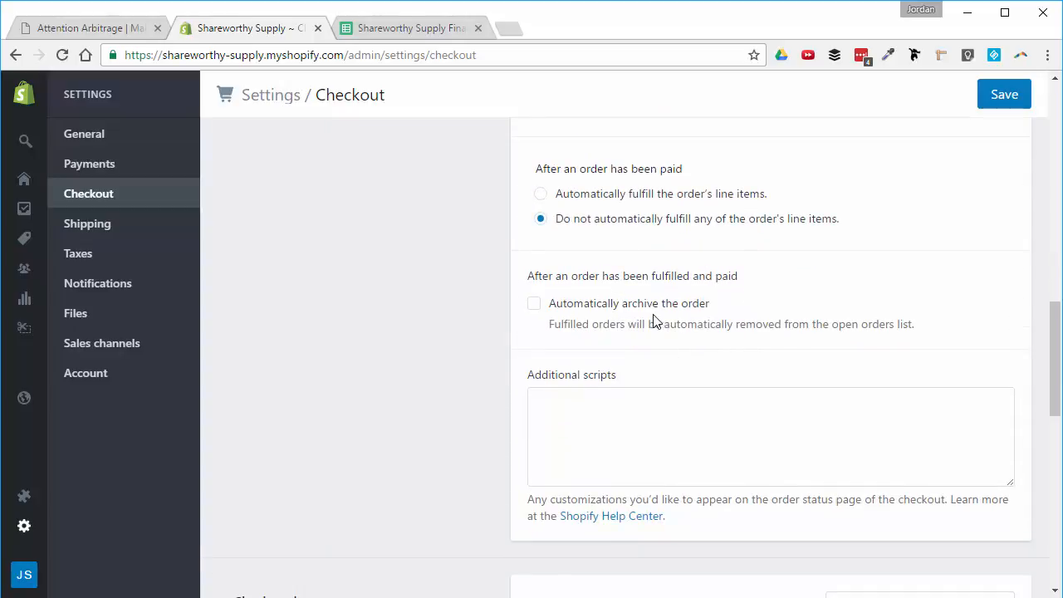
click(534, 304)
scroll(677, 327, down, 1)
scroll(677, 326, down, 1)
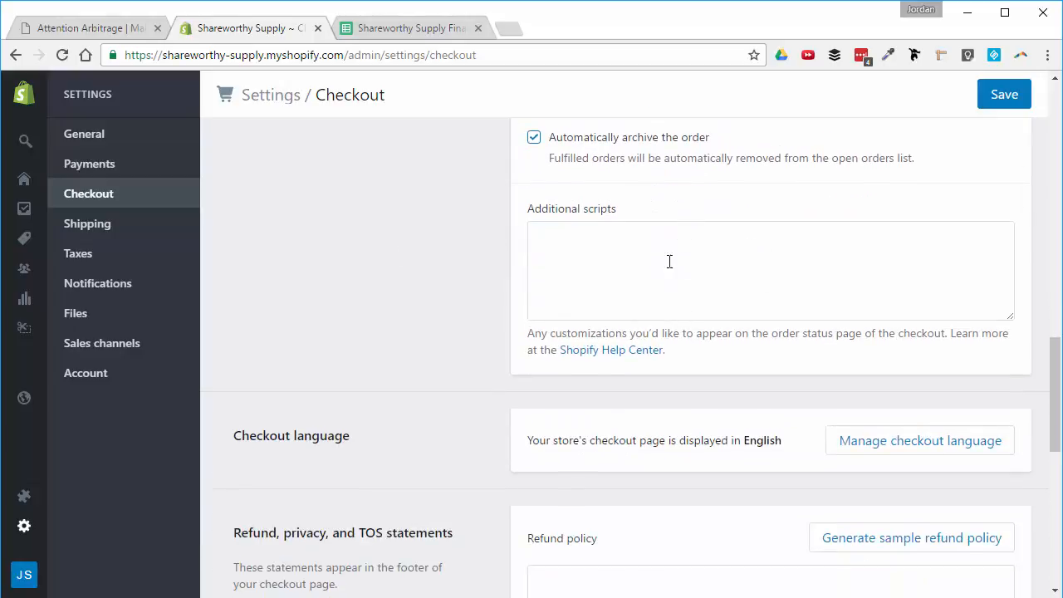
scroll(664, 266, down, 2)
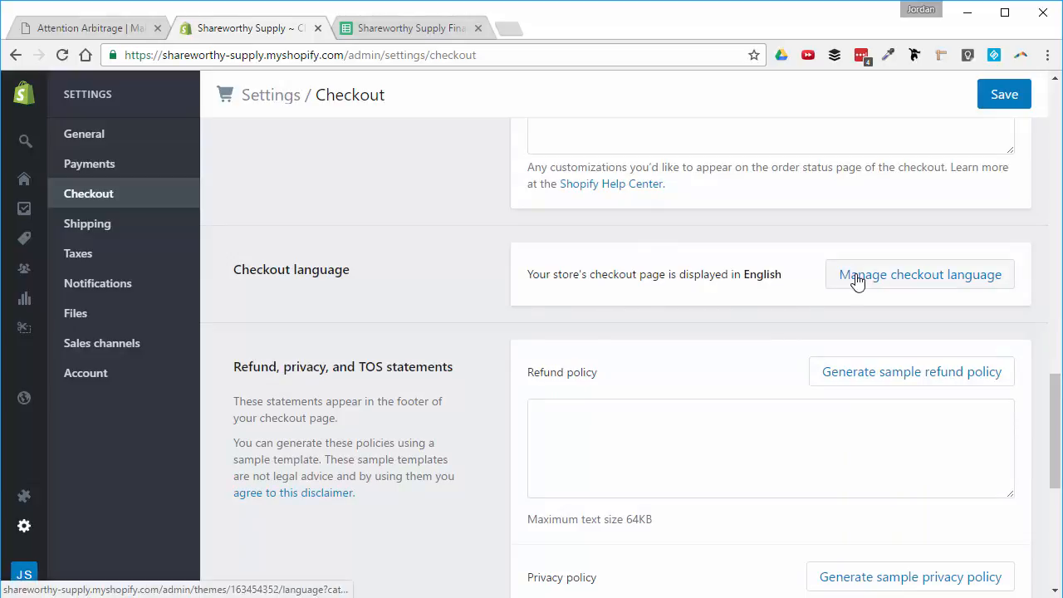
scroll(463, 322, down, 1)
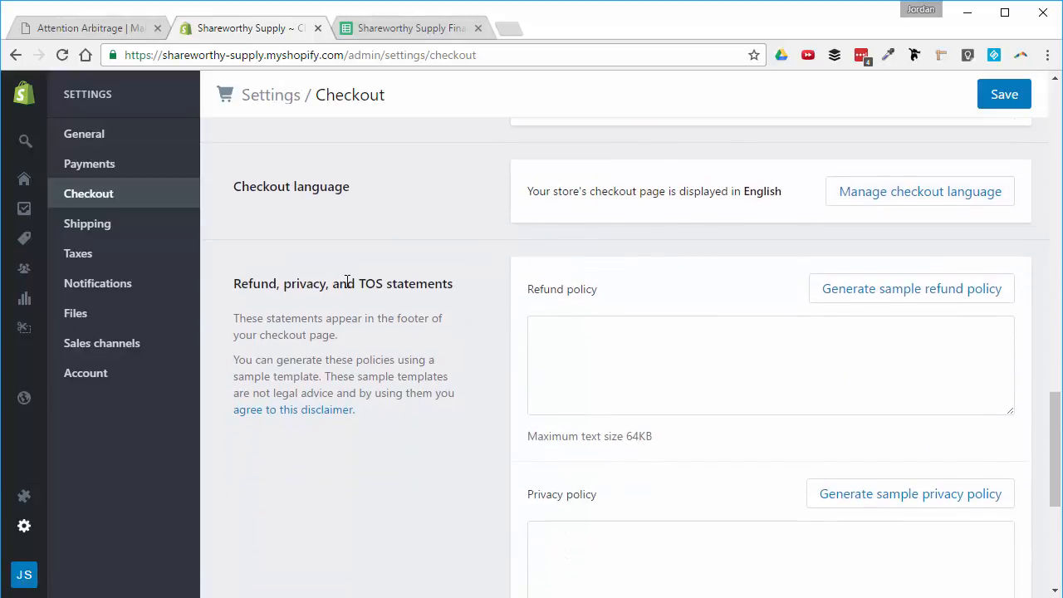
scroll(595, 379, down, 2)
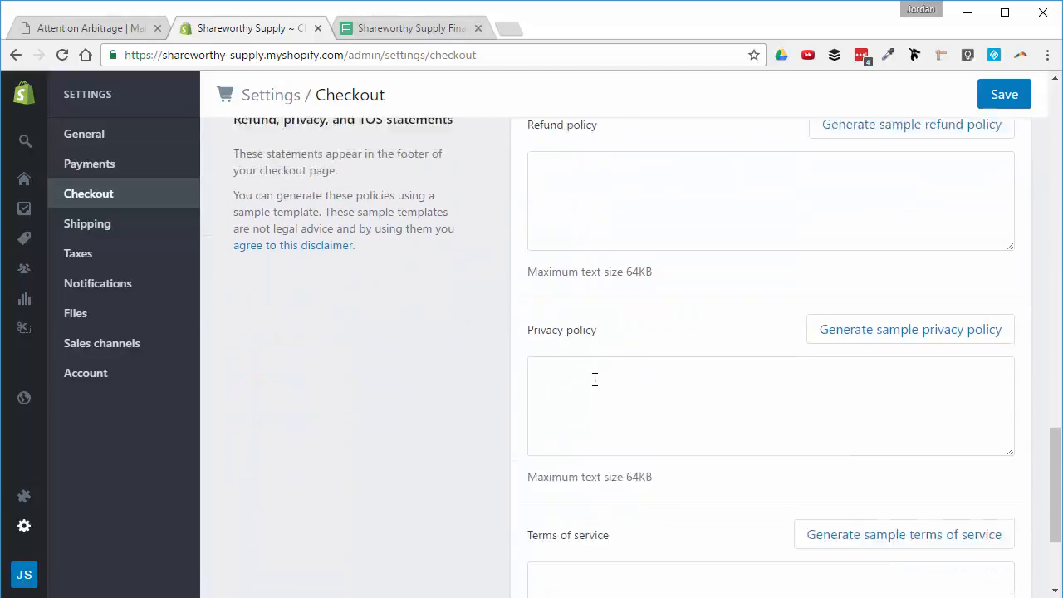
scroll(596, 382, down, 2)
scroll(598, 382, up, 2)
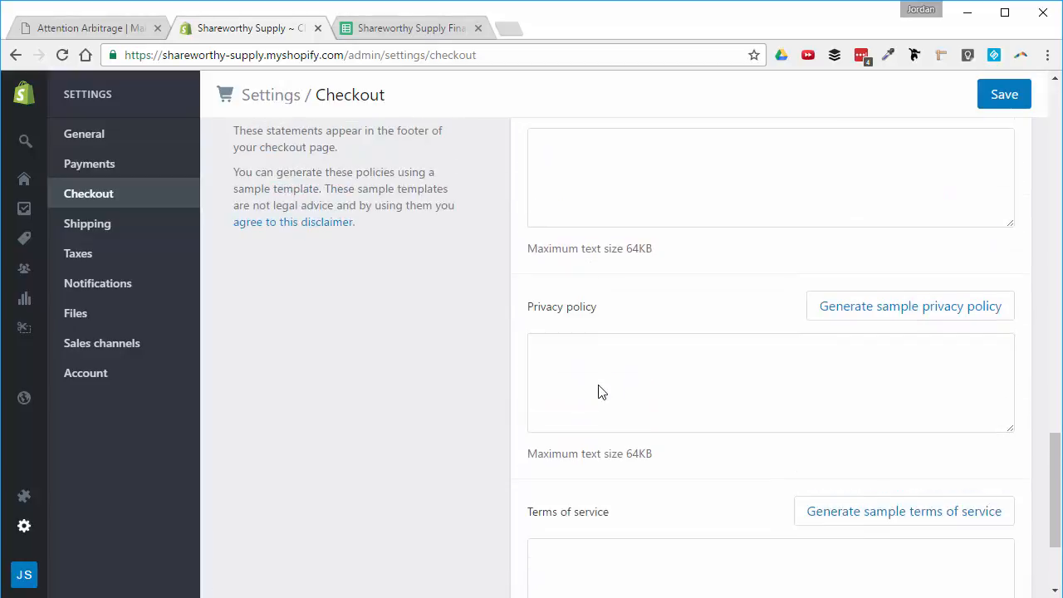
scroll(665, 258, up, 2)
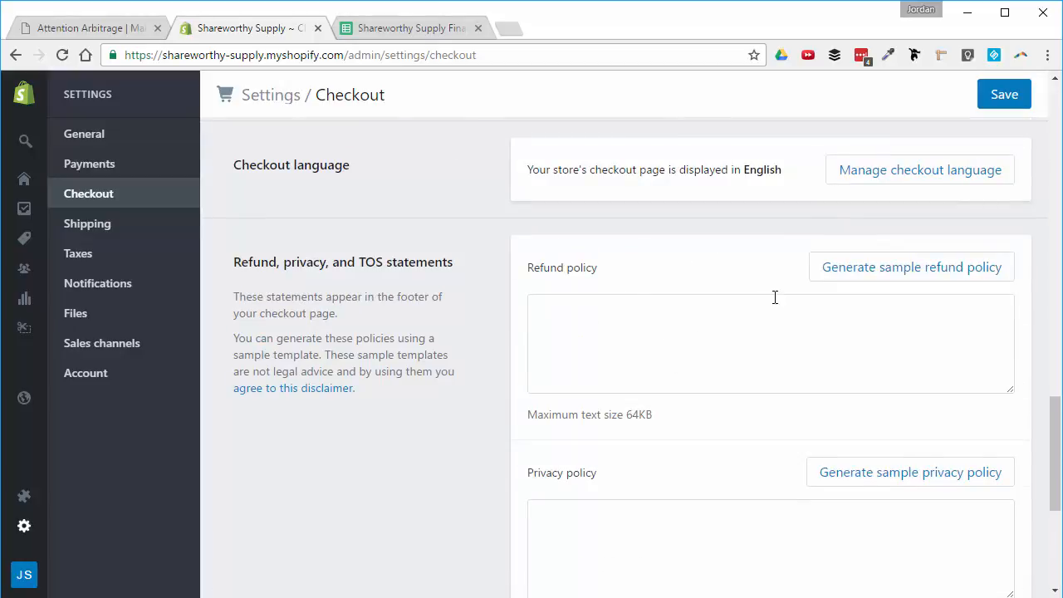
Step: Generate the sample refund policy text
scroll(775, 297, down, 4)
scroll(733, 440, up, 4)
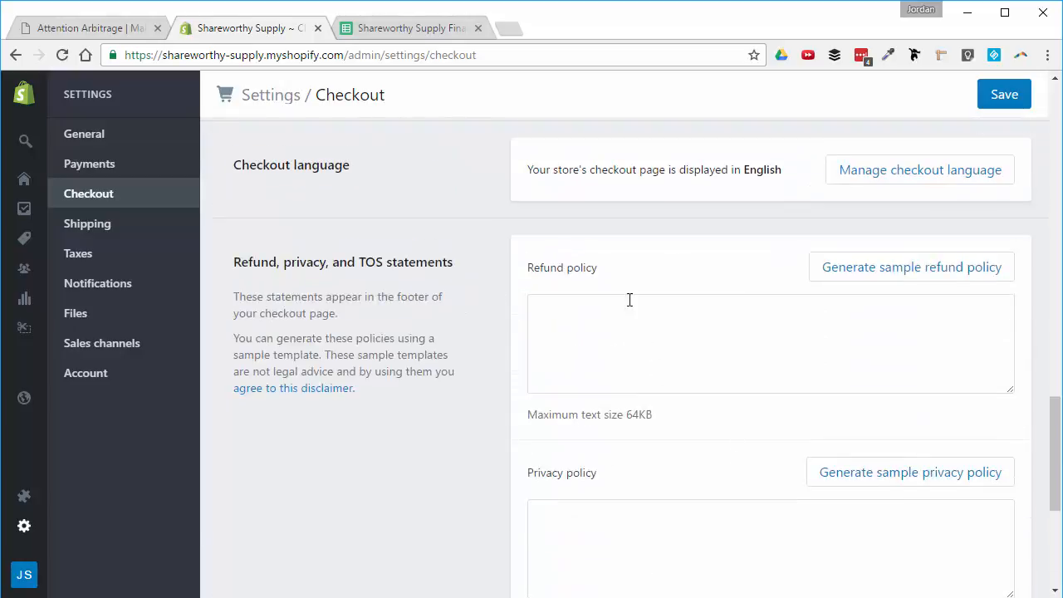
click(934, 277)
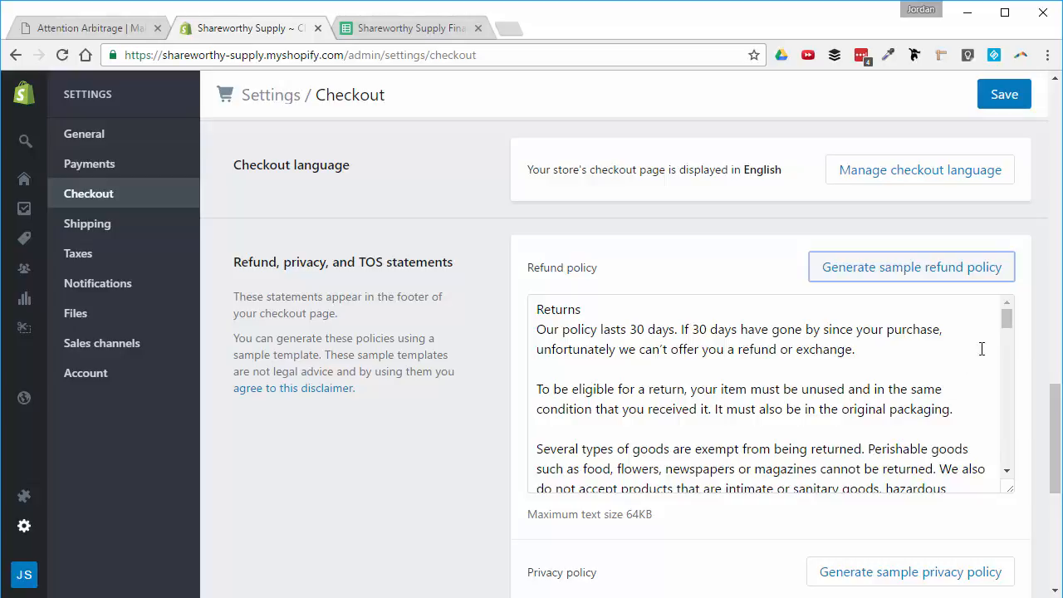
mouse_move(1009, 317)
mouse_down()
mouse_move(1060, 402)
mouse_move(1007, 399)
mouse_move(1043, 449)
mouse_move(1012, 422)
mouse_move(1037, 465)
mouse_move(1021, 307)
mouse_up()
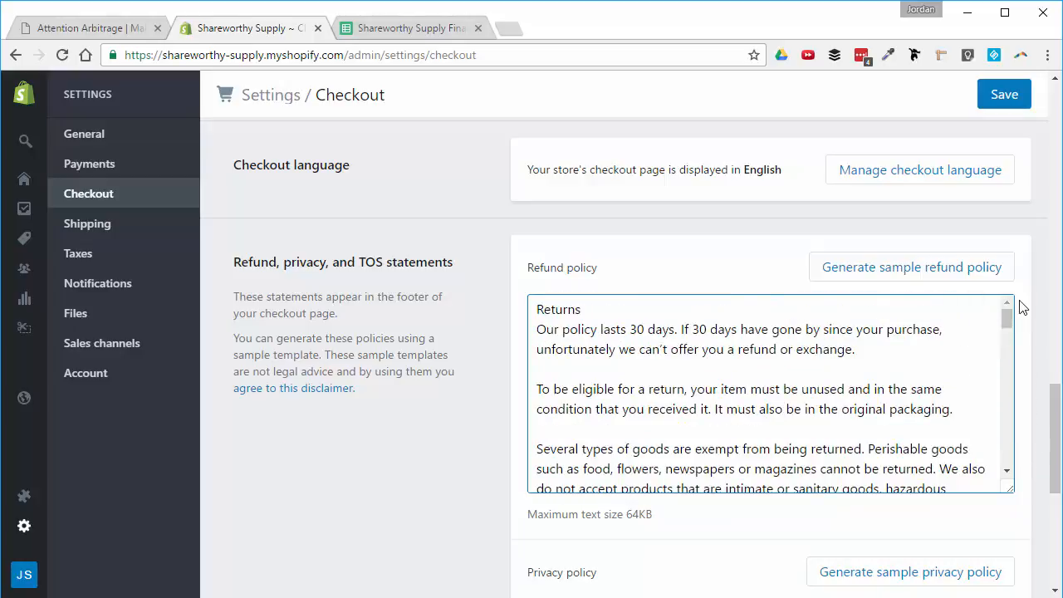
Step: Generate the sample privacy policy text
scroll(863, 427, down, 3)
scroll(863, 428, down, 3)
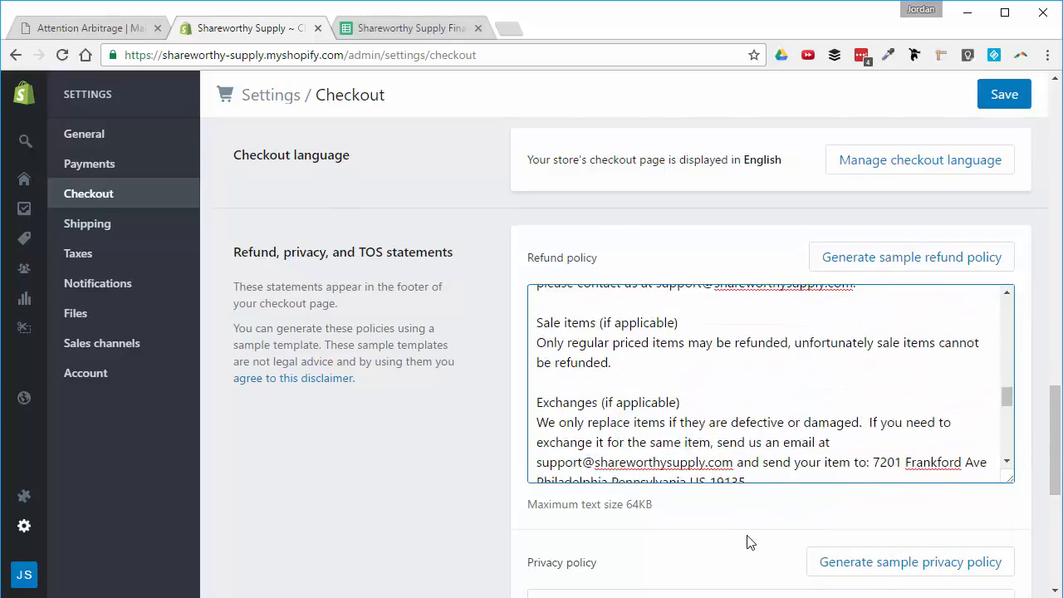
scroll(743, 540, down, 4)
click(898, 240)
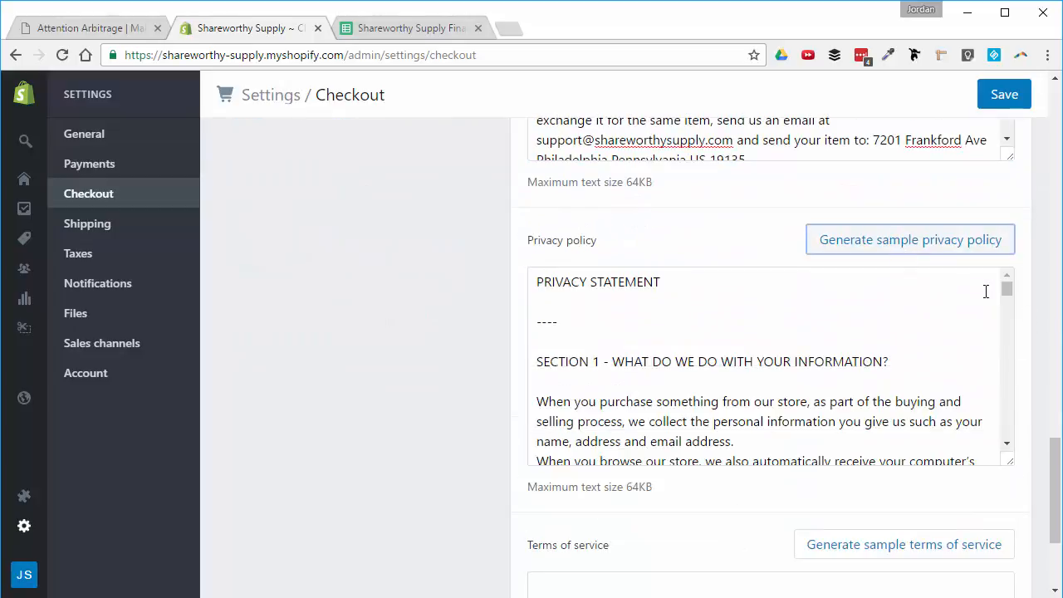
drag(1005, 290, 1048, 462)
Step: Generate the sample terms of service and save the checkout settings
scroll(704, 494, down, 1)
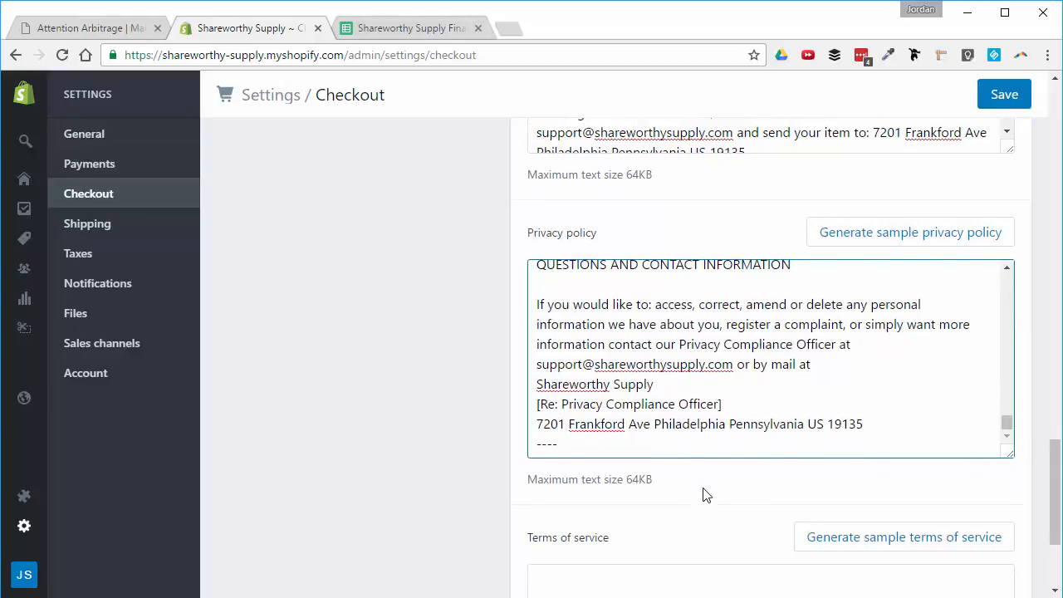
scroll(704, 494, down, 1)
scroll(670, 429, down, 1)
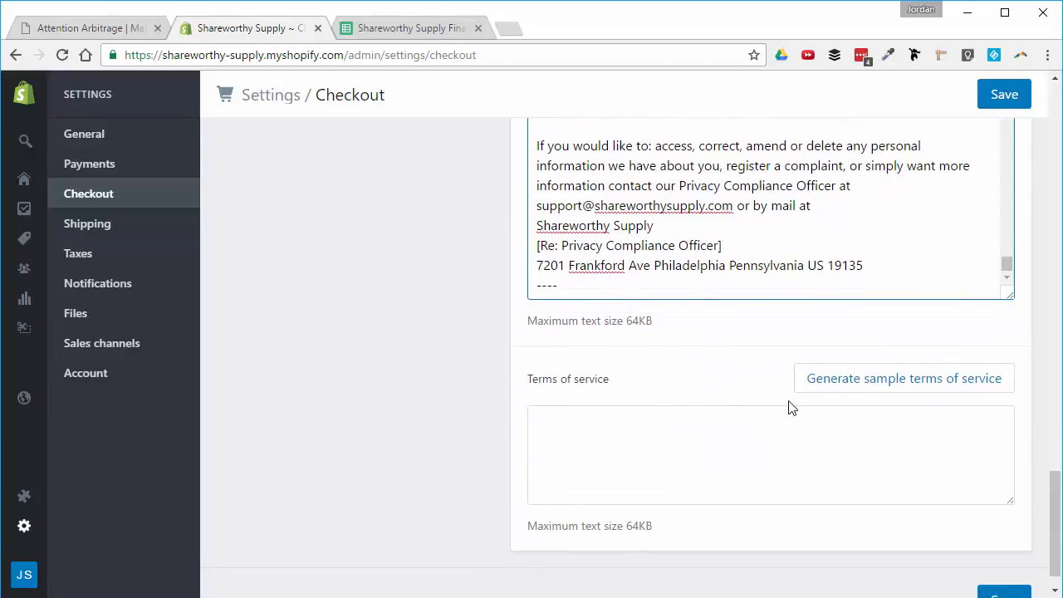
click(862, 383)
scroll(358, 371, down, 2)
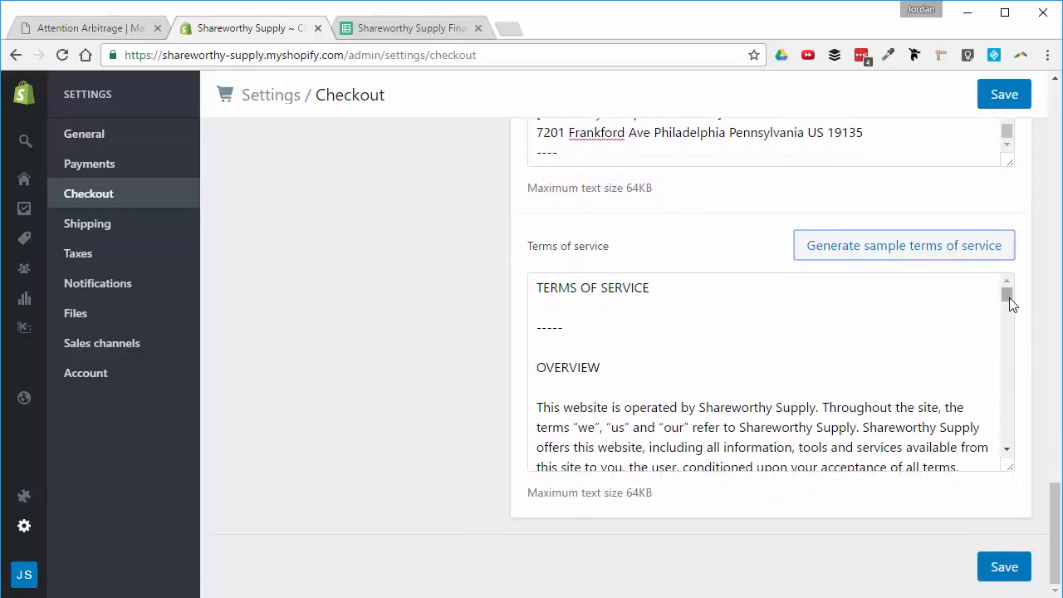
drag(1010, 304, 1037, 363)
drag(1054, 402, 1022, 254)
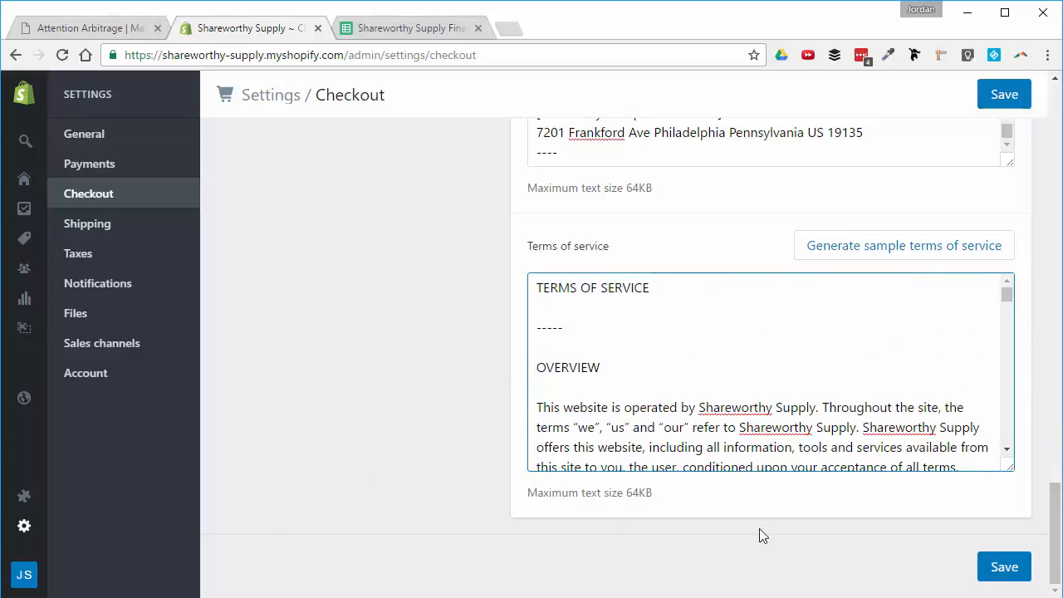
click(997, 565)
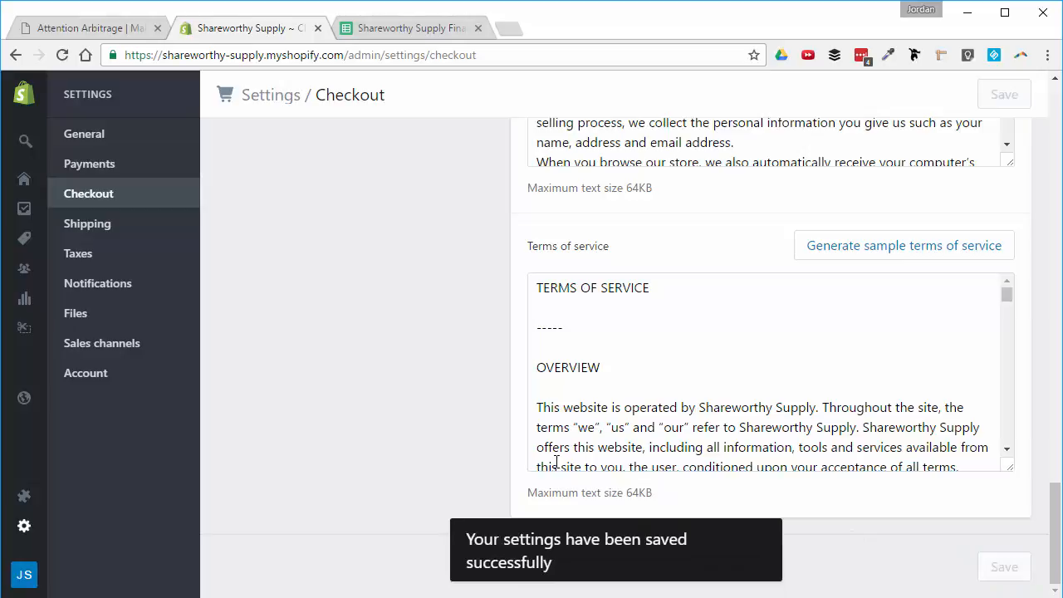
click(166, 237)
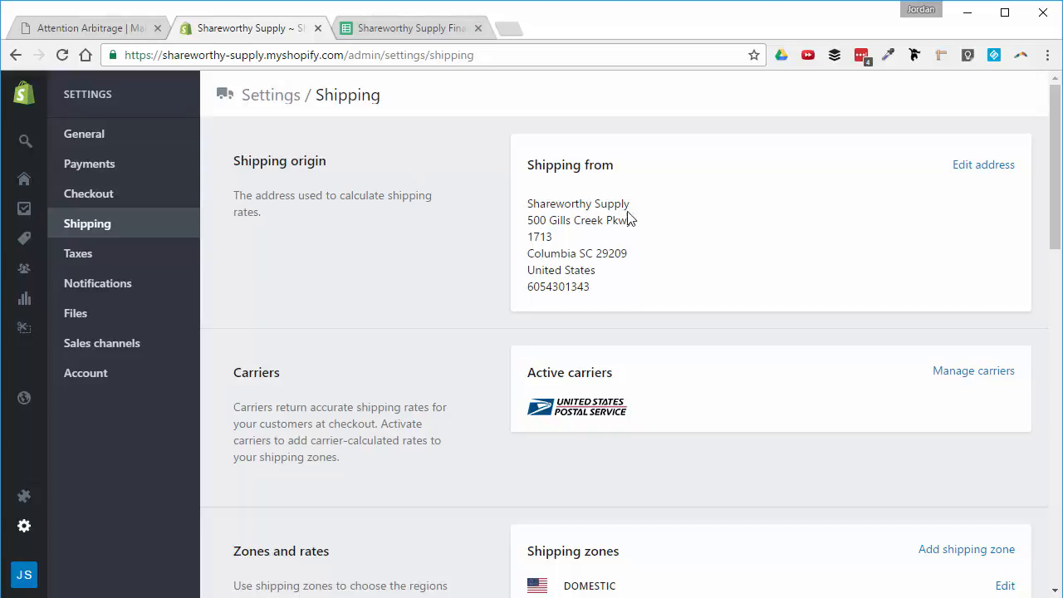
Step: Replace the shipping origin's street address, suite number and city with the new location's
click(993, 166)
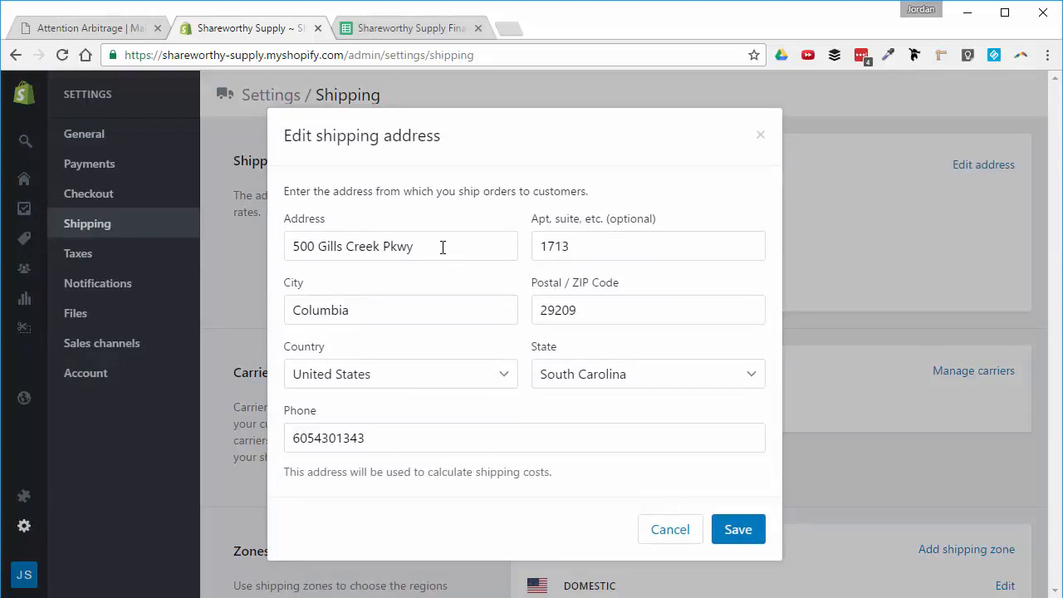
drag(443, 246, 234, 254)
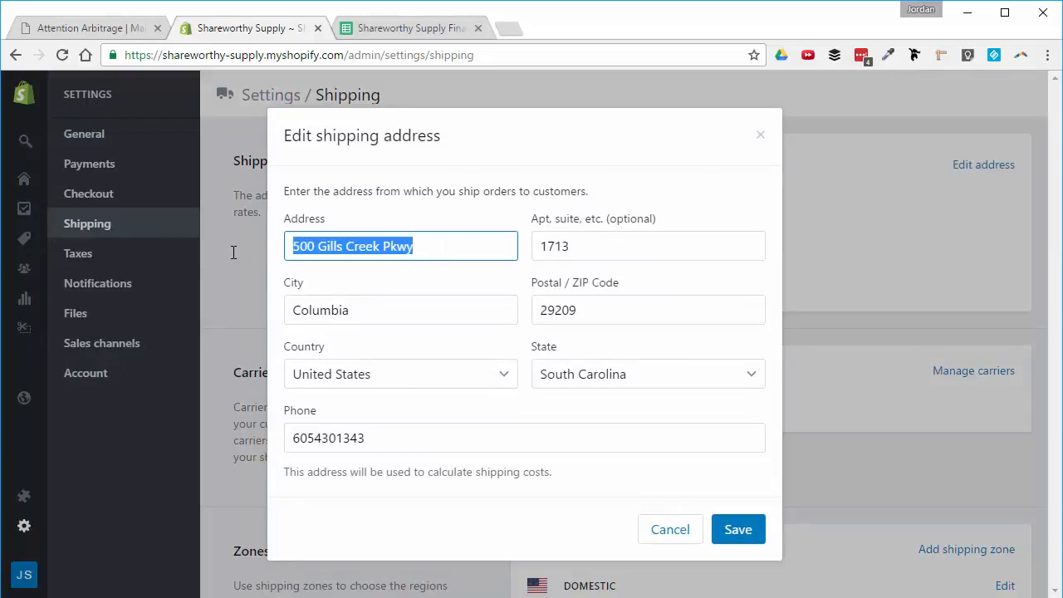
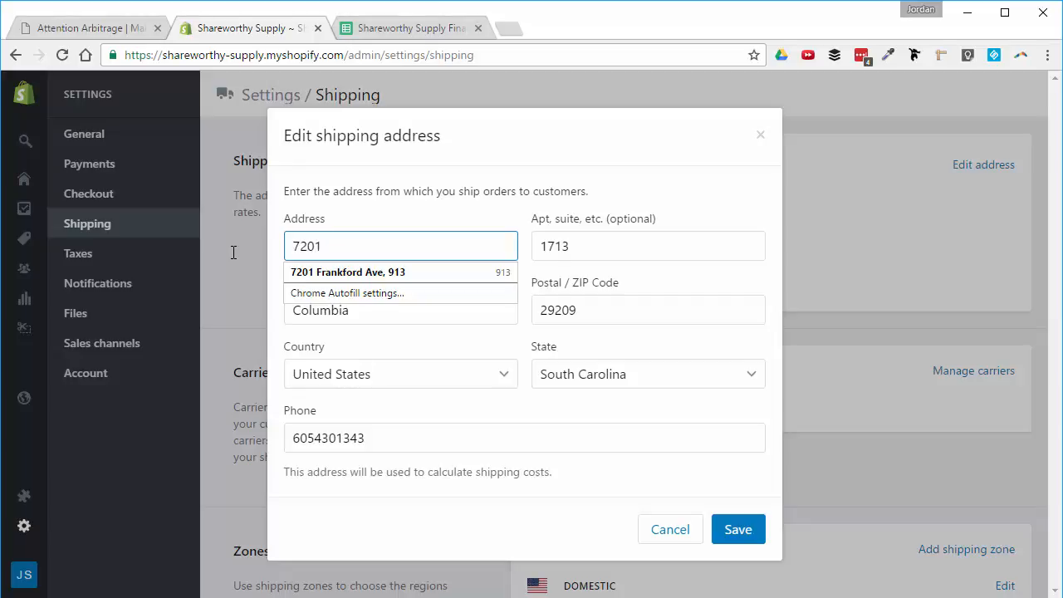
key(Tab)
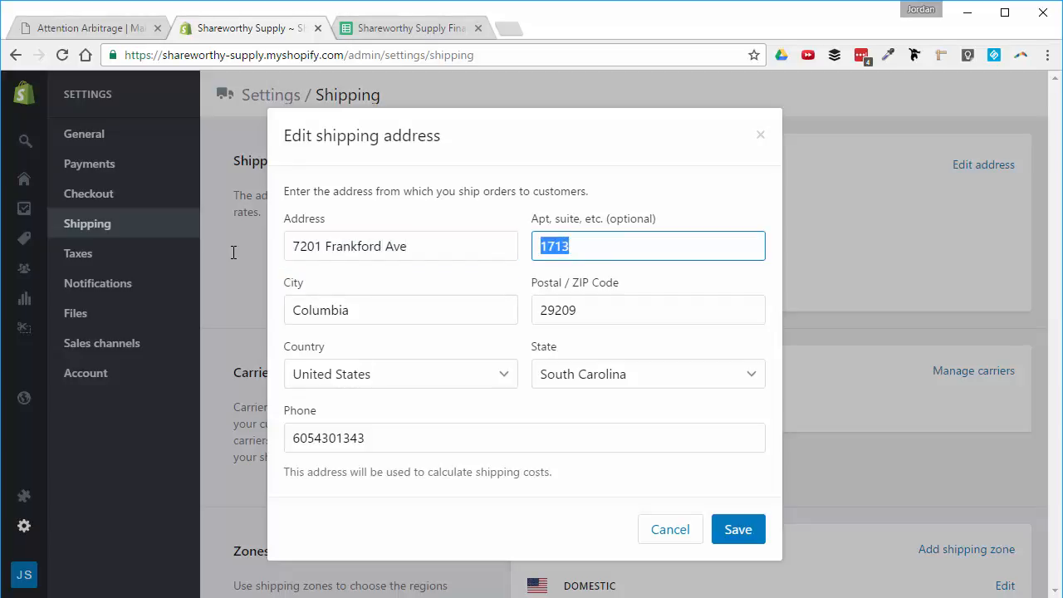
text(913)
key(Tab)
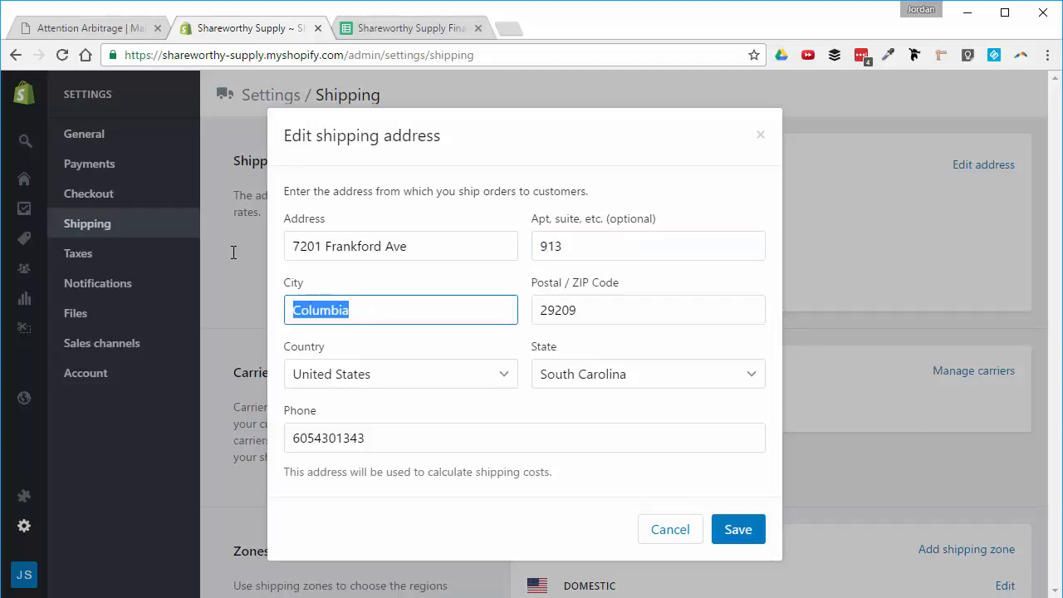
text(Philadelphia)
Step: Enter the new ZIP code, Pennsylvania as state and the store phone number, then save
key(Tab)
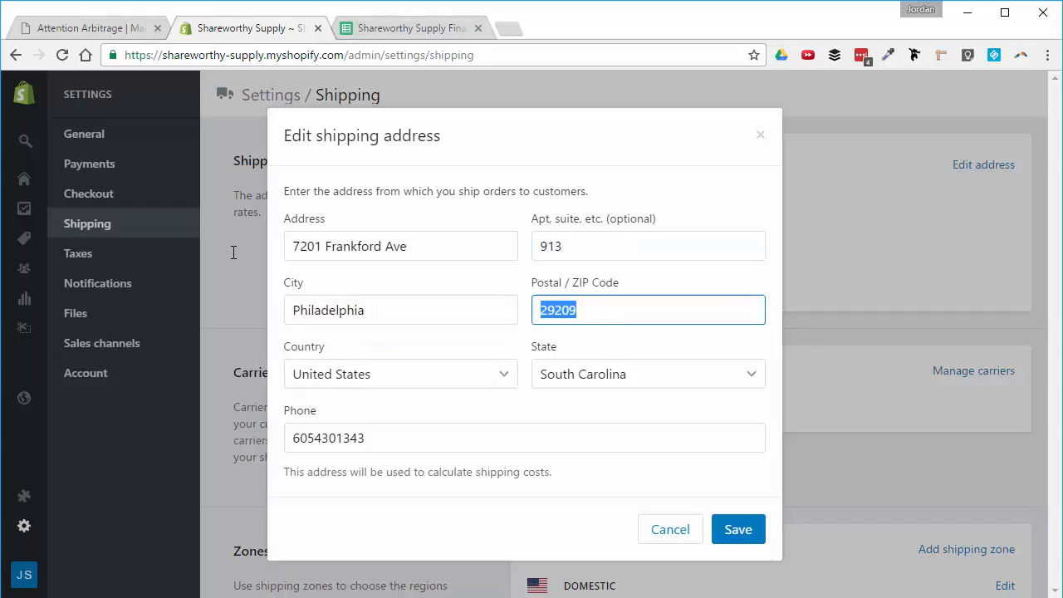
text(19135)
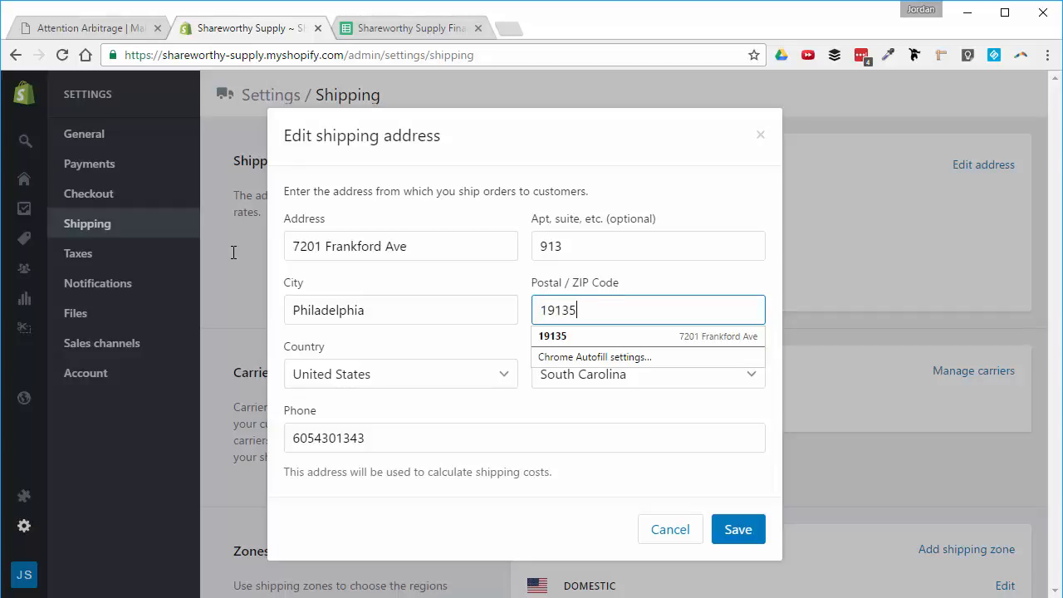
key(Tab)
key(Tab)
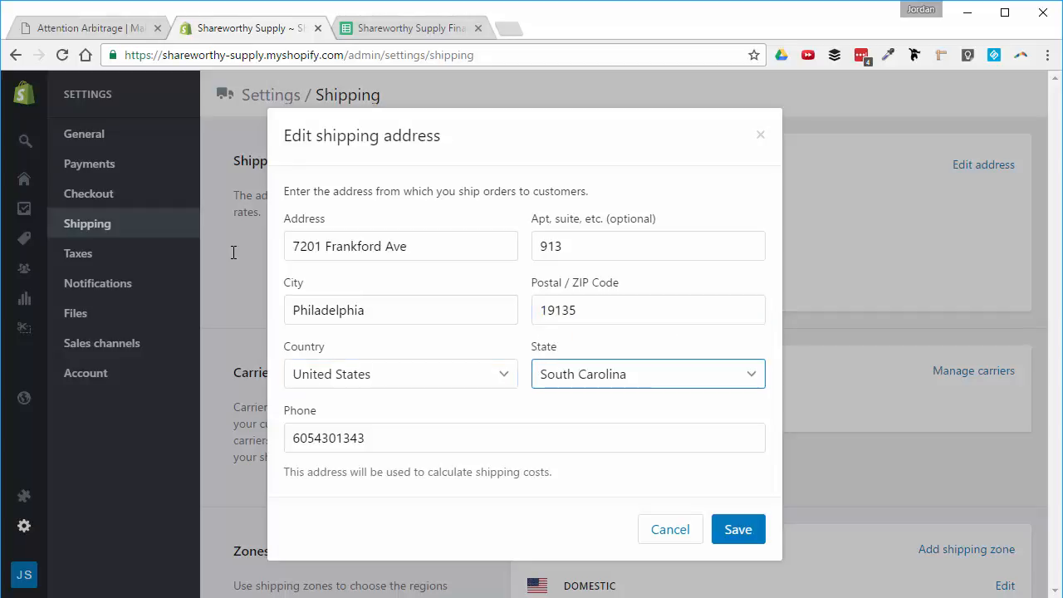
text(penn)
key(Tab)
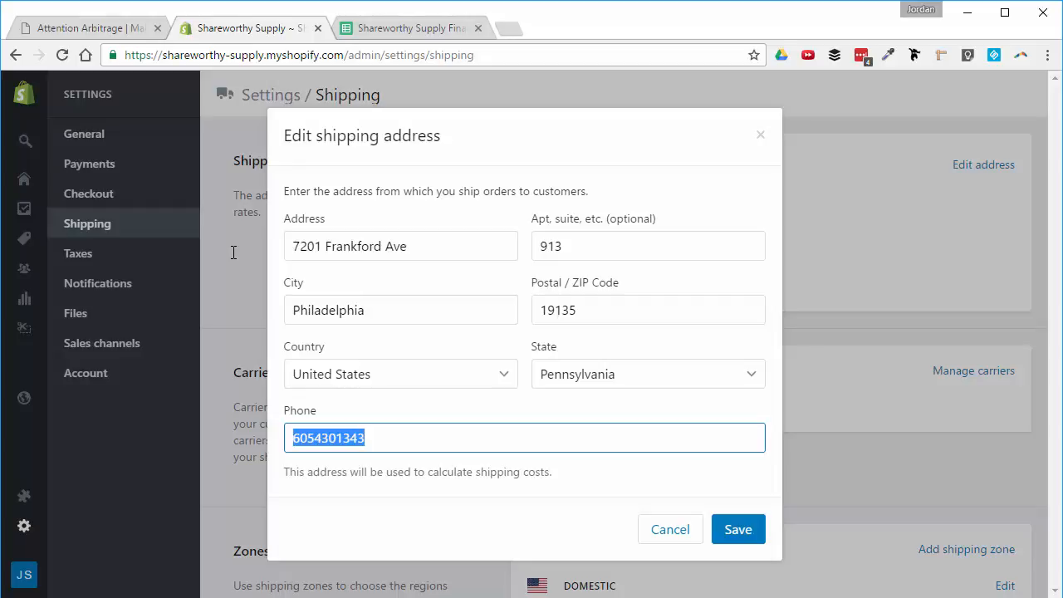
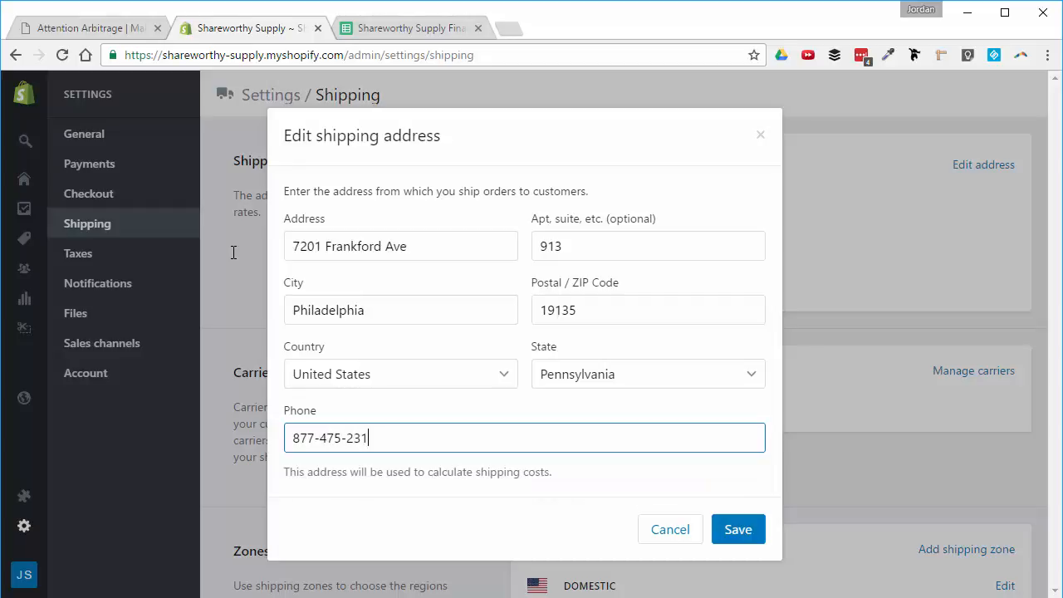
click(743, 525)
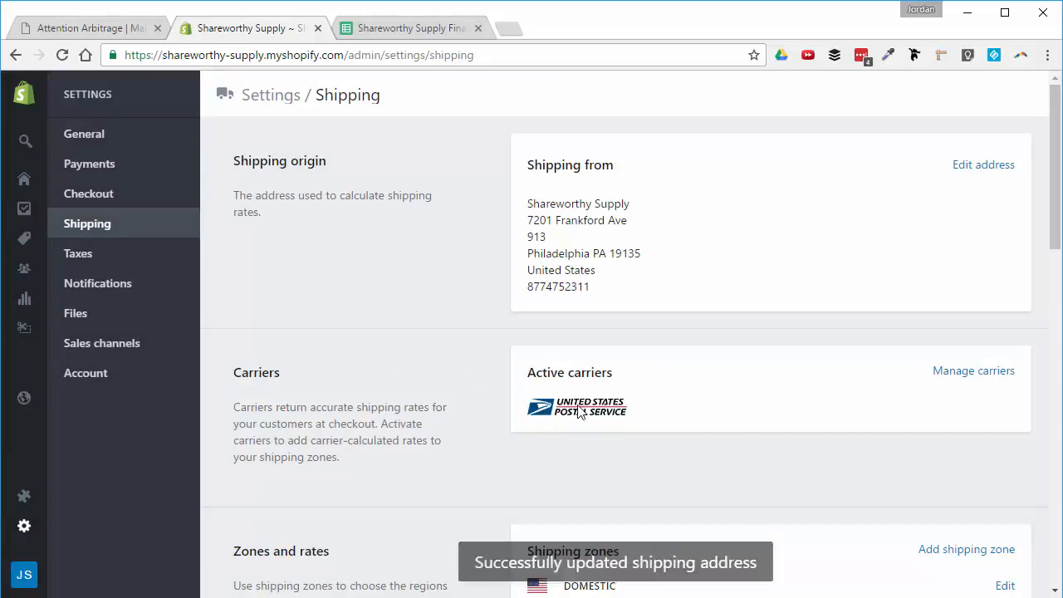
scroll(586, 409, down, 1)
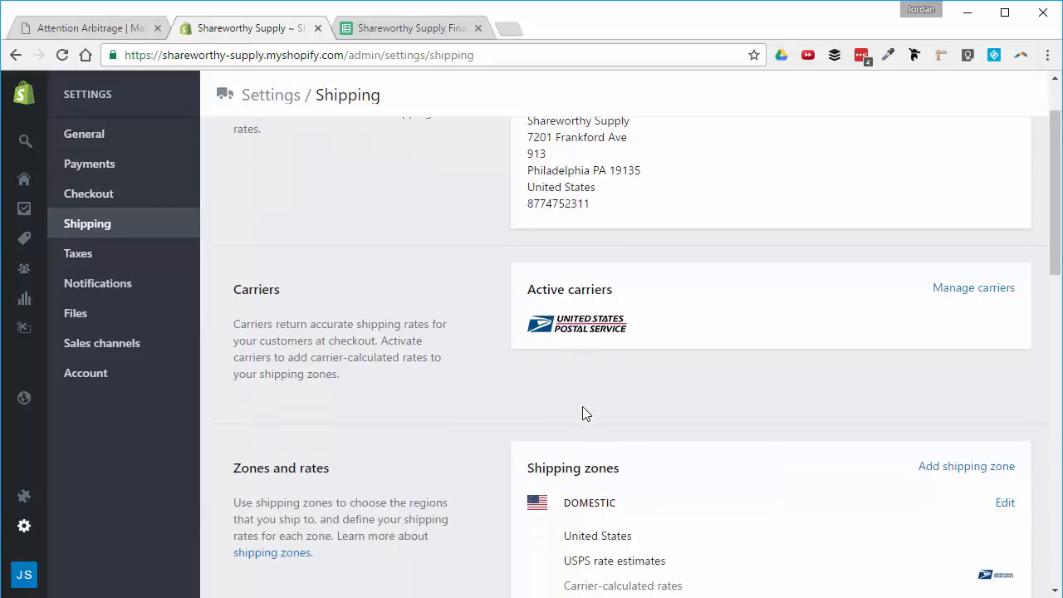
scroll(582, 406, down, 2)
scroll(584, 411, down, 1)
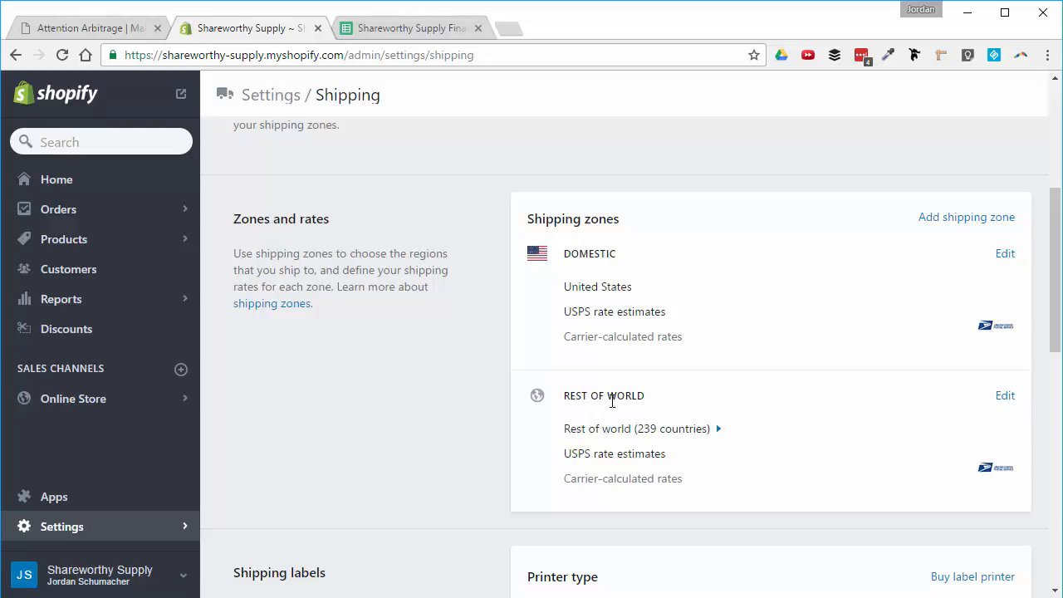
Step: Delete the Rest of world shipping zone, leaving only the Domestic zone
click(1005, 395)
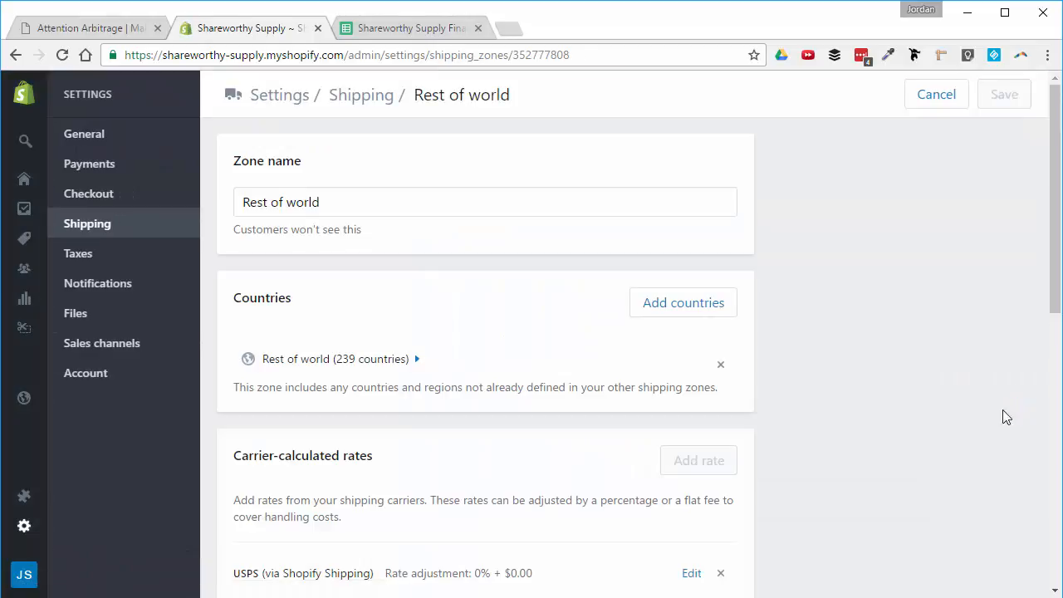
click(720, 364)
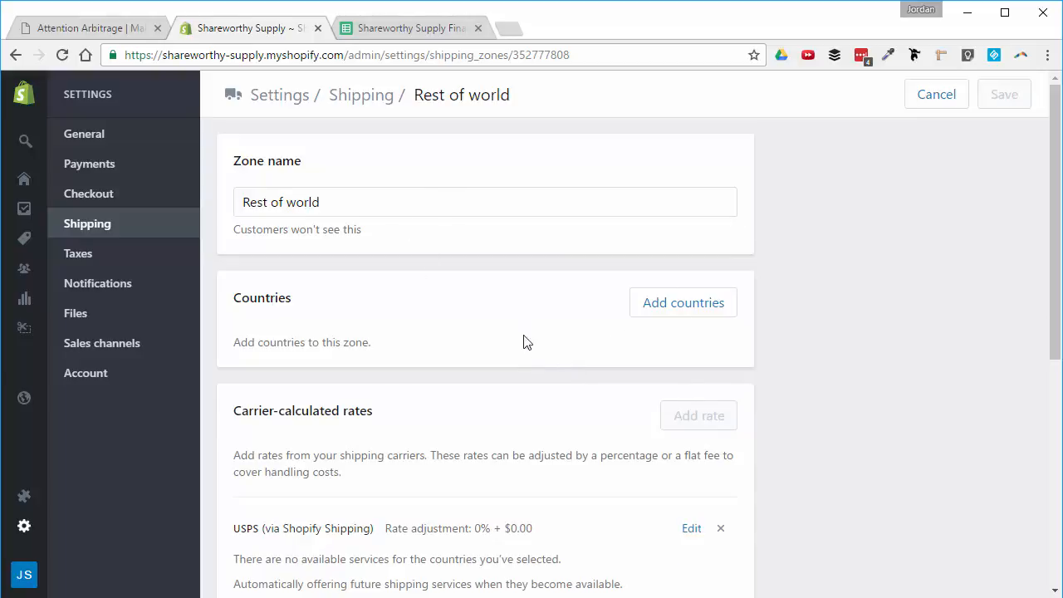
scroll(524, 341, down, 3)
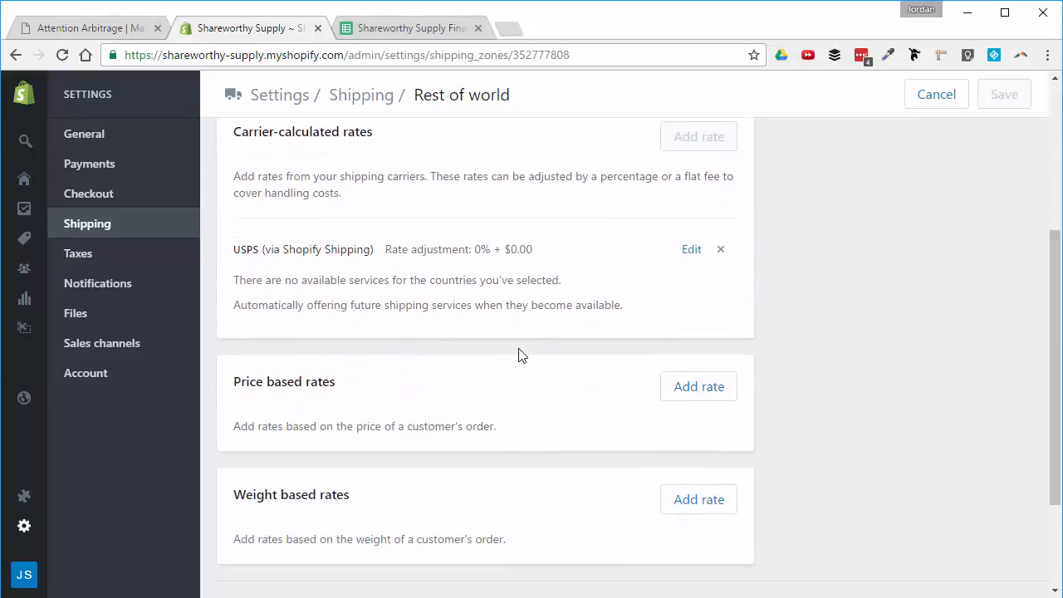
scroll(520, 357, down, 2)
scroll(283, 467, up, 5)
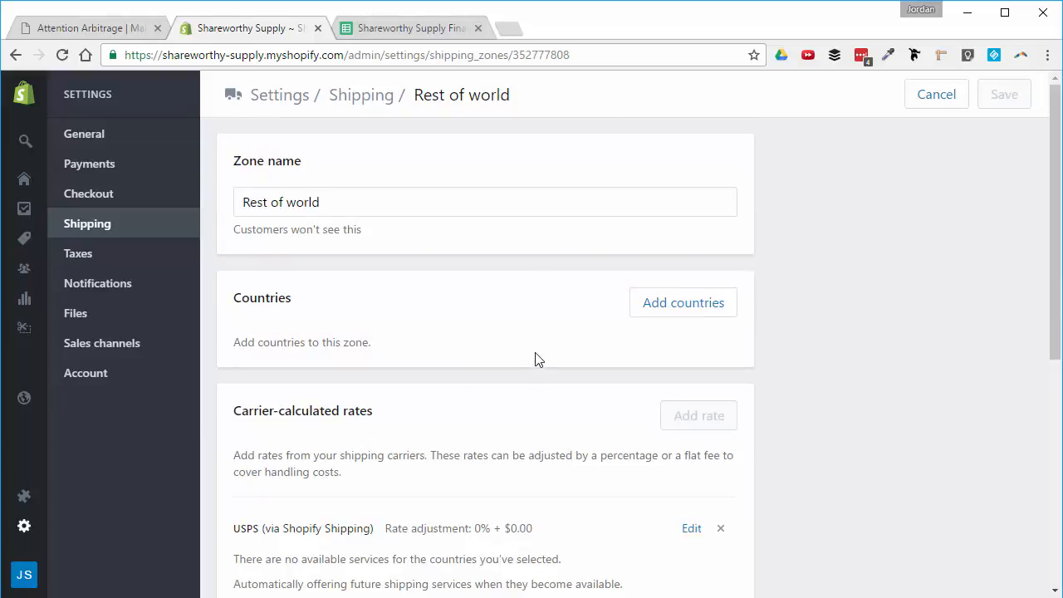
scroll(526, 386, down, 5)
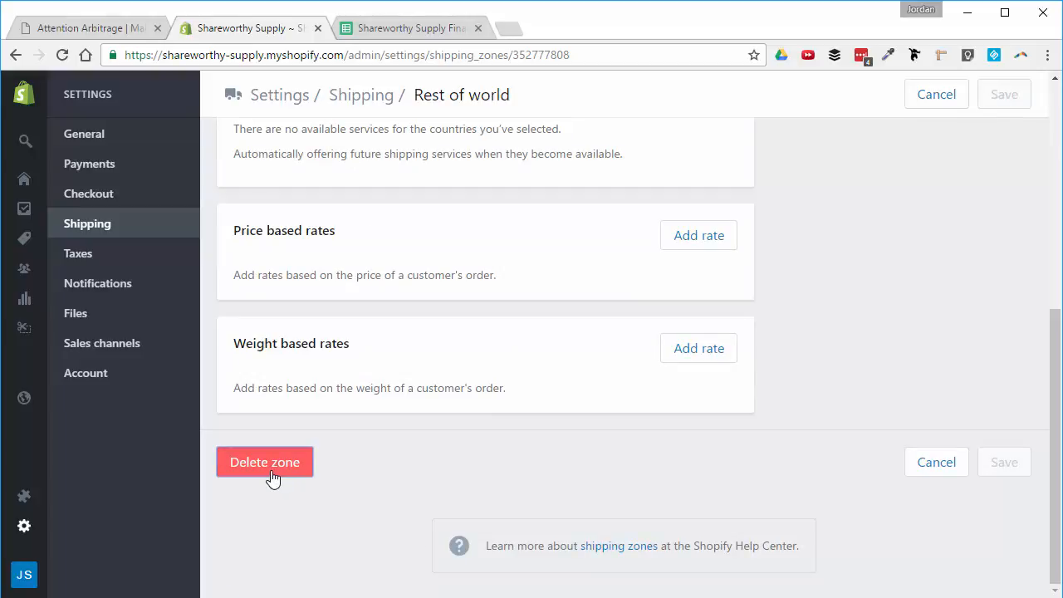
scroll(277, 483, up, 5)
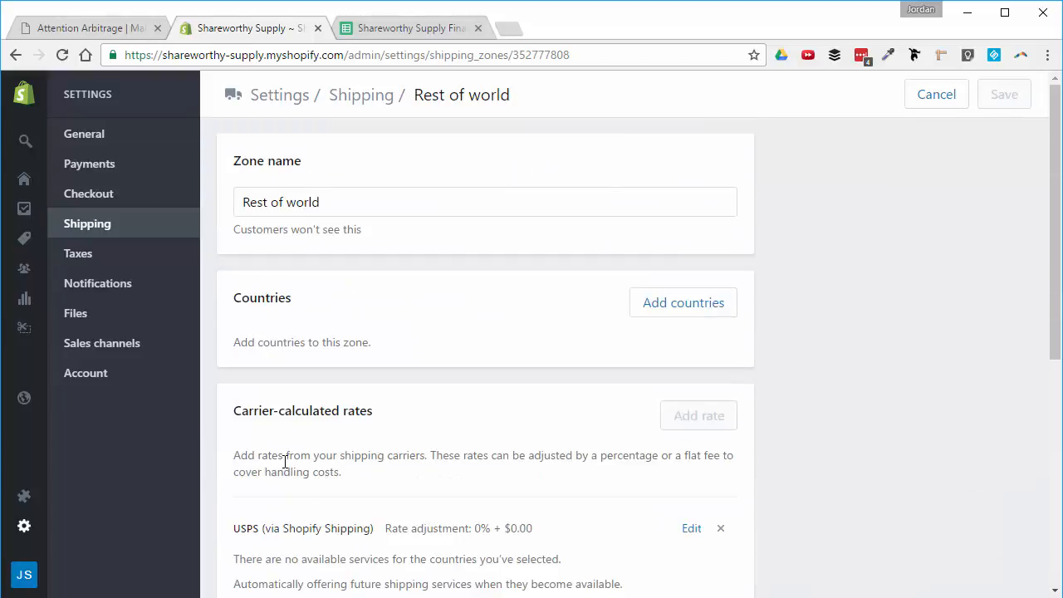
click(656, 316)
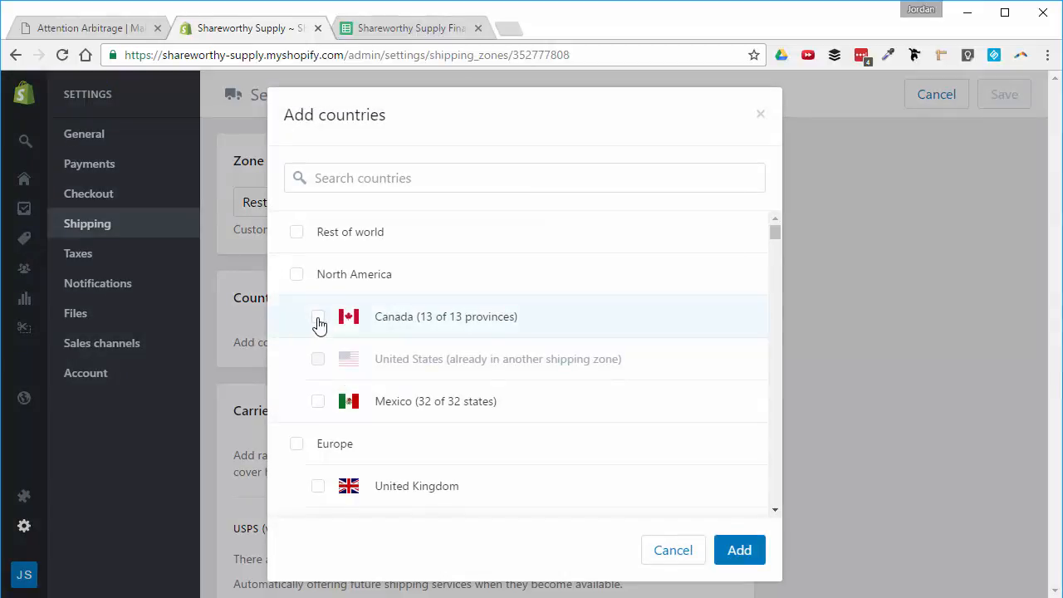
click(297, 234)
click(738, 550)
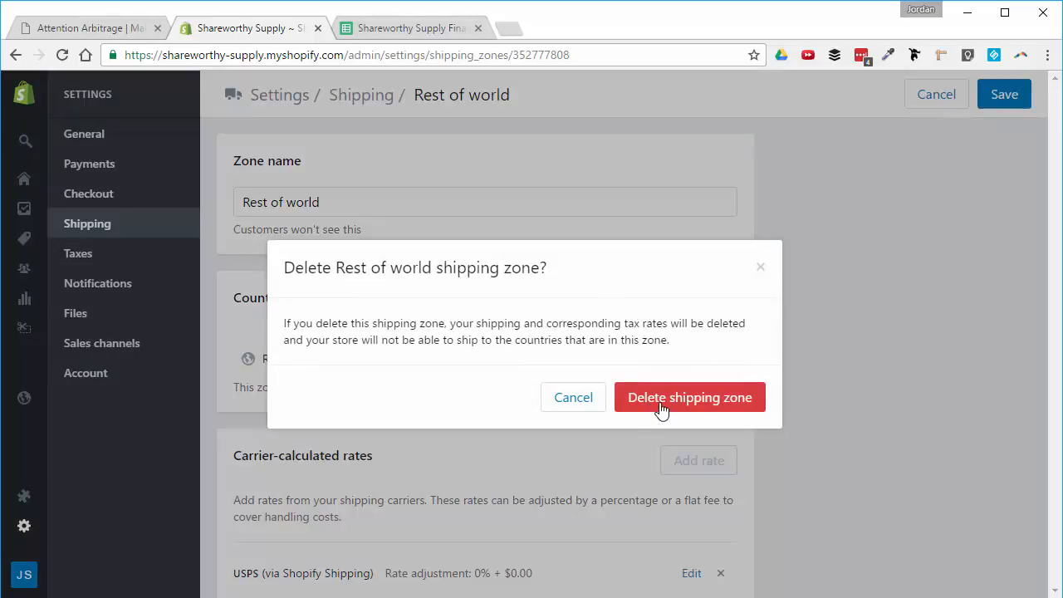
click(662, 409)
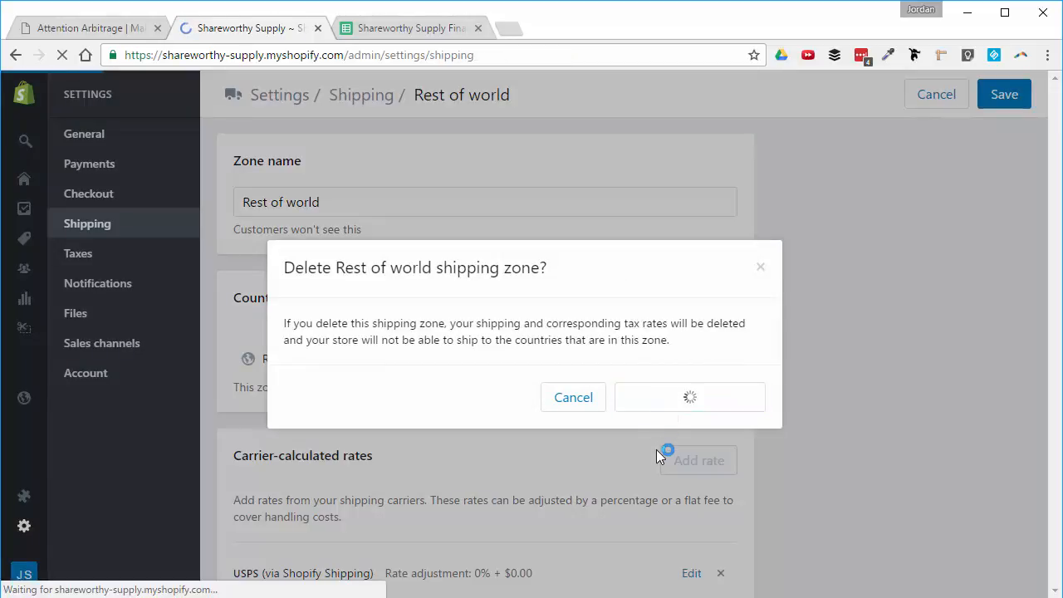
scroll(656, 449, down, 3)
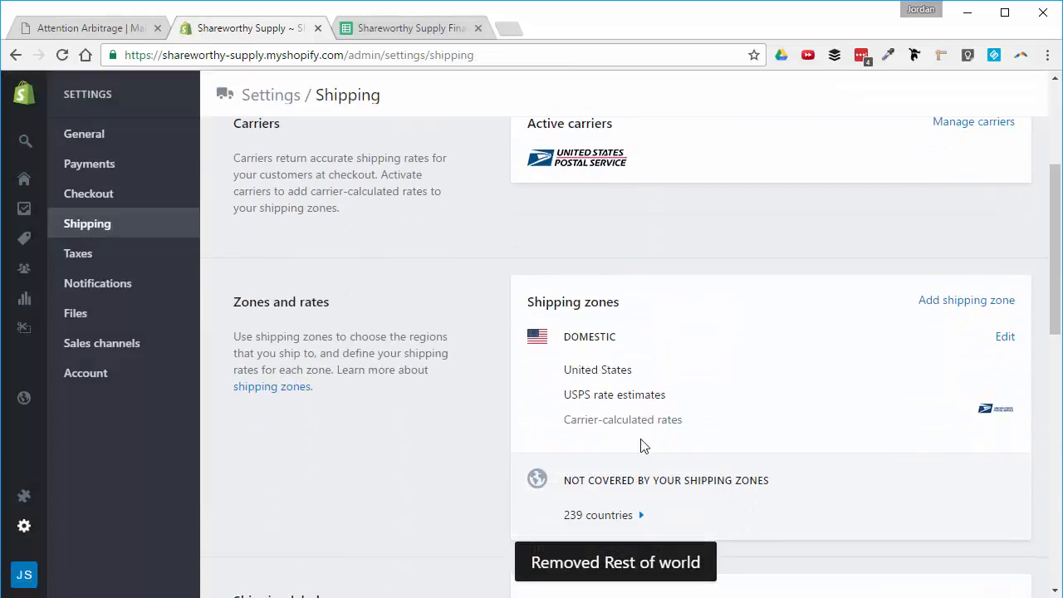
Step: Change the Domestic zone's name field to USA, without saving yet
scroll(642, 452, down, 1)
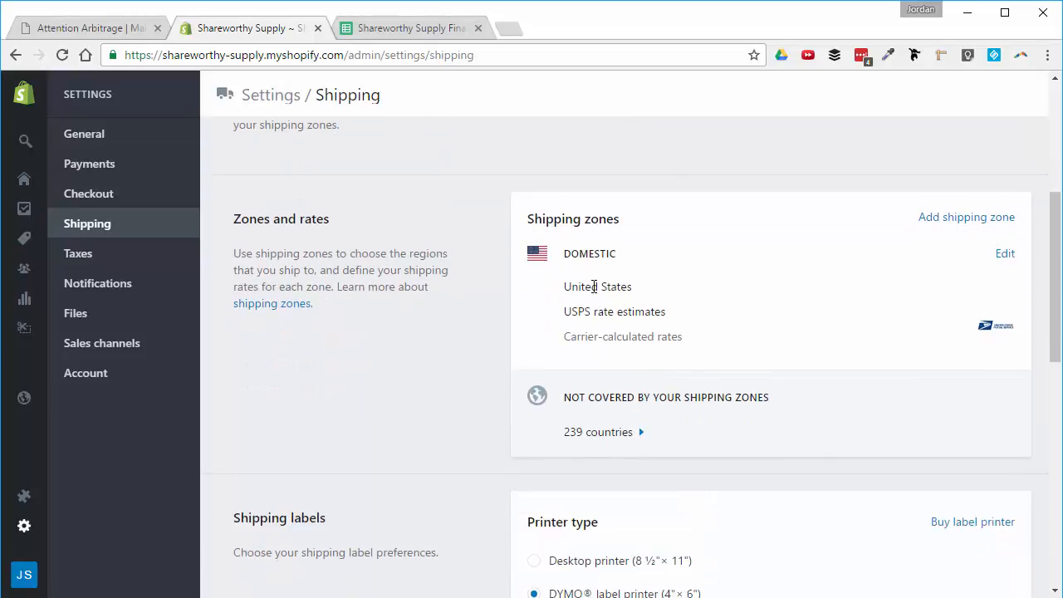
click(1011, 261)
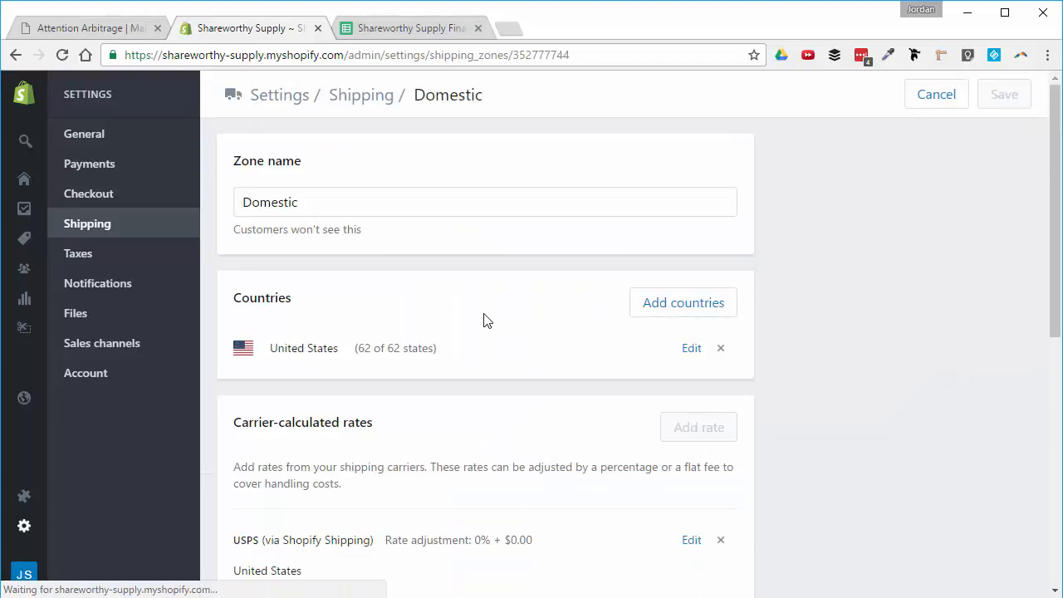
scroll(487, 321, down, 2)
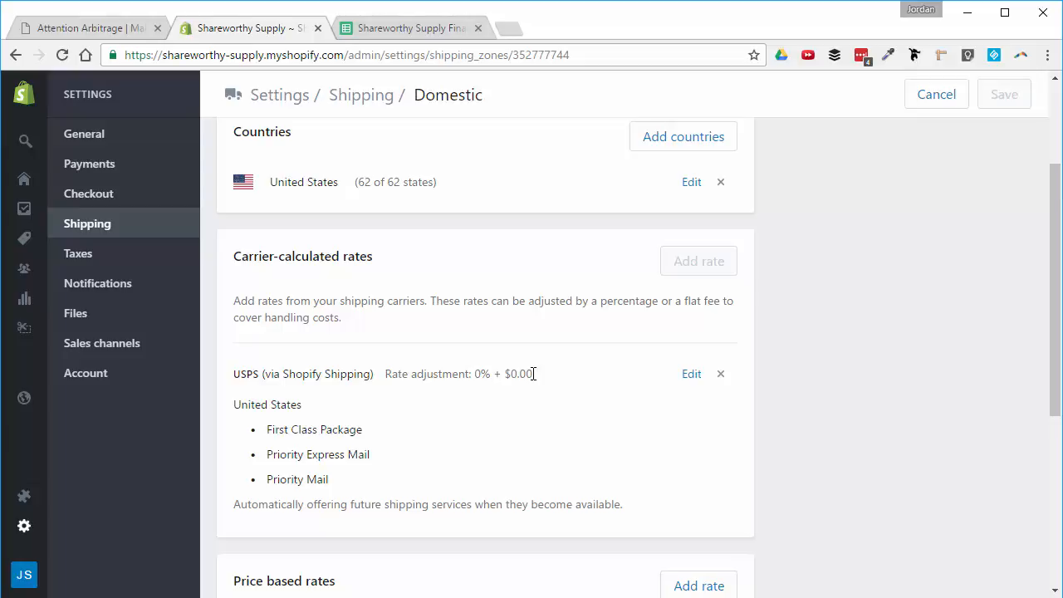
scroll(480, 322, down, 2)
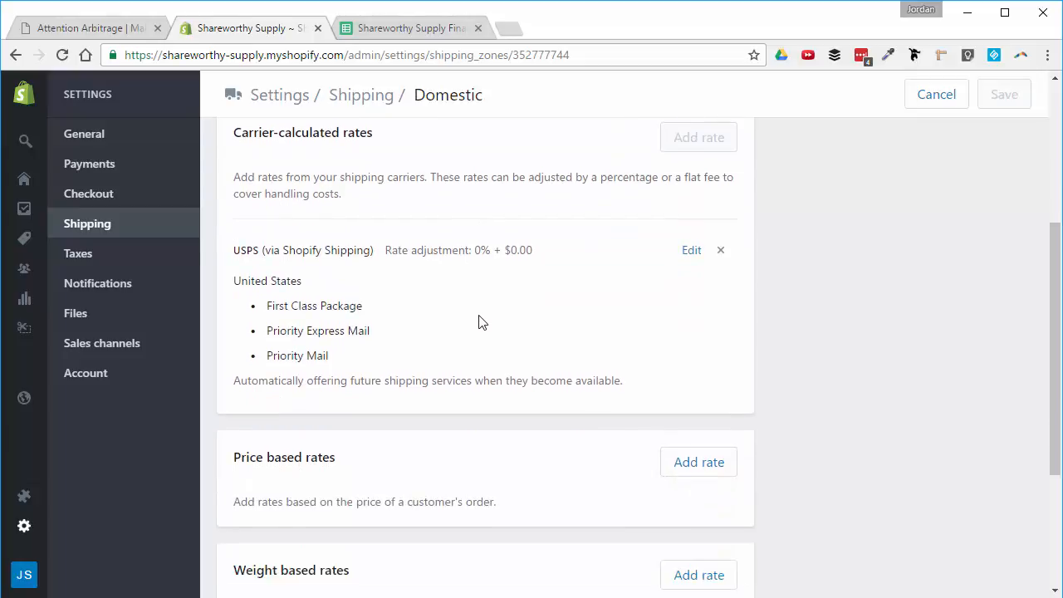
scroll(480, 322, down, 1)
scroll(480, 322, down, 2)
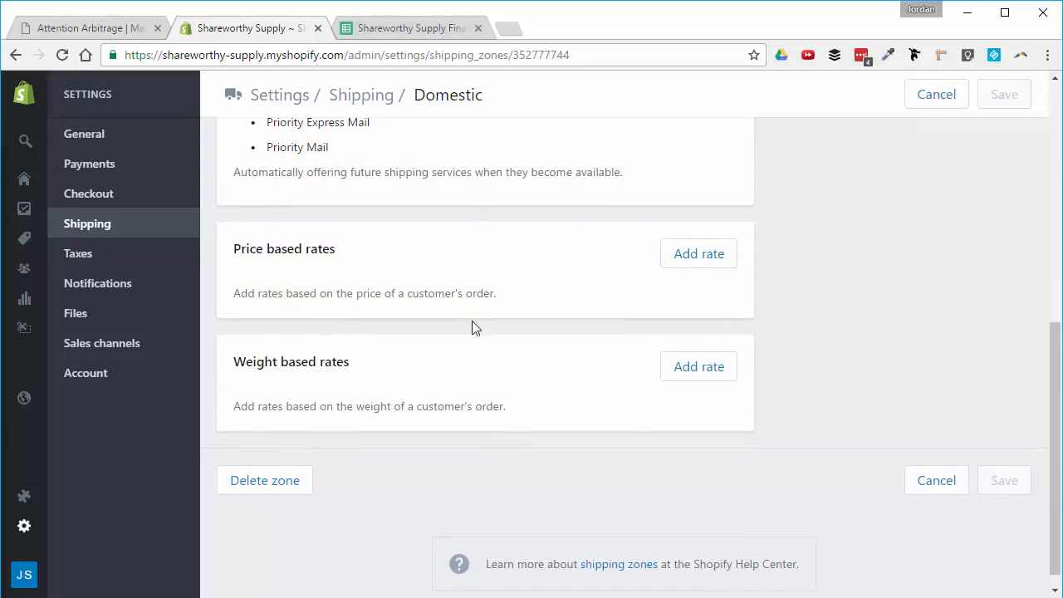
scroll(475, 327, up, 6)
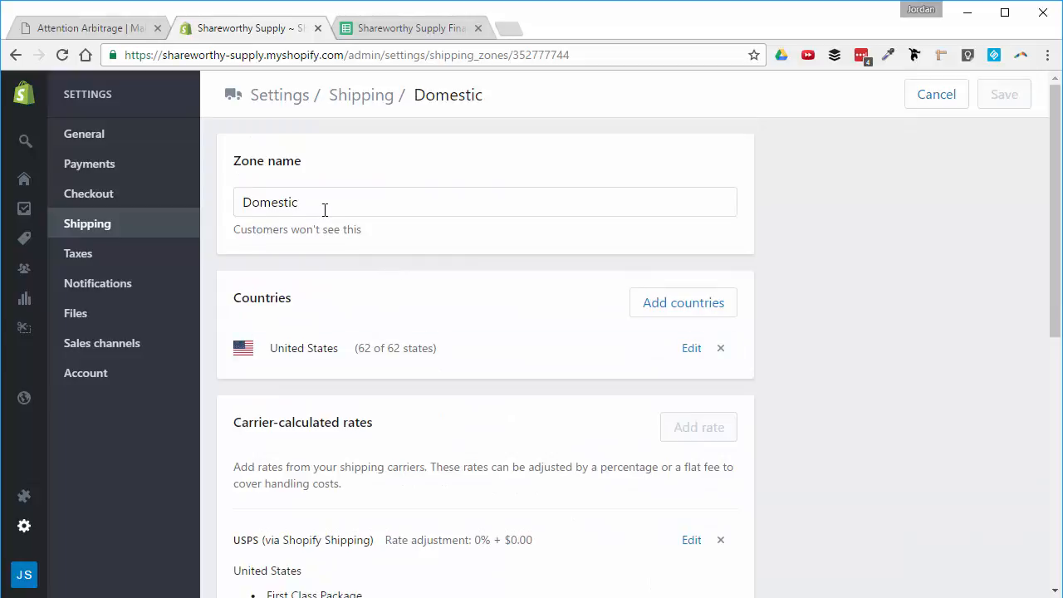
drag(299, 209, 235, 210)
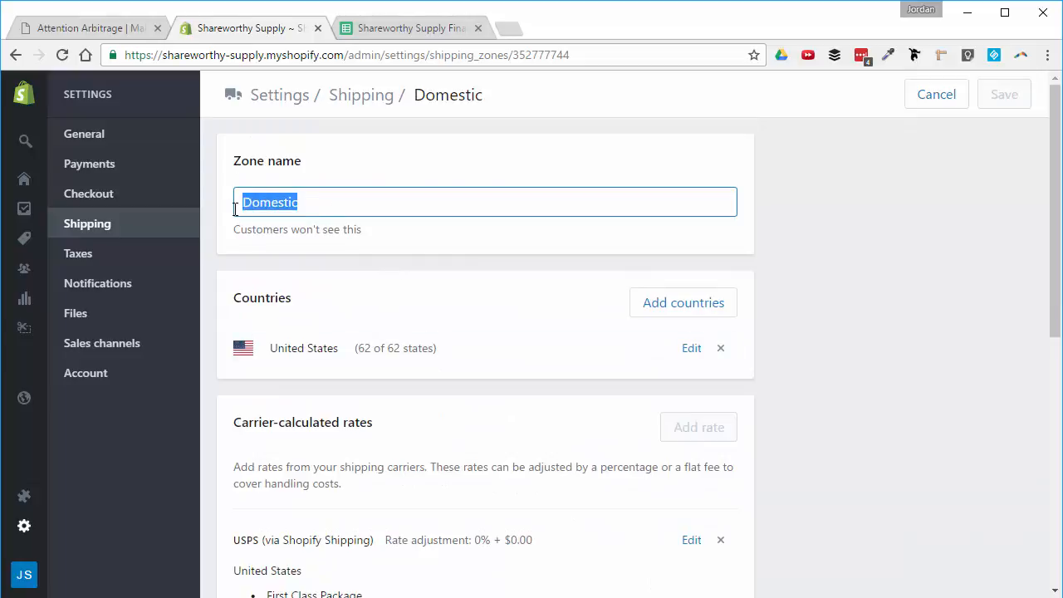
text(USA)
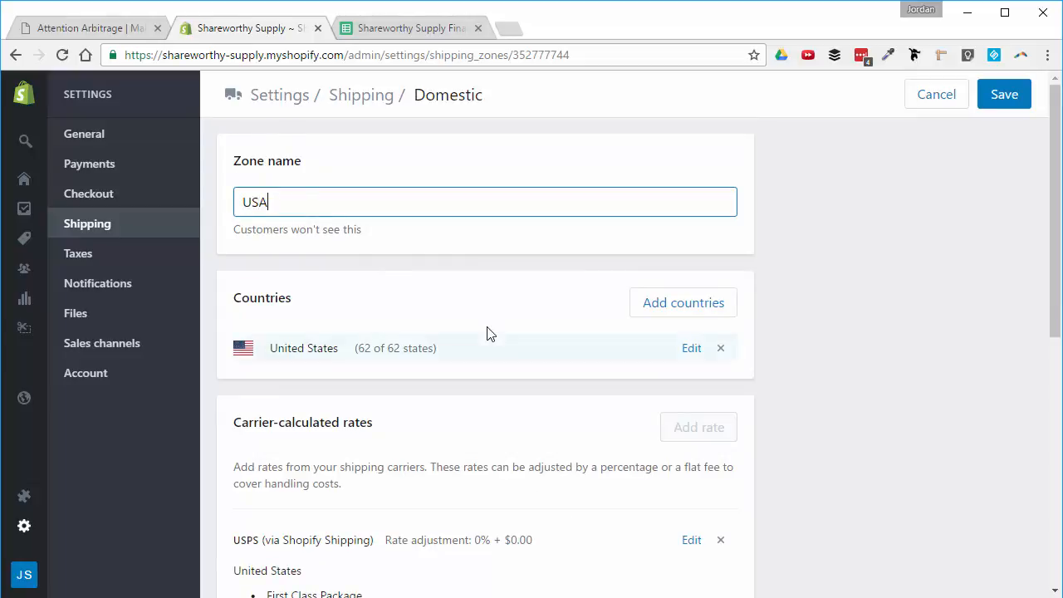
scroll(494, 337, down, 1)
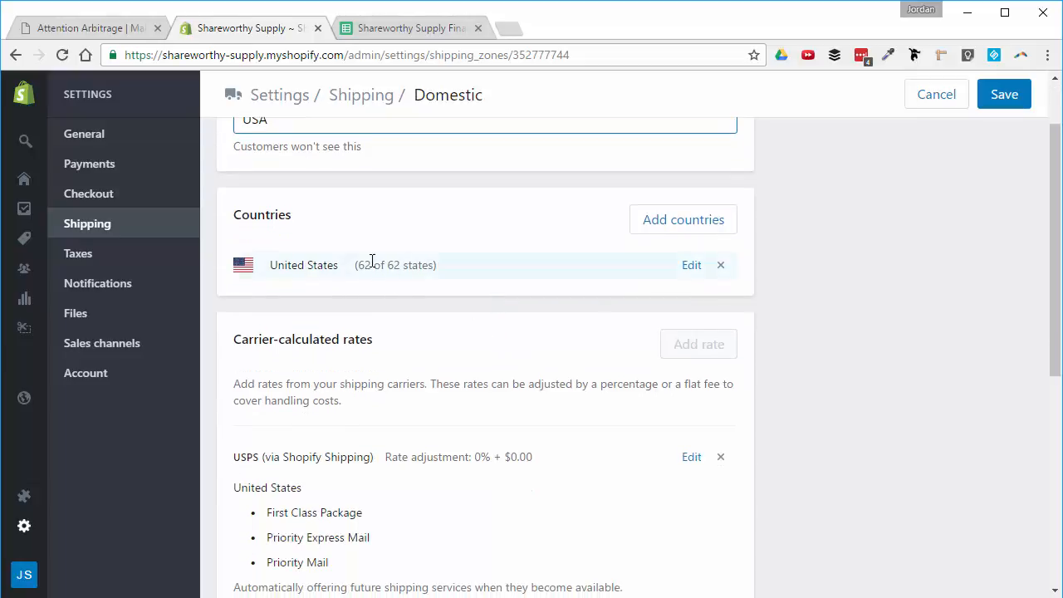
scroll(378, 278, down, 5)
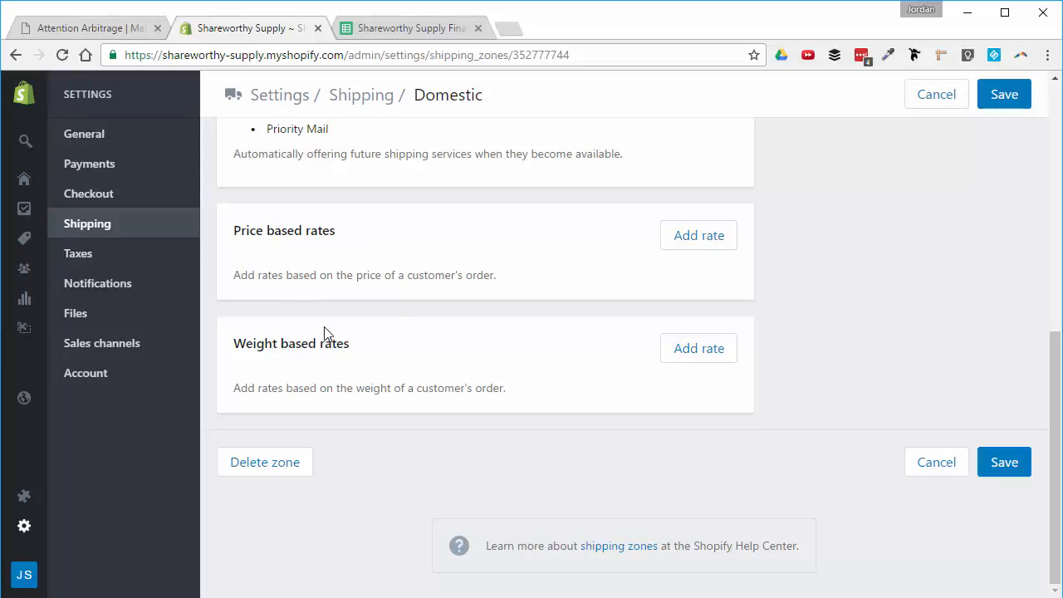
Step: Add Standard Shipping weight rates, free below 1 lb then $4.95 up $1/lb, and save
click(720, 358)
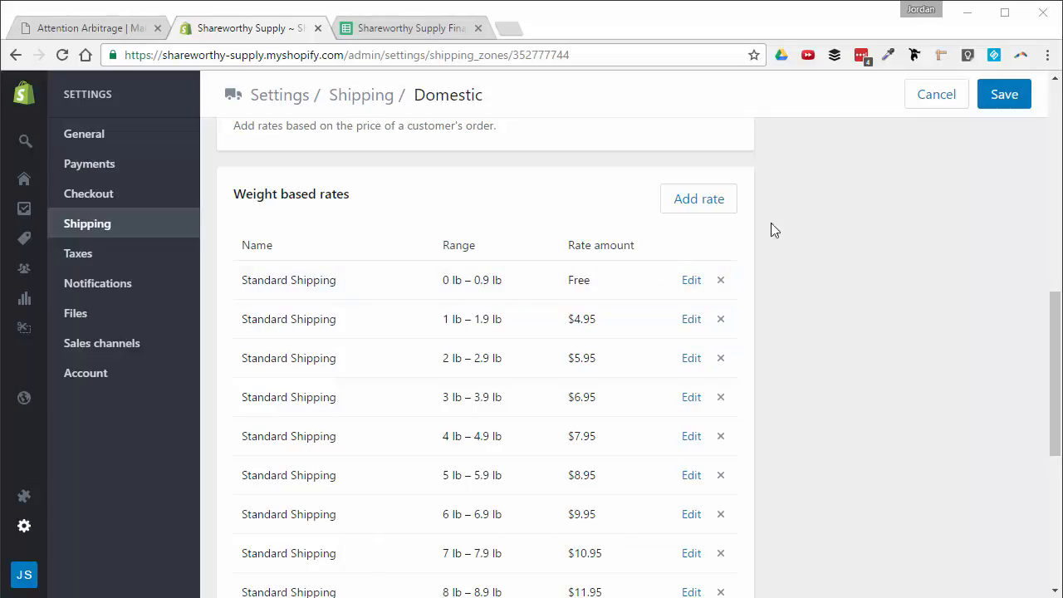
click(1001, 95)
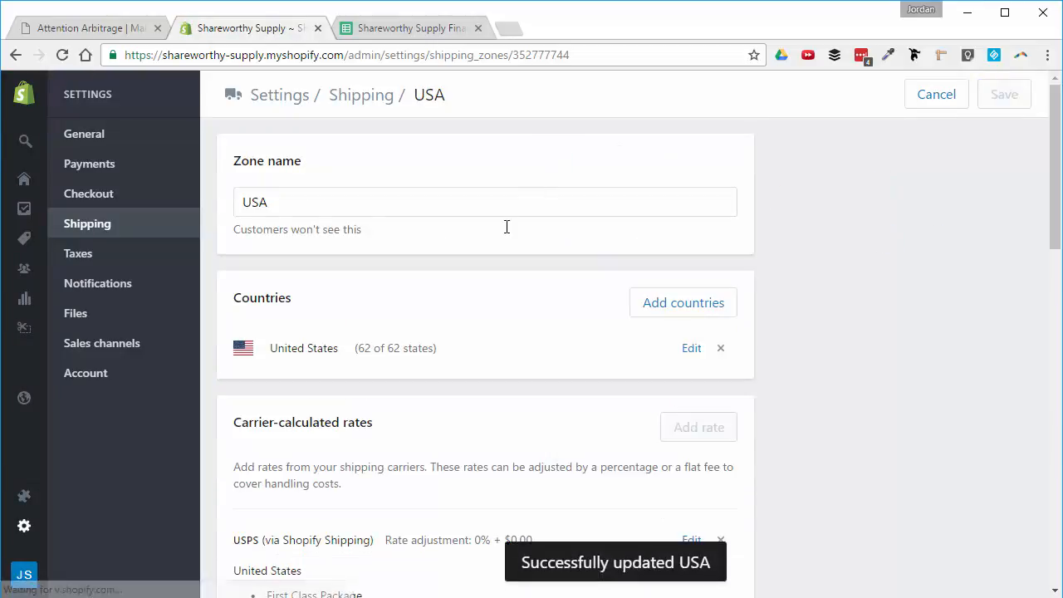
scroll(342, 357, down, 4)
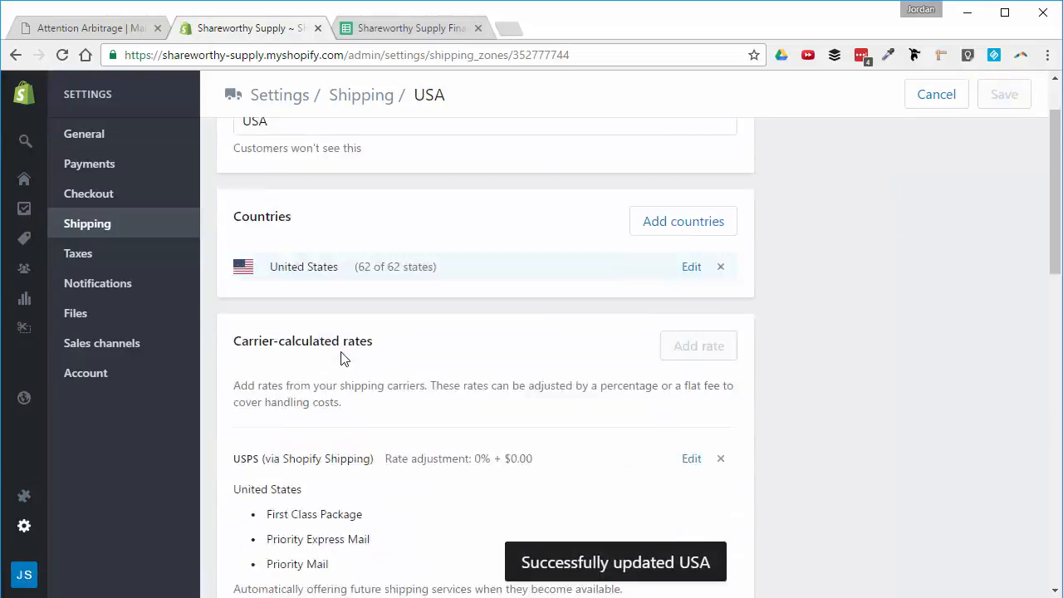
scroll(342, 357, down, 5)
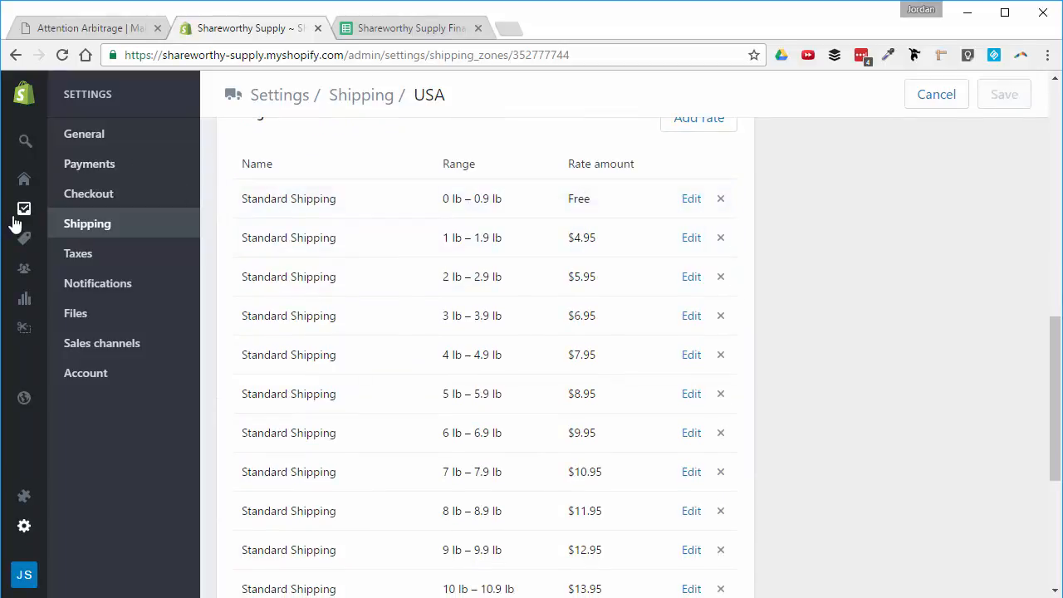
Step: Open the Products page in a new browser tab
mouse_move(37, 245)
right_click(83, 240)
click(104, 247)
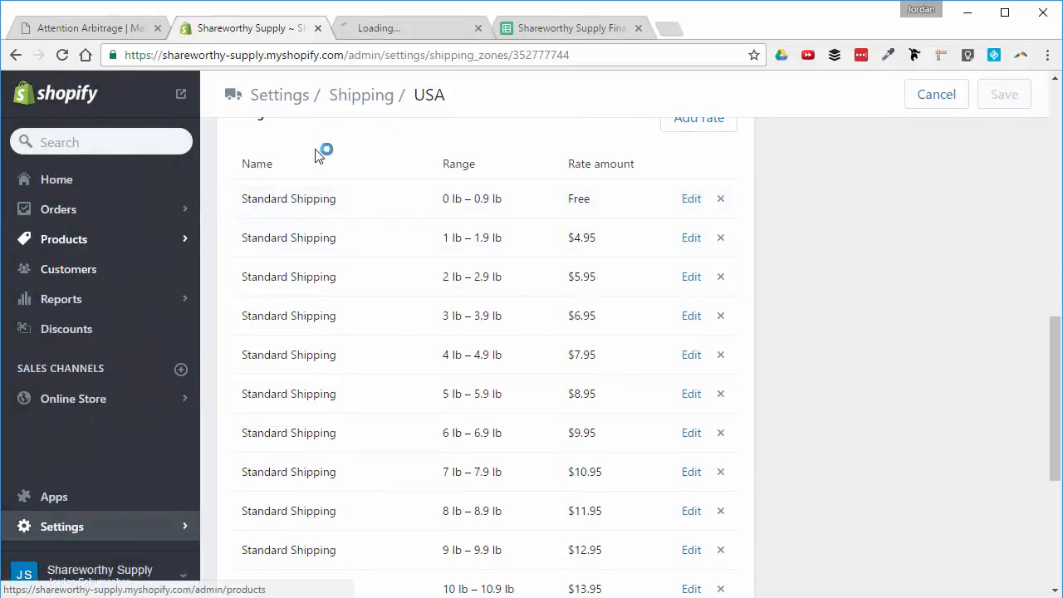
Step: Start a new product with weight 0 lb, then return to the USA shipping rates
click(370, 29)
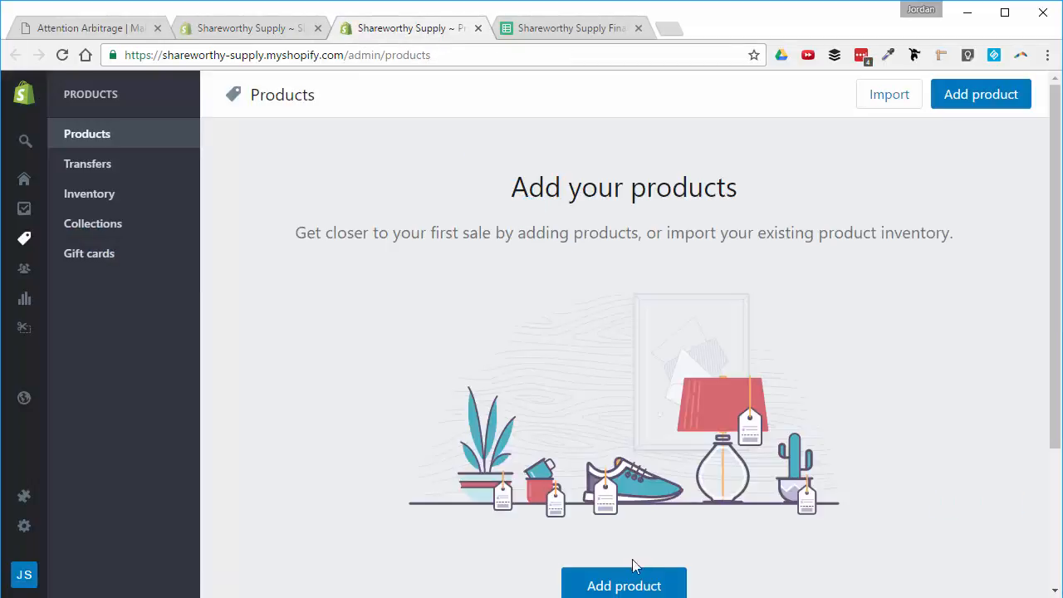
click(639, 583)
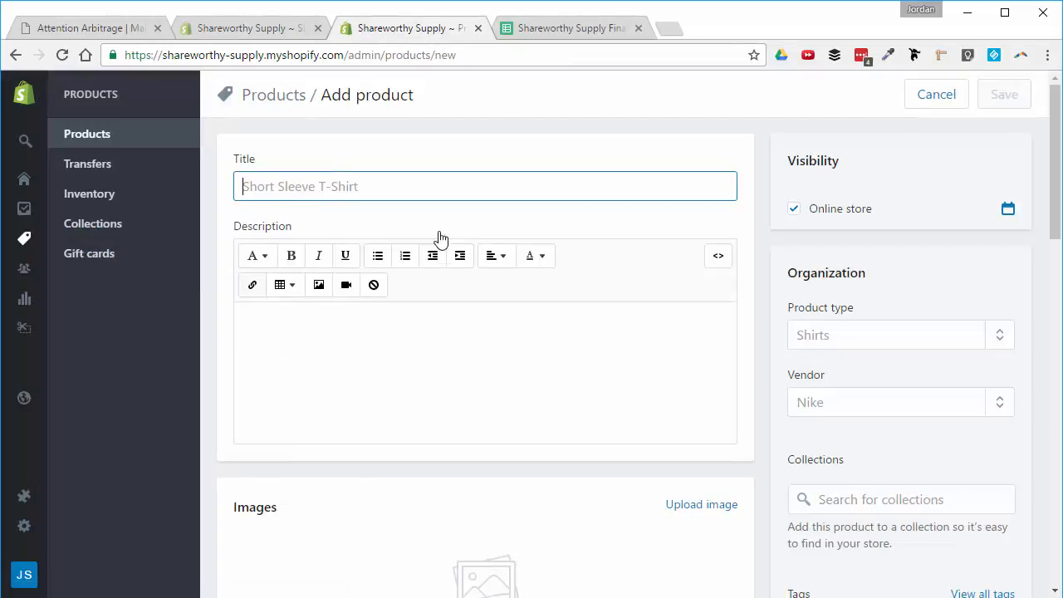
scroll(440, 238, down, 5)
scroll(441, 238, down, 5)
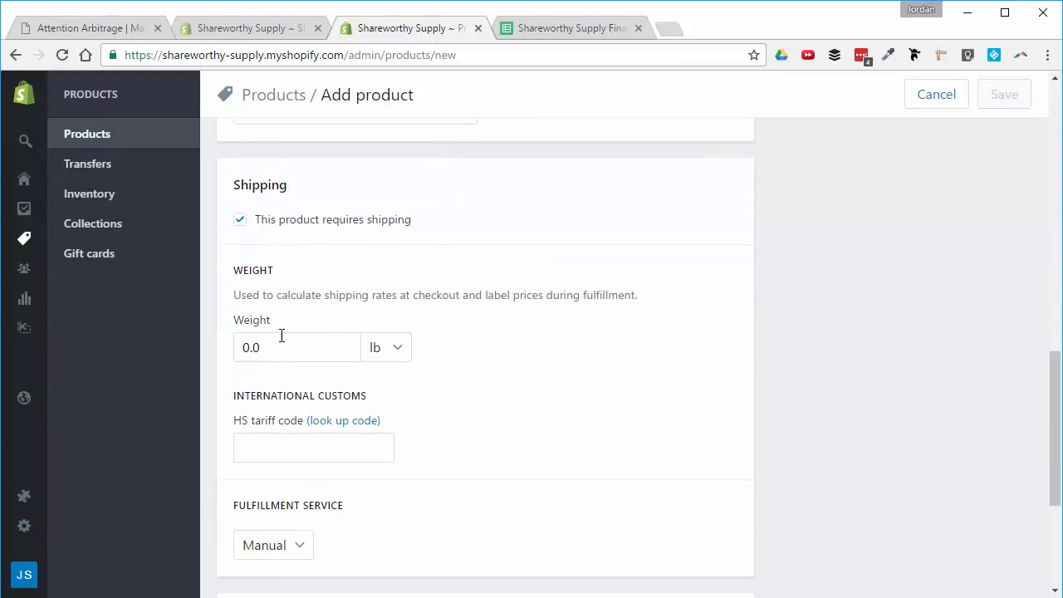
scroll(434, 294, up, 10)
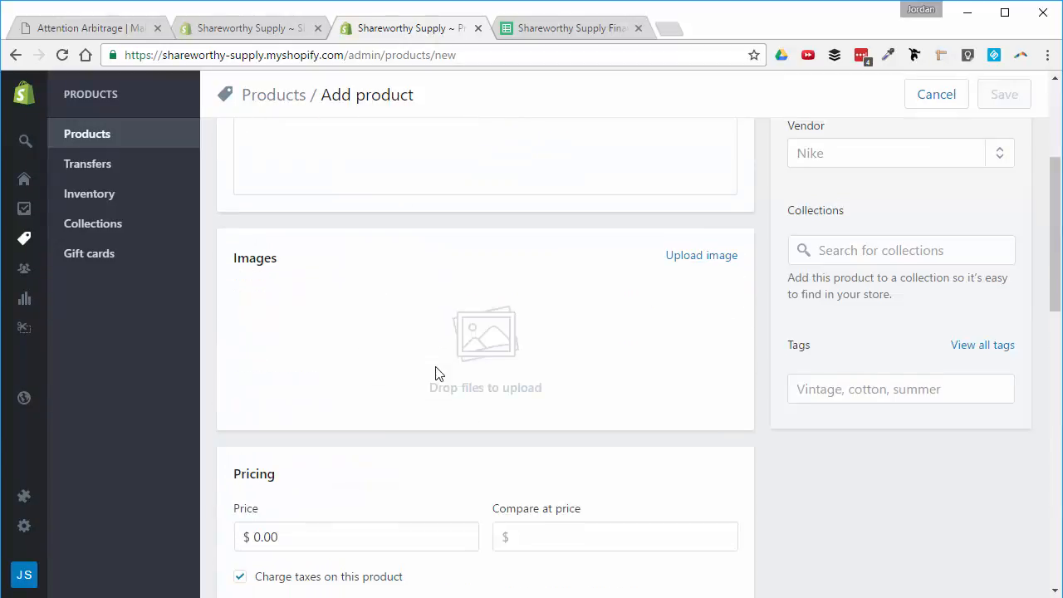
scroll(436, 369, down, 12)
scroll(432, 373, up, 2)
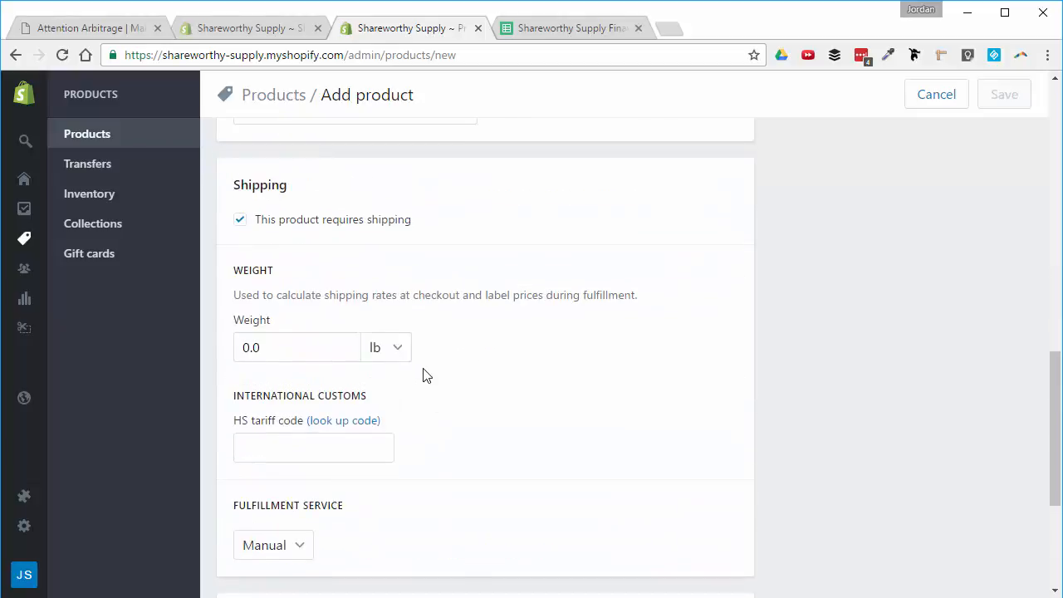
drag(258, 348, 230, 348)
text(0)
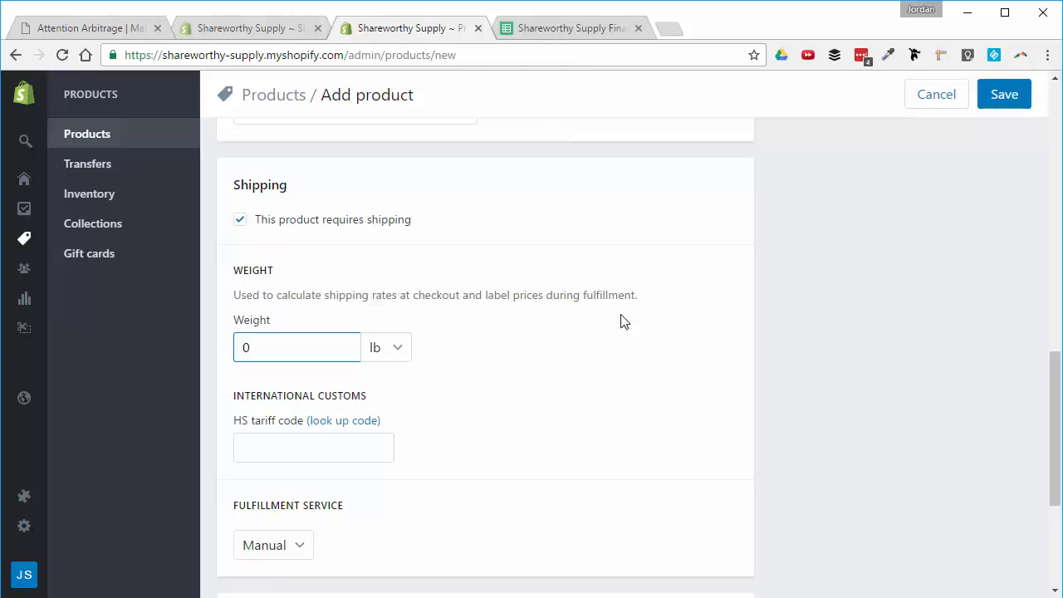
click(249, 28)
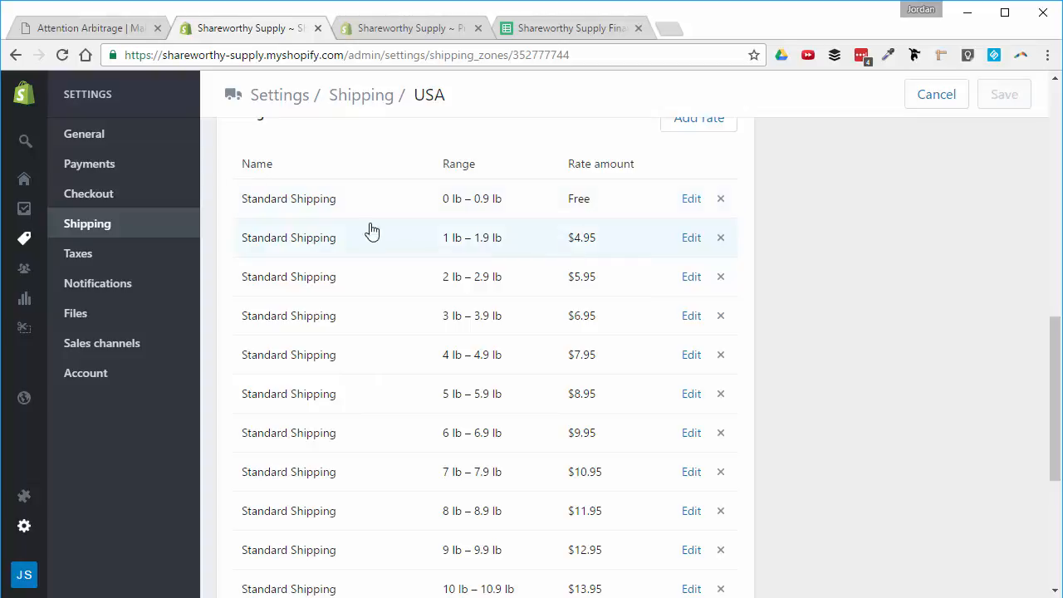
Step: Change the test product's weight to 1 lb and compare it against the USA rate tiers
click(408, 30)
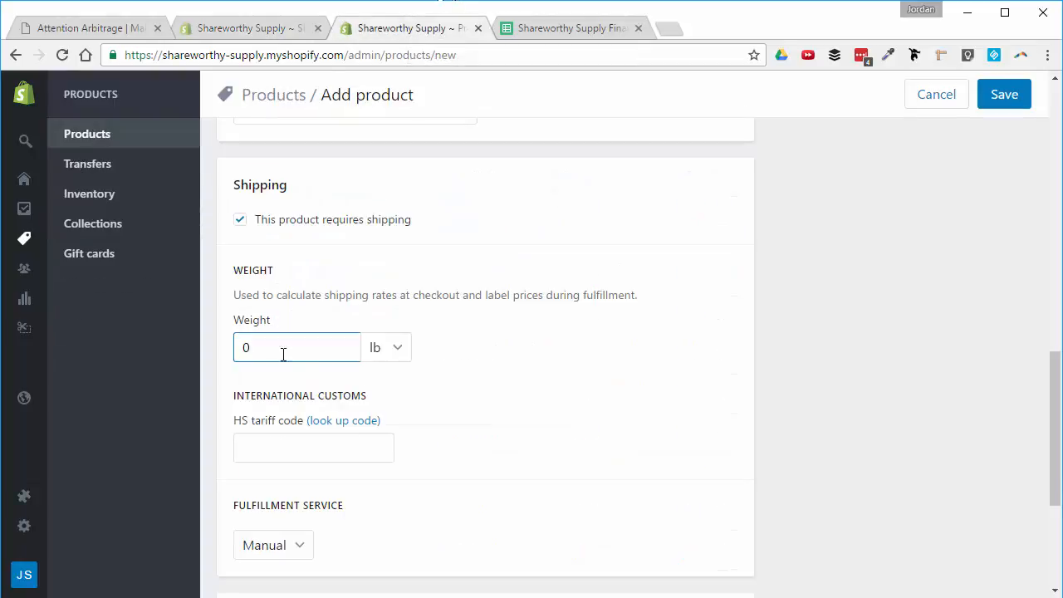
drag(282, 349, 187, 347)
text(1)
click(228, 28)
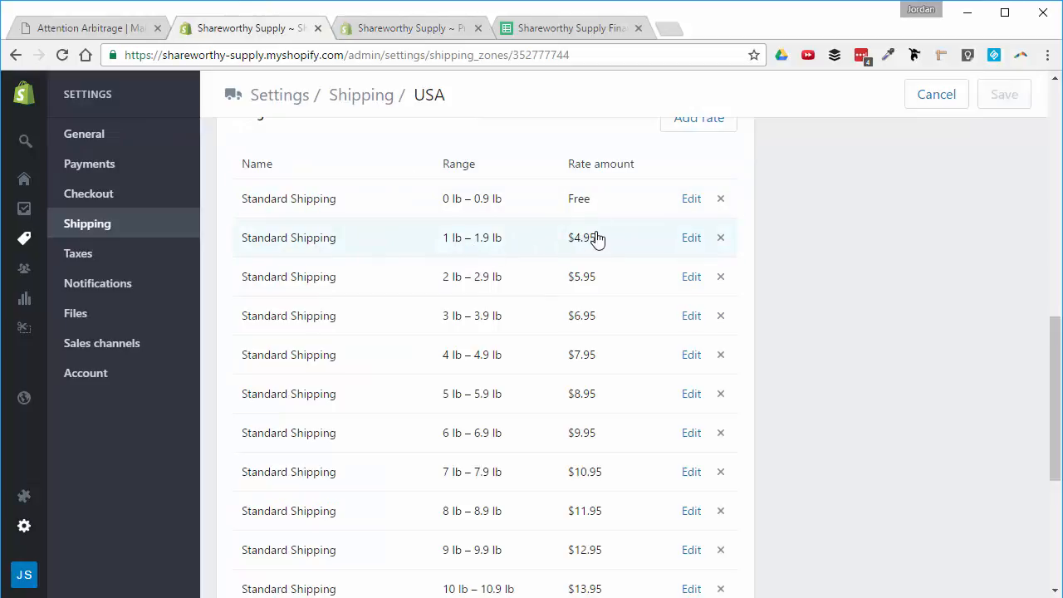
click(439, 29)
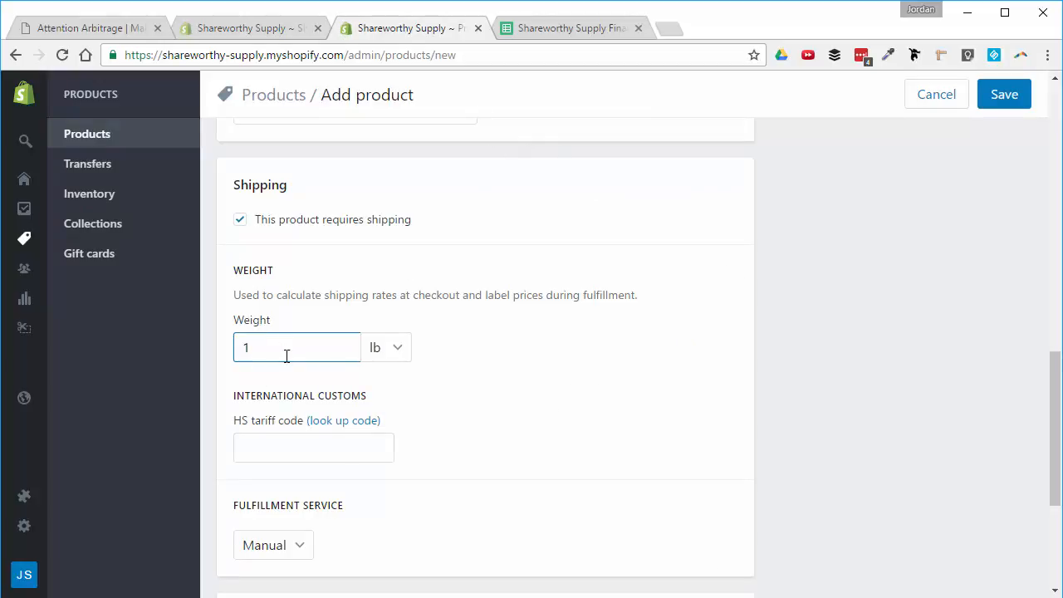
click(255, 32)
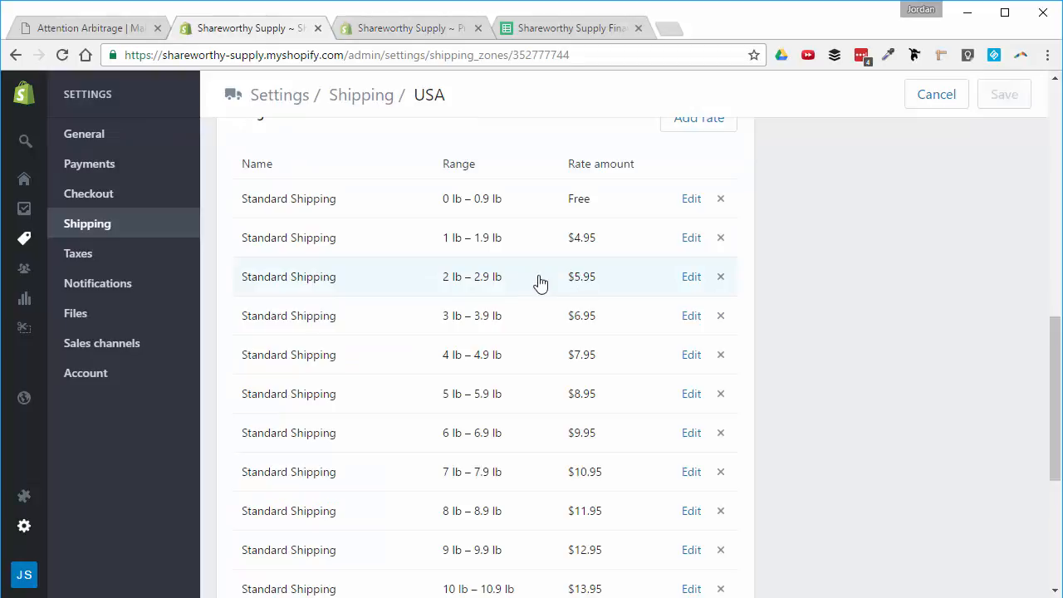
scroll(500, 276, down, 1)
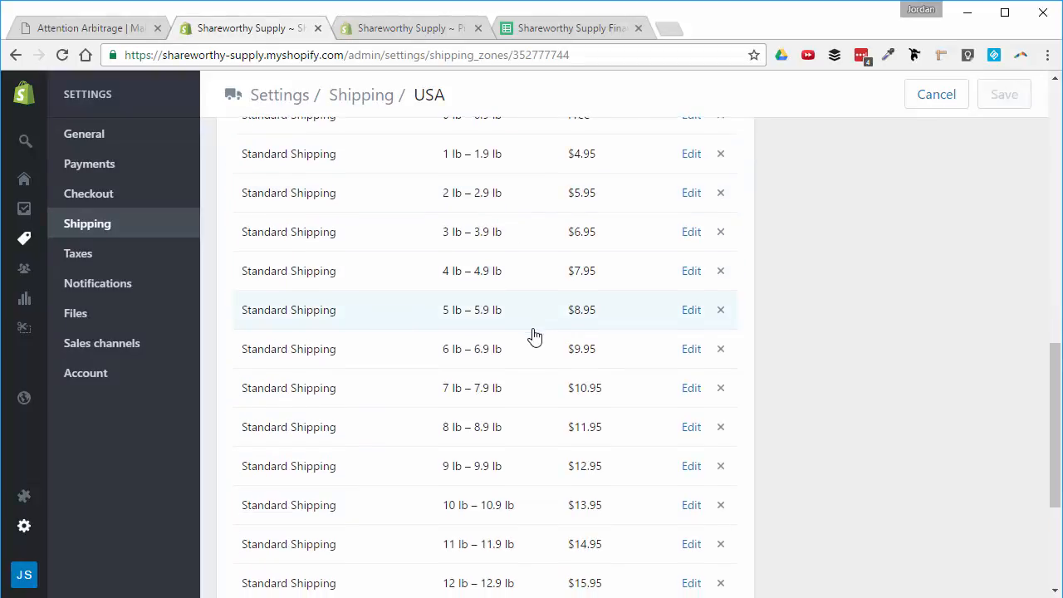
scroll(534, 333, down, 3)
scroll(534, 337, up, 2)
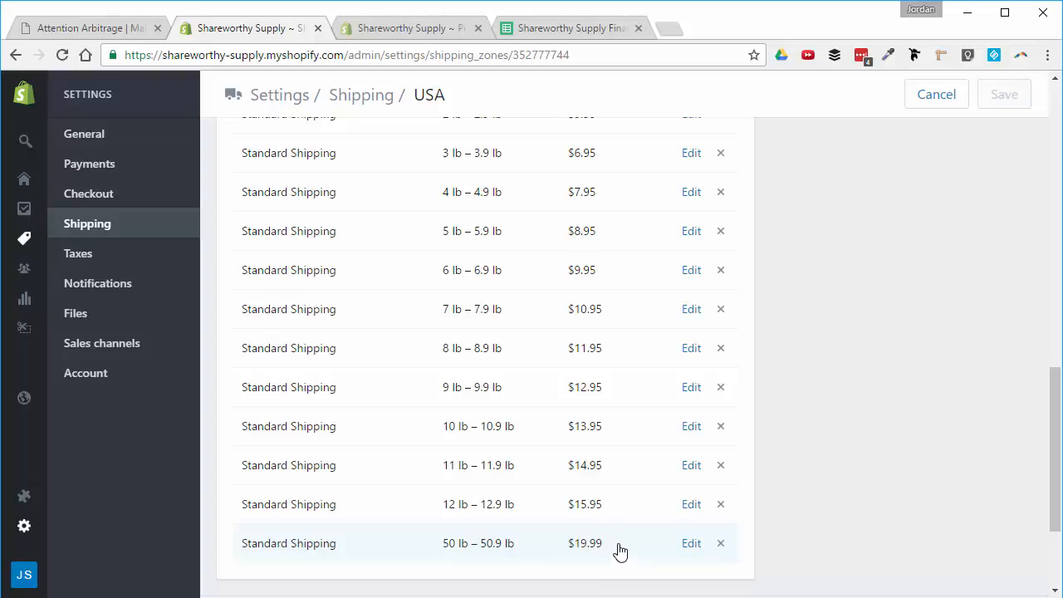
Step: Set the product weight to 50 lb and check the USA $19.99 tier for 50–50.9 lb
click(374, 32)
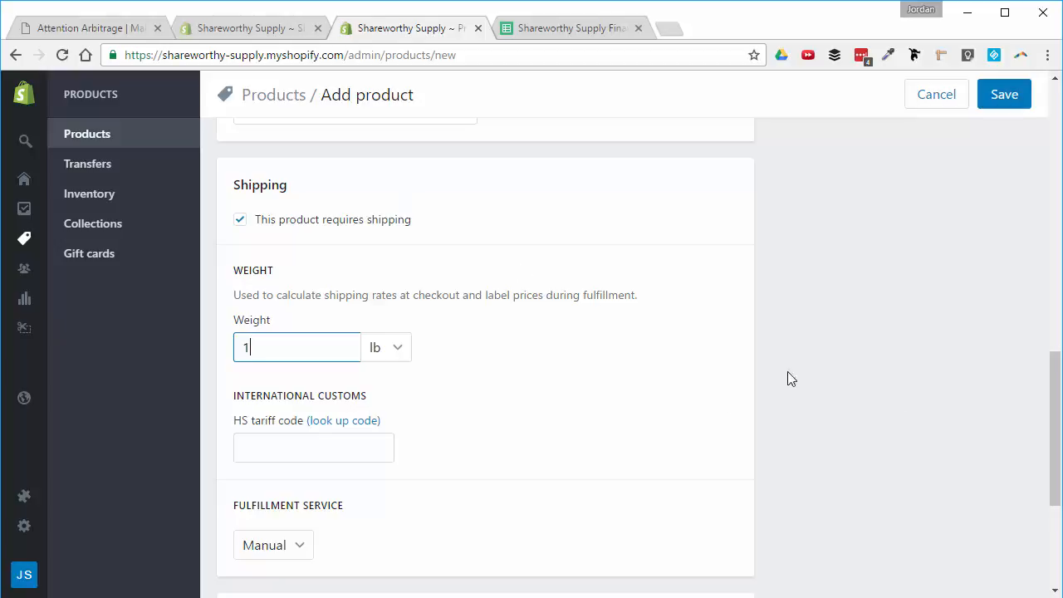
scroll(366, 399, up, 7)
scroll(373, 420, down, 1)
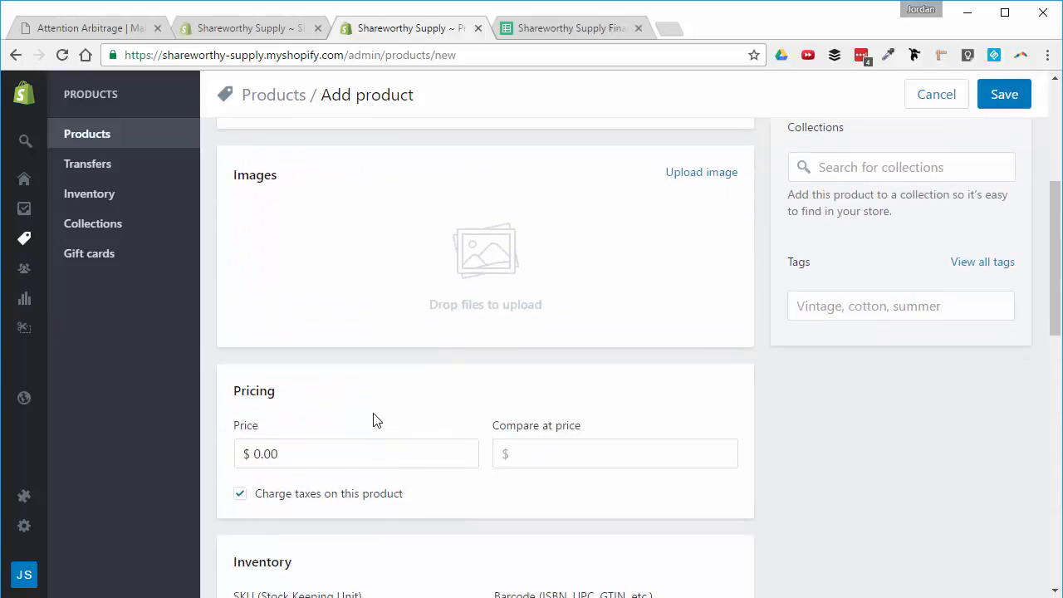
click(313, 454)
scroll(324, 461, down, 6)
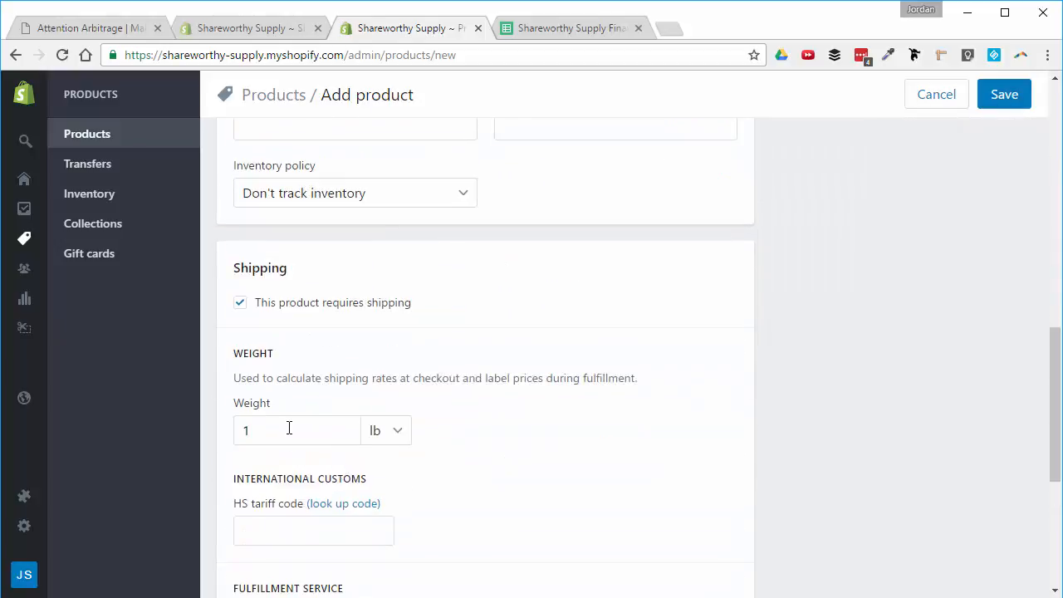
drag(289, 427, 216, 423)
text(50)
scroll(576, 322, up, 4)
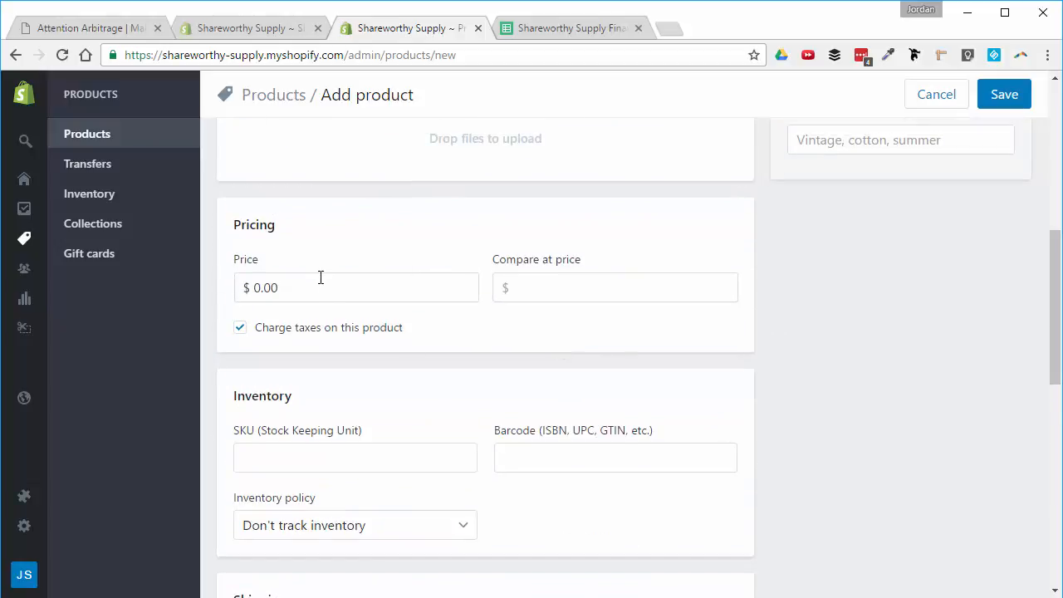
click(263, 27)
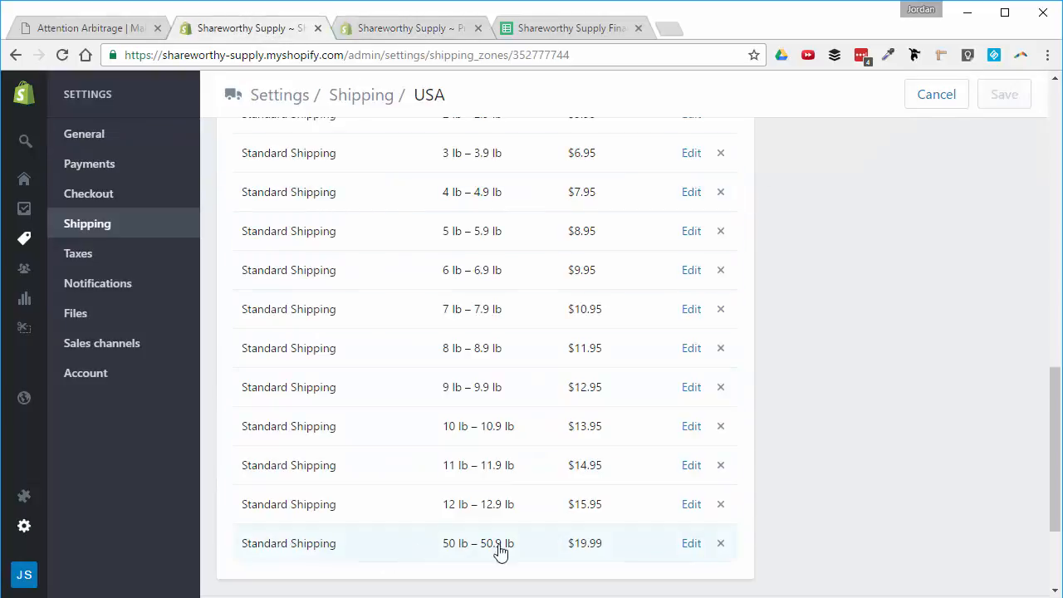
scroll(581, 523, down, 2)
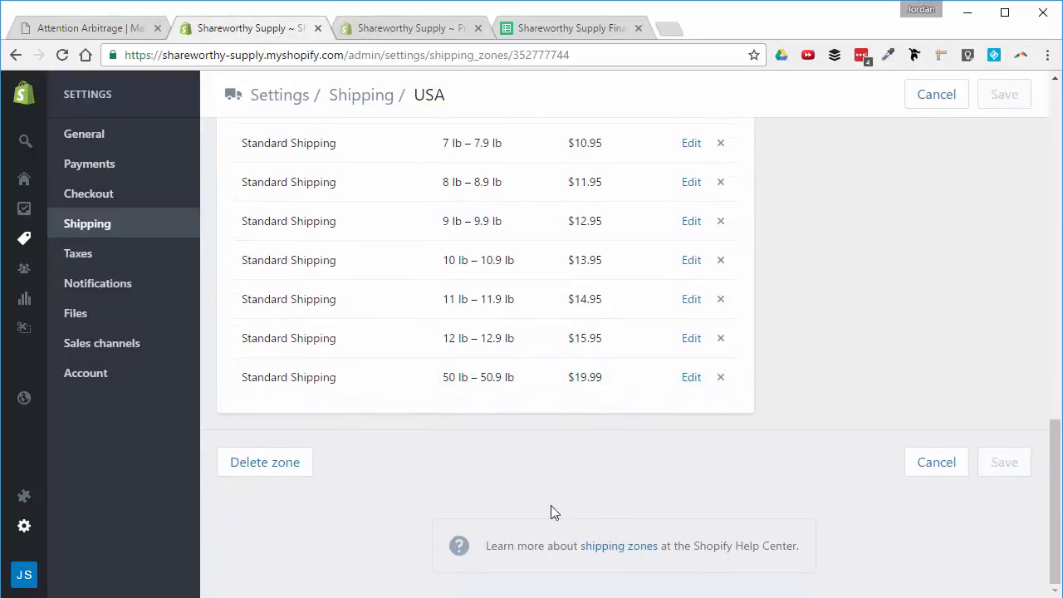
Step: Cancel the test product, leave without saving, and return to the USA zone page
click(432, 27)
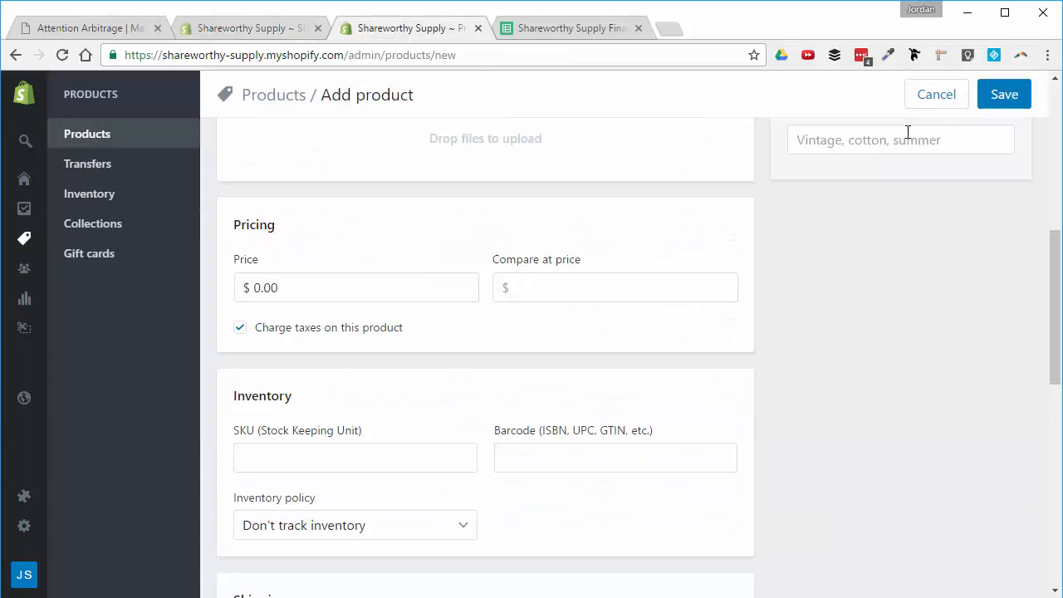
click(923, 98)
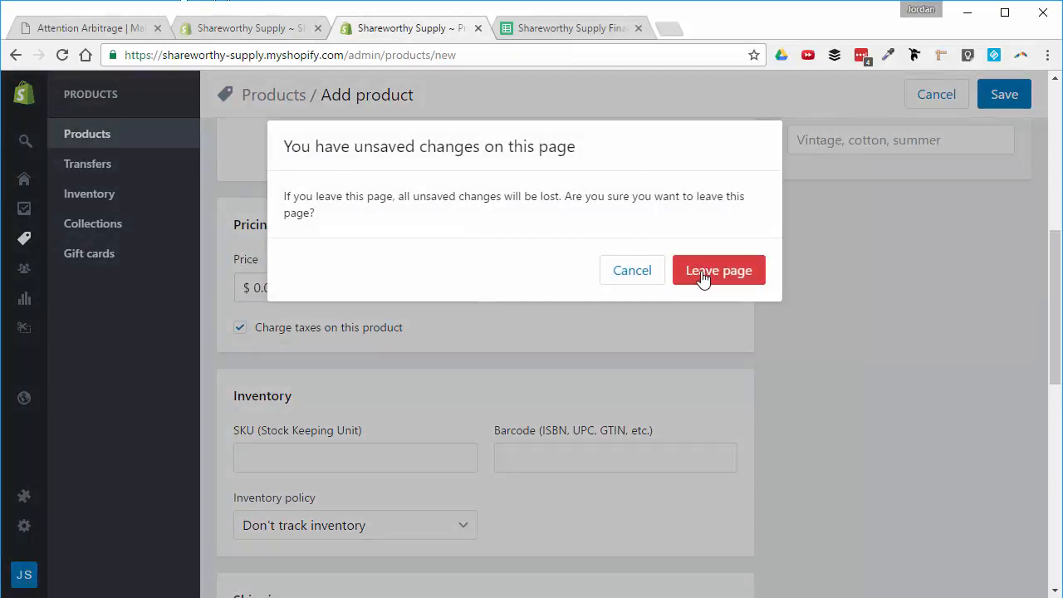
click(747, 274)
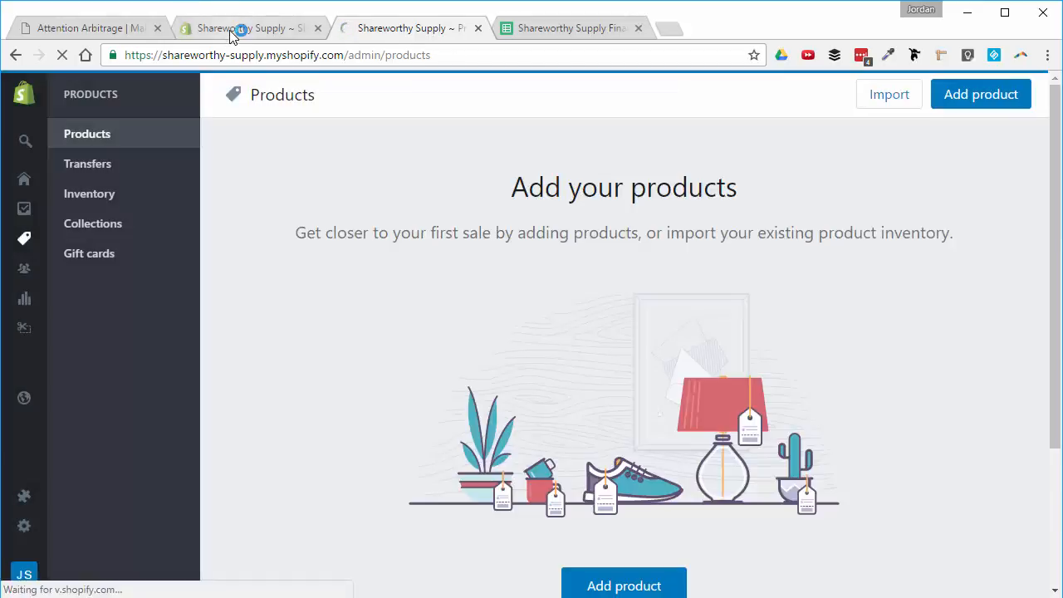
click(239, 29)
scroll(498, 411, up, 15)
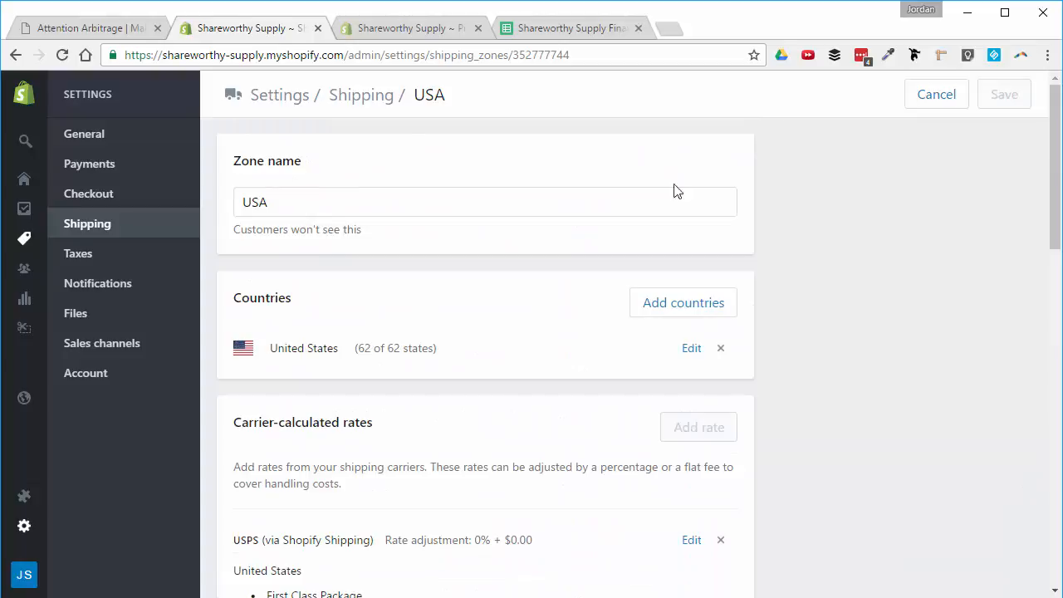
Step: Review the county-based US tax rates under Taxes, then move on to the Notifications settings
click(118, 256)
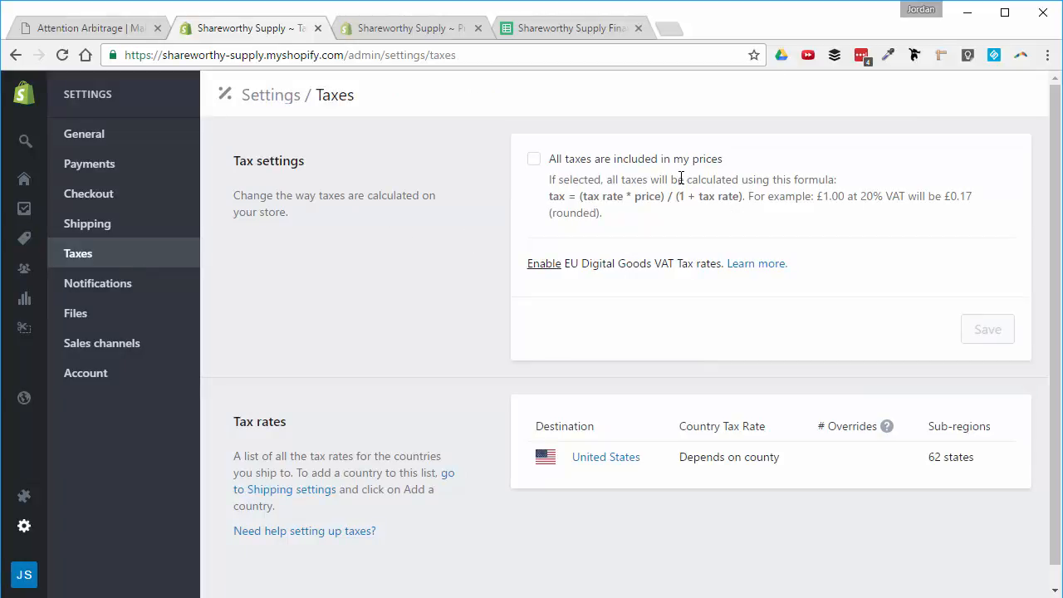
scroll(411, 353, down, 1)
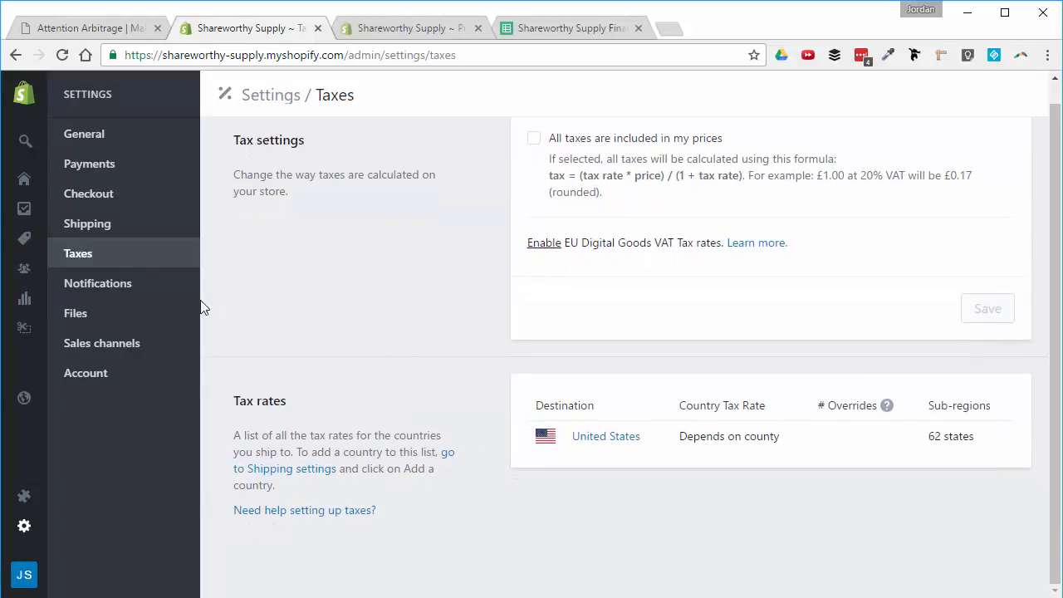
click(154, 293)
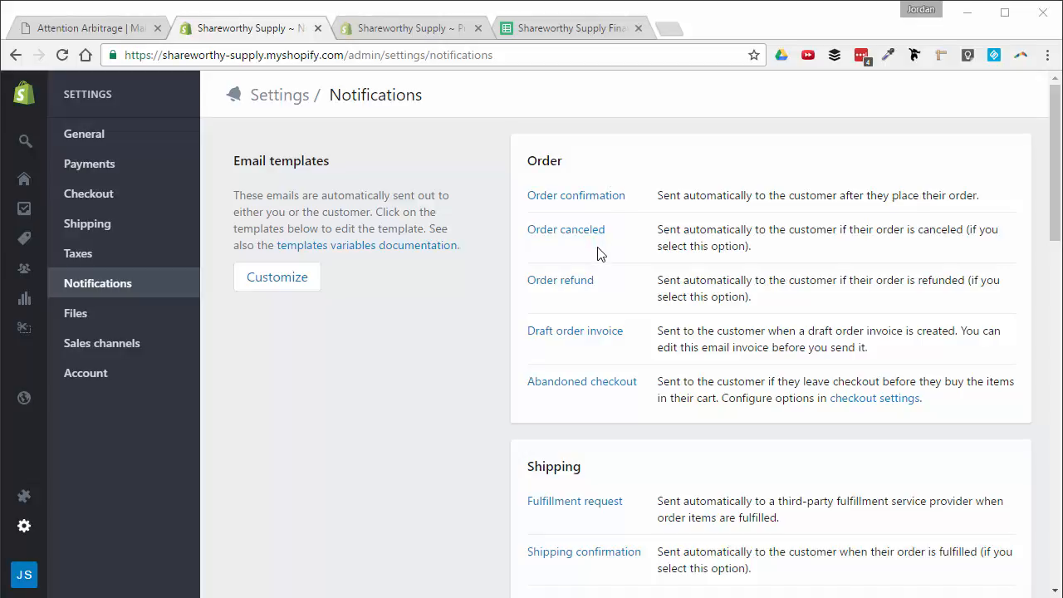
scroll(488, 424, down, 2)
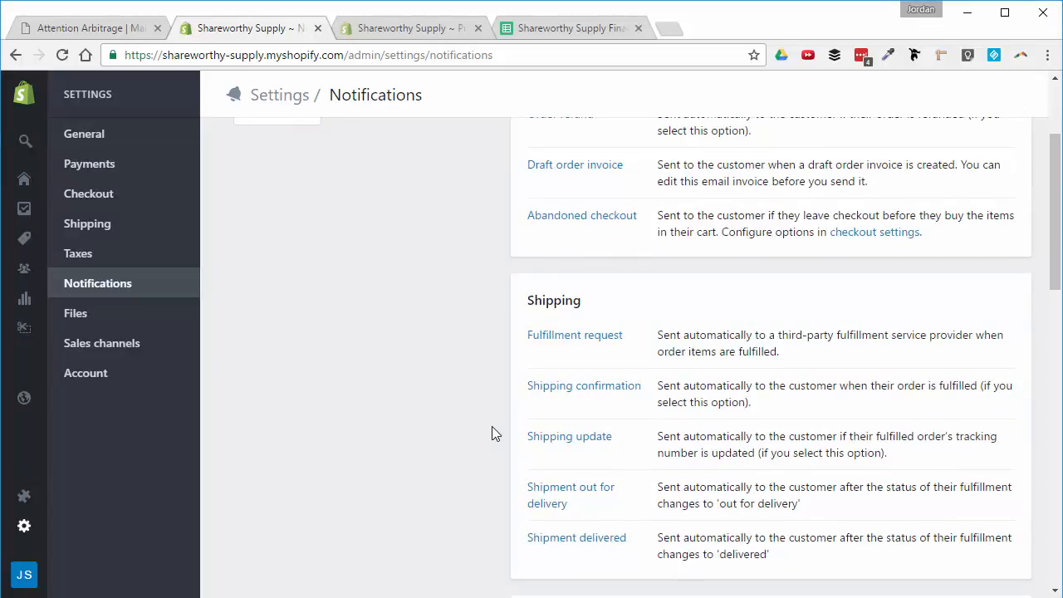
scroll(492, 432, down, 2)
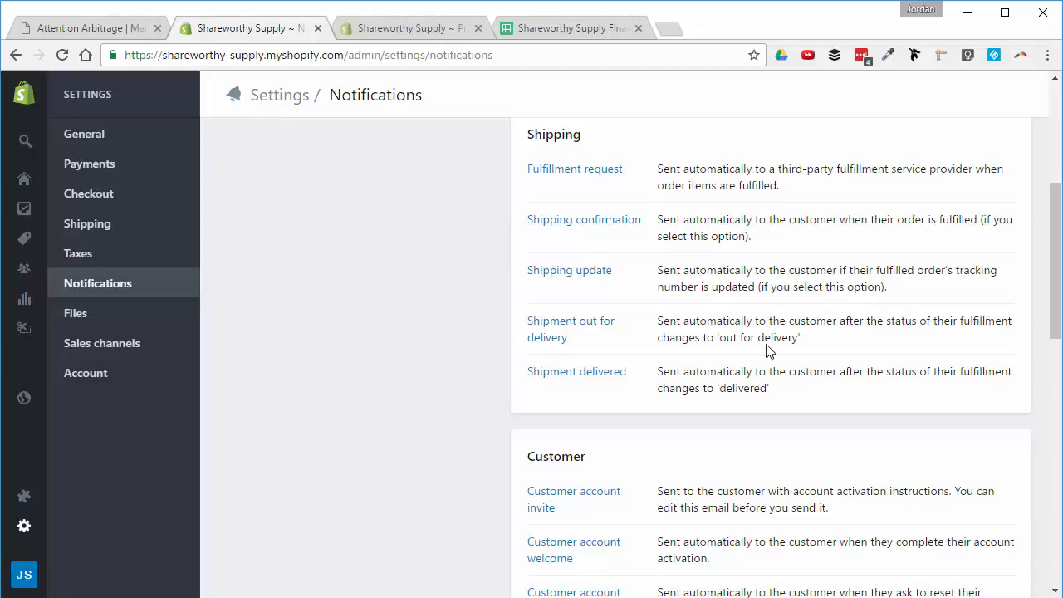
scroll(729, 376, down, 6)
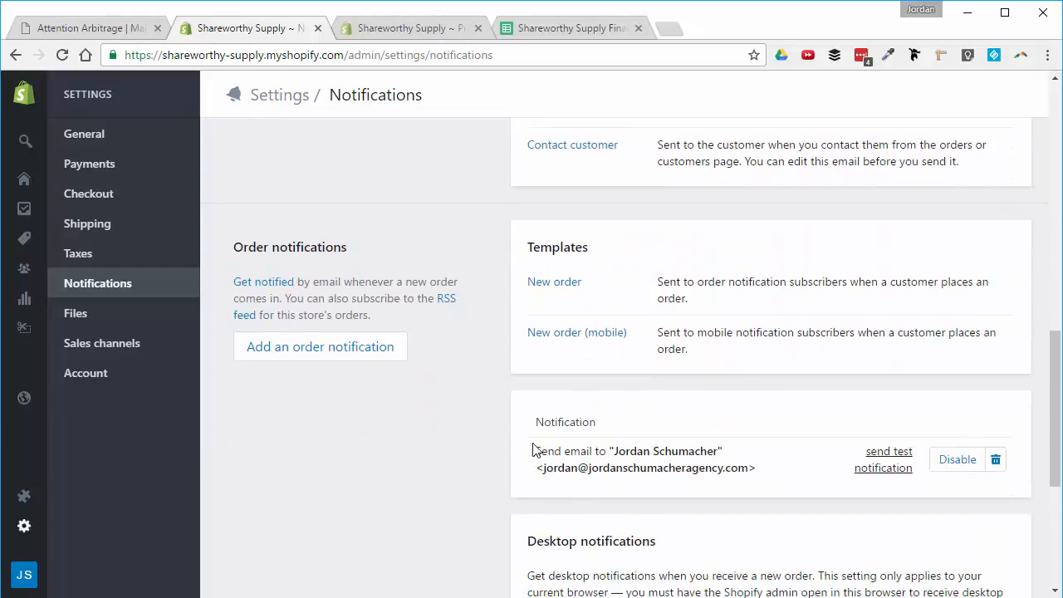
scroll(532, 450, down, 4)
scroll(520, 450, up, 10)
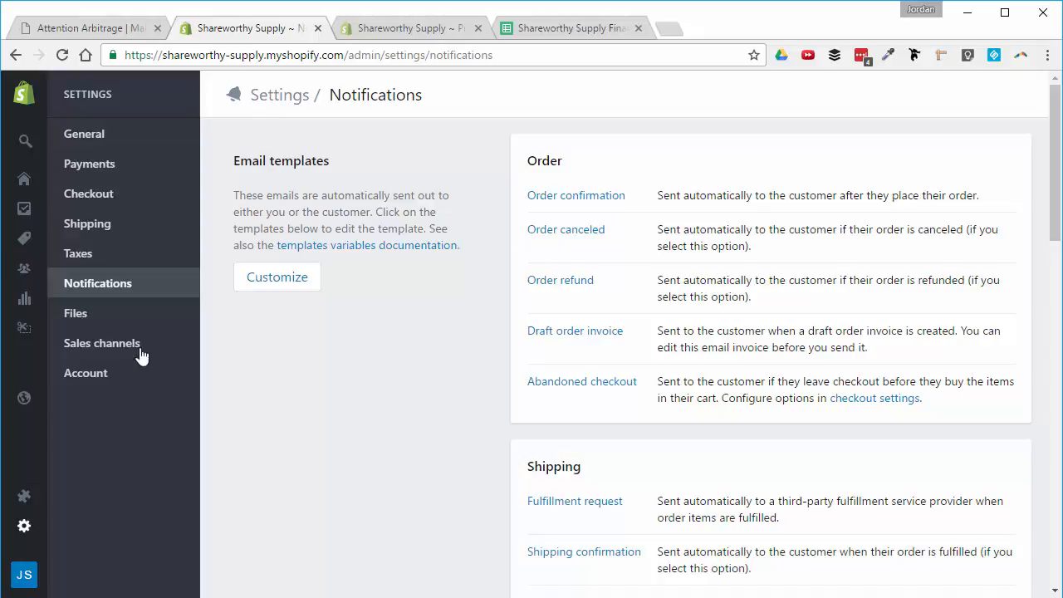
click(100, 318)
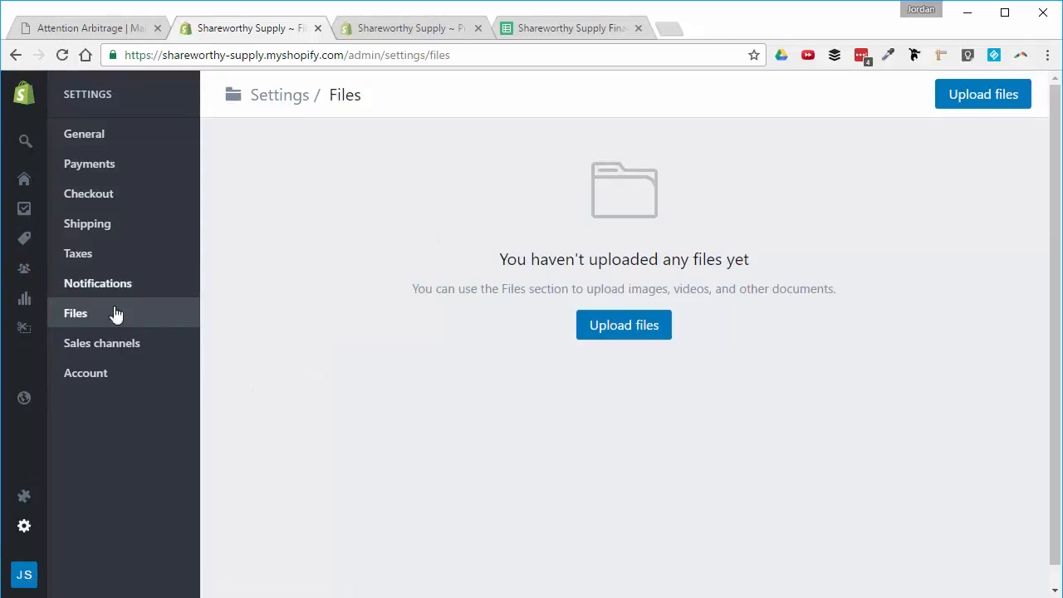
click(91, 352)
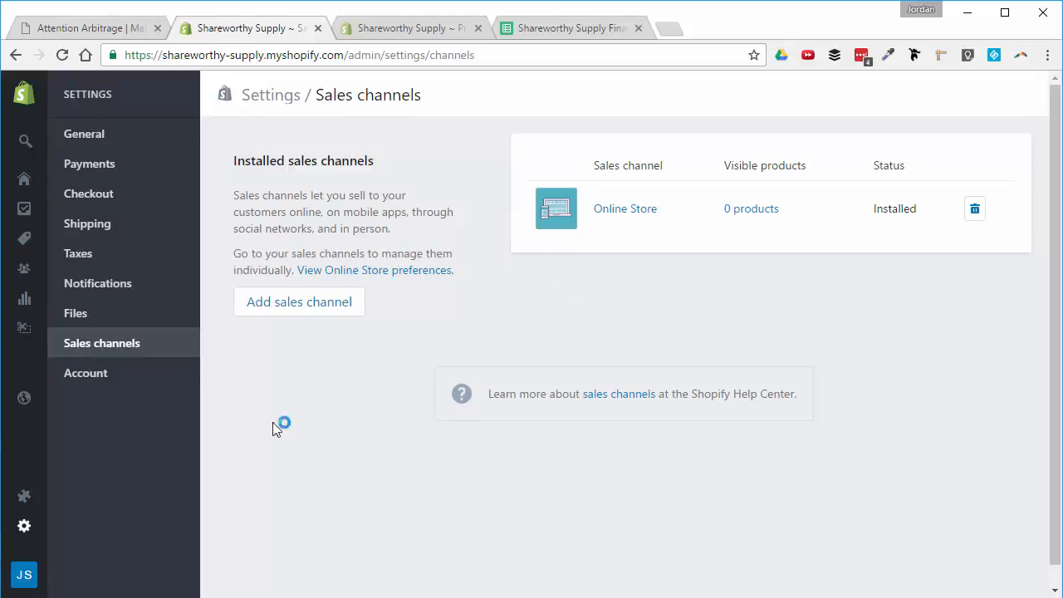
click(88, 382)
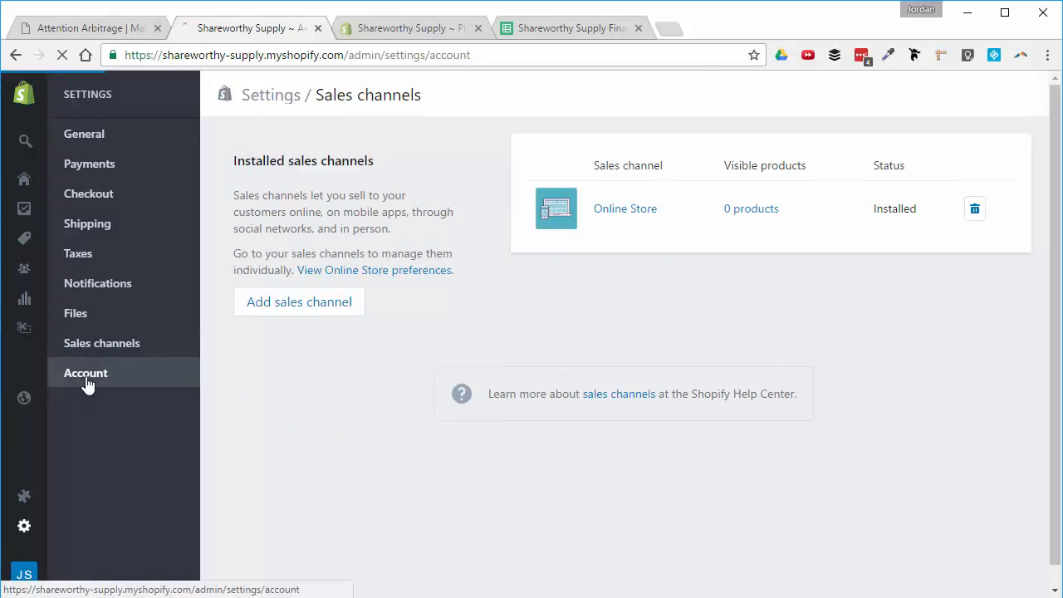
scroll(415, 462, down, 9)
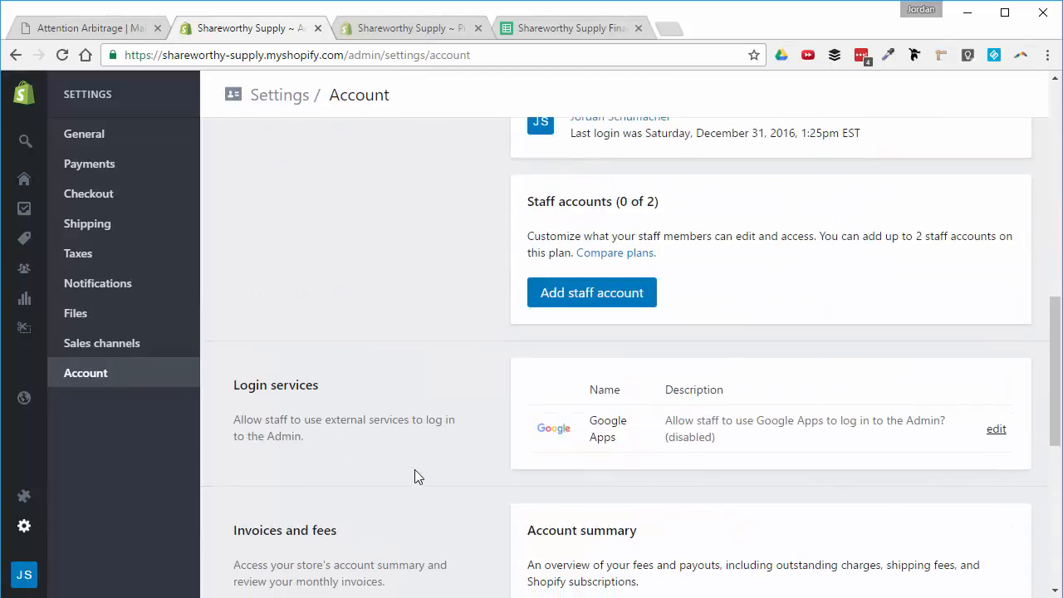
scroll(415, 470, down, 5)
scroll(414, 469, down, 1)
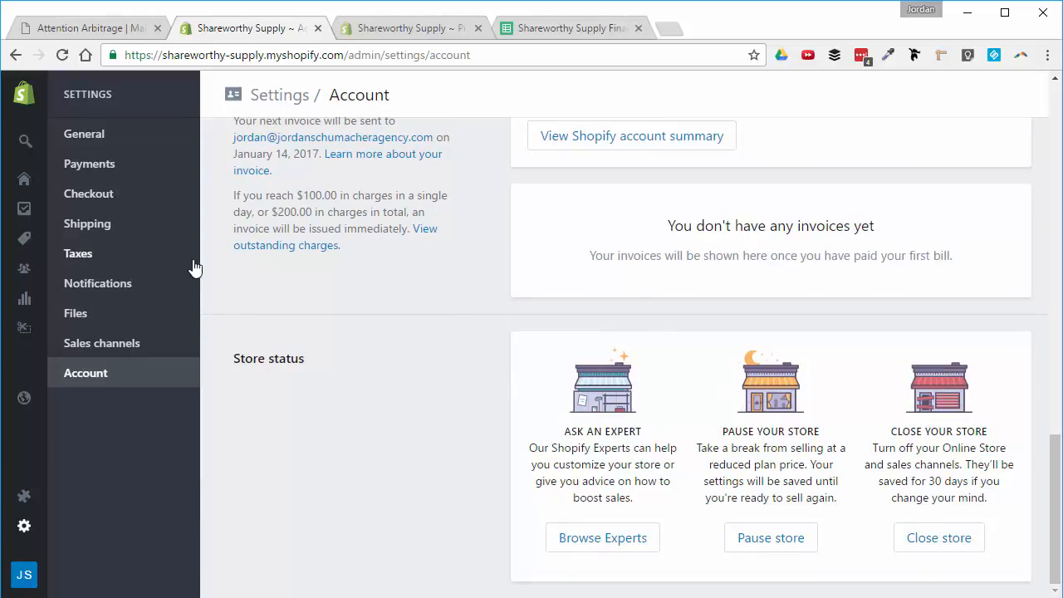
click(28, 405)
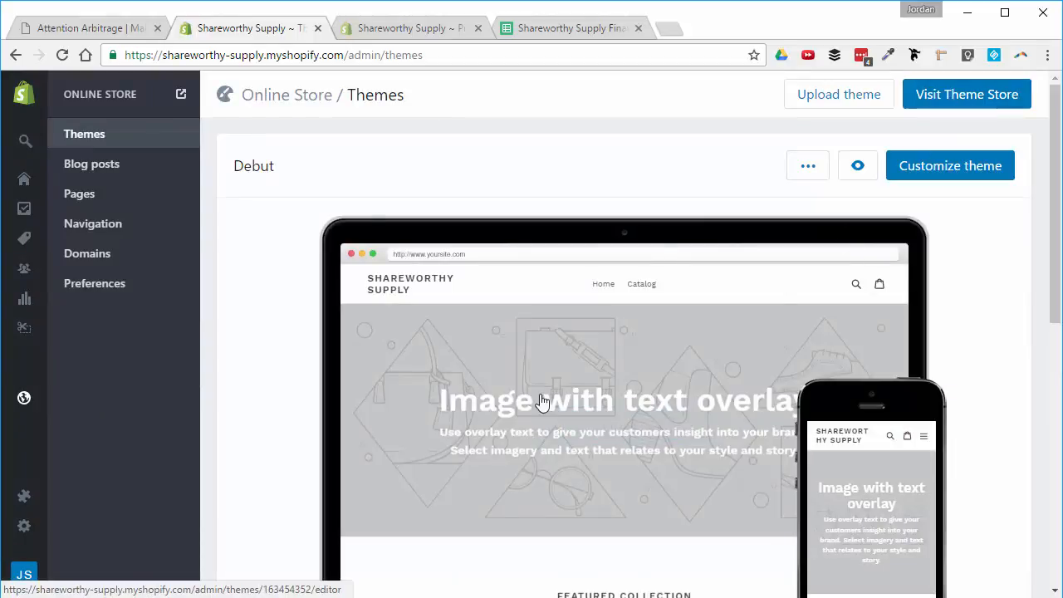
scroll(541, 403, down, 3)
scroll(800, 433, down, 3)
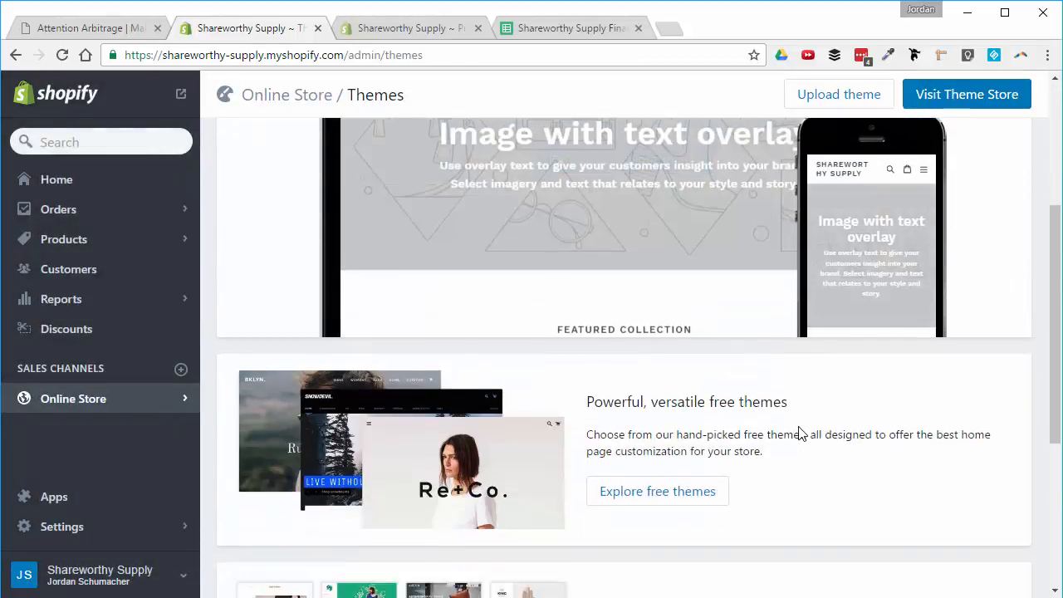
scroll(800, 433, up, 3)
scroll(800, 433, up, 3)
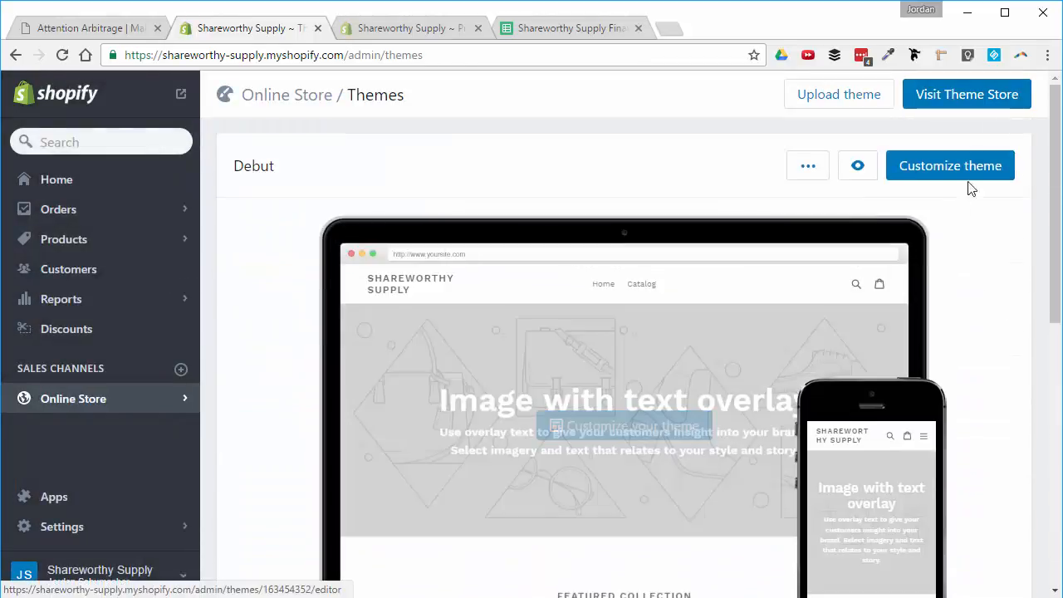
Step: Browse the Theme Store's free and paid rows, including Expression, Pacific, Kagami and Weekend
click(958, 100)
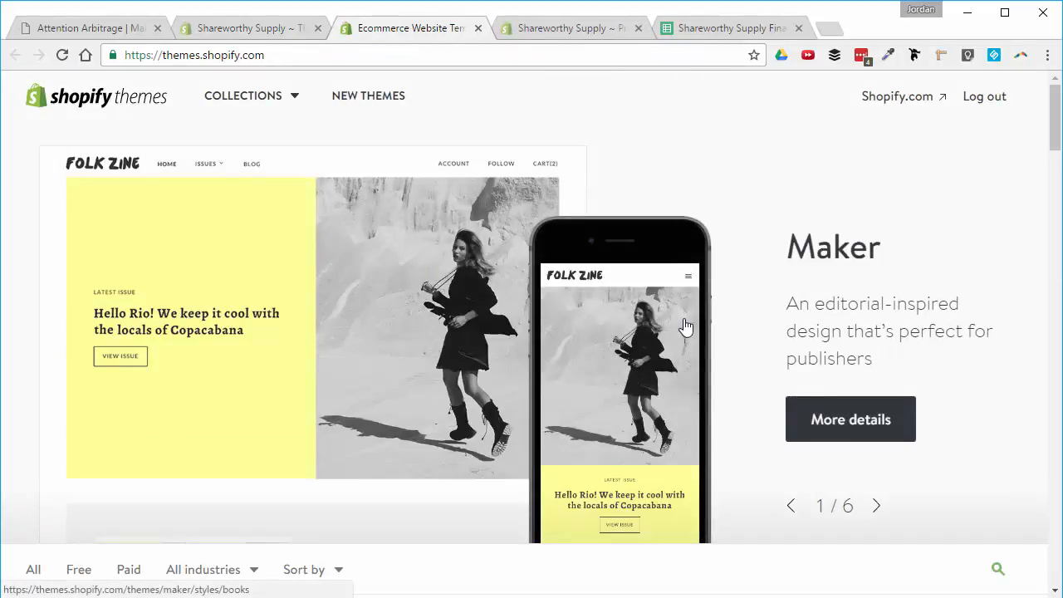
scroll(681, 331, down, 8)
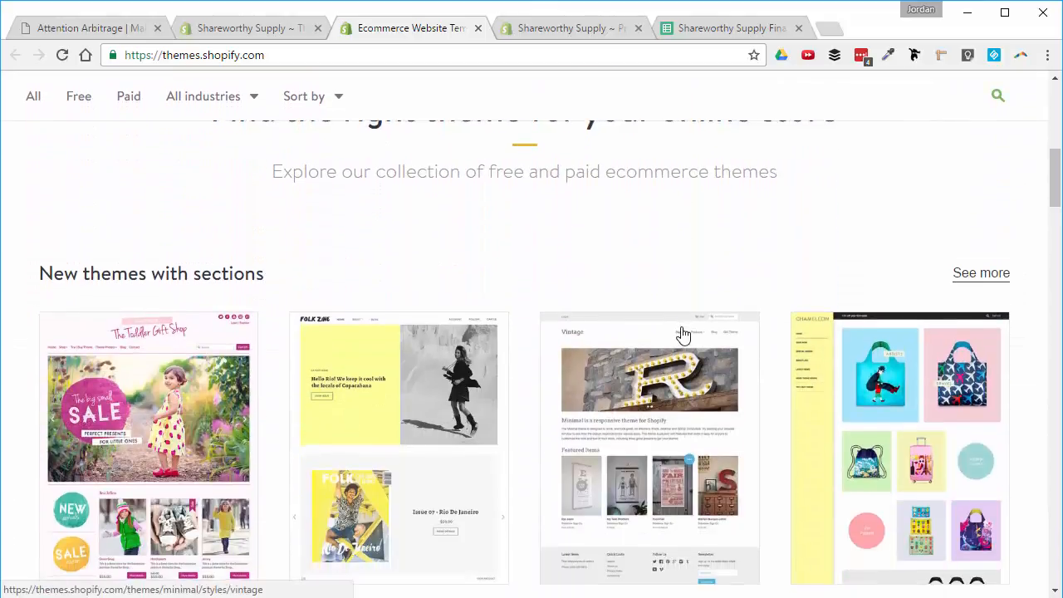
scroll(681, 331, down, 1)
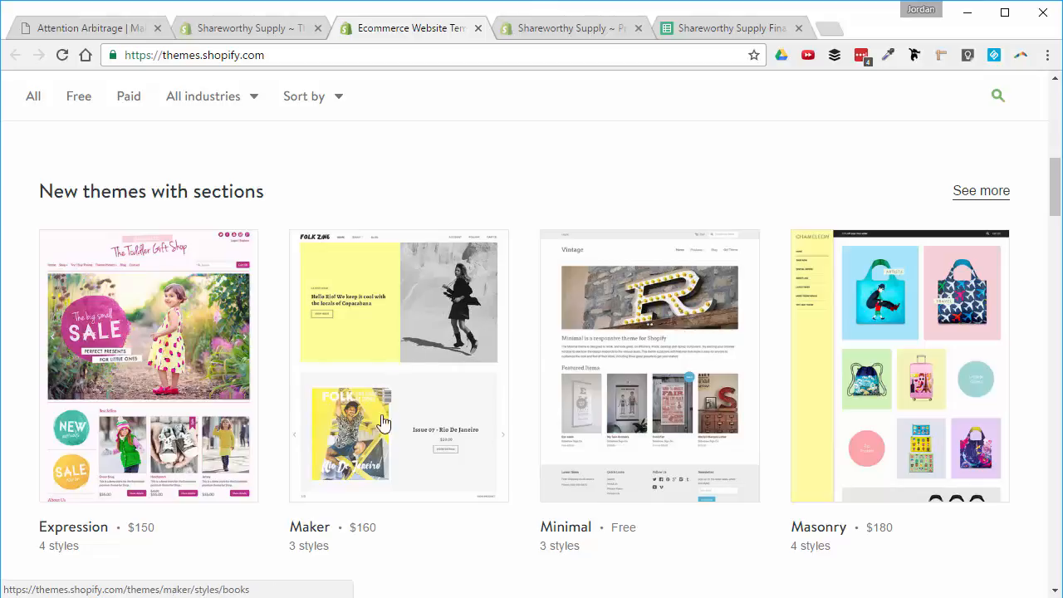
scroll(305, 431, down, 5)
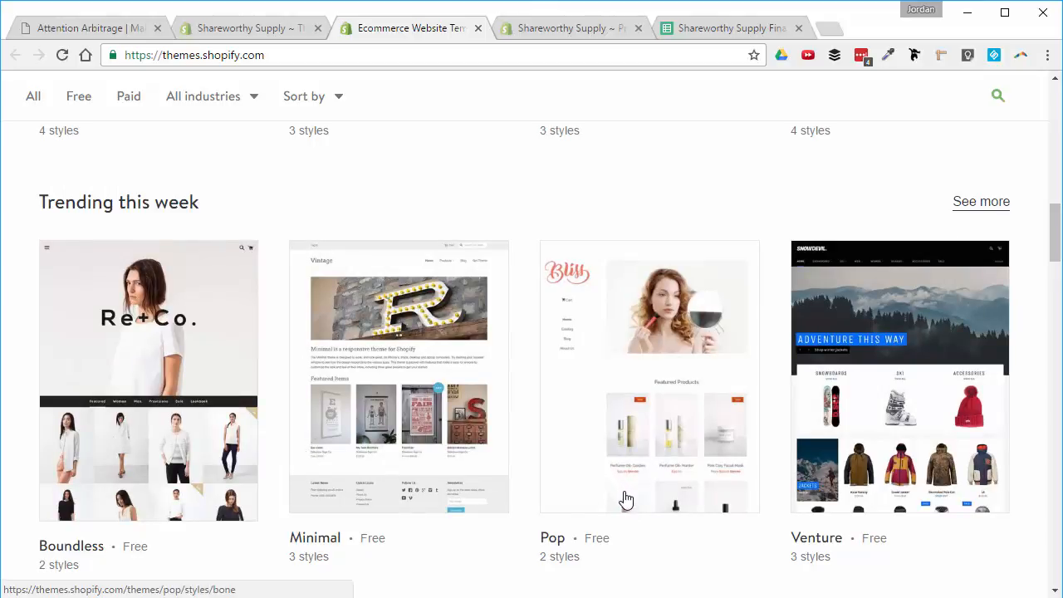
scroll(626, 499, down, 1)
scroll(626, 499, down, 3)
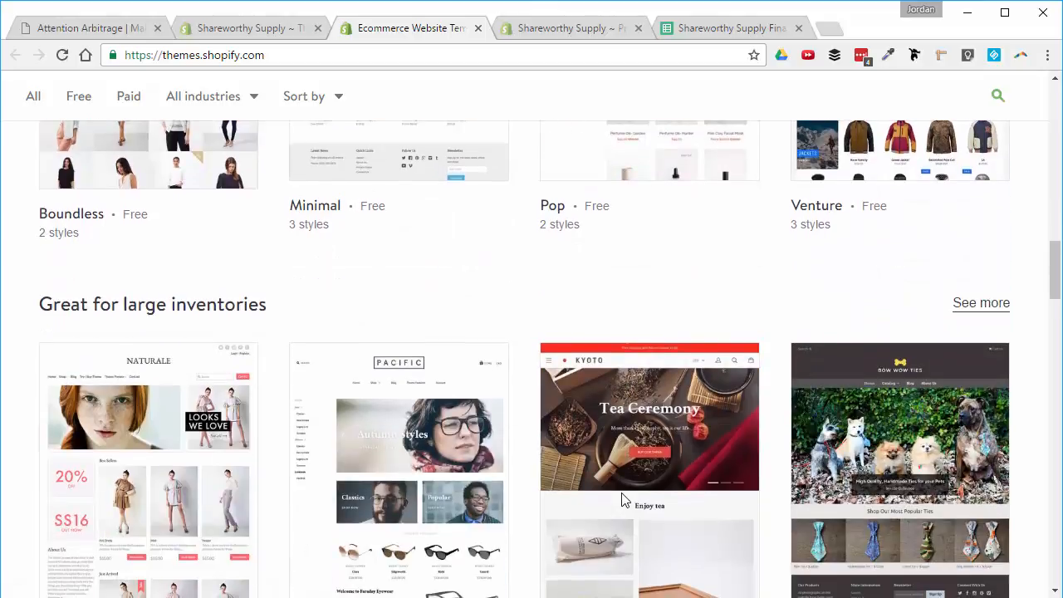
scroll(627, 499, up, 1)
scroll(626, 499, up, 2)
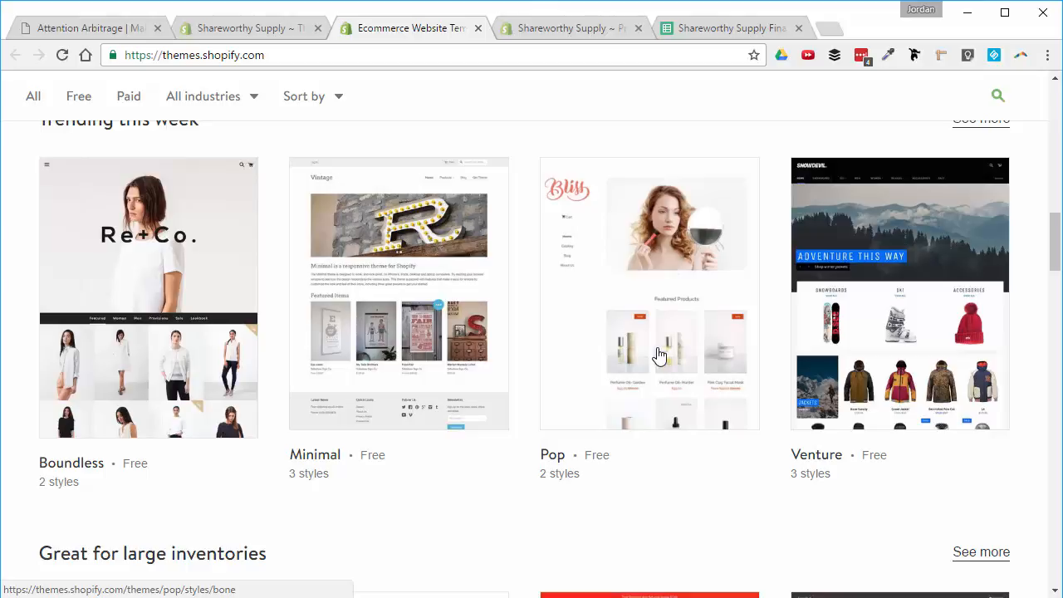
scroll(658, 356, up, 6)
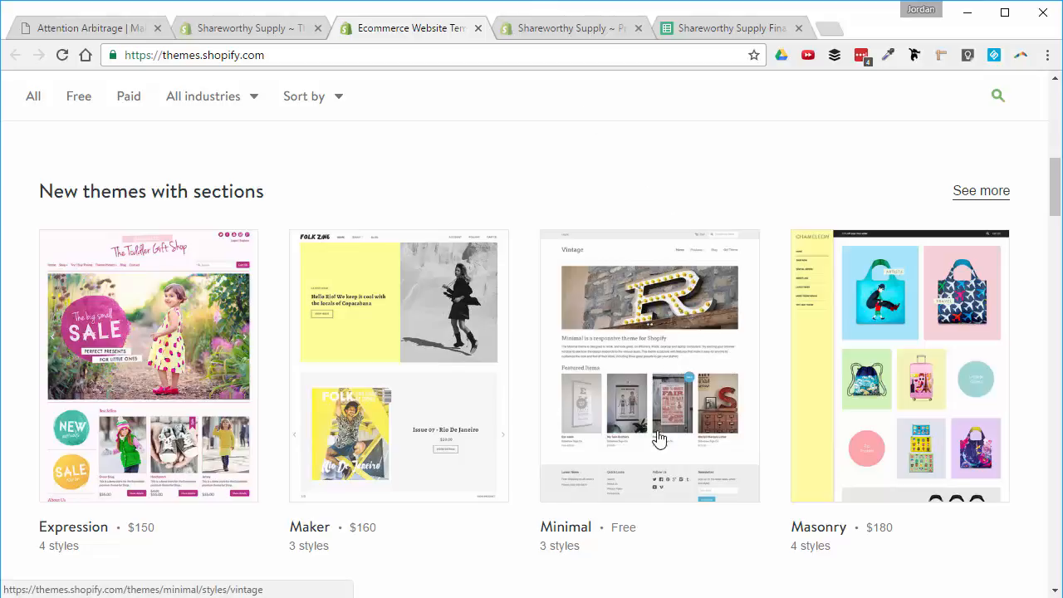
scroll(657, 438, down, 12)
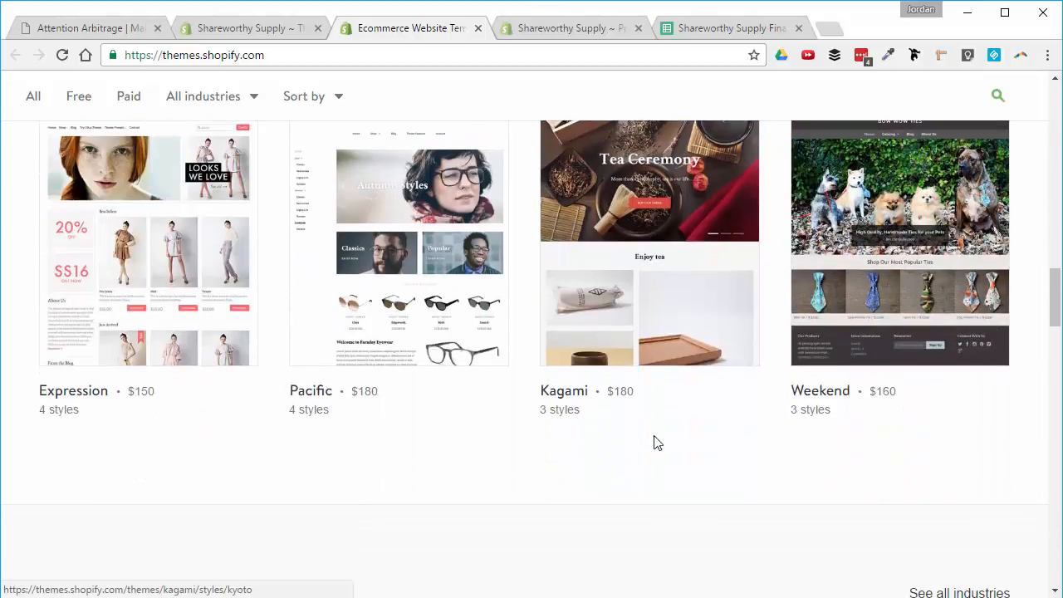
scroll(658, 443, up, 10)
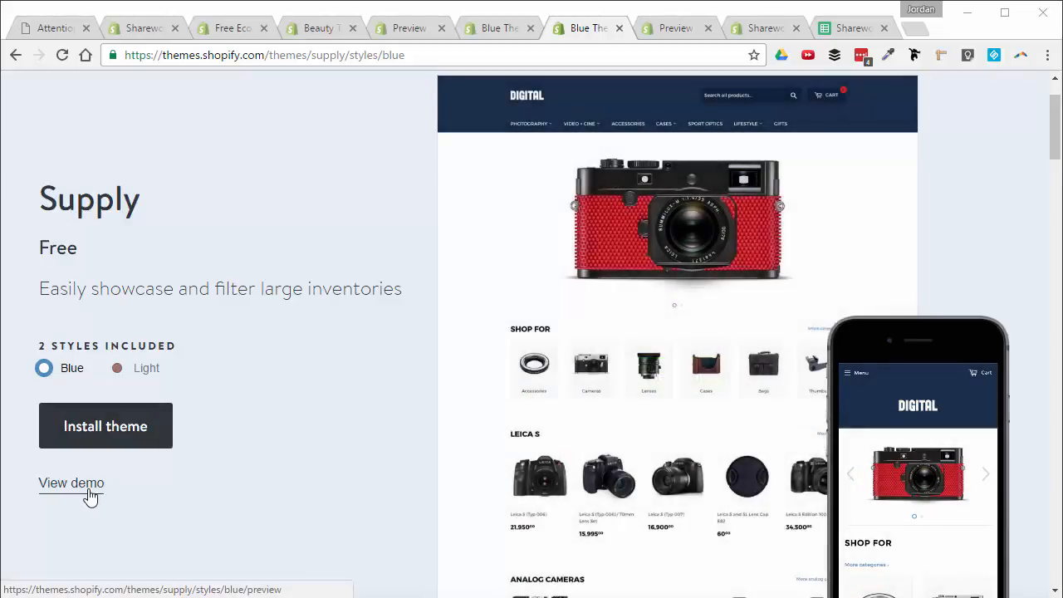
Step: Open the Supply live demo and view the Leica S (Typ 006) / 70mm Lens Set product
click(83, 484)
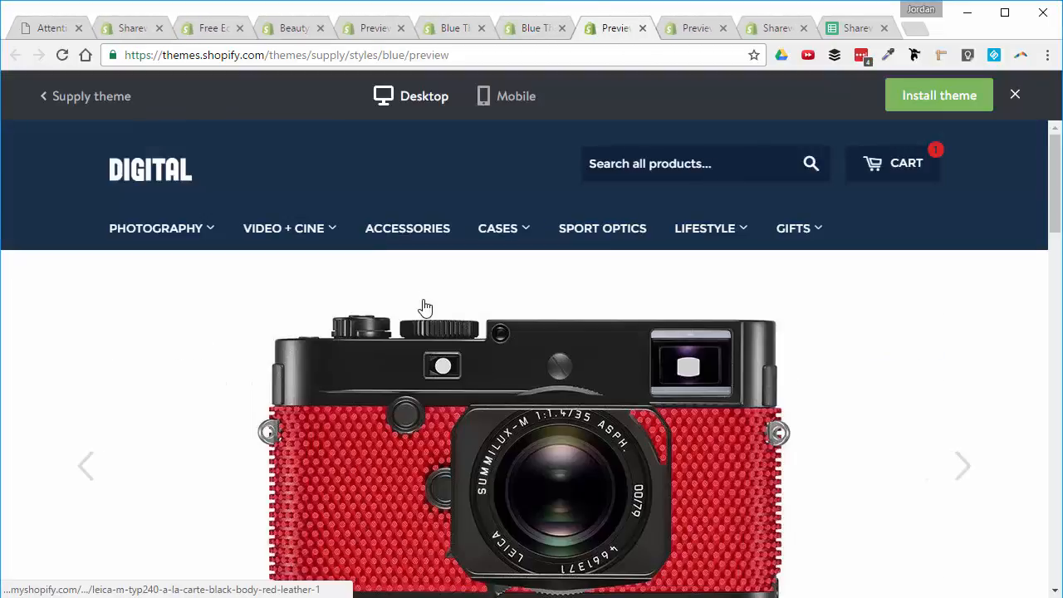
scroll(439, 382, down, 5)
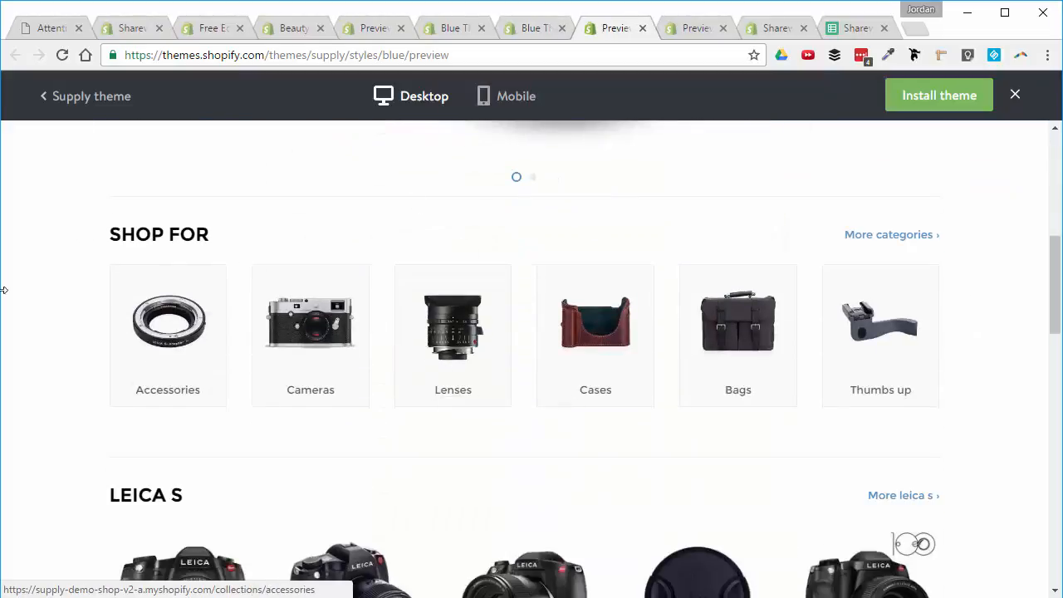
scroll(171, 421, down, 3)
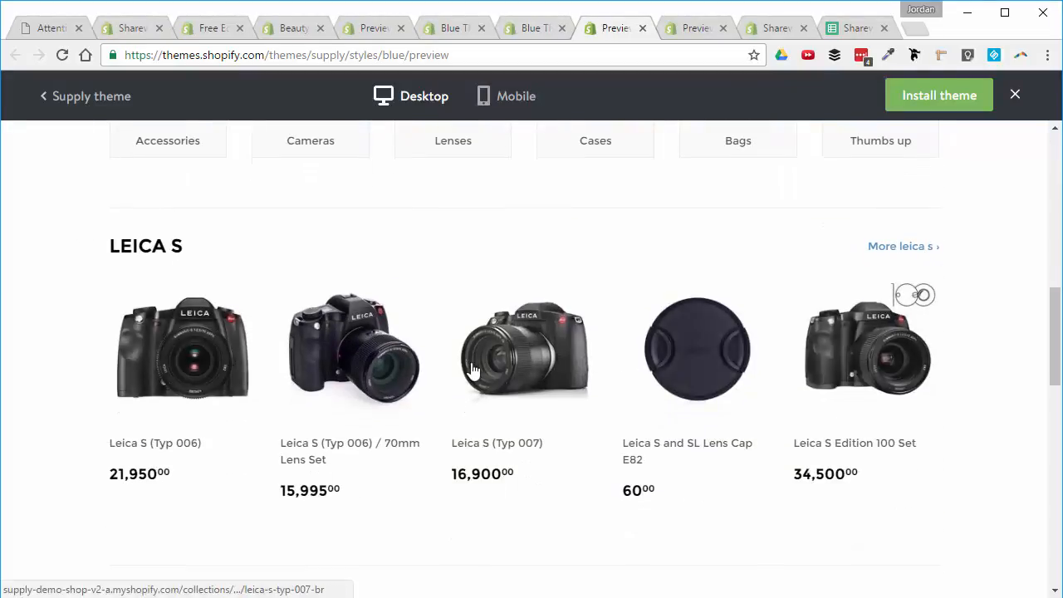
click(364, 364)
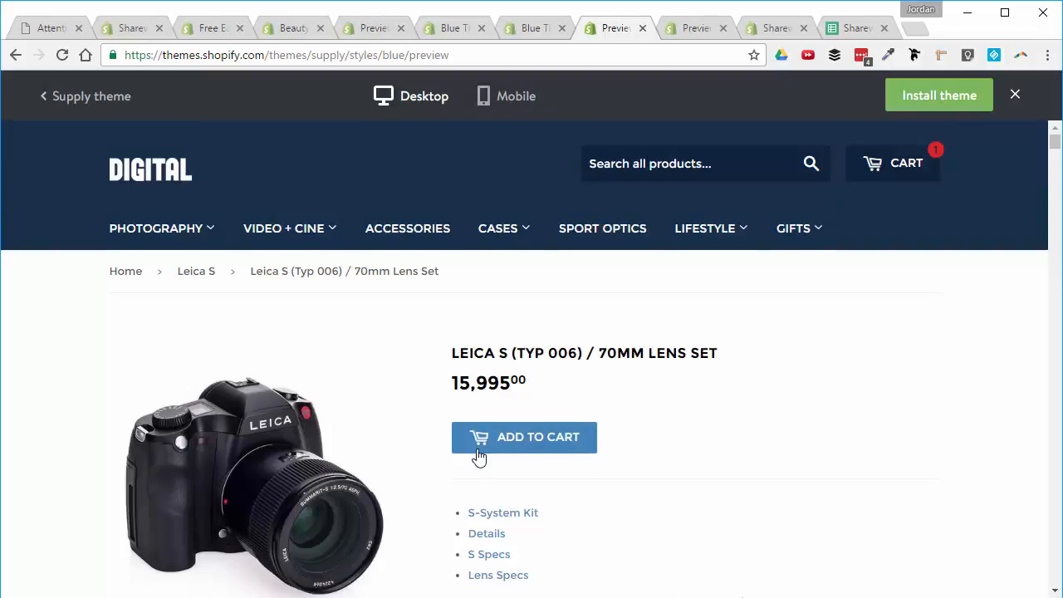
scroll(503, 336, down, 2)
scroll(511, 353, down, 4)
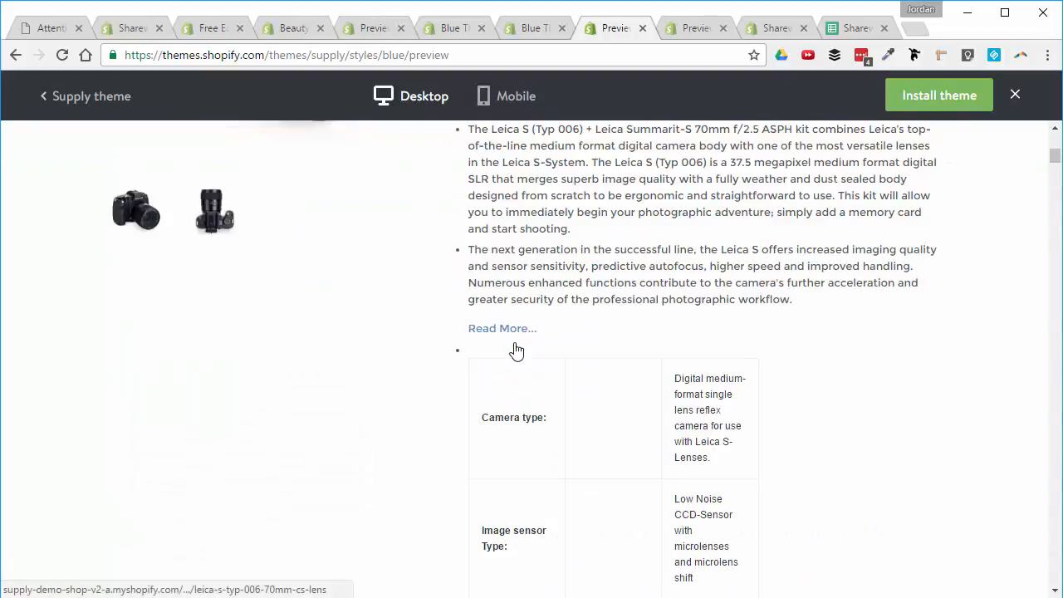
scroll(522, 344, up, 6)
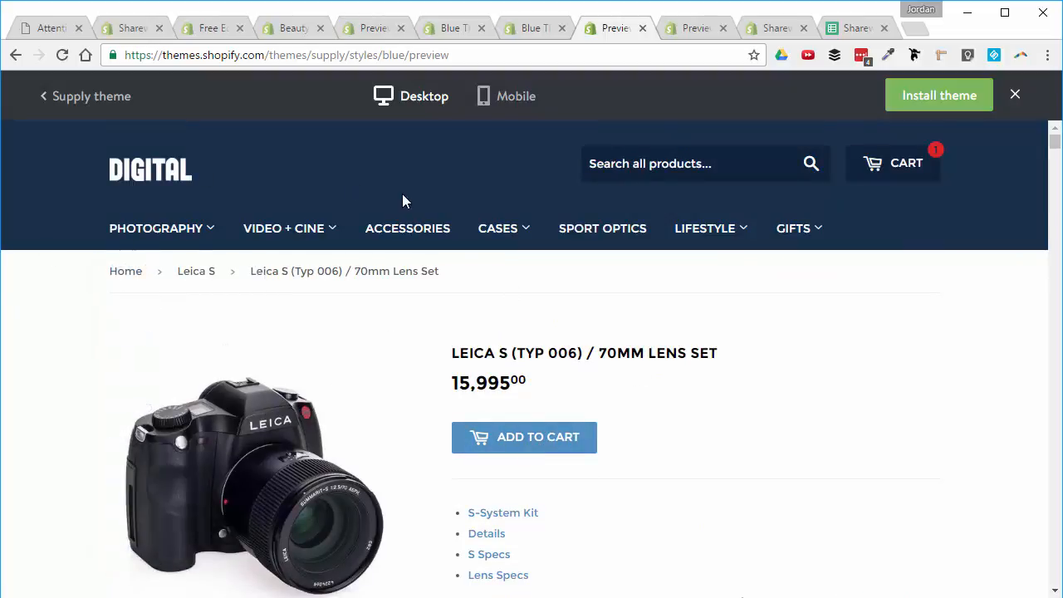
scroll(222, 494, down, 4)
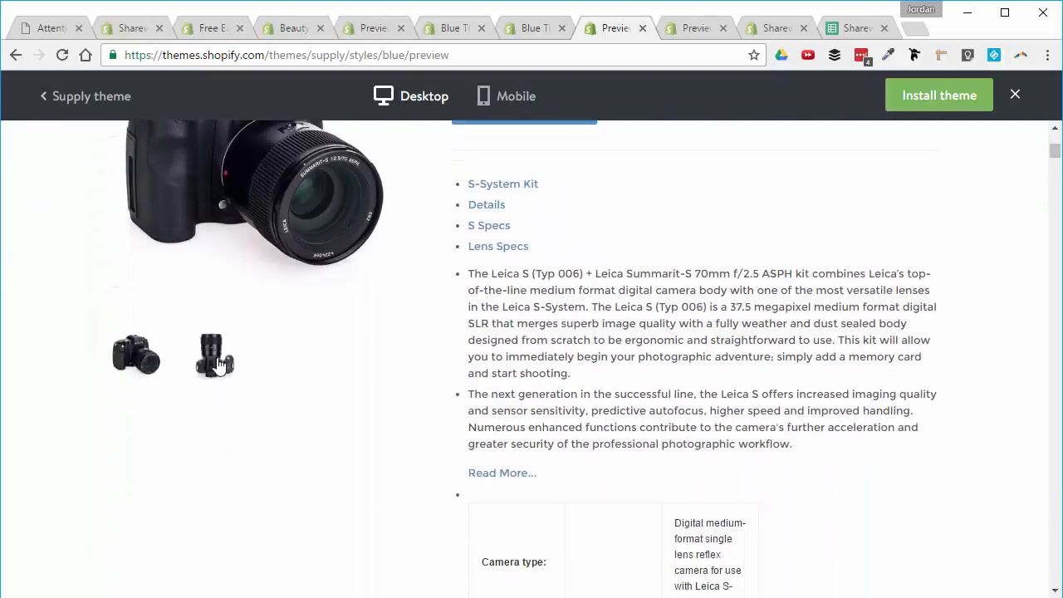
scroll(417, 481, up, 3)
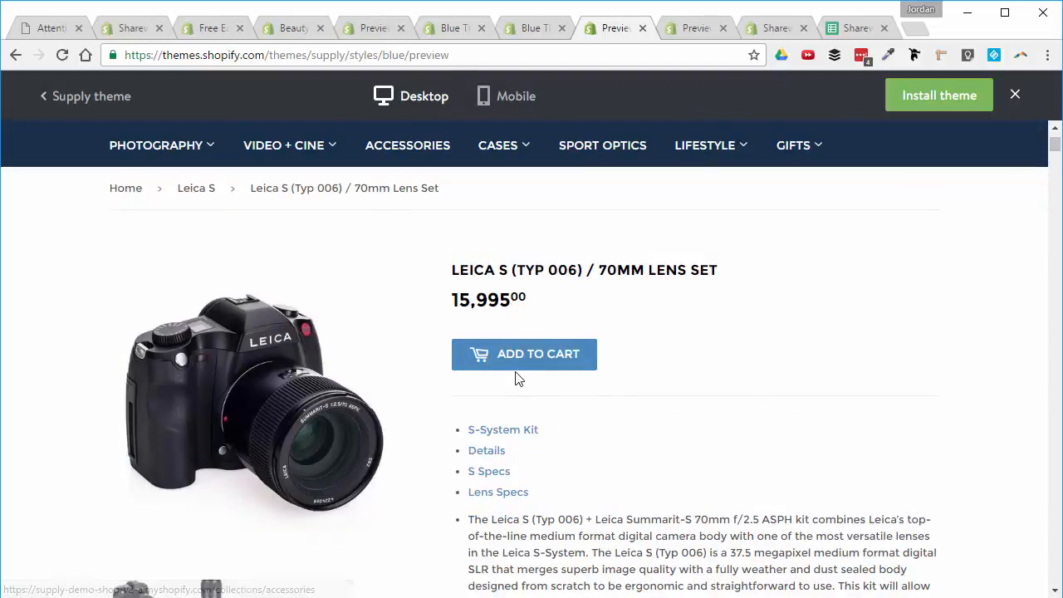
scroll(611, 536, down, 10)
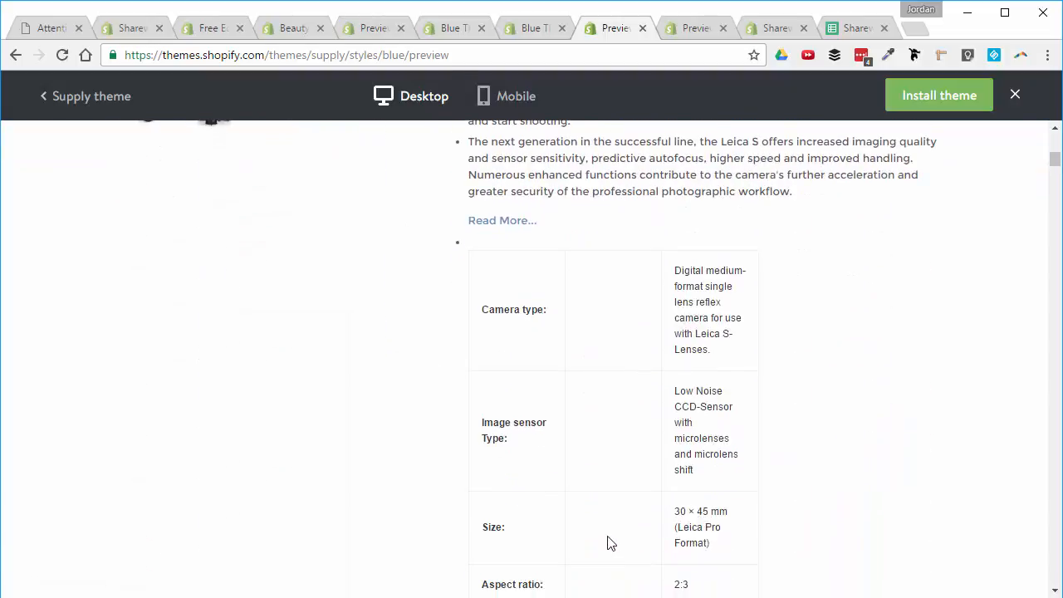
scroll(606, 540, up, 10)
scroll(606, 544, up, 2)
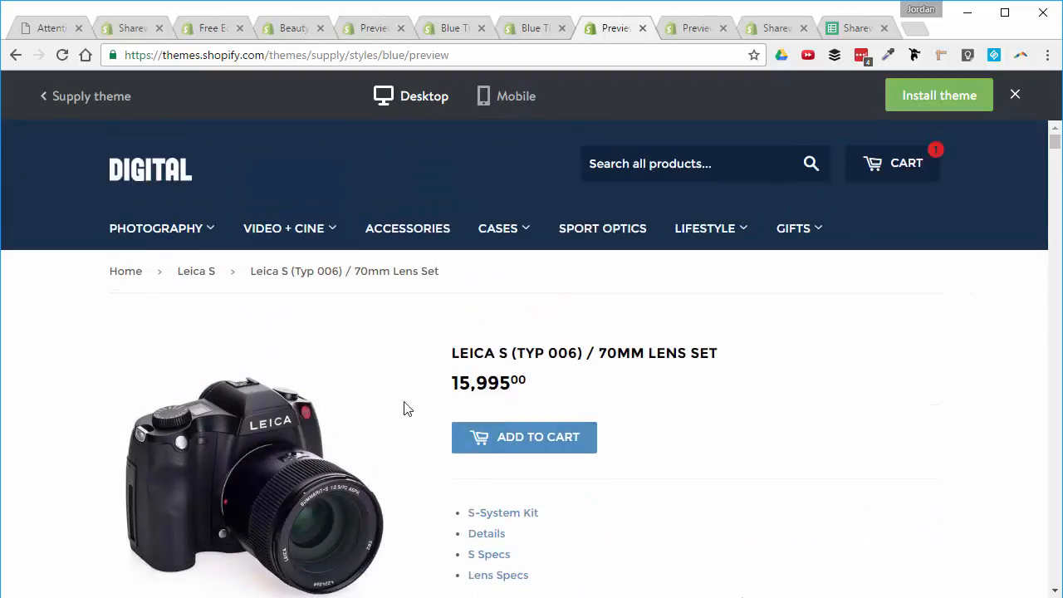
scroll(254, 523, down, 1)
scroll(254, 523, down, 2)
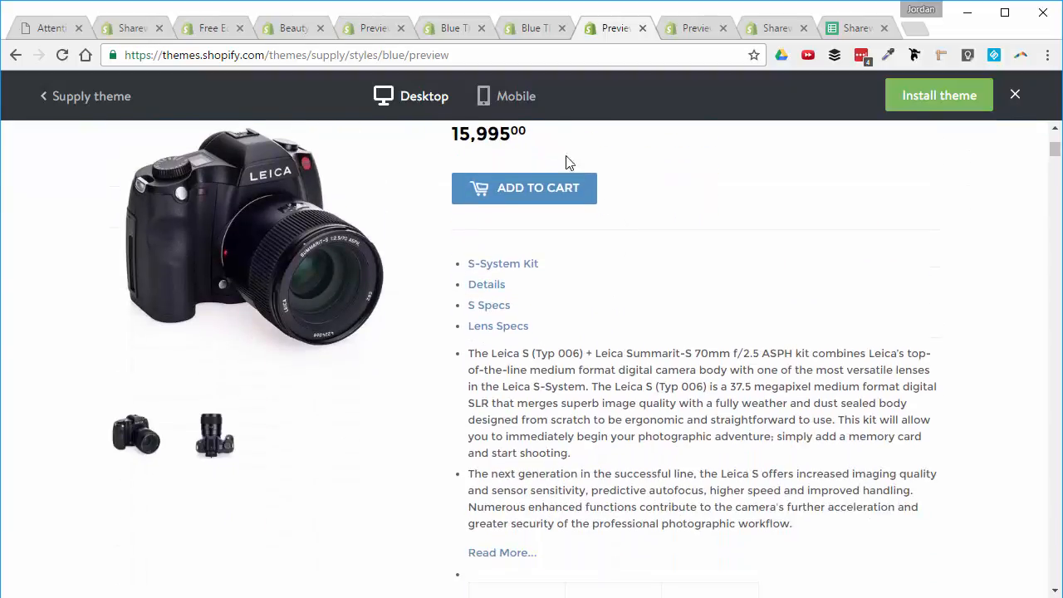
Step: In mobile view, add the Leica lens set to the cart, remove the Artisan bag insert, and try checkout
click(504, 96)
scroll(588, 316, up, 2)
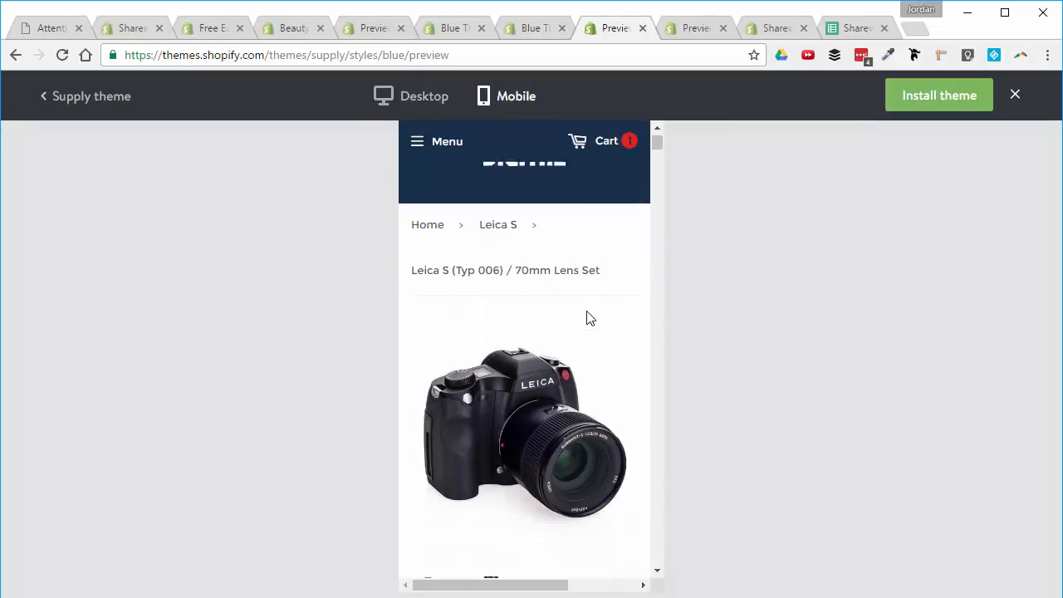
scroll(532, 374, down, 4)
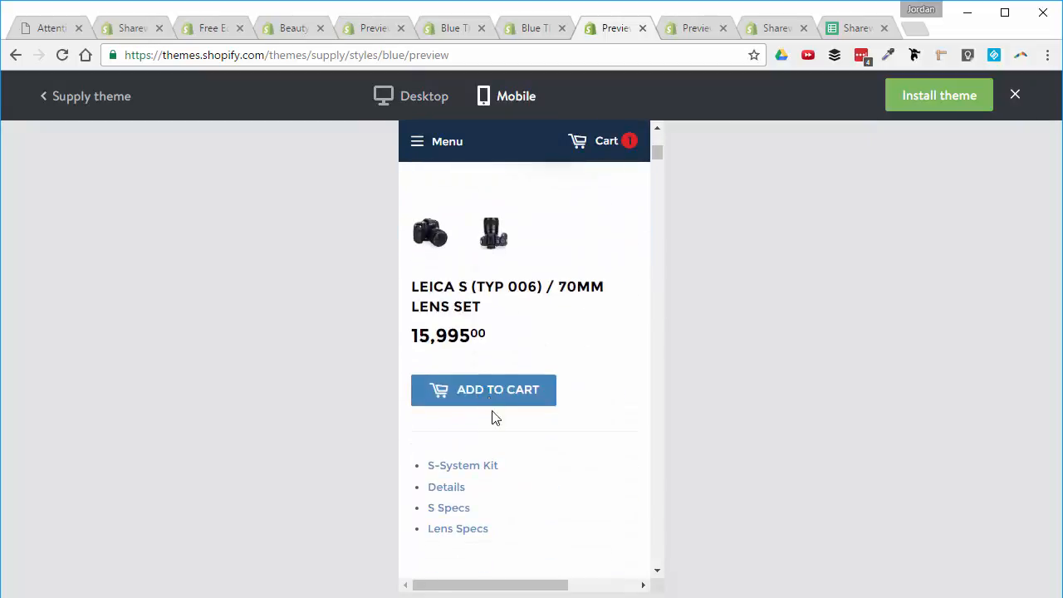
click(483, 402)
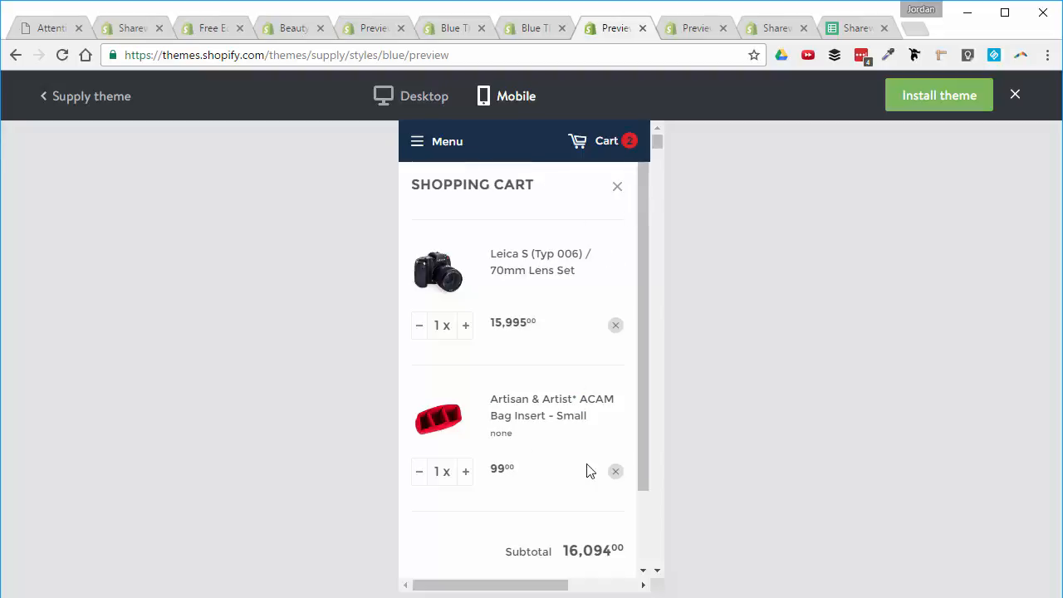
click(615, 471)
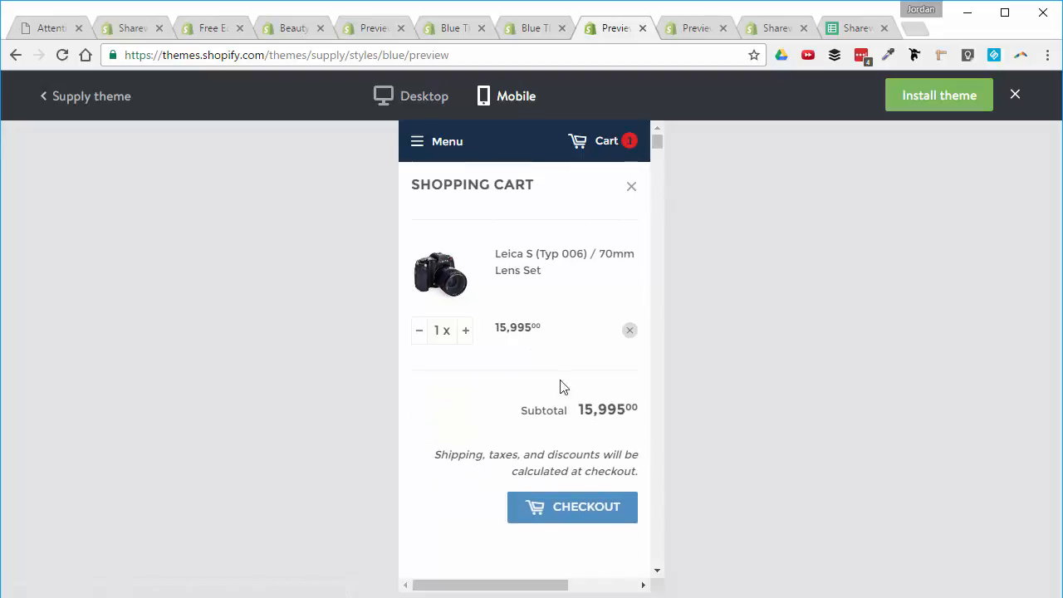
click(587, 515)
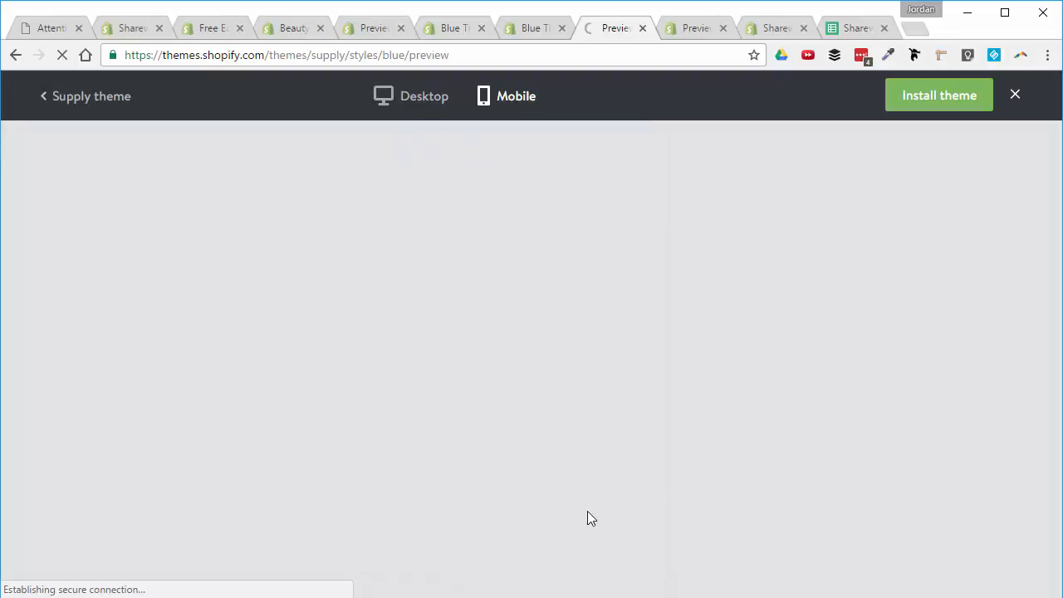
scroll(546, 295, down, 4)
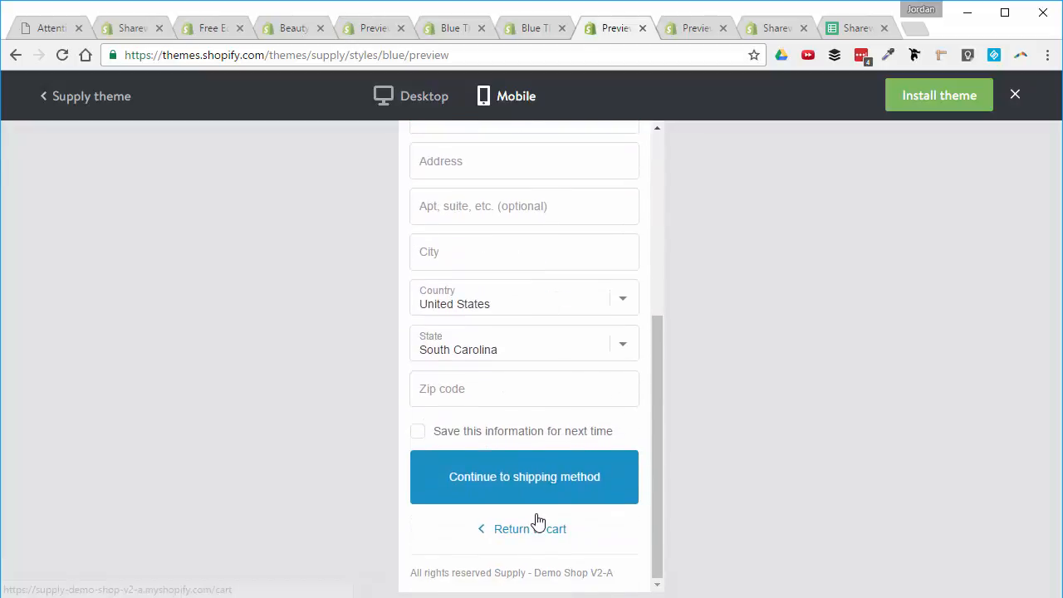
scroll(538, 521, up, 4)
scroll(555, 380, down, 3)
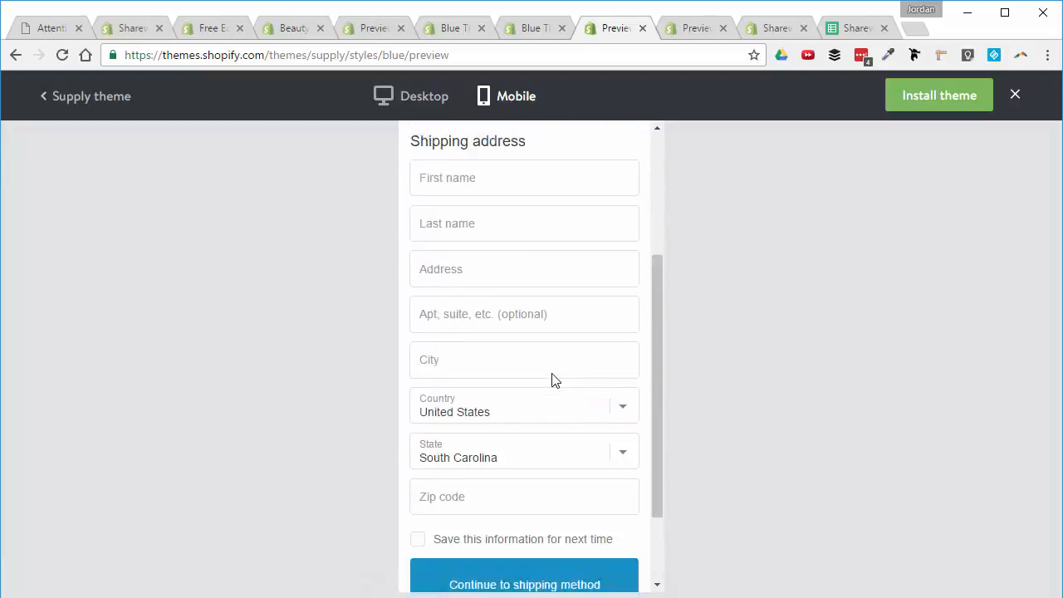
scroll(555, 380, down, 2)
Step: Return from checkout to the cart and toggle the mobile navigation menu open and closed twice
click(532, 534)
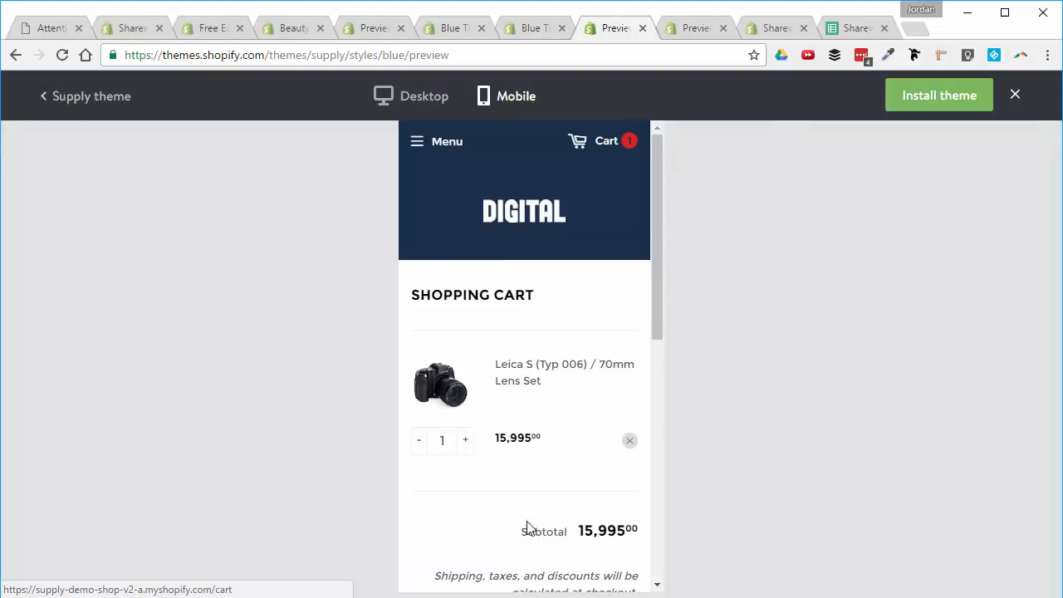
click(446, 142)
click(447, 142)
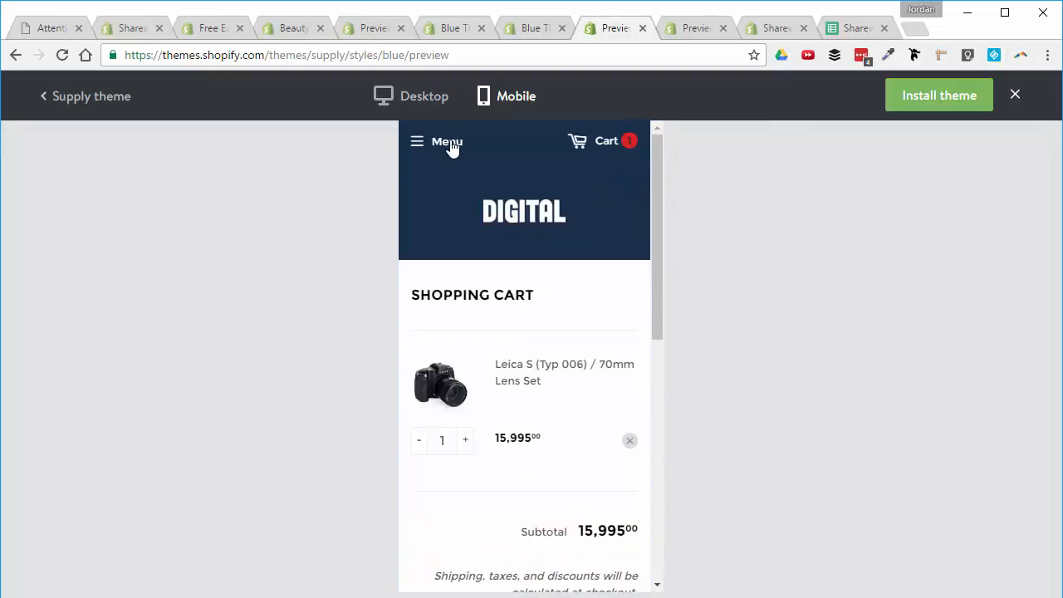
click(447, 142)
click(447, 142)
Step: Install the Supply Blue style, publish it as the live theme, and go to the Theme Manager
click(970, 95)
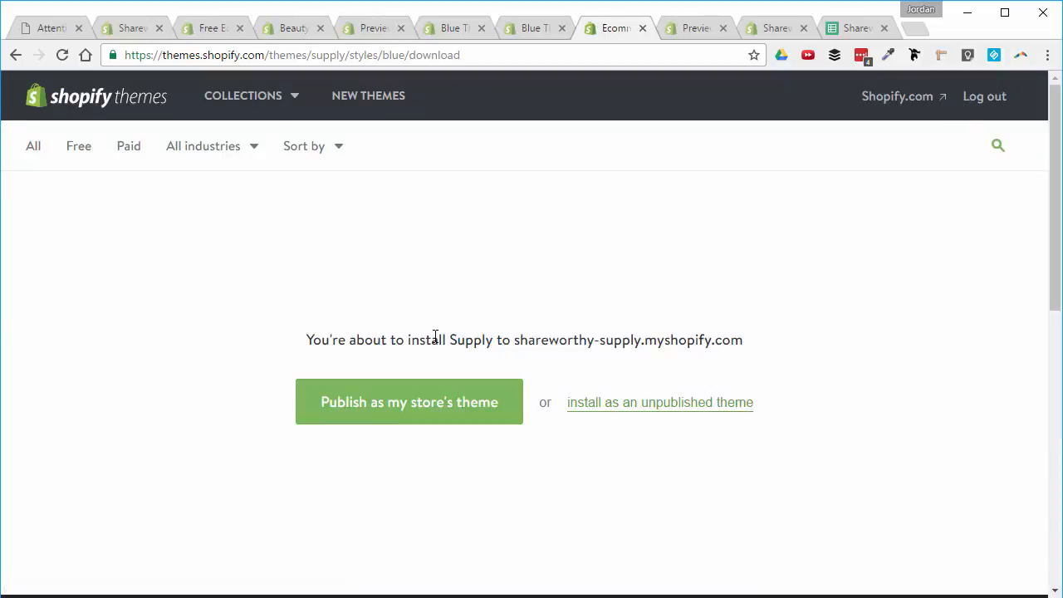
click(407, 407)
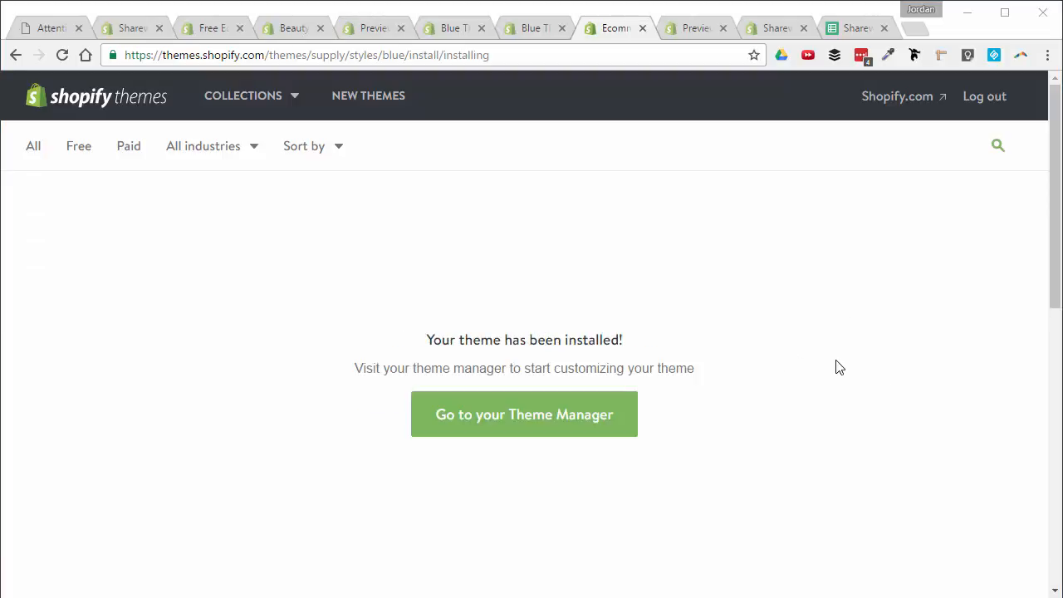
click(496, 428)
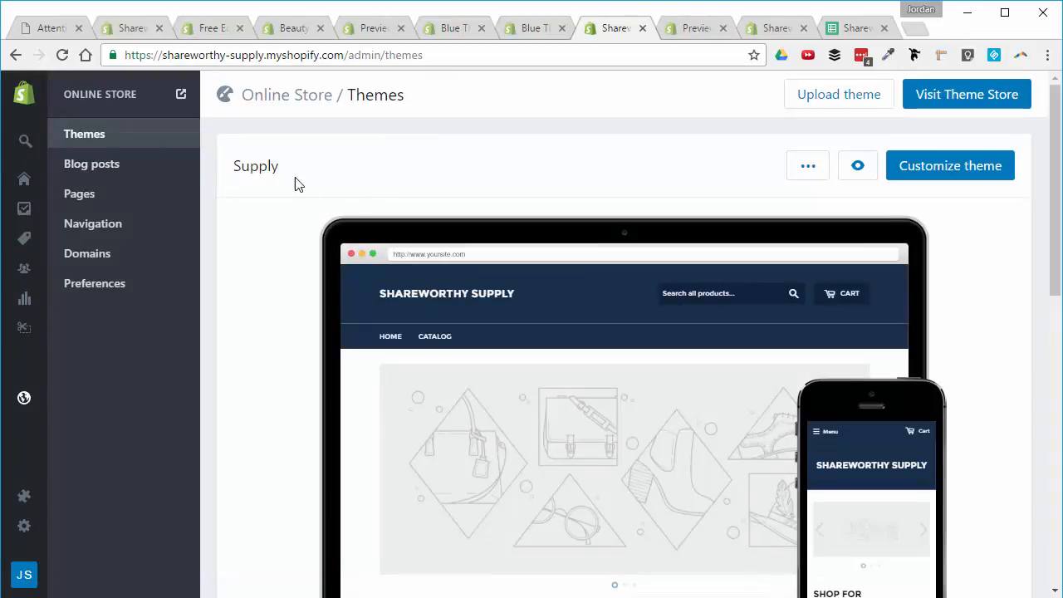
Step: Launch Customize theme on the live Supply theme card from the Themes page
scroll(995, 315, down, 3)
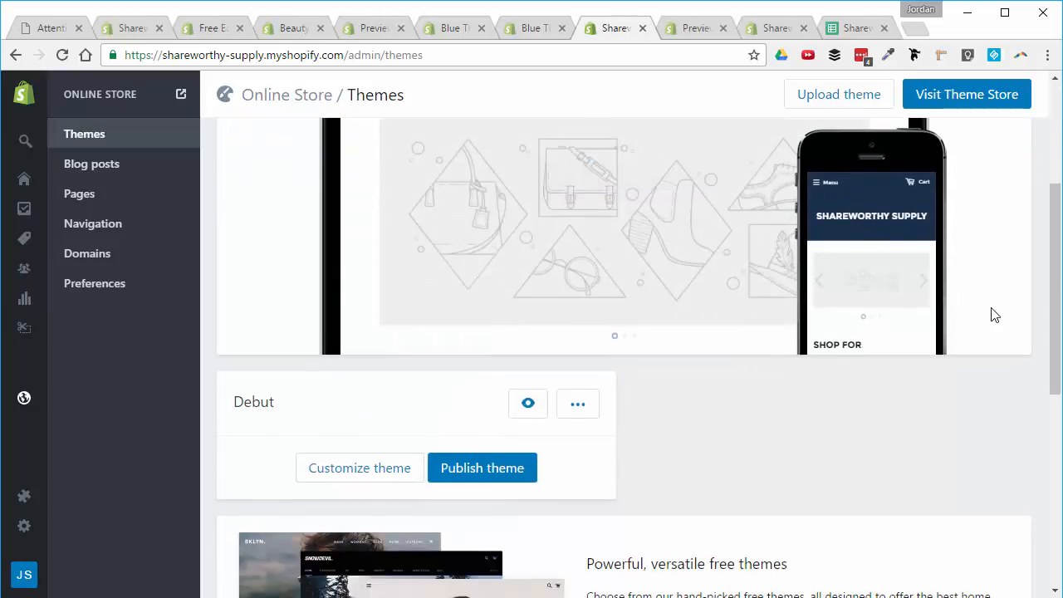
scroll(994, 315, up, 3)
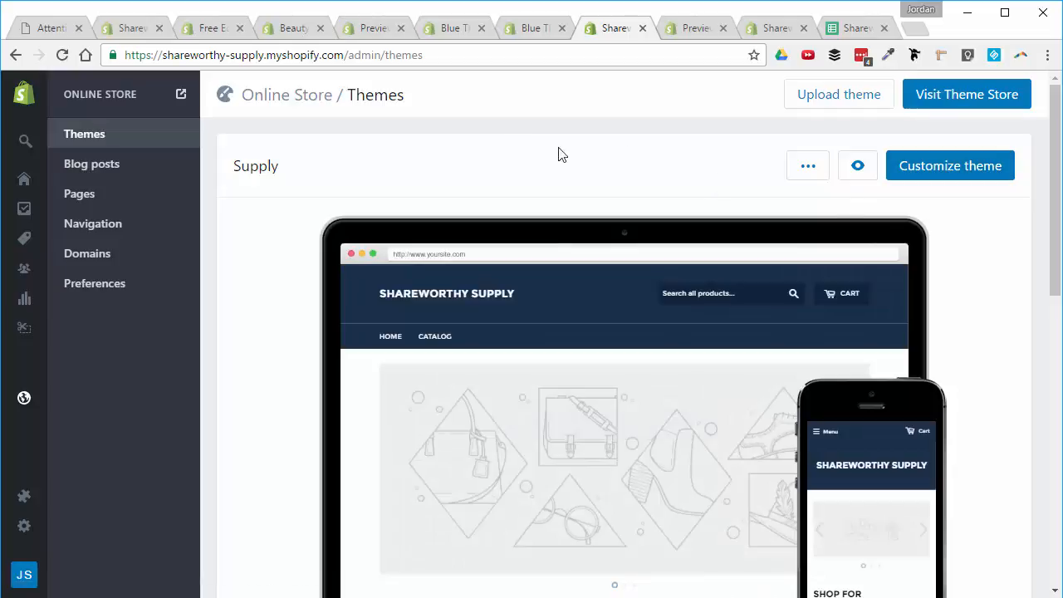
click(942, 172)
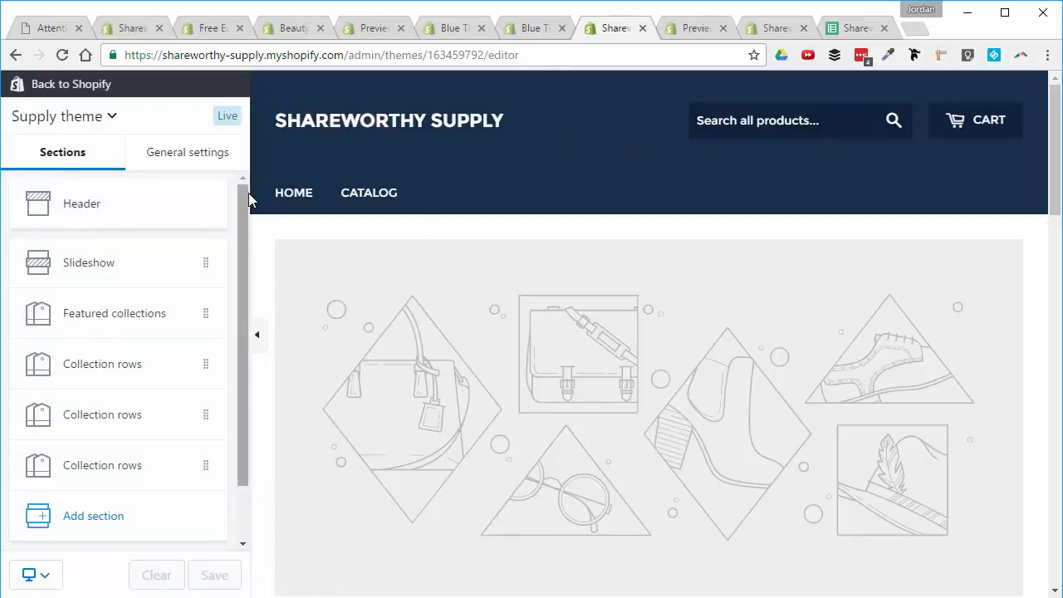
Step: Open the Header section settings, keeping Main menu as the header menu
click(116, 214)
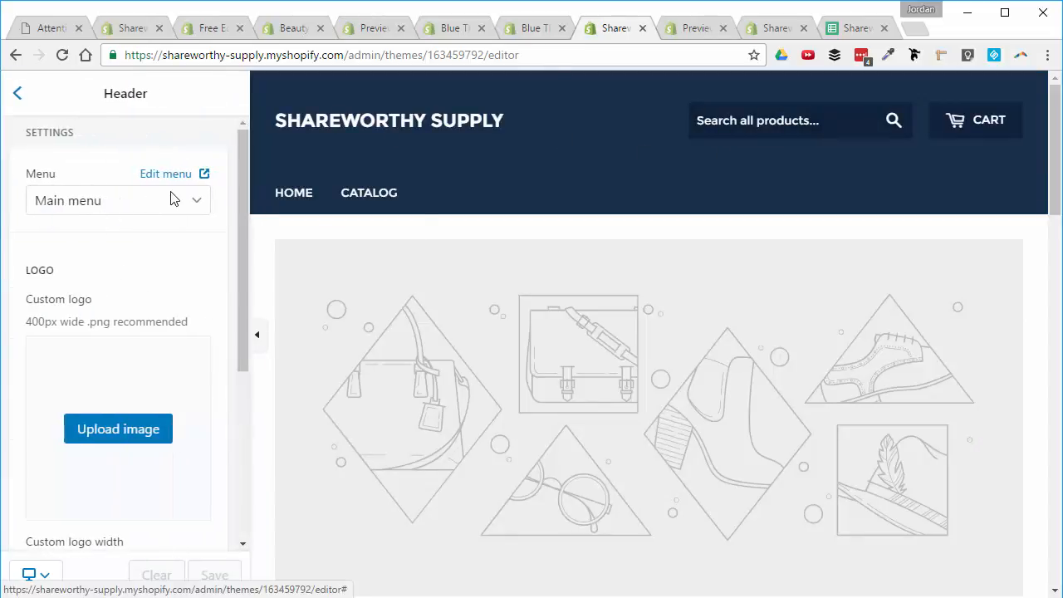
click(150, 211)
click(150, 210)
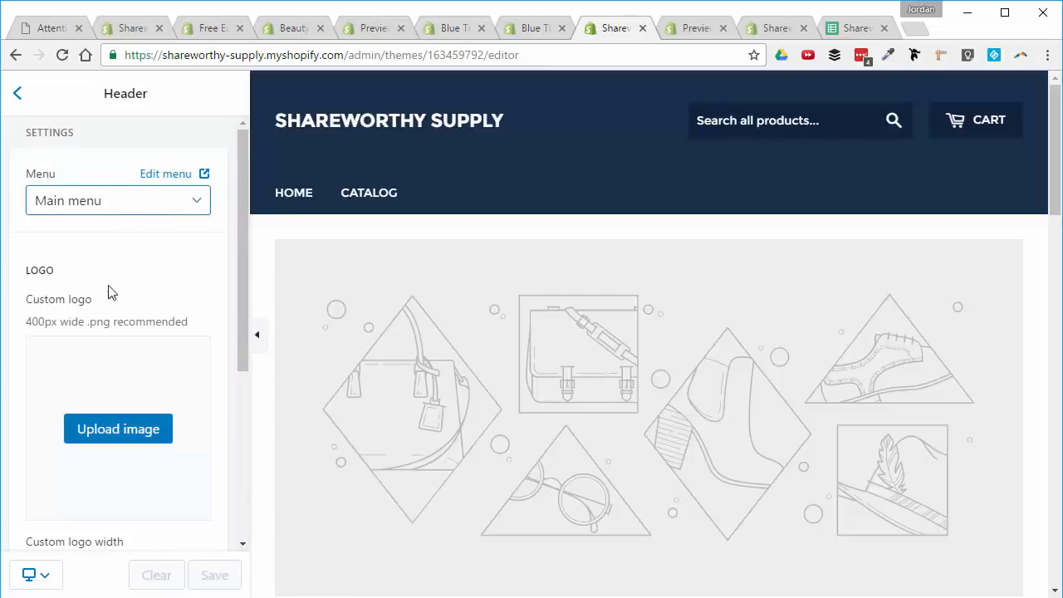
drag(242, 299, 246, 504)
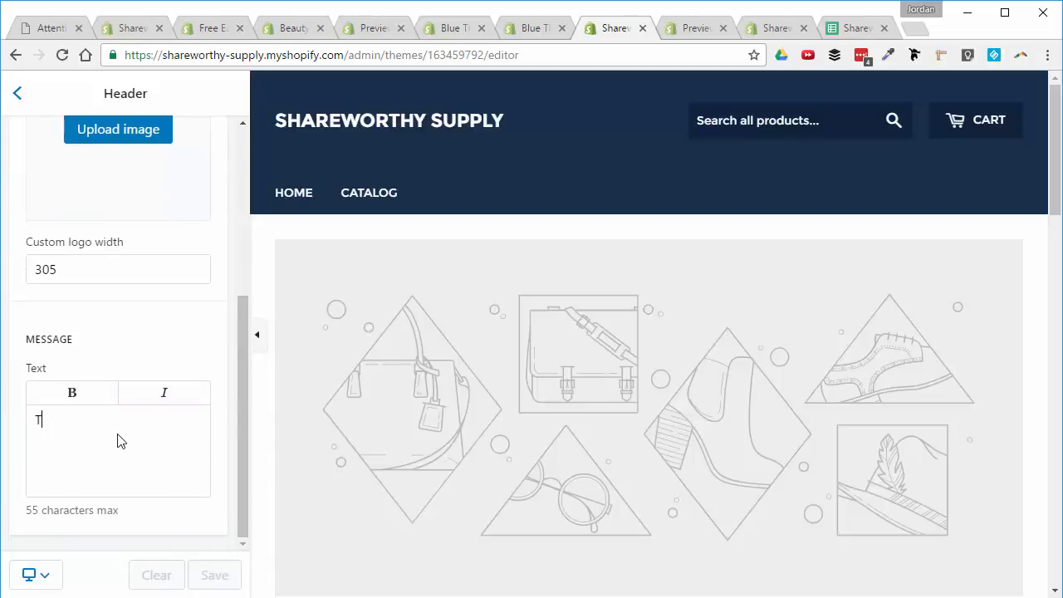
text(he best products online)
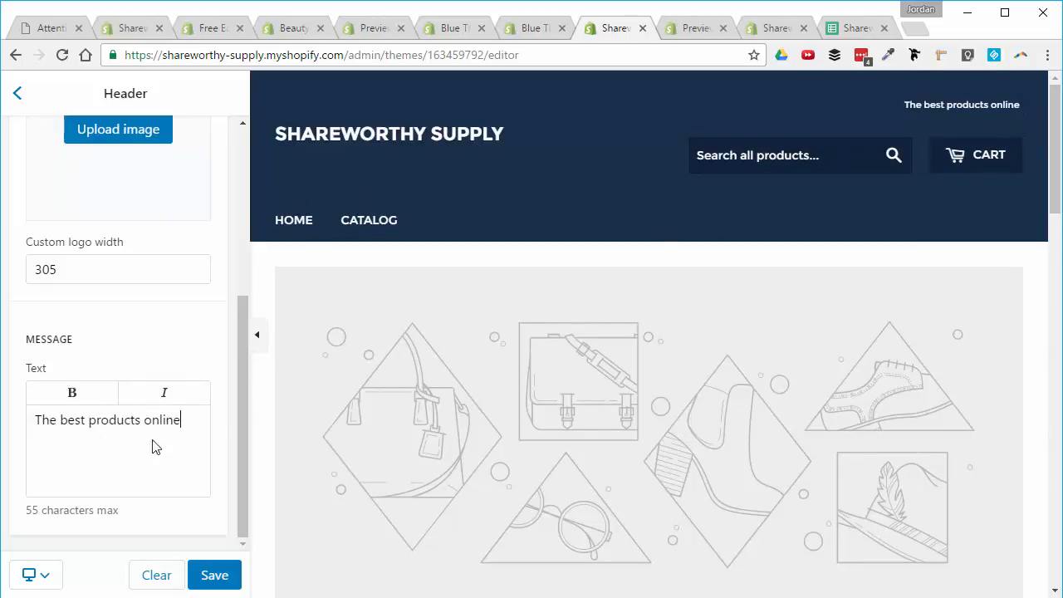
Step: Replace the old header message with one asking customers to call the store's phone number
drag(182, 421, 1, 435)
key(BackSpace)
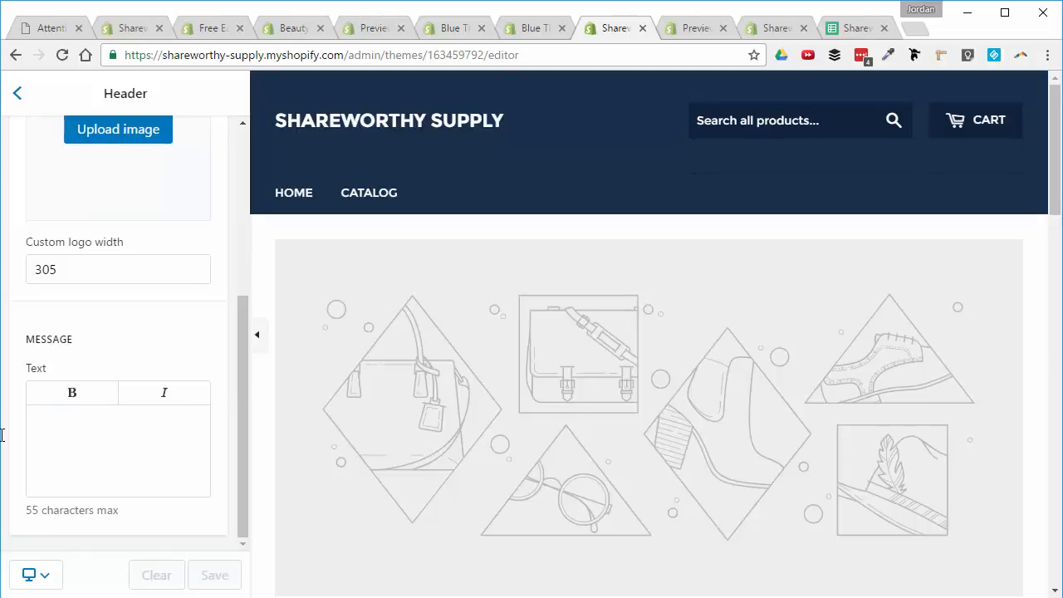
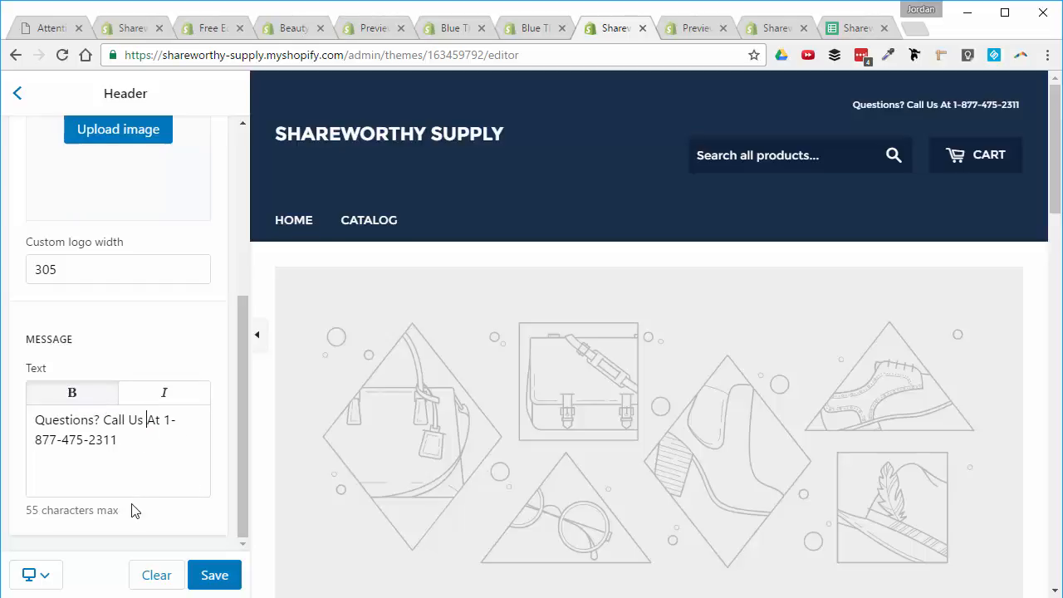
Step: Leave the header message in plain, non-bold text and save the theme
drag(146, 440, 7, 402)
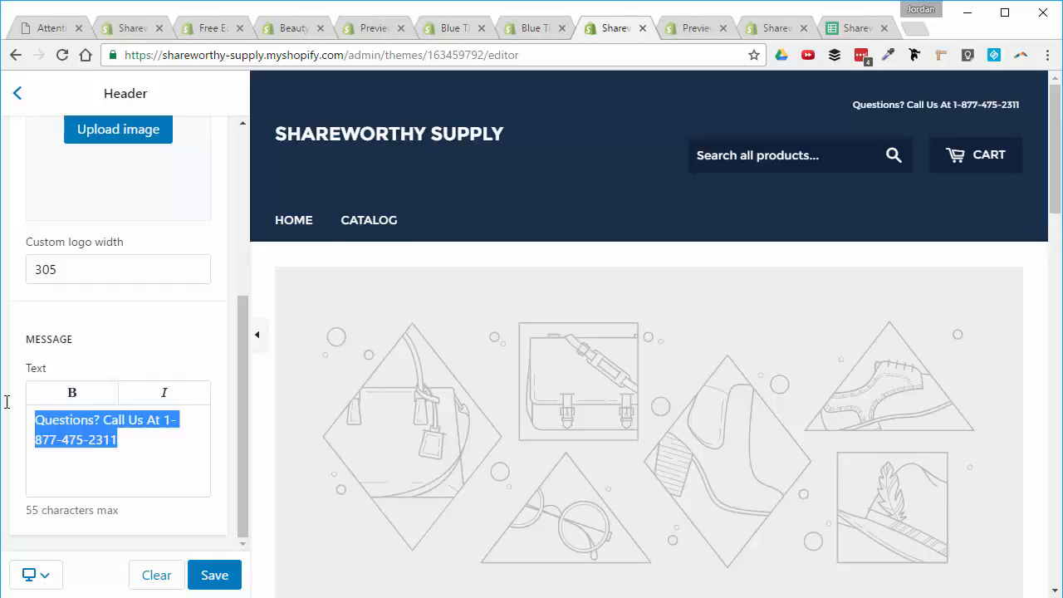
click(86, 397)
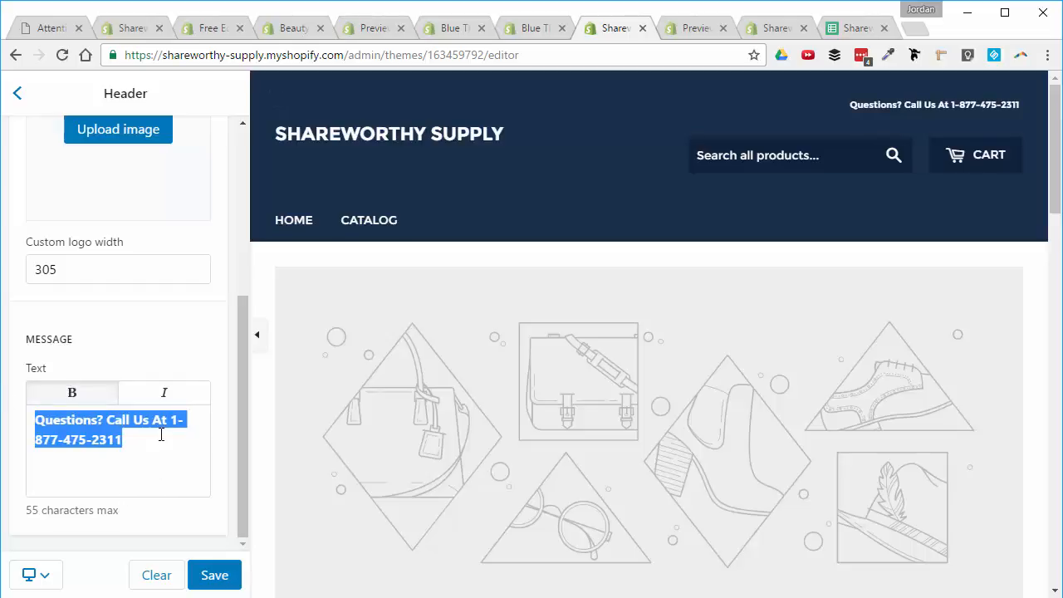
click(76, 394)
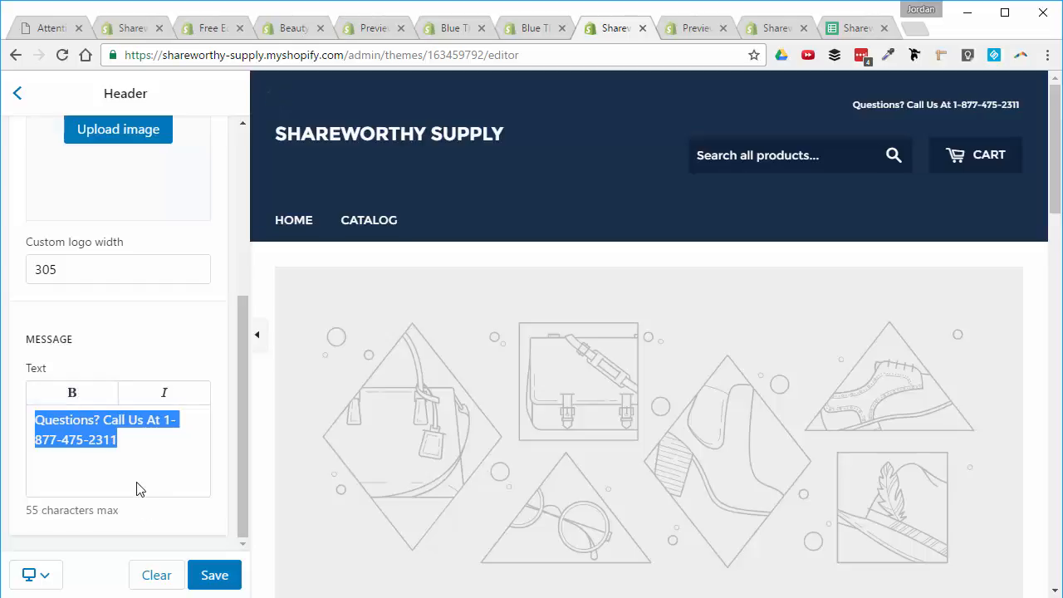
scroll(174, 441, up, 4)
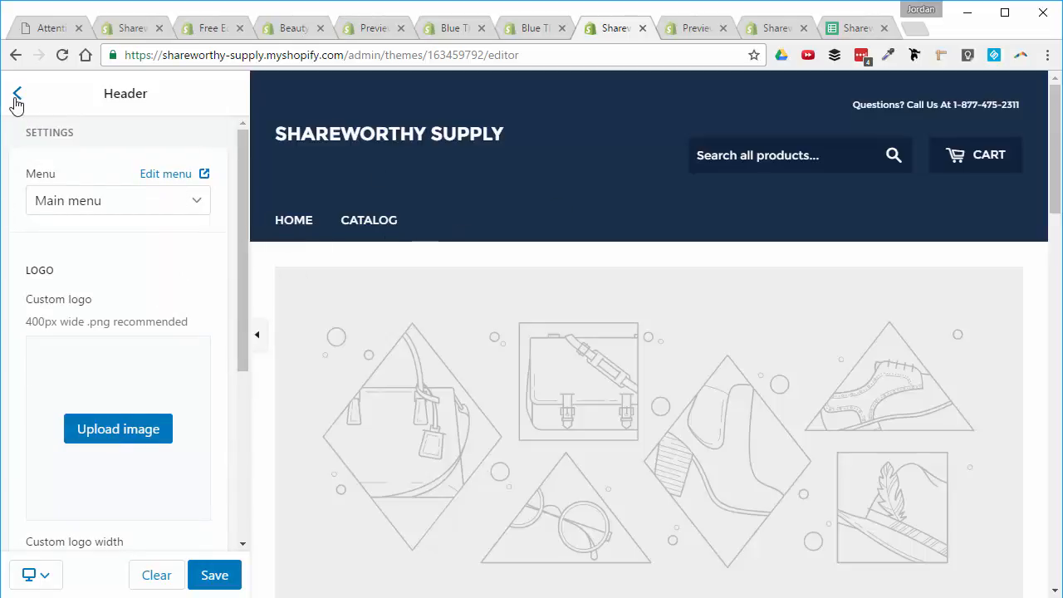
click(228, 581)
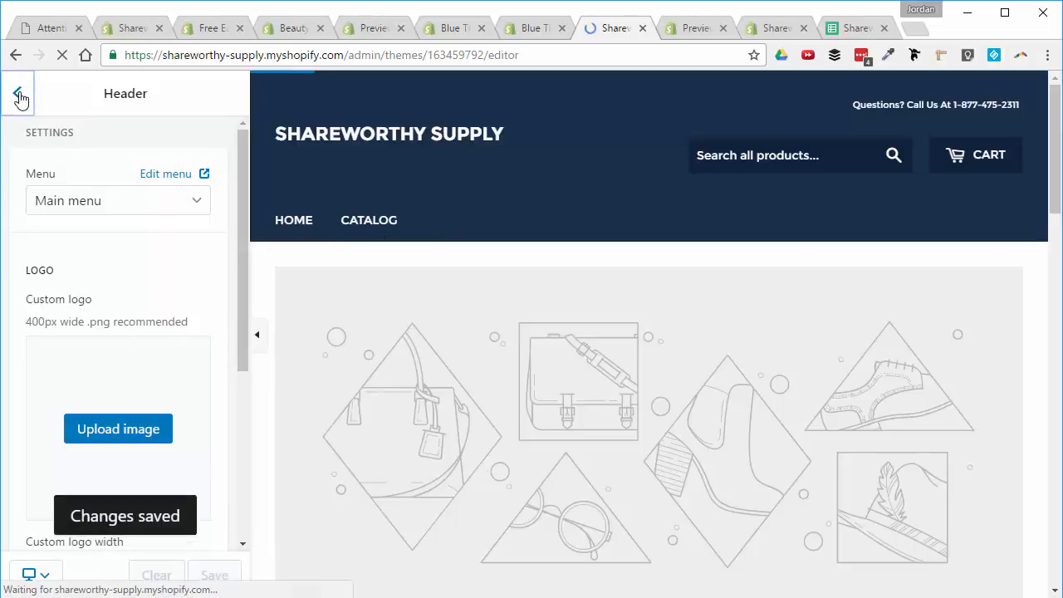
click(17, 93)
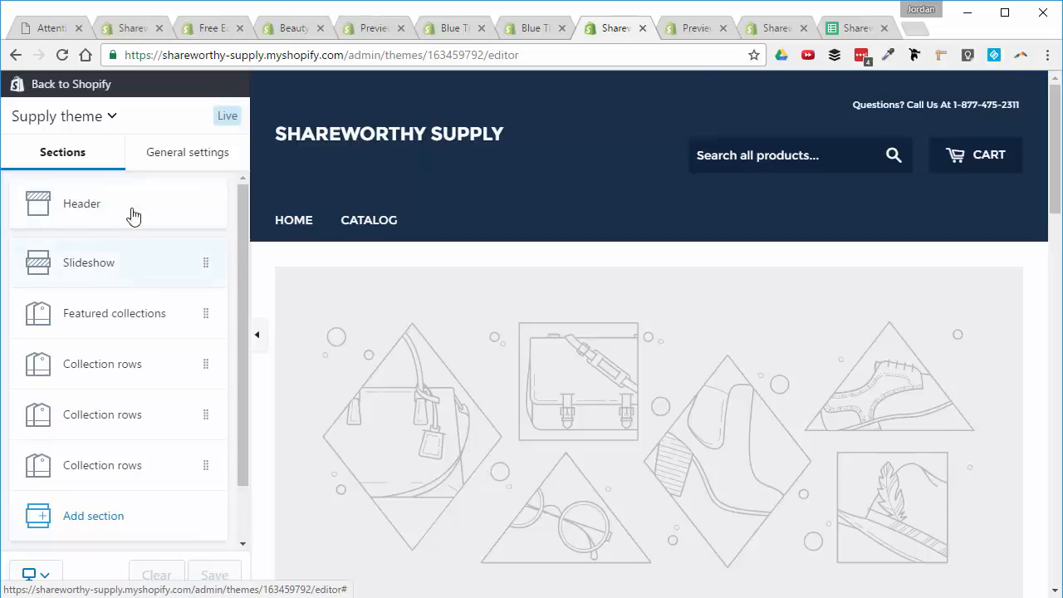
scroll(173, 304, down, 1)
scroll(540, 387, down, 2)
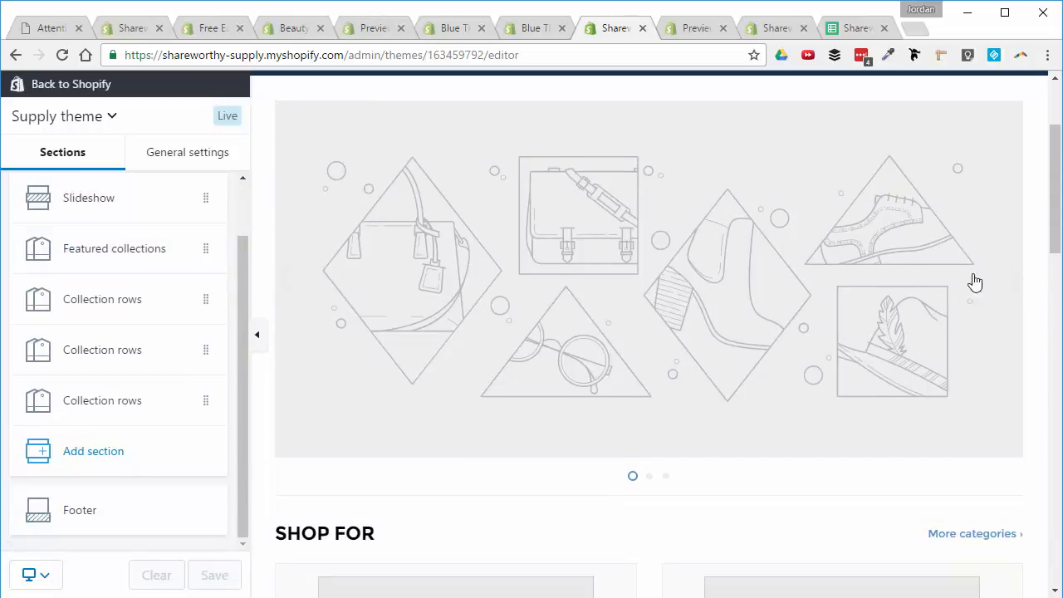
click(135, 209)
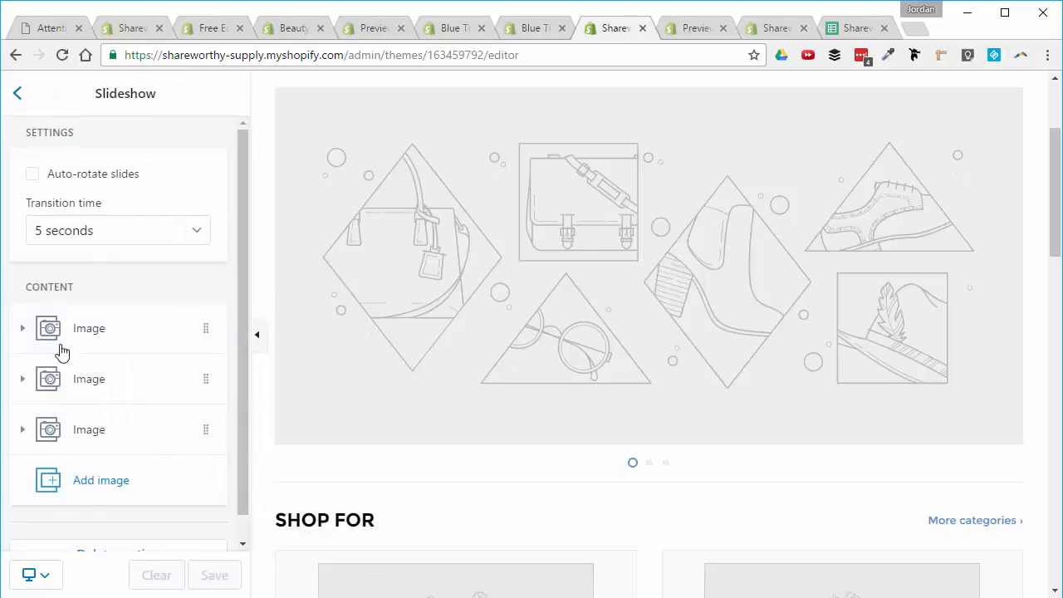
click(32, 174)
scroll(24, 384, down, 2)
scroll(26, 382, up, 1)
scroll(105, 538, down, 1)
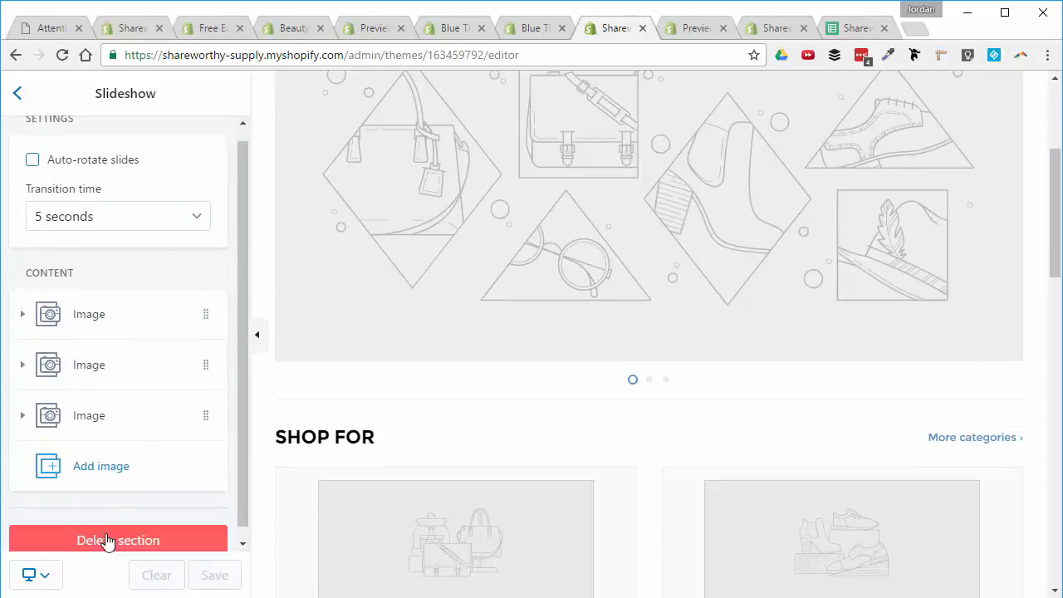
scroll(525, 303, up, 3)
scroll(310, 287, down, 2)
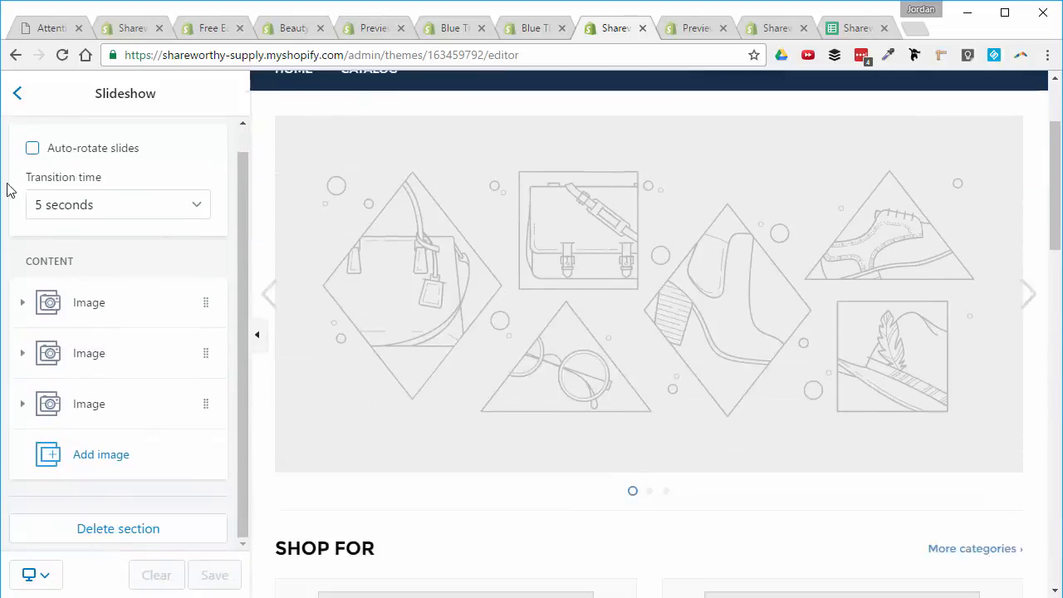
click(17, 96)
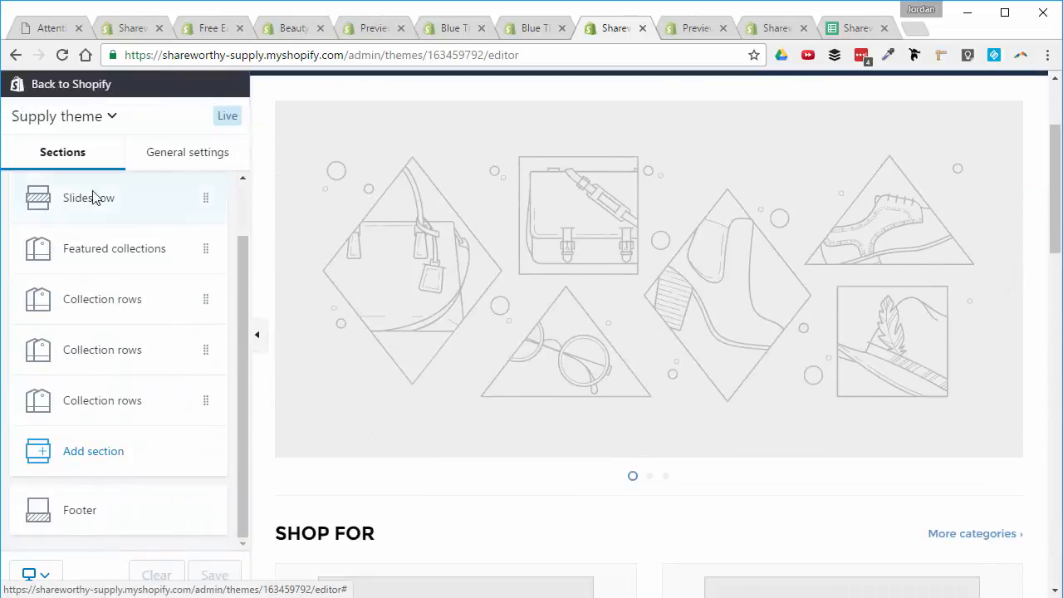
click(160, 264)
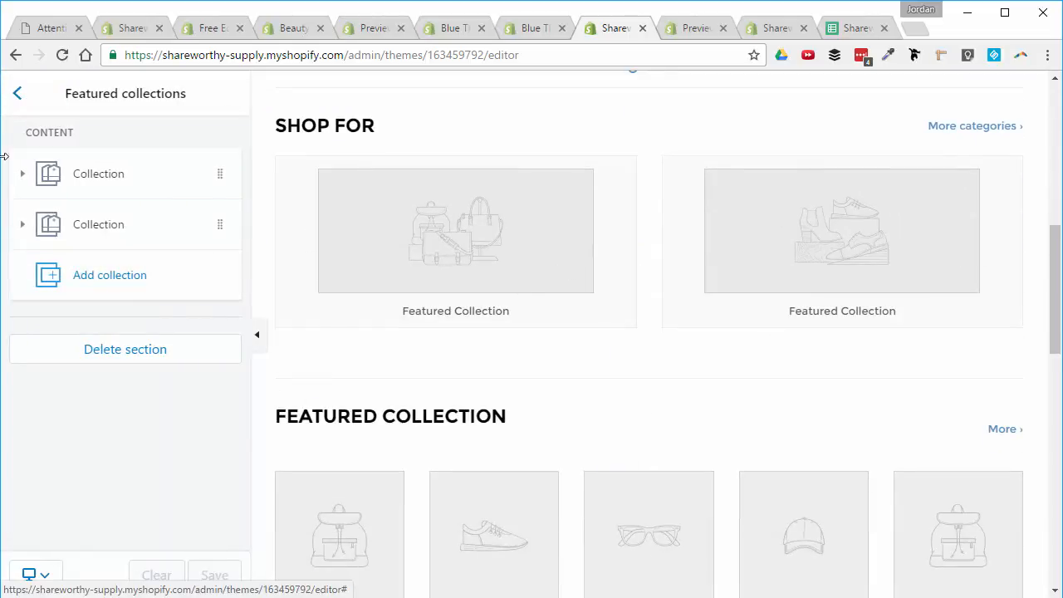
click(16, 93)
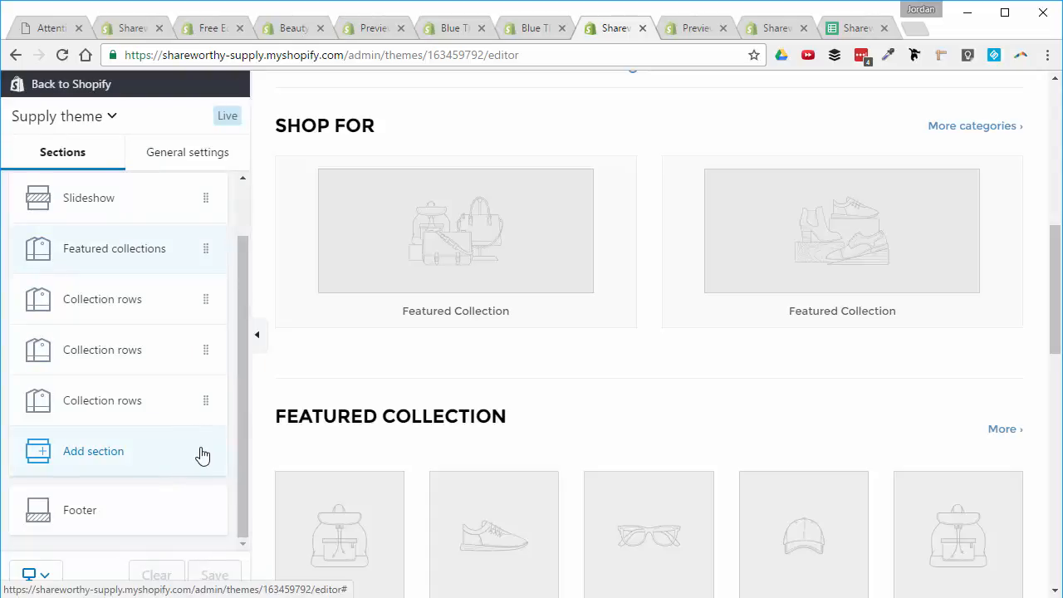
click(123, 516)
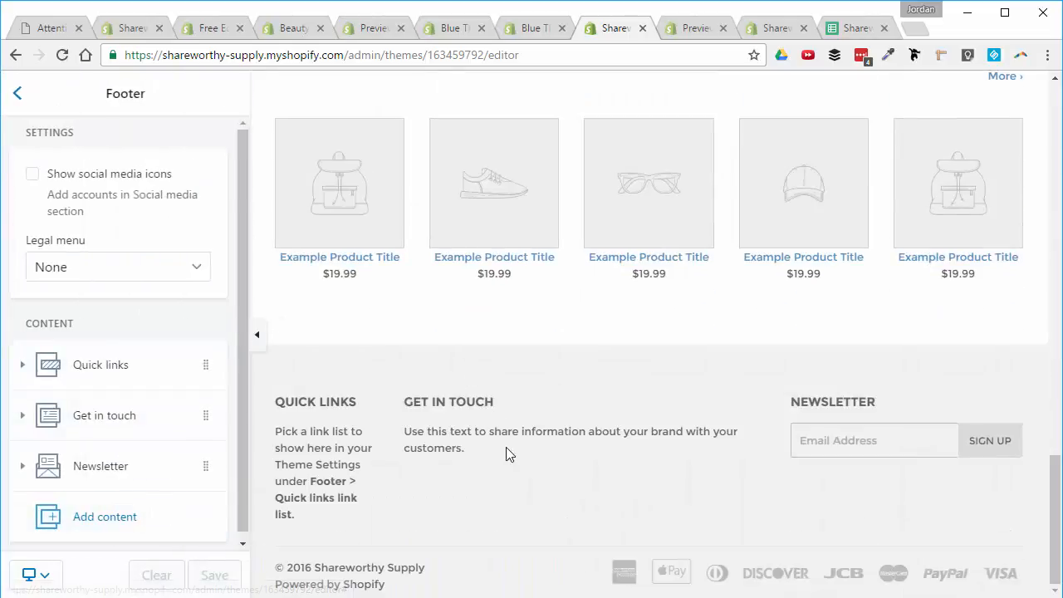
scroll(502, 452, up, 1)
scroll(503, 446, down, 1)
scroll(503, 450, up, 16)
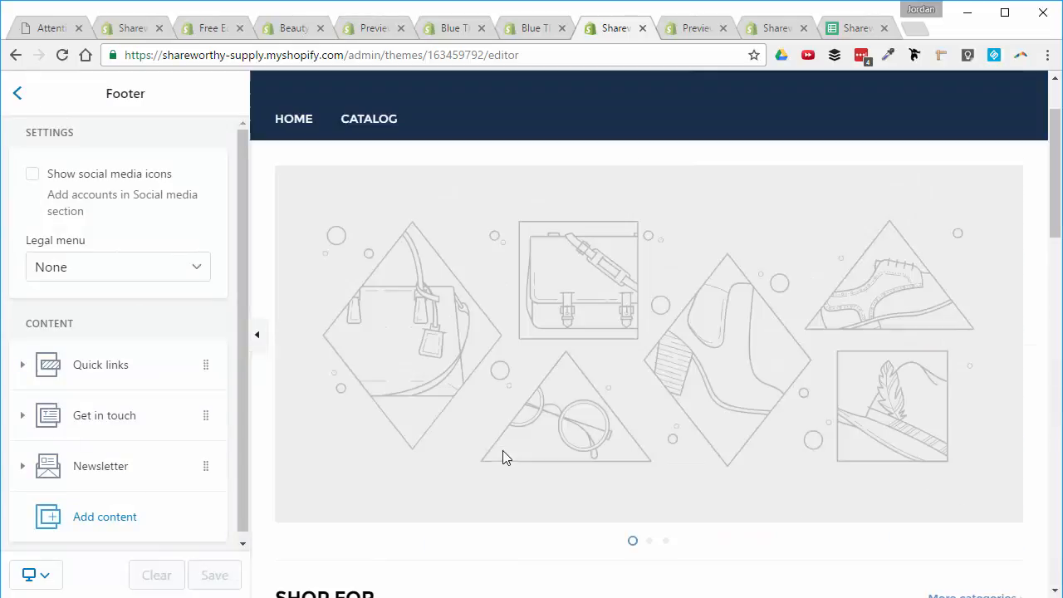
scroll(239, 324, down, 1)
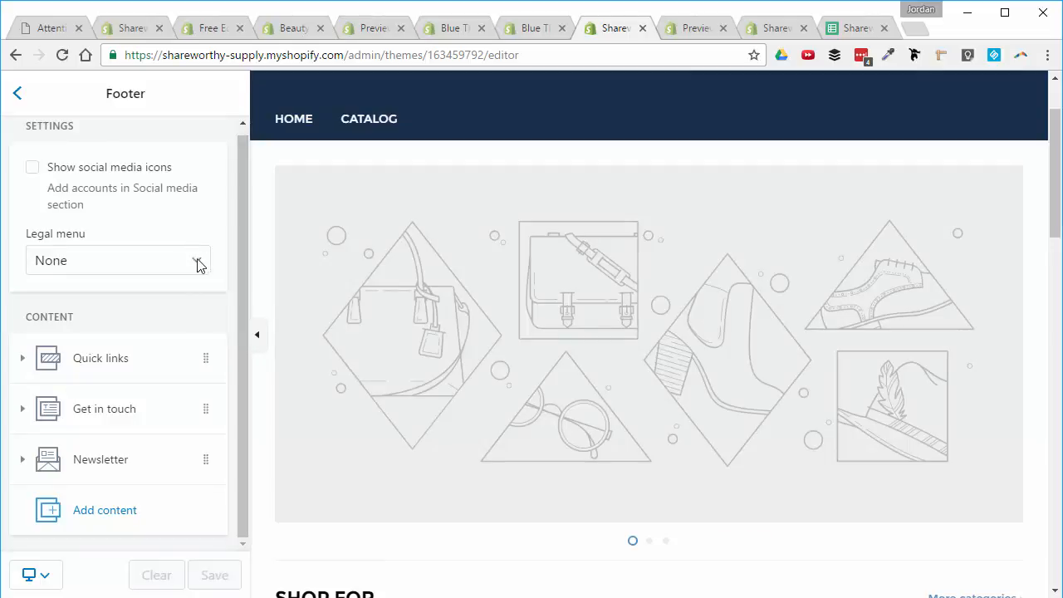
click(18, 94)
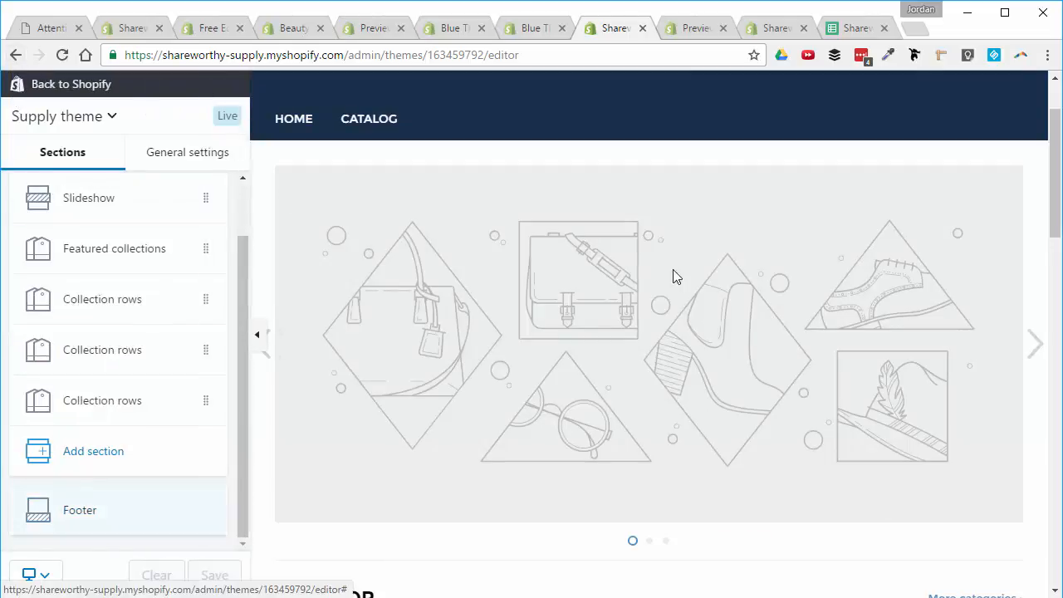
scroll(387, 275, up, 2)
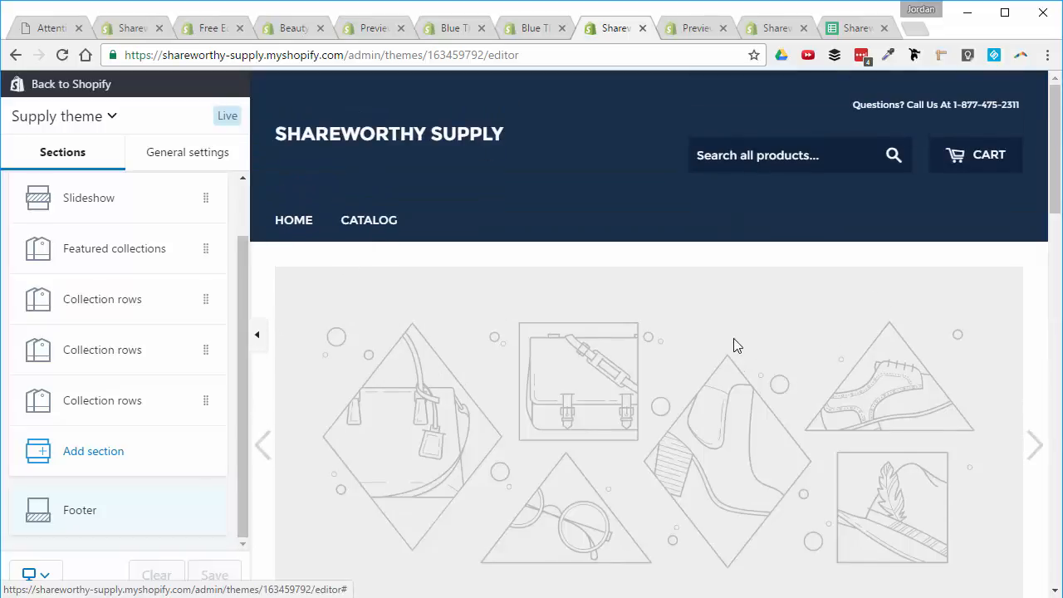
scroll(736, 344, down, 10)
scroll(721, 344, up, 10)
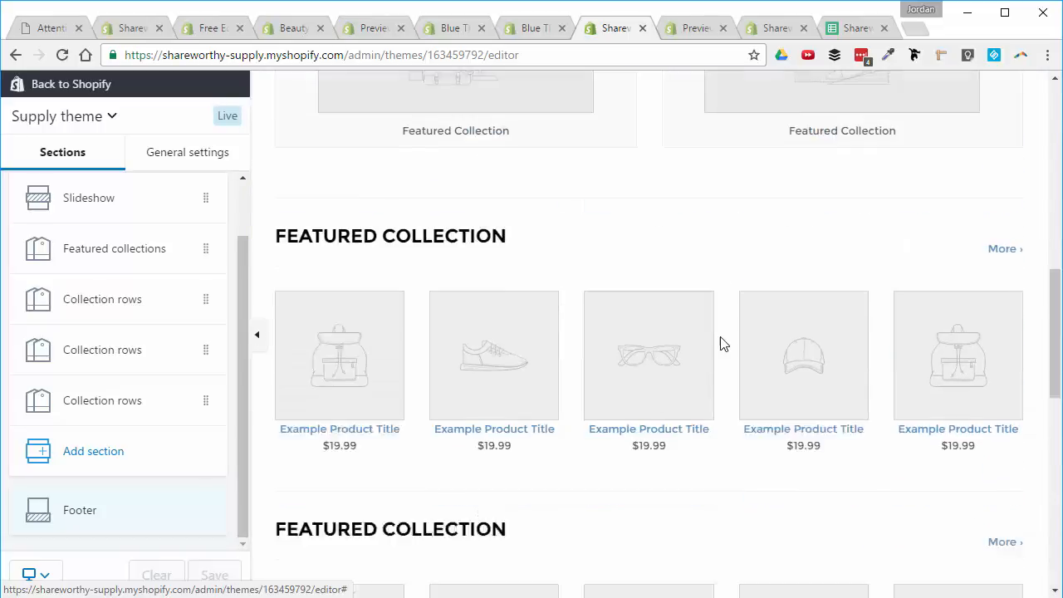
Step: Exit the theme editor to the Themes page and go to the empty Blog posts page
click(77, 86)
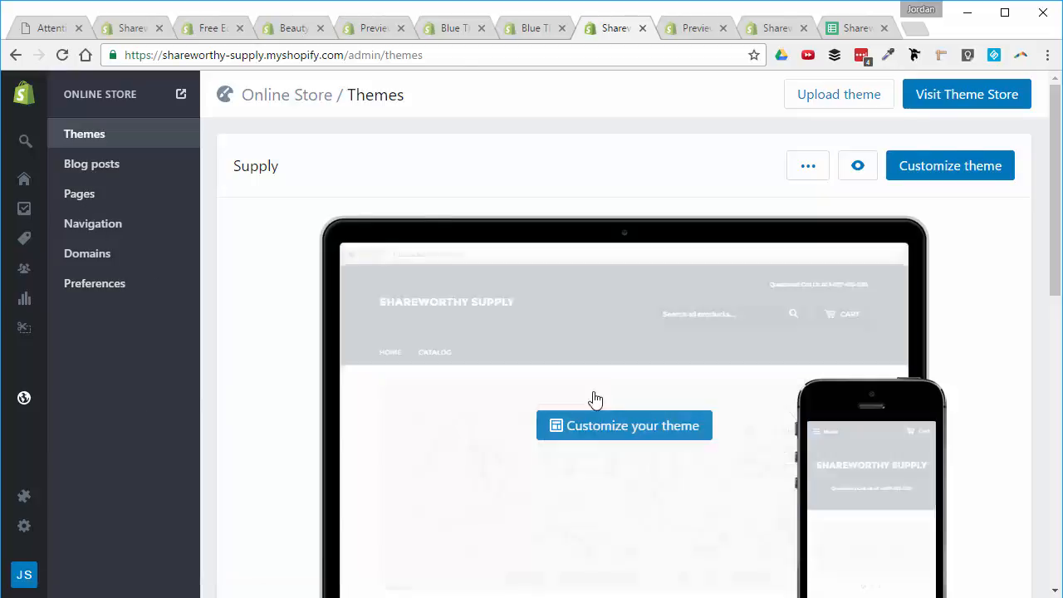
scroll(592, 399, down, 10)
scroll(592, 399, up, 10)
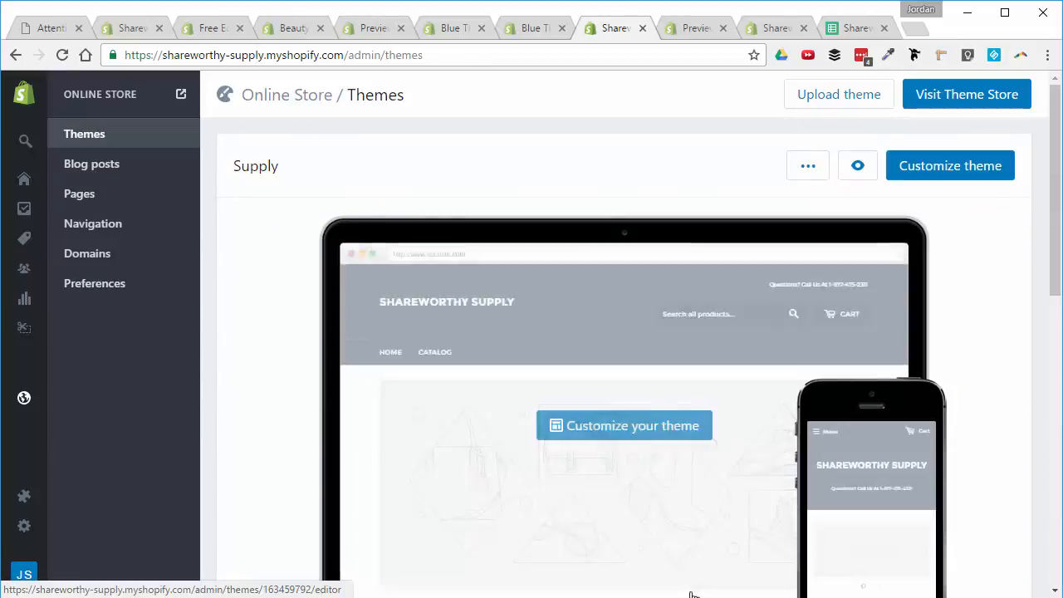
click(117, 171)
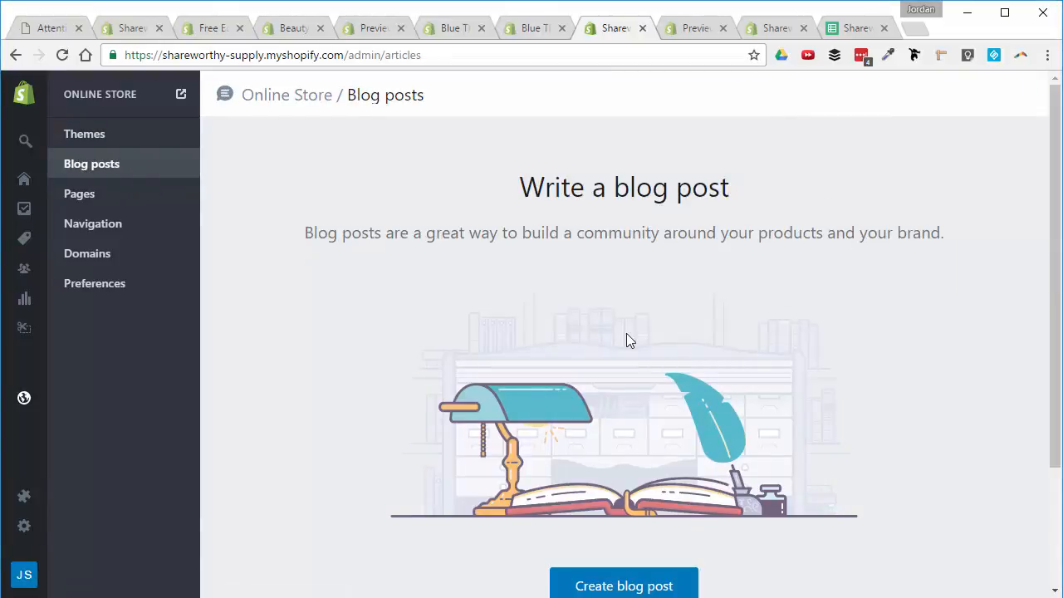
Step: View the Pages list and the Add page form, then go to the Apps page
click(110, 203)
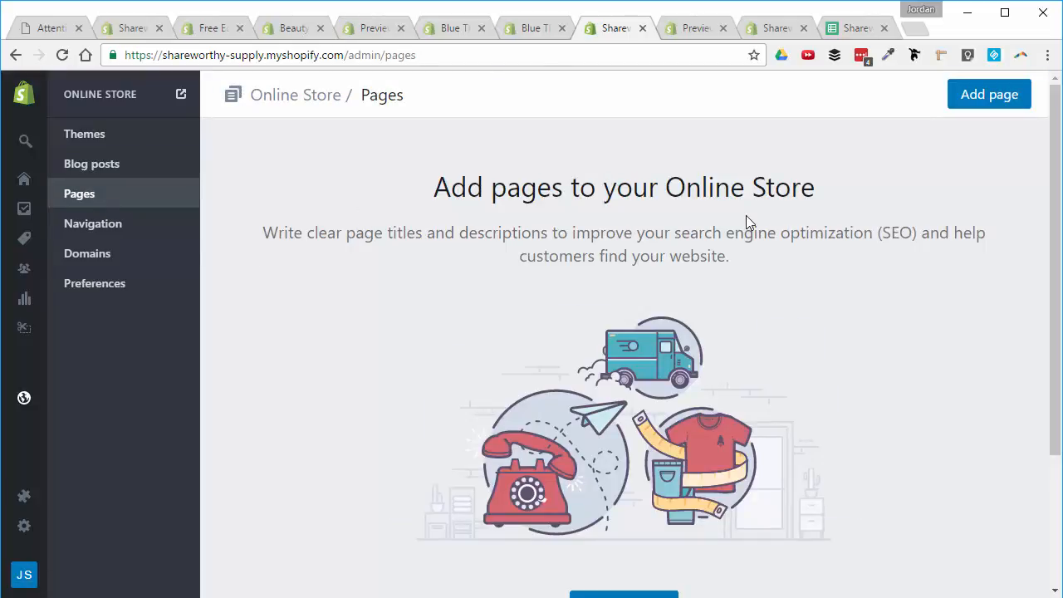
scroll(747, 218, down, 1)
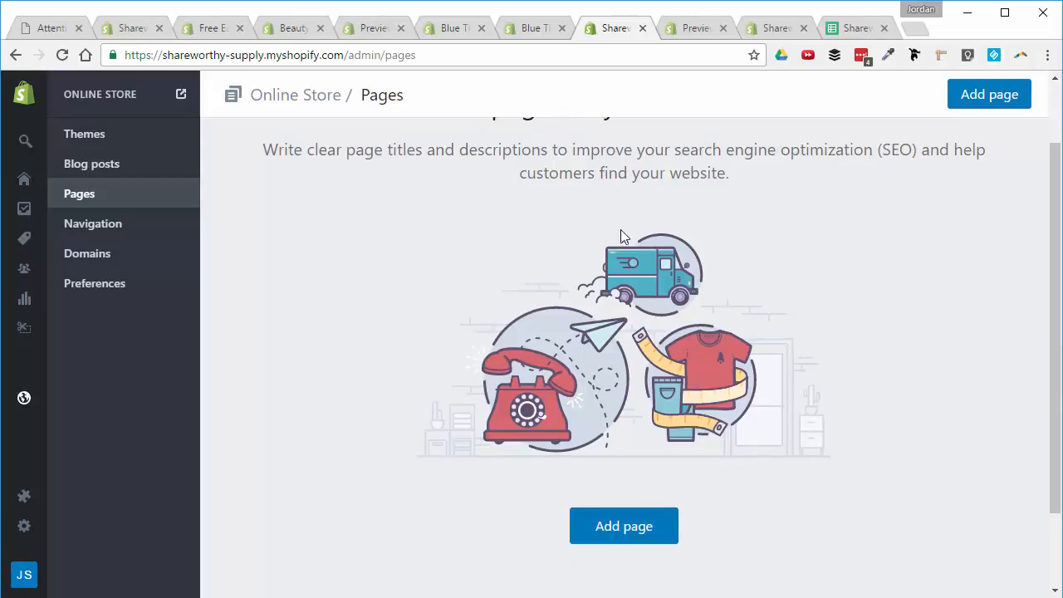
click(619, 531)
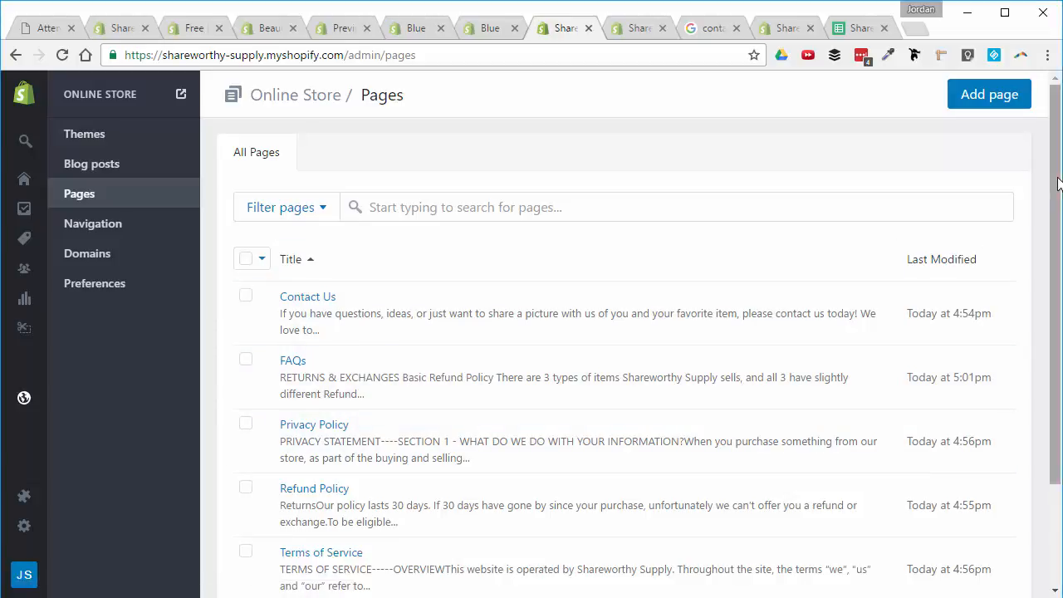
mouse_move(1059, 178)
mouse_down()
mouse_move(1059, 235)
mouse_move(1052, 193)
mouse_up()
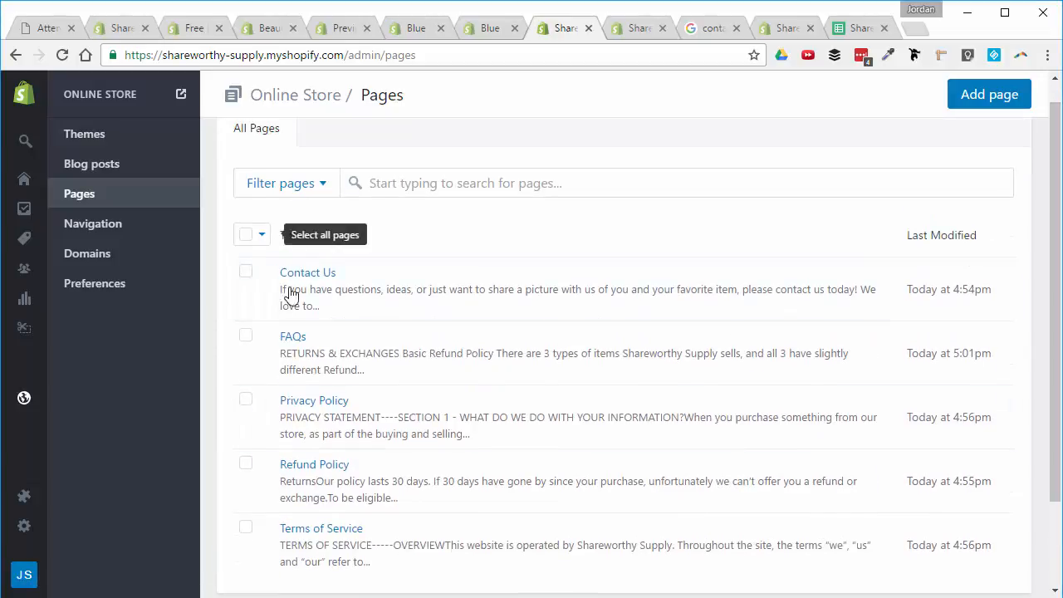
mouse_move(19, 328)
click(52, 495)
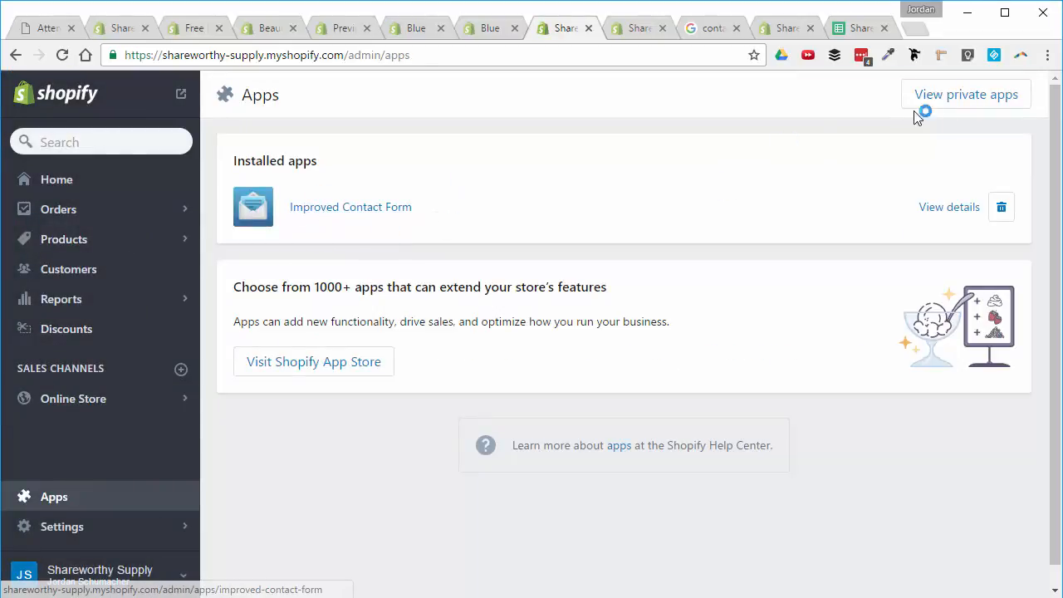
Step: Search the App Store for 'improved conta', view the Improved Contact Form listing, and return to the admin tab
click(297, 361)
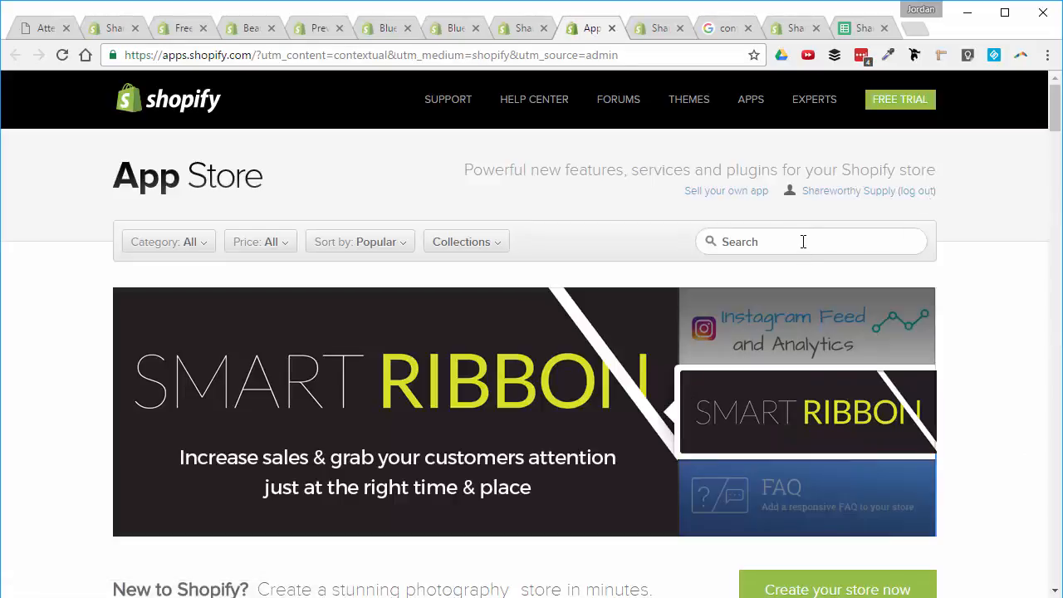
click(803, 241)
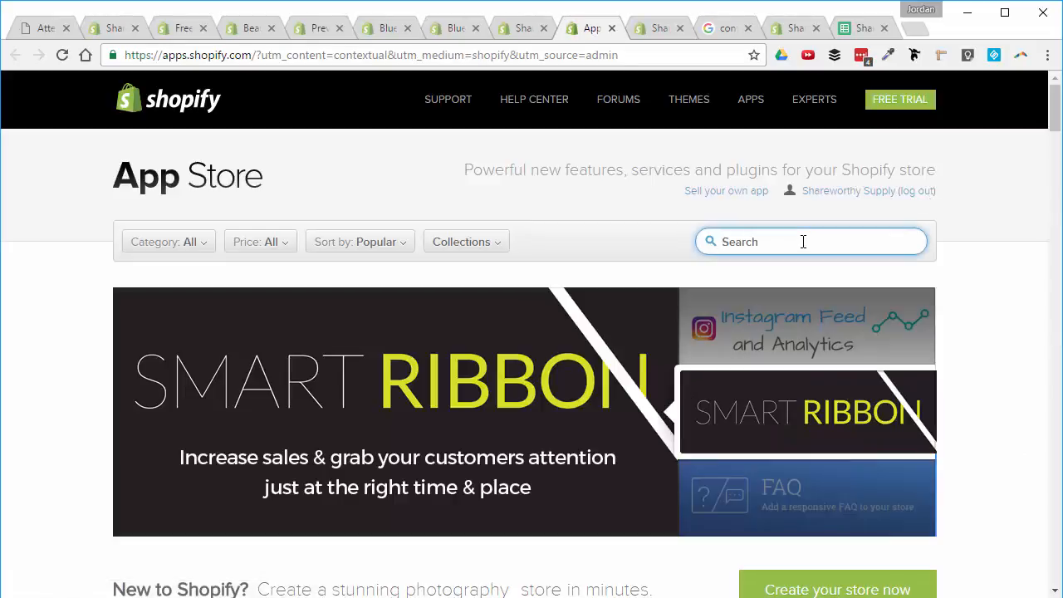
text(improved conta)
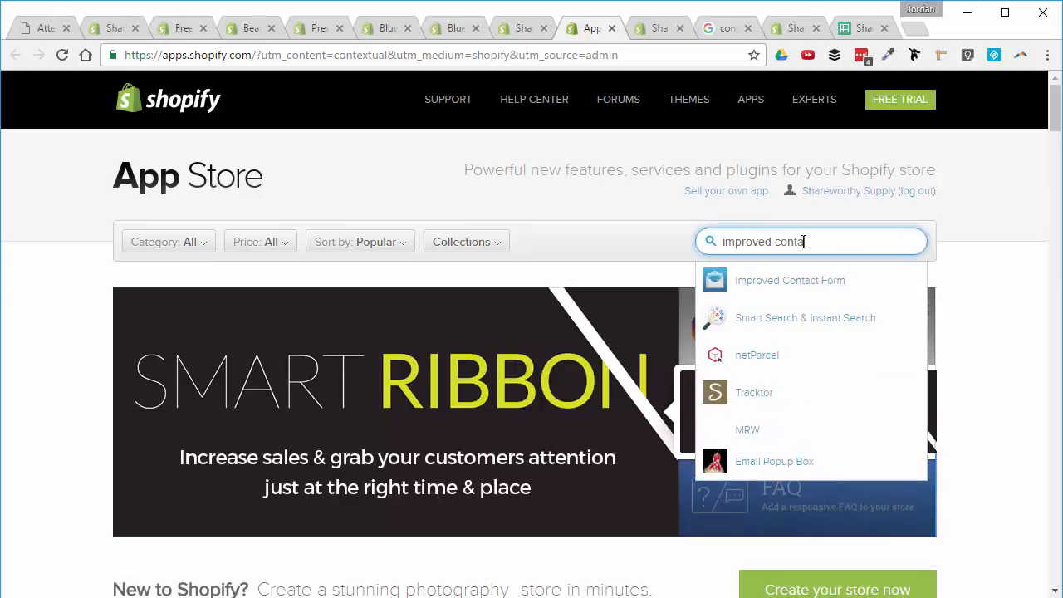
click(802, 287)
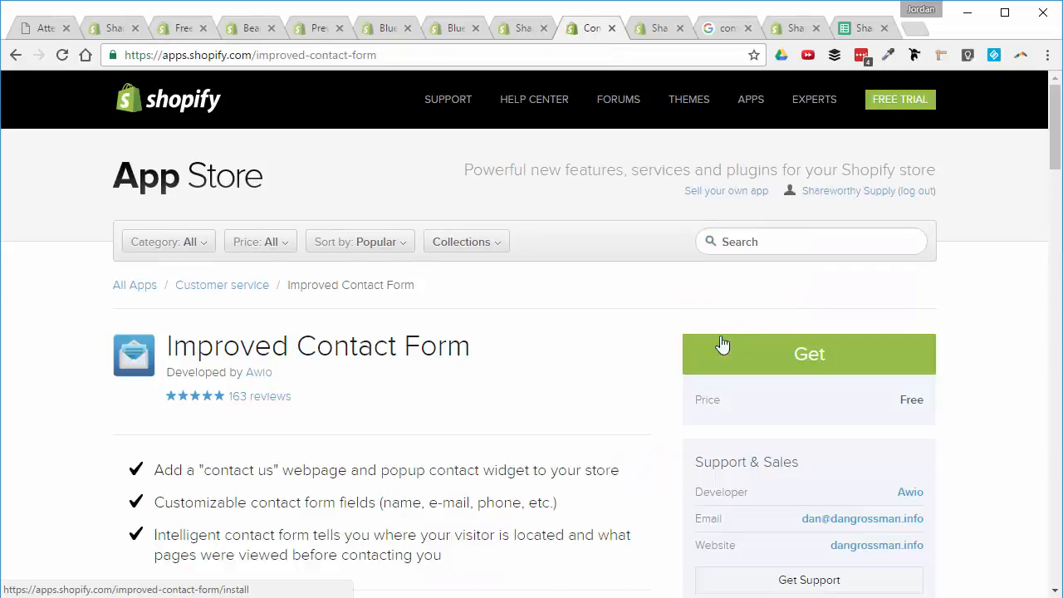
click(520, 29)
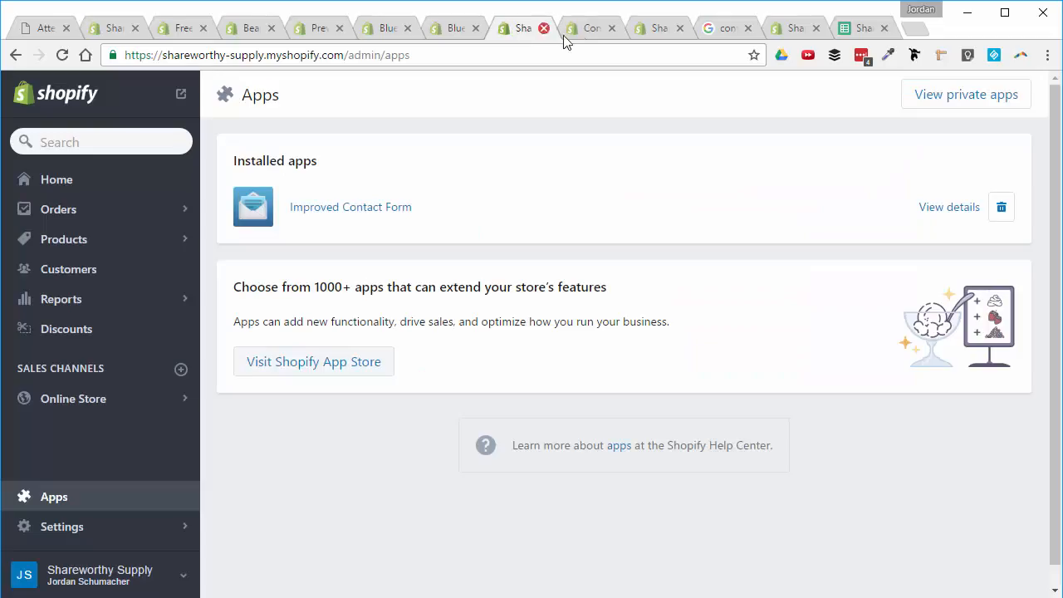
Step: Close the App Store tab and review the Improved Contact Form app's form field settings
click(612, 29)
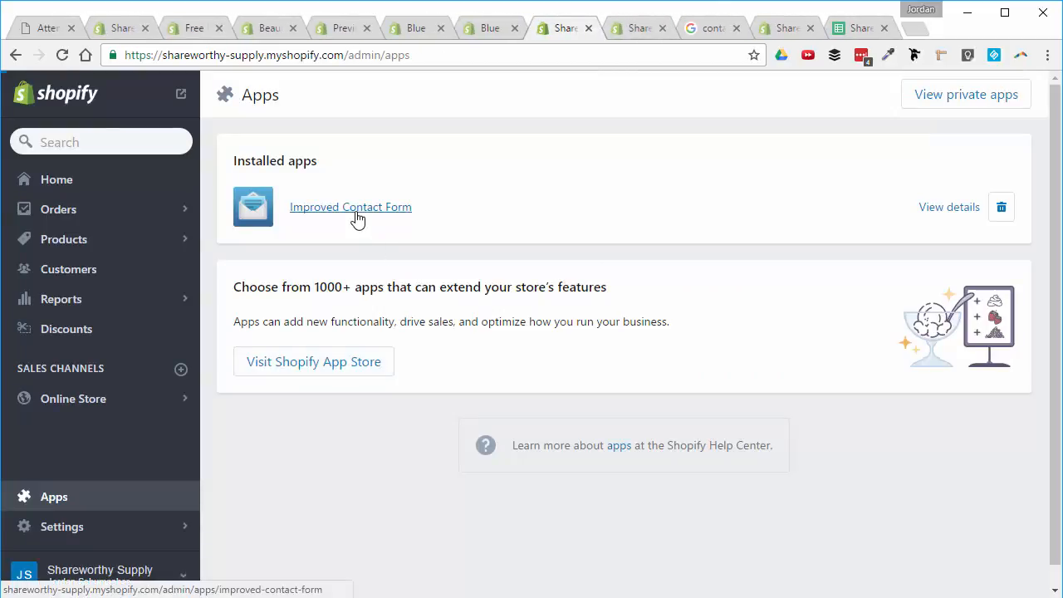
click(353, 207)
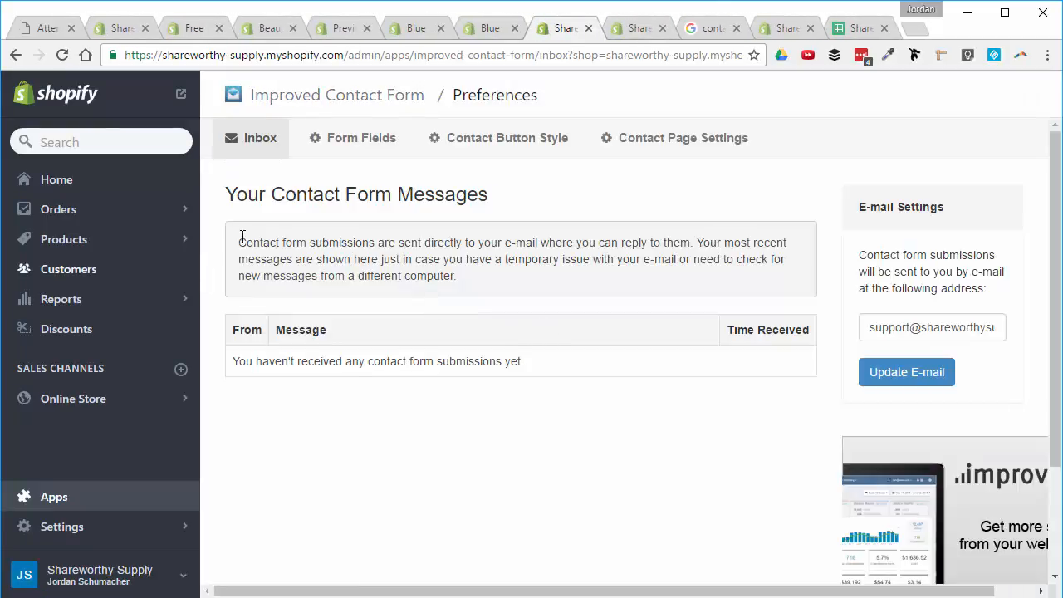
click(391, 135)
scroll(422, 269, down, 2)
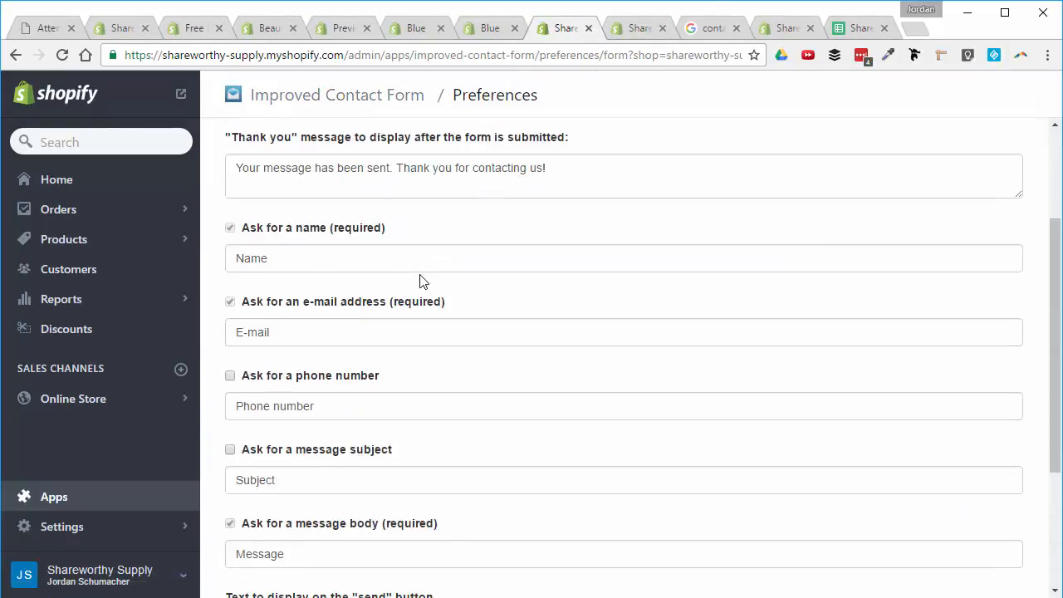
scroll(420, 282, down, 2)
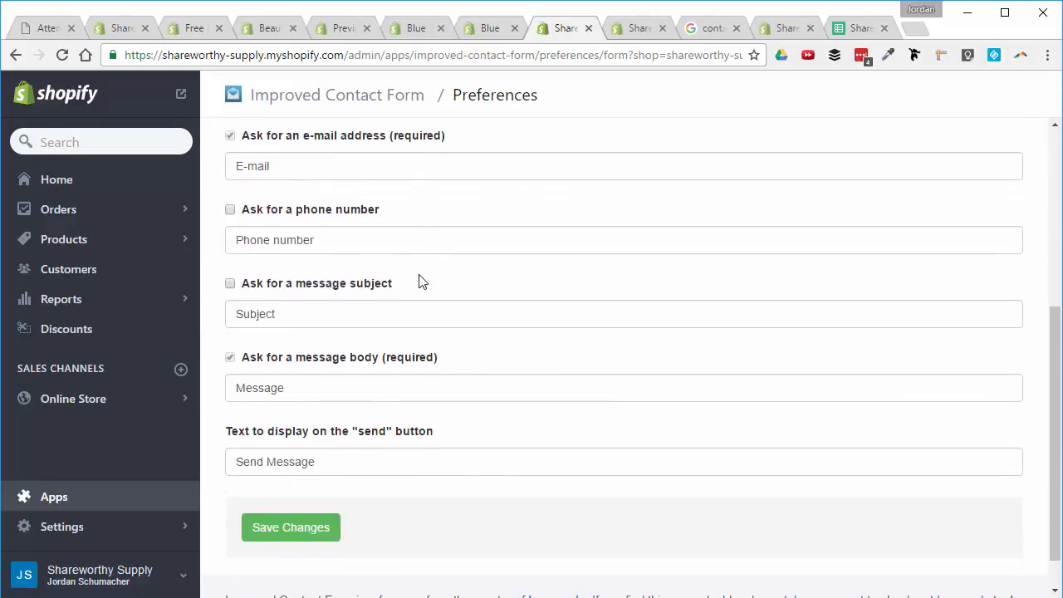
scroll(420, 282, down, 1)
scroll(421, 278, up, 4)
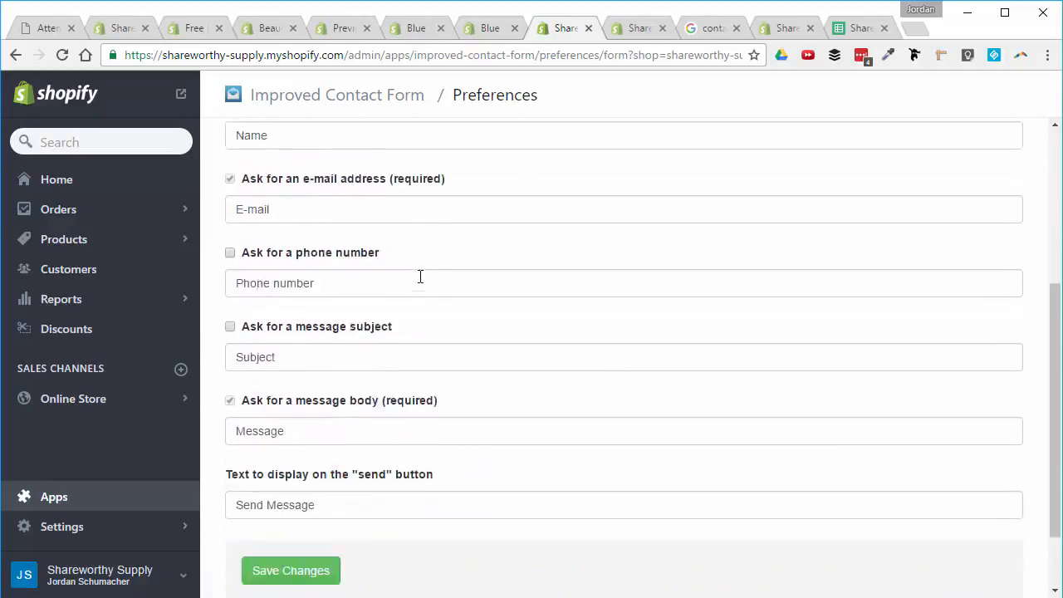
Step: Check the Contact Button Style and Contact Page Settings, with the Contact Us title and wrapper HTML
click(506, 148)
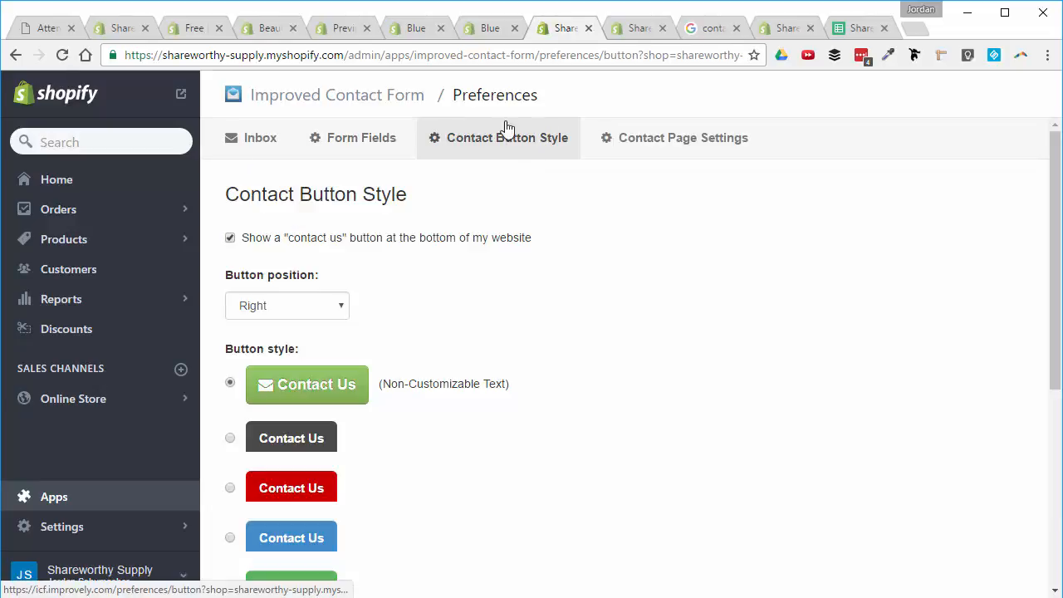
click(673, 142)
scroll(394, 353, down, 3)
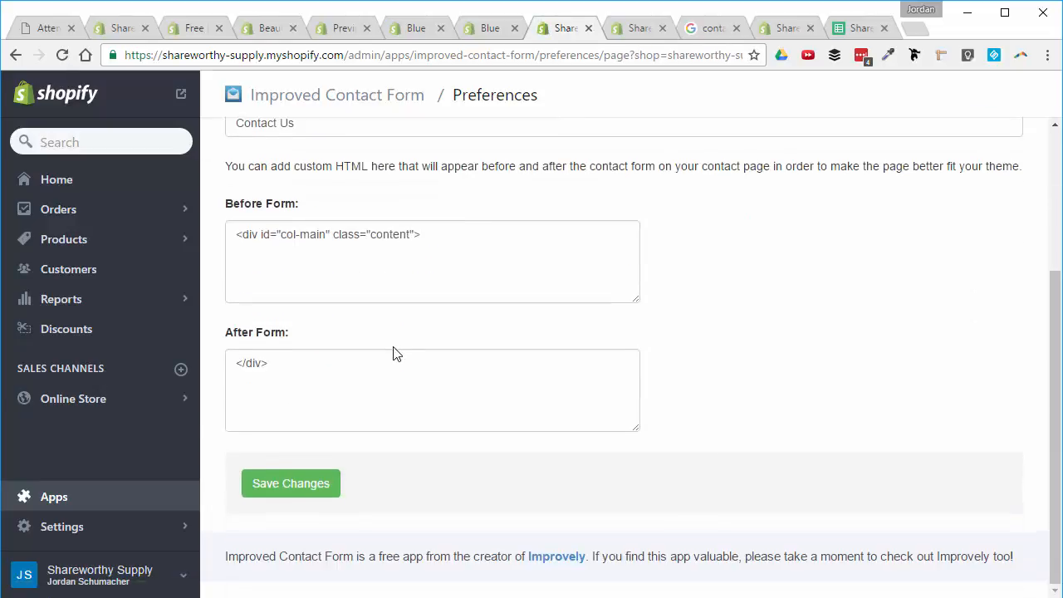
scroll(395, 353, up, 3)
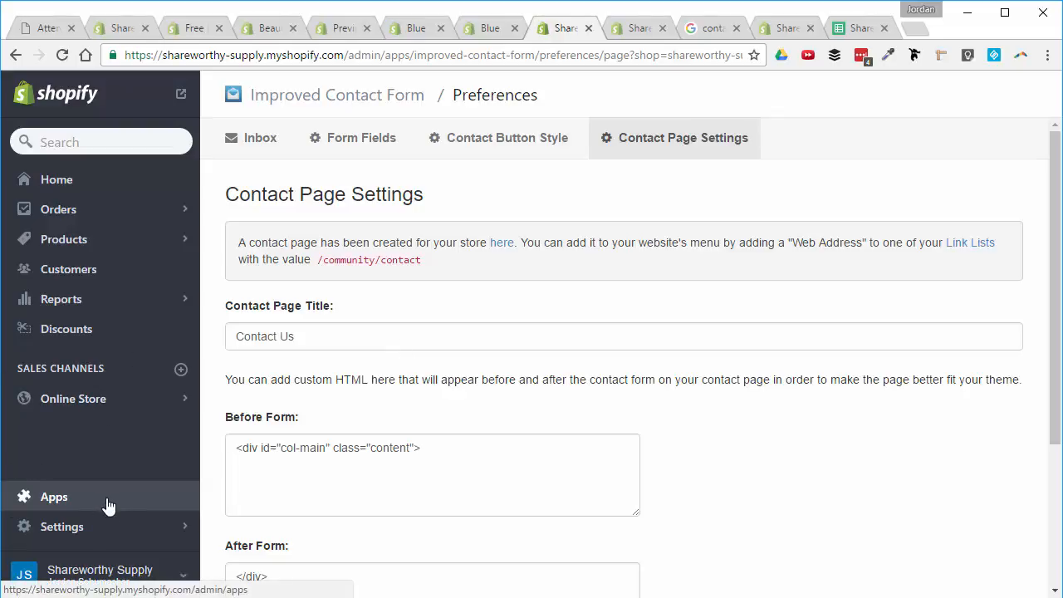
click(91, 404)
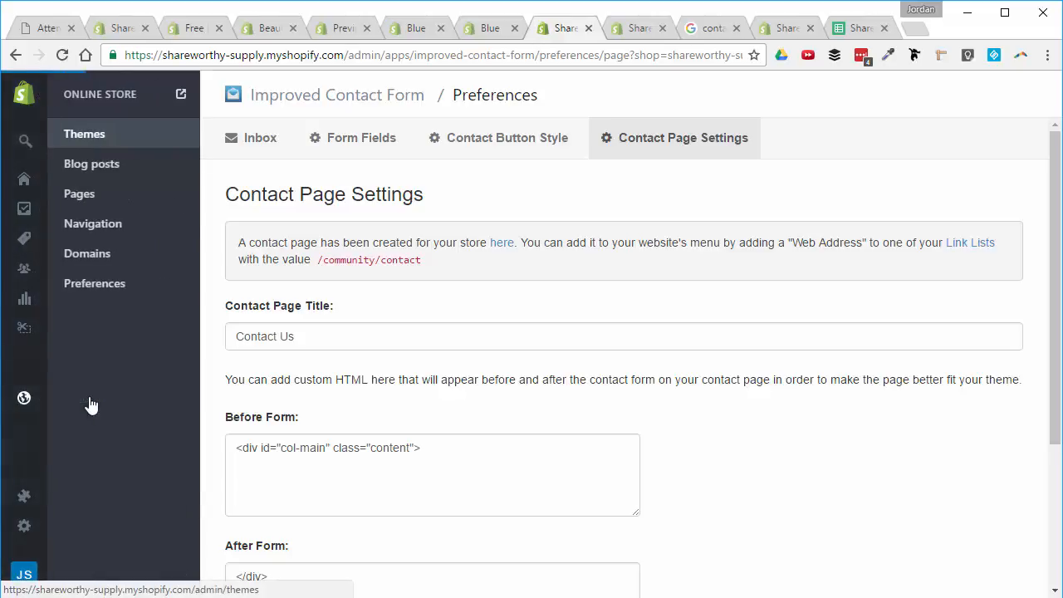
Step: Open the Contact Us page from Online Store > Pages and scroll through its banner and welcome text
click(83, 201)
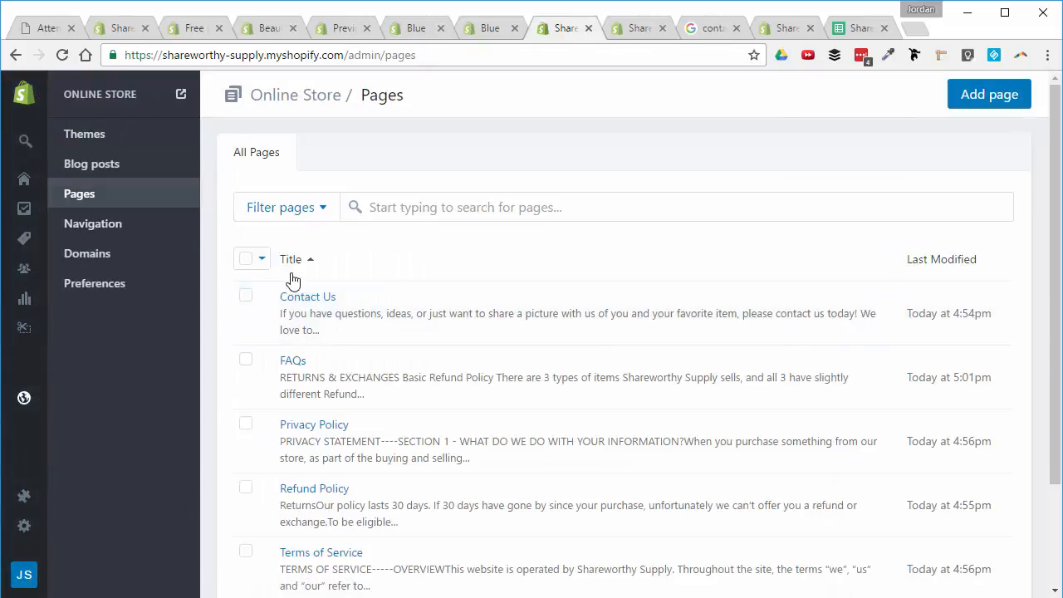
click(329, 304)
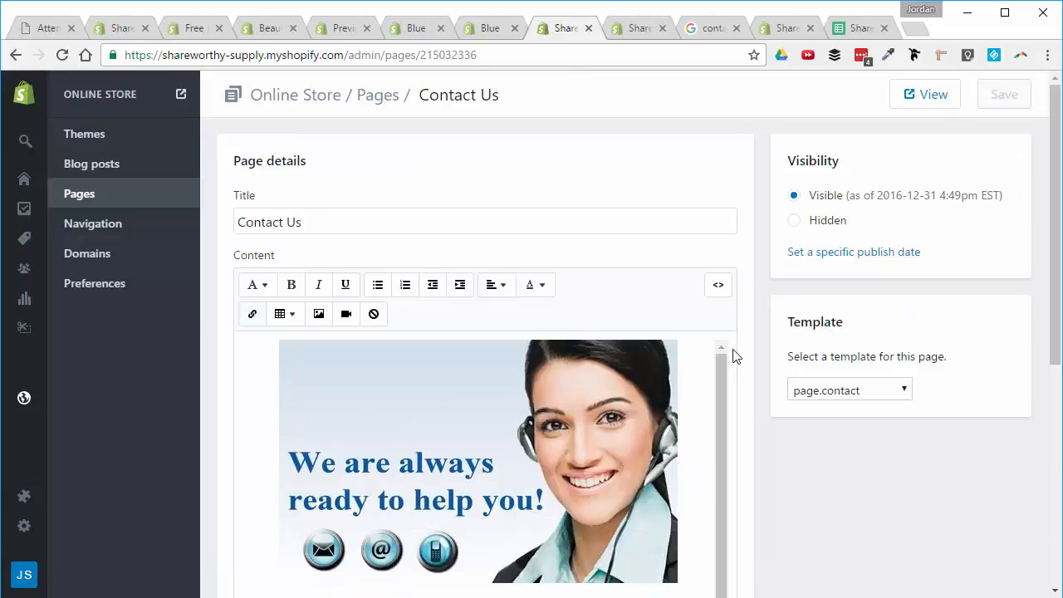
scroll(734, 356, down, 2)
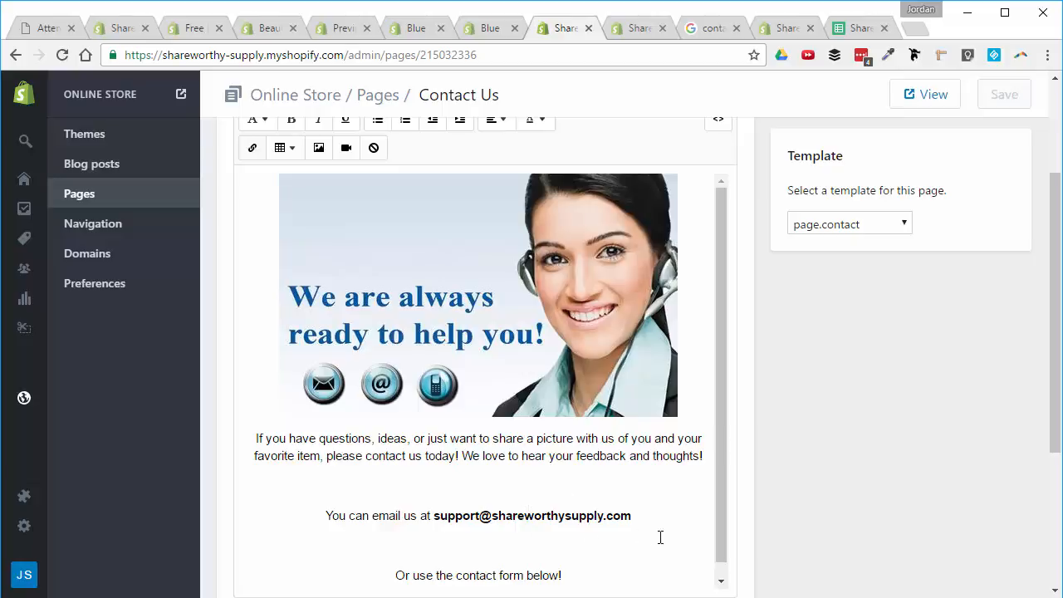
scroll(589, 523, down, 1)
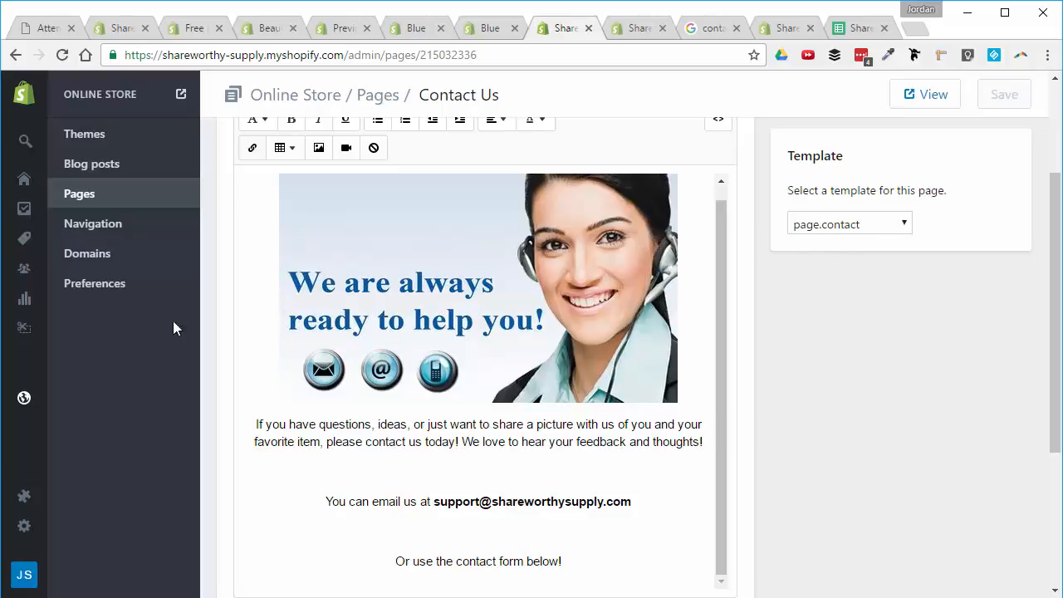
Step: View the live Contact Us page on the storefront and compare it with the contact image search results
click(922, 98)
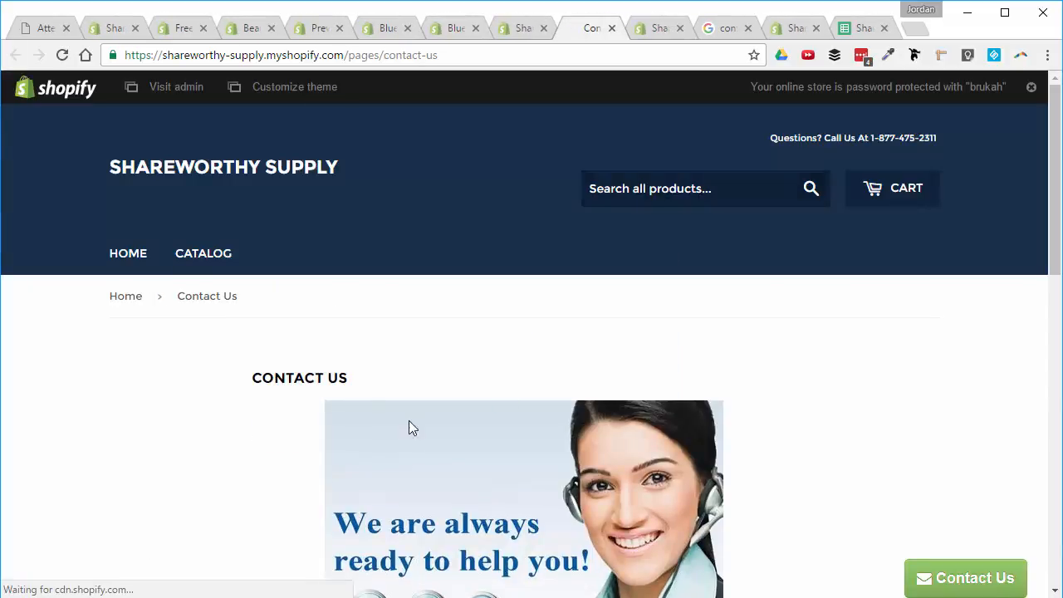
scroll(383, 386, down, 3)
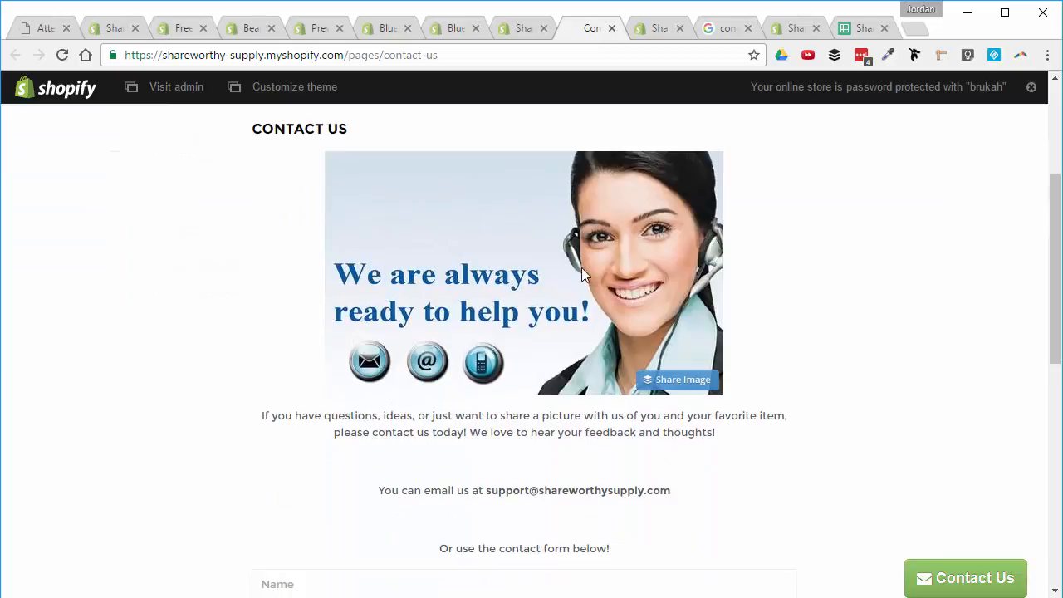
click(712, 40)
click(1021, 228)
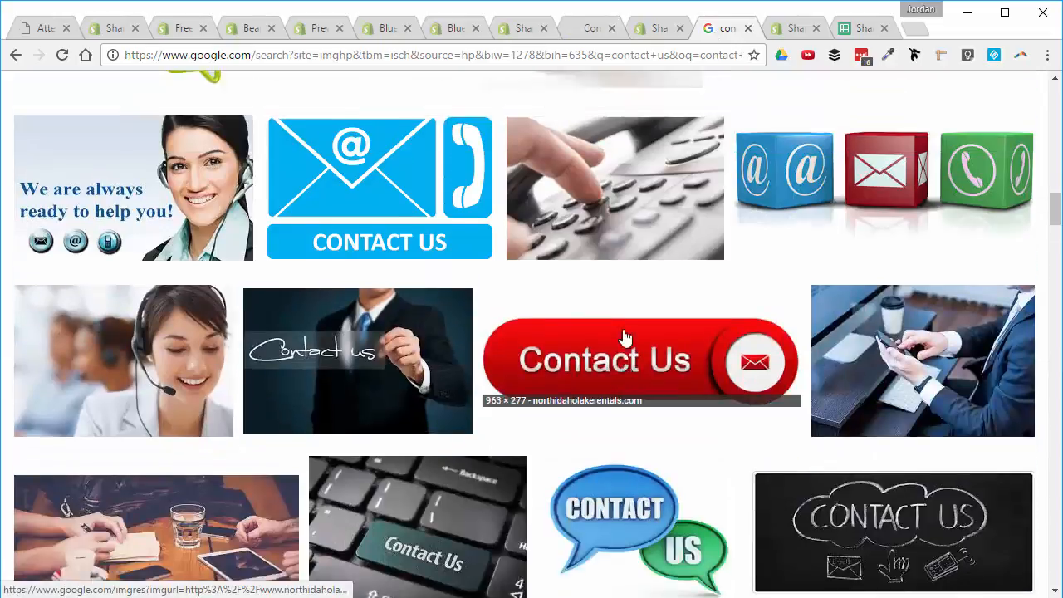
scroll(627, 358, up, 15)
scroll(211, 515, down, 9)
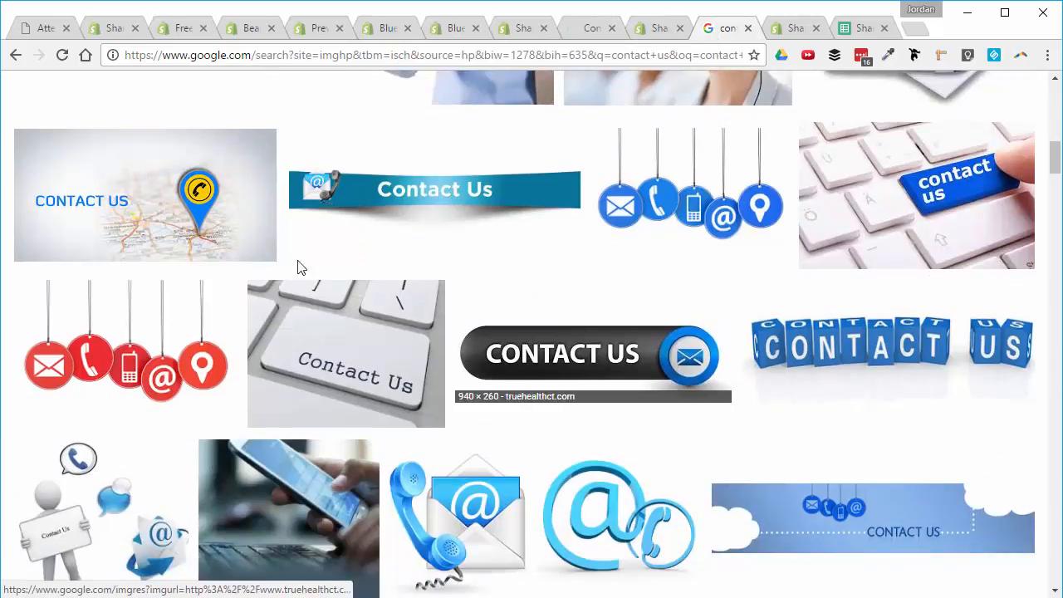
click(592, 28)
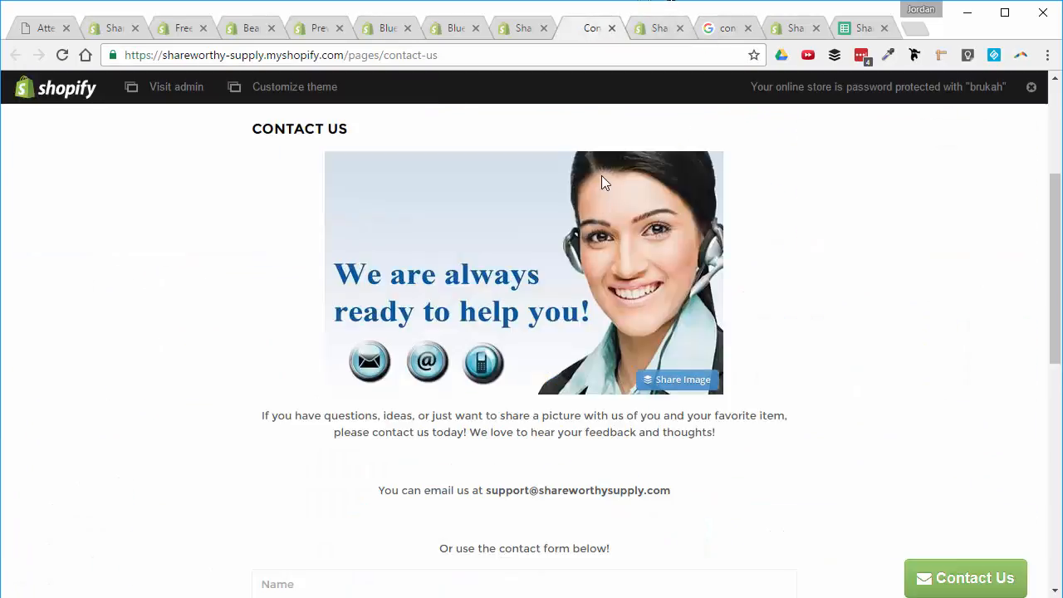
Step: Check the support email line and contact form message field, then return to the admin page editor
scroll(717, 283, down, 4)
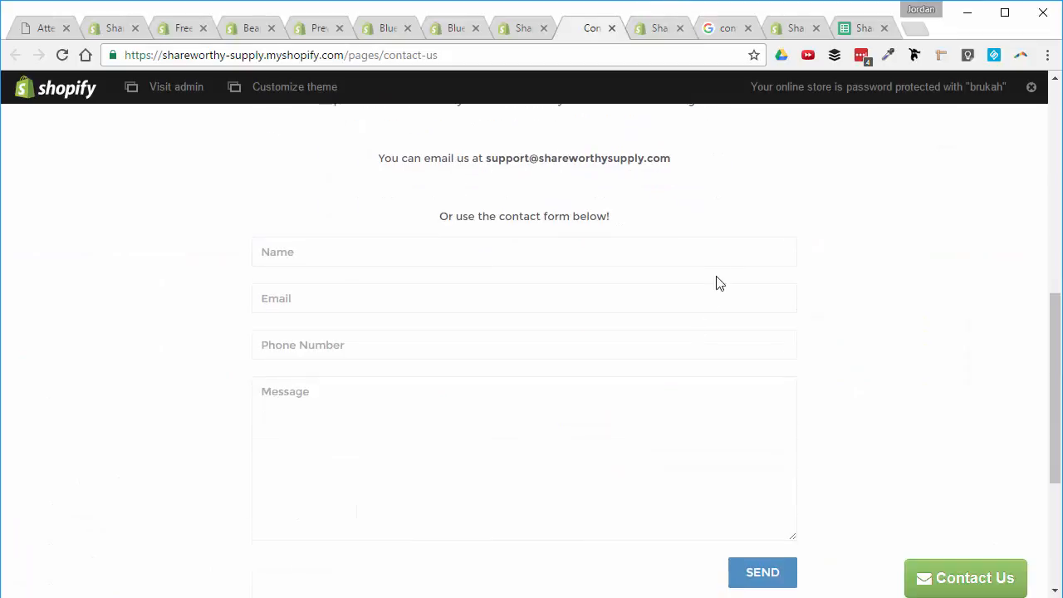
scroll(512, 272, up, 2)
drag(553, 327, 628, 325)
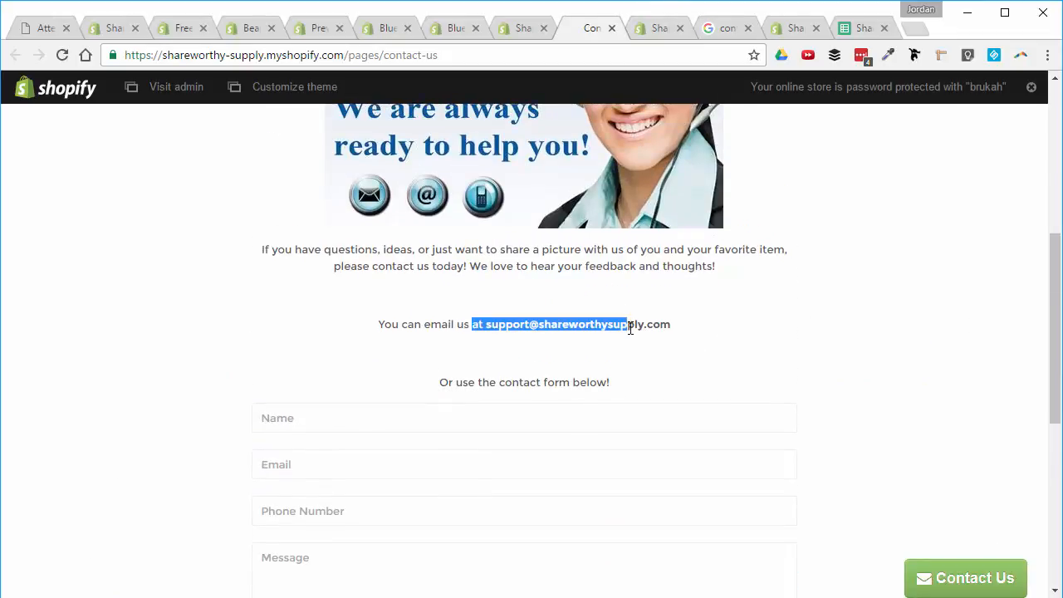
click(636, 346)
scroll(431, 262, down, 2)
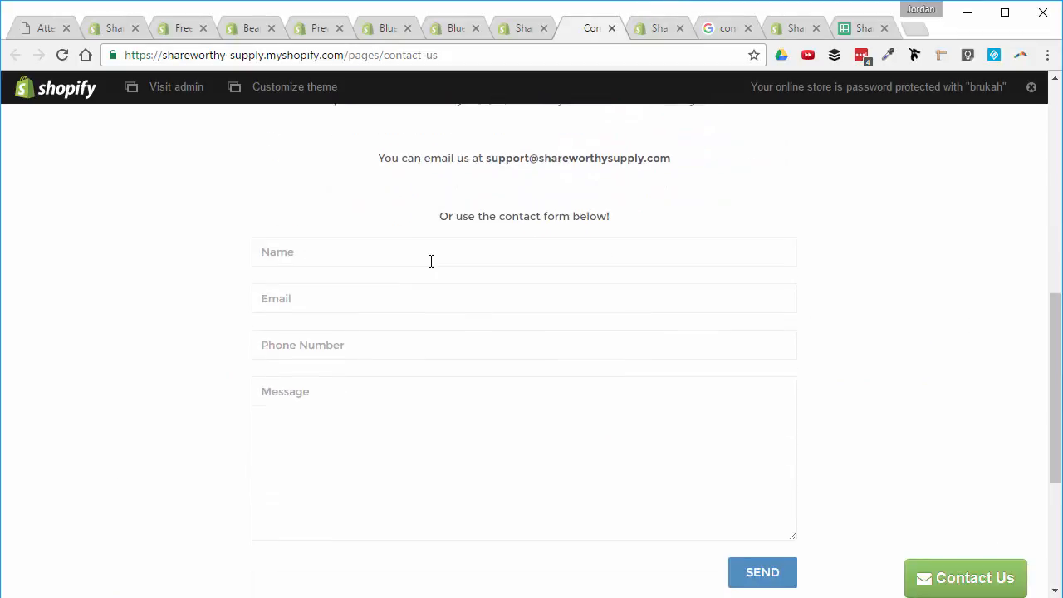
click(422, 453)
scroll(745, 572, down, 3)
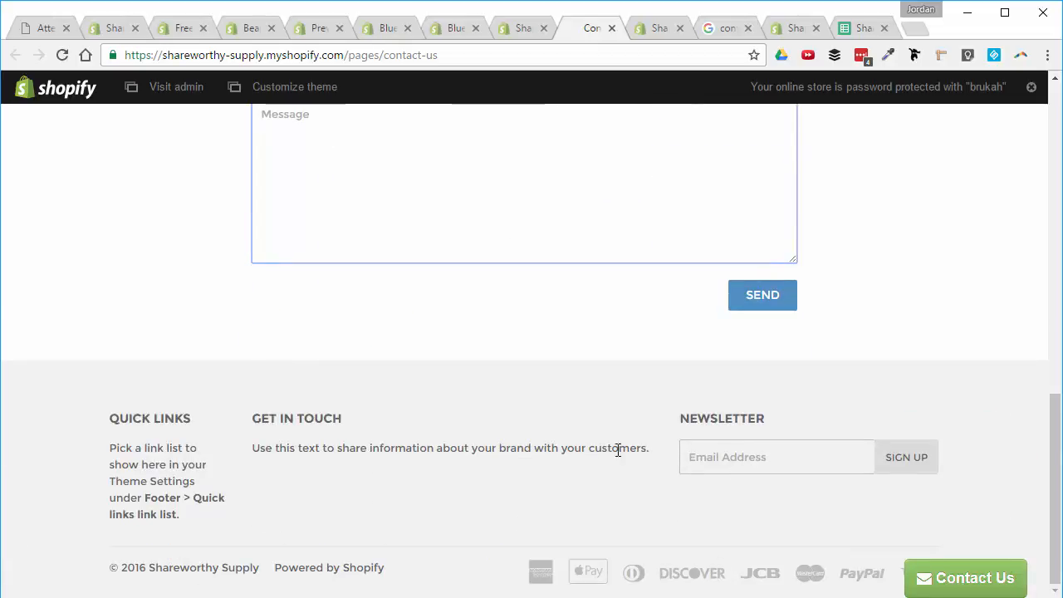
scroll(629, 408, up, 9)
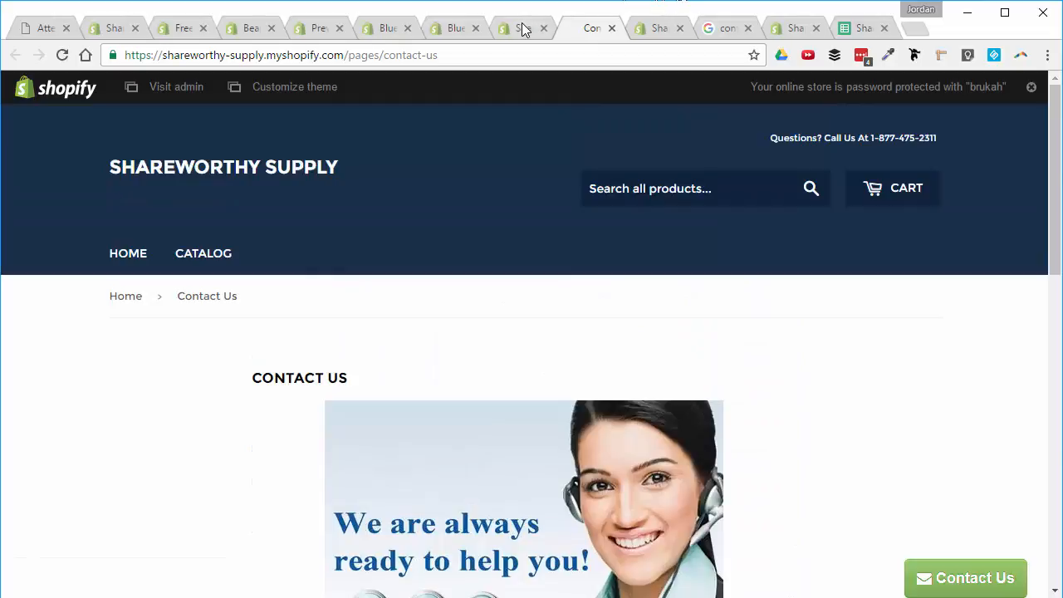
click(522, 30)
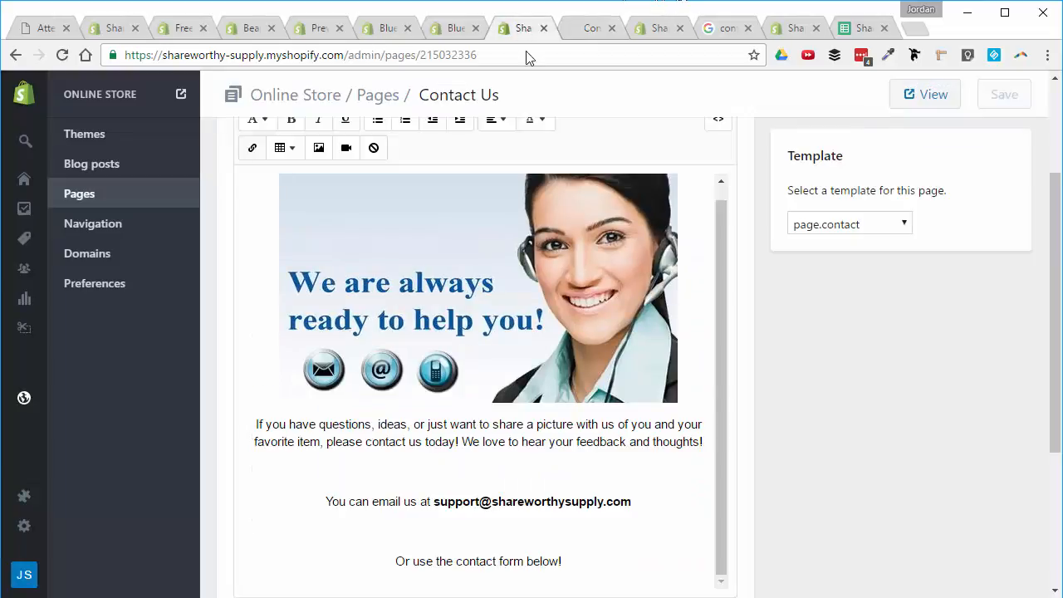
Step: Show the list of all store pages, then open Settings in a new browser tab
click(129, 197)
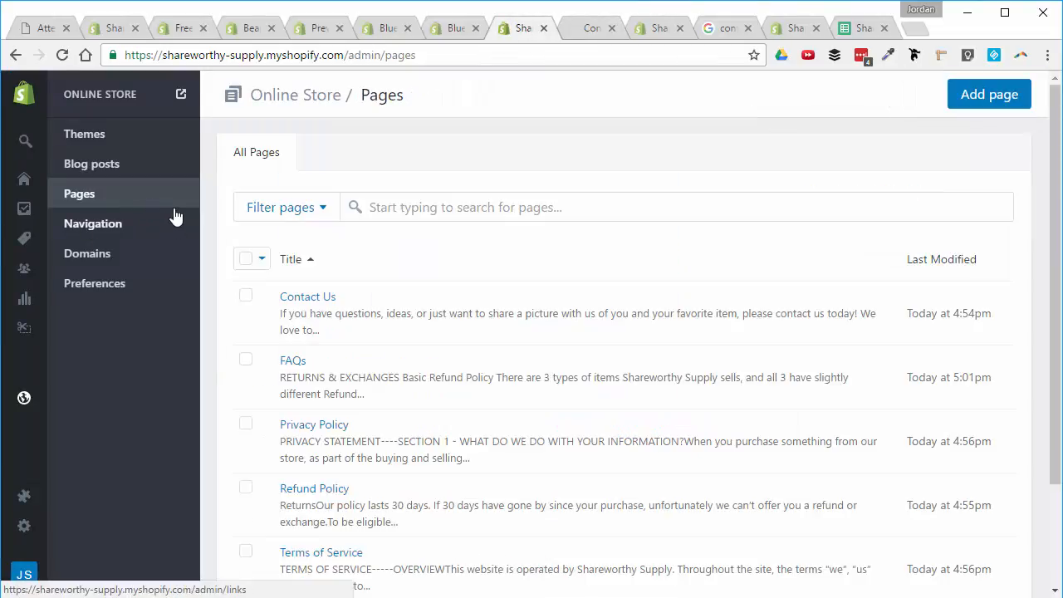
scroll(379, 254, down, 1)
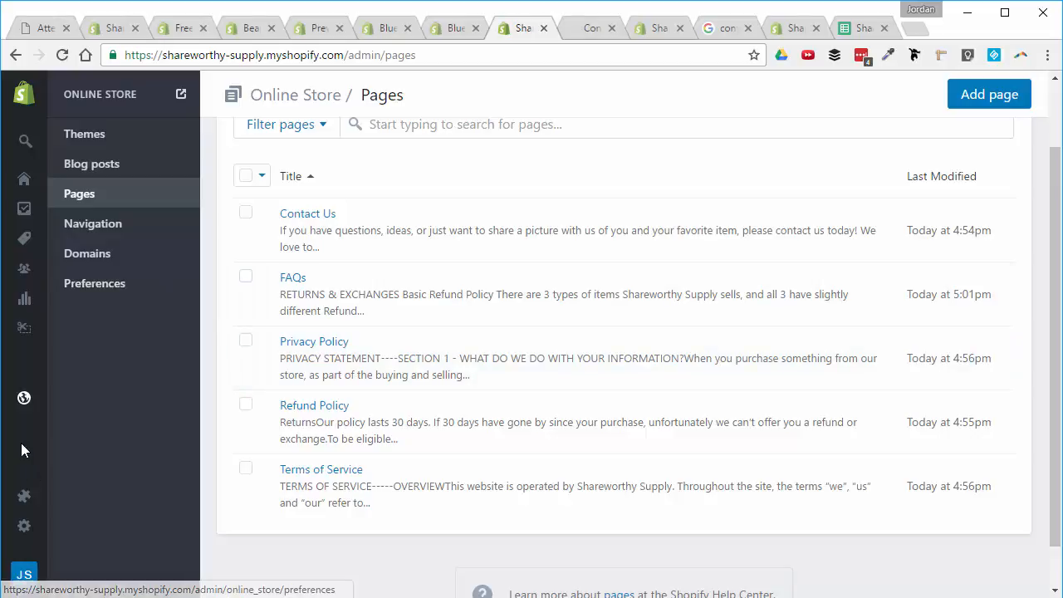
mouse_move(21, 450)
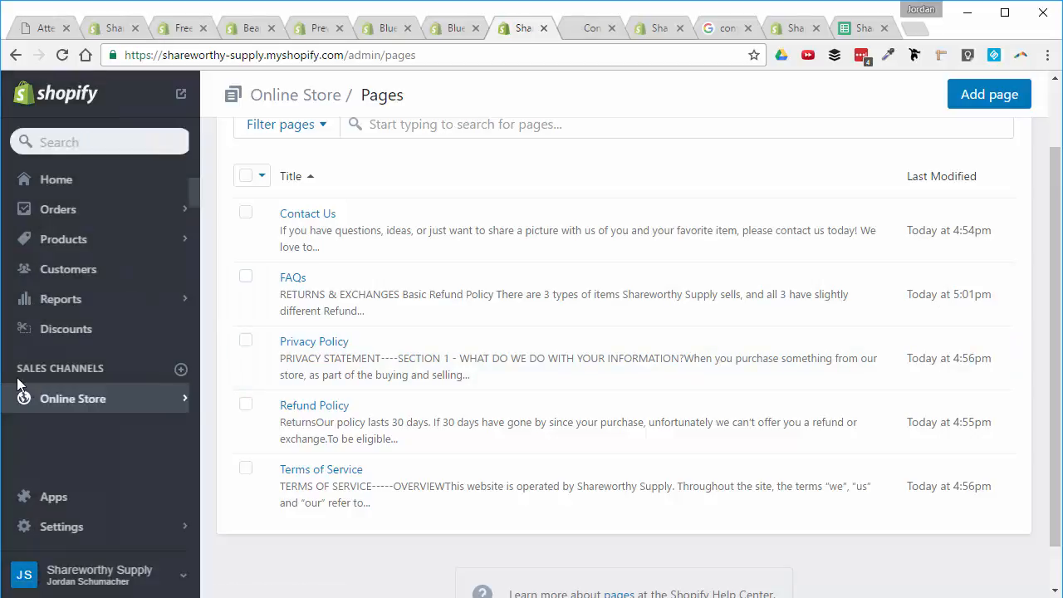
right_click(67, 527)
click(142, 539)
click(549, 29)
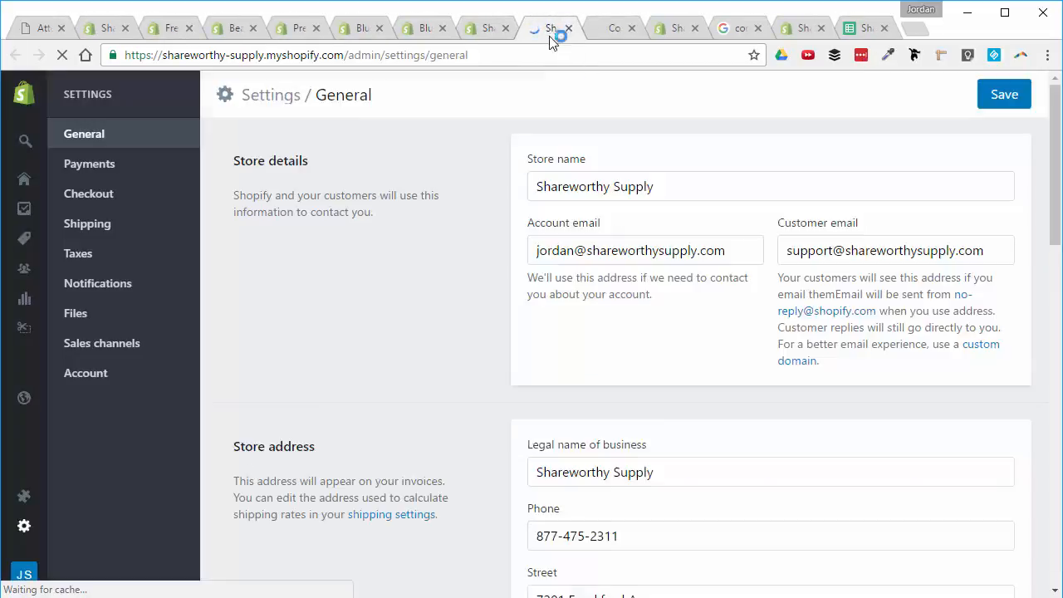
click(106, 190)
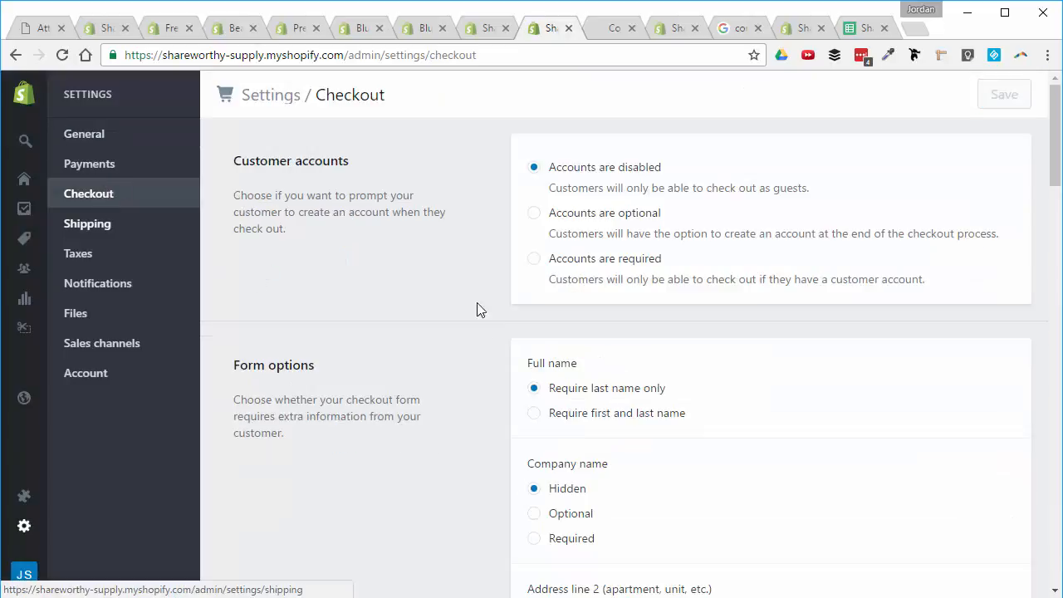
scroll(478, 310, down, 15)
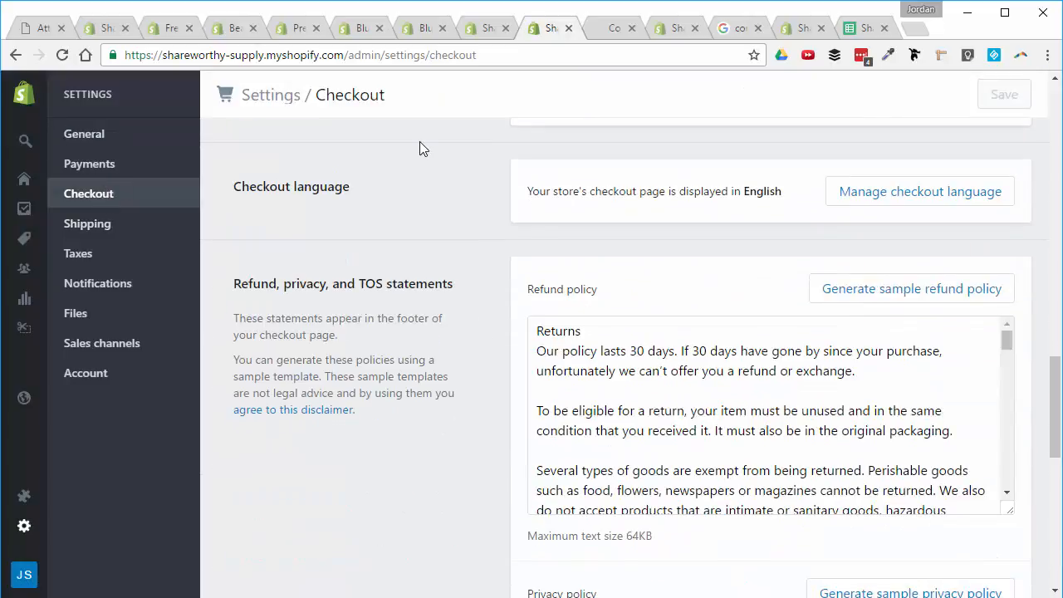
scroll(419, 148, down, 1)
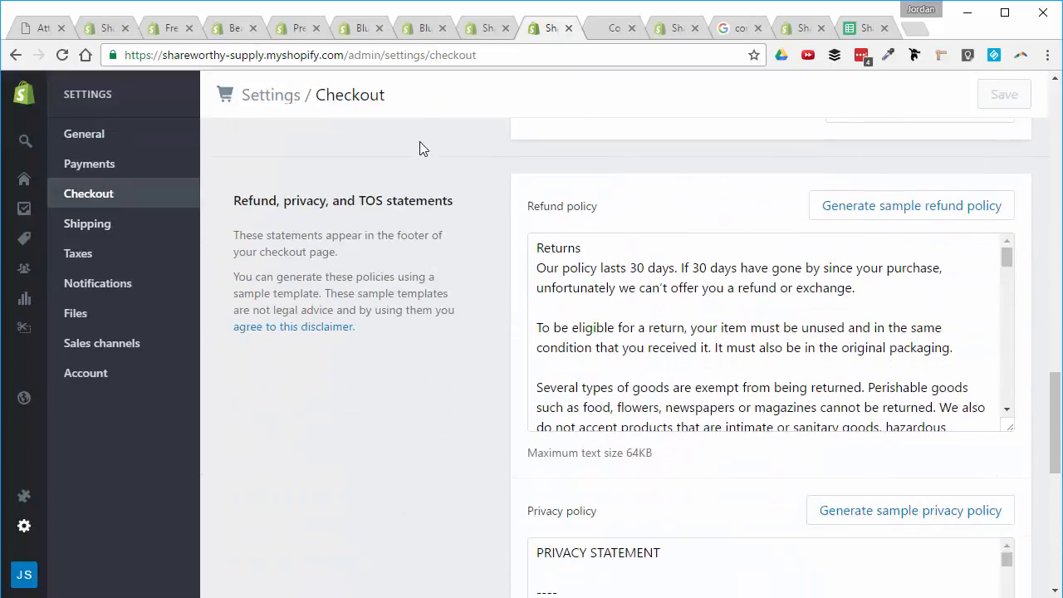
click(698, 347)
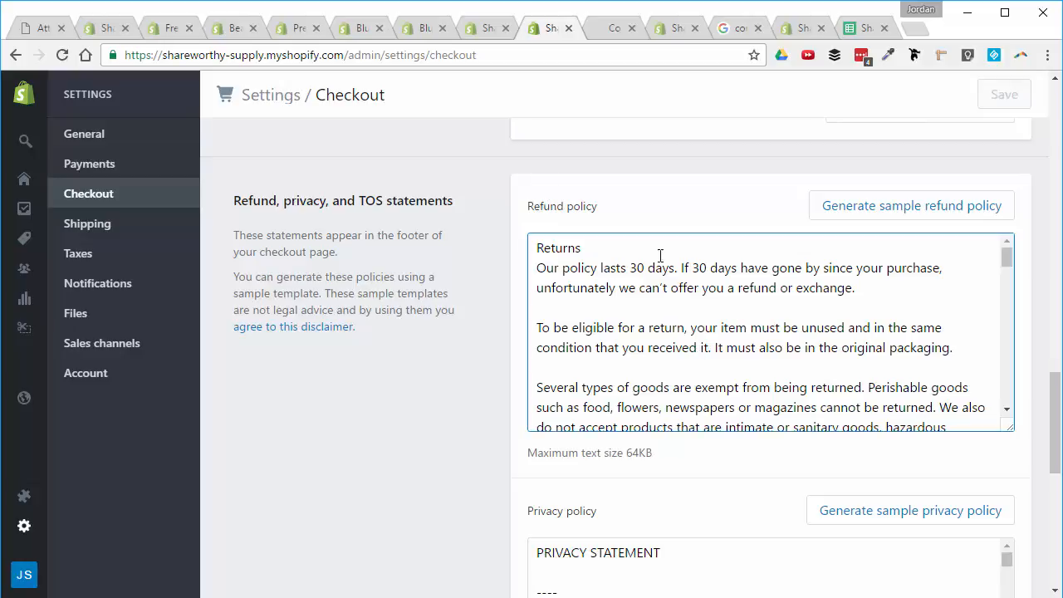
click(488, 28)
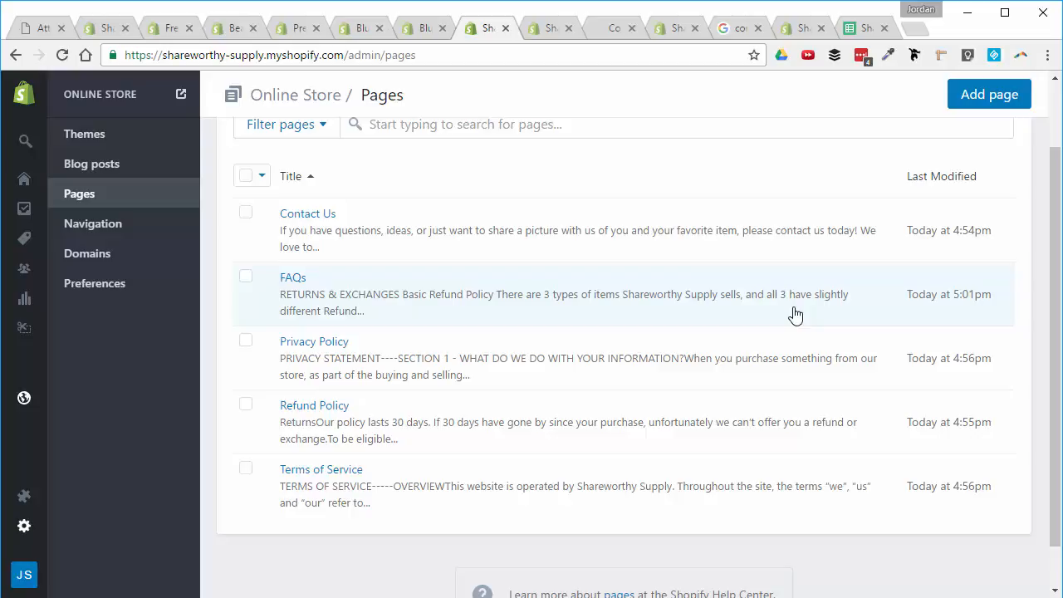
scroll(795, 312, down, 1)
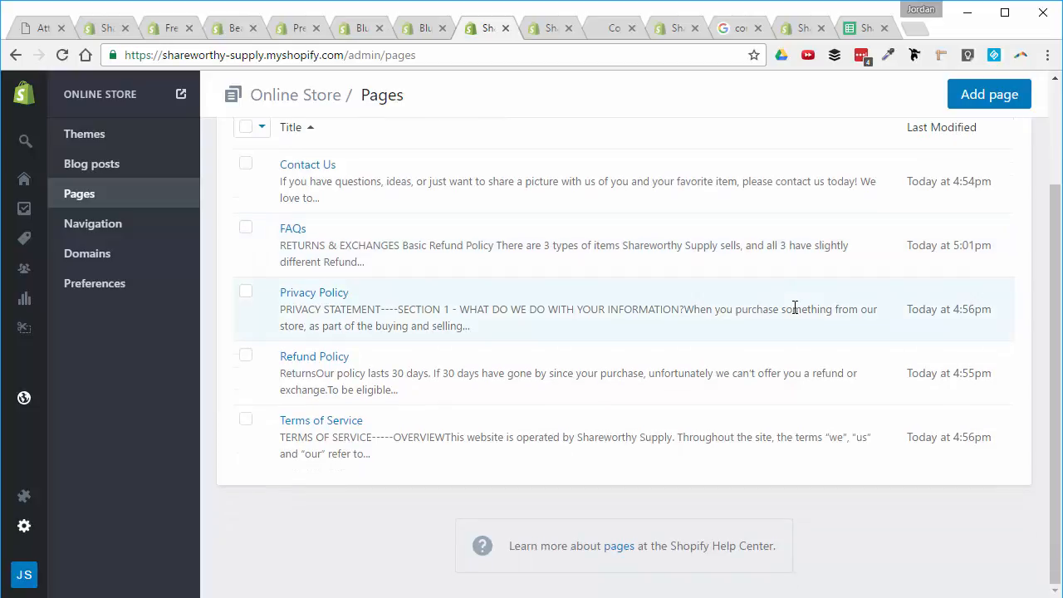
scroll(745, 373, up, 2)
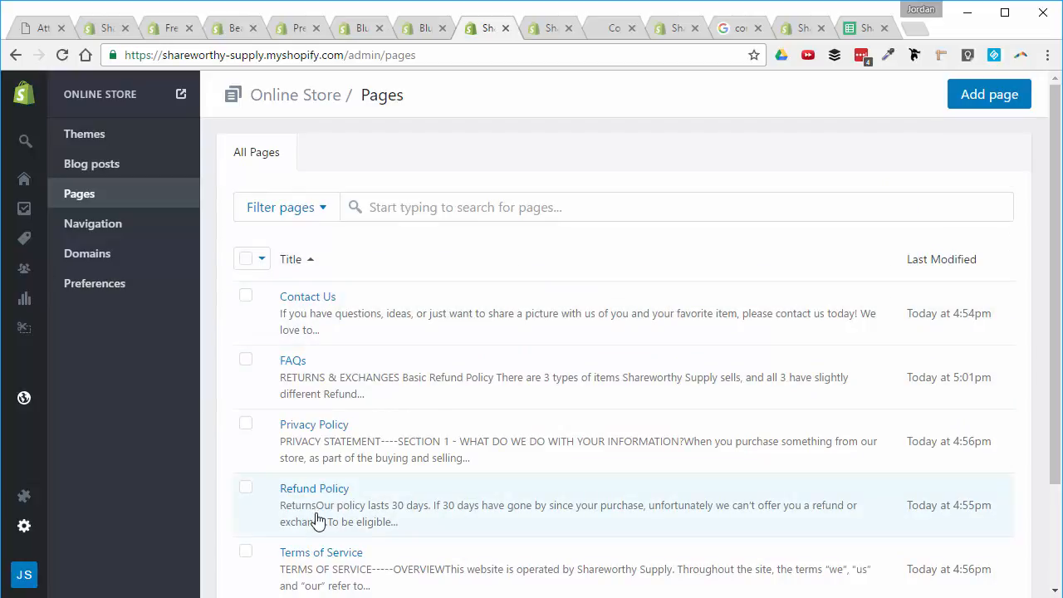
scroll(318, 520, down, 3)
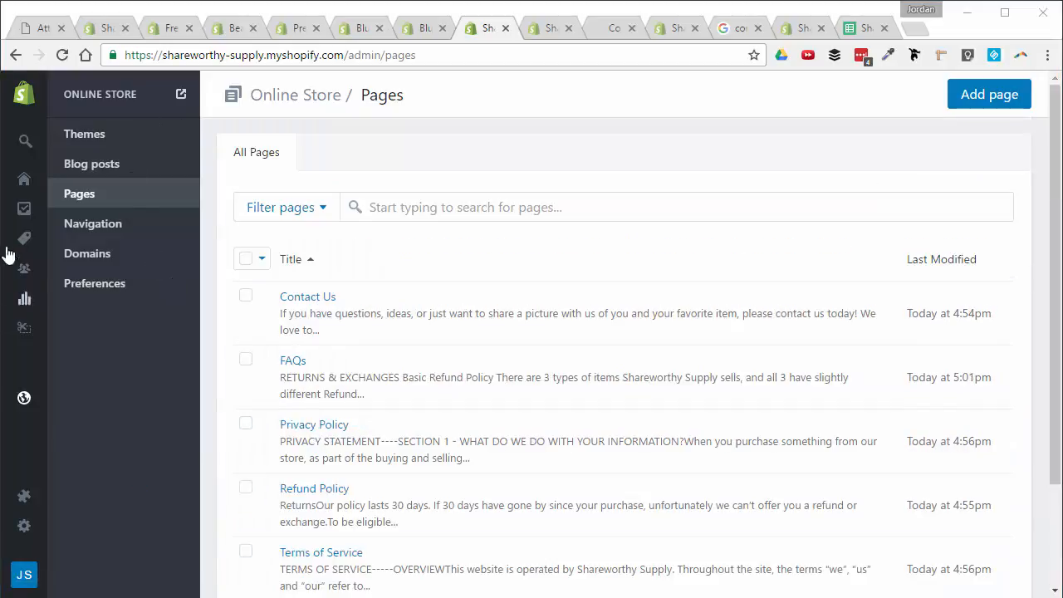
mouse_move(166, 256)
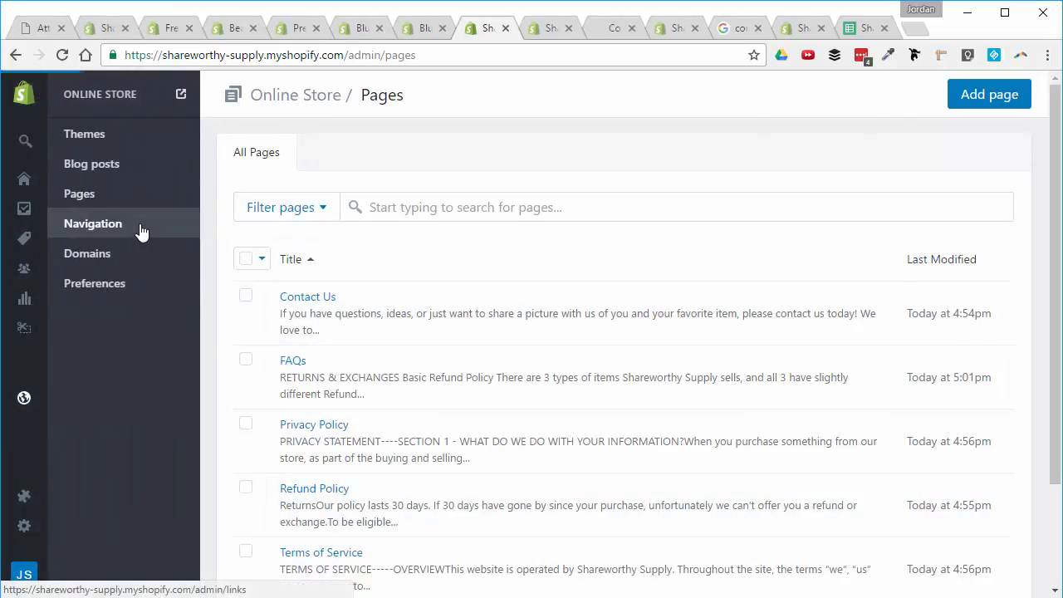
Step: In the Footer menu, add an item named Contact Us linking to the Contact Us page
click(141, 232)
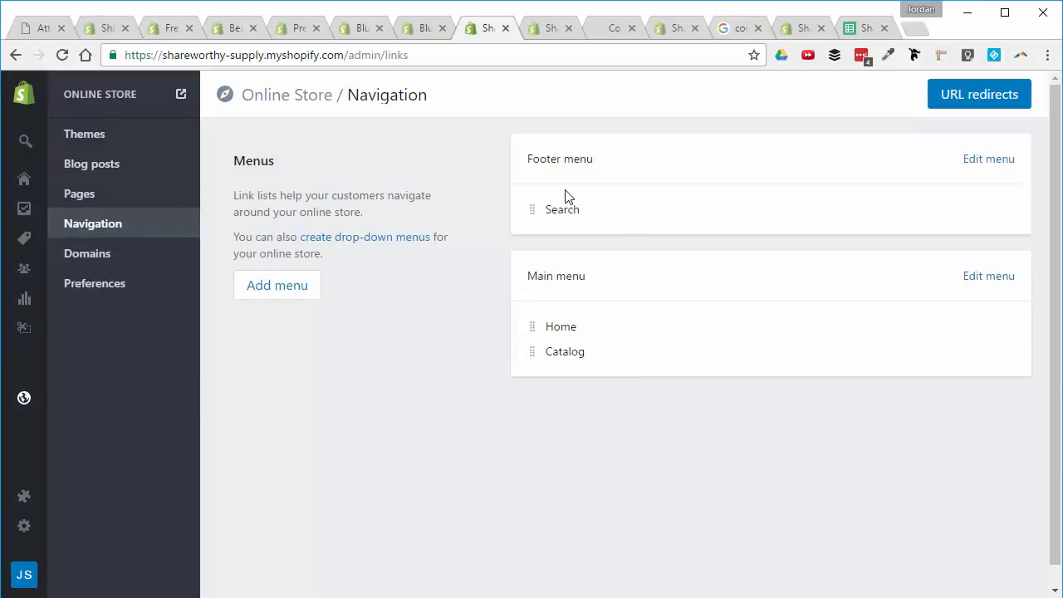
click(980, 163)
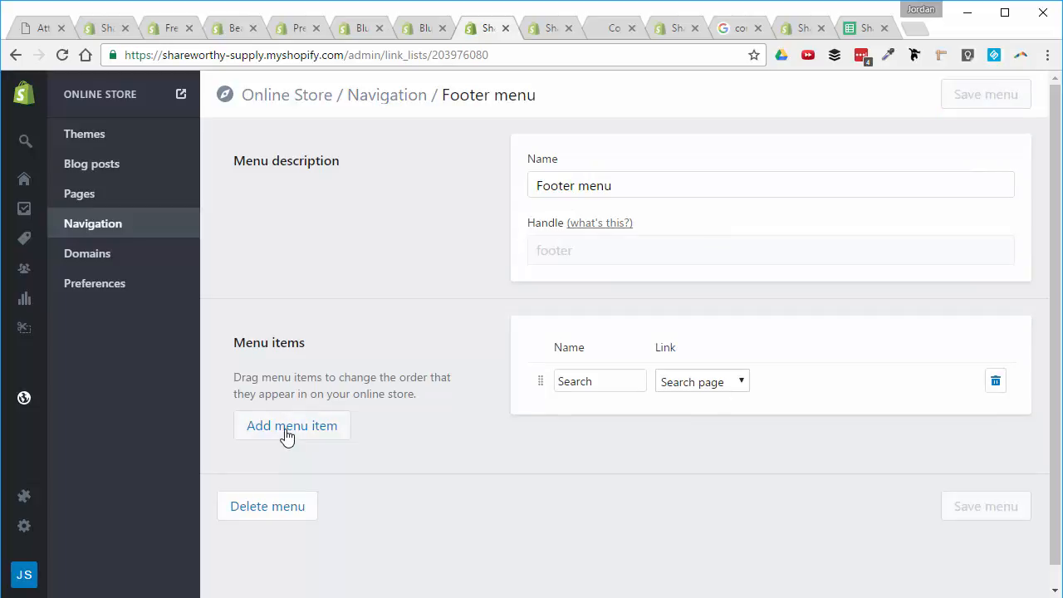
click(315, 432)
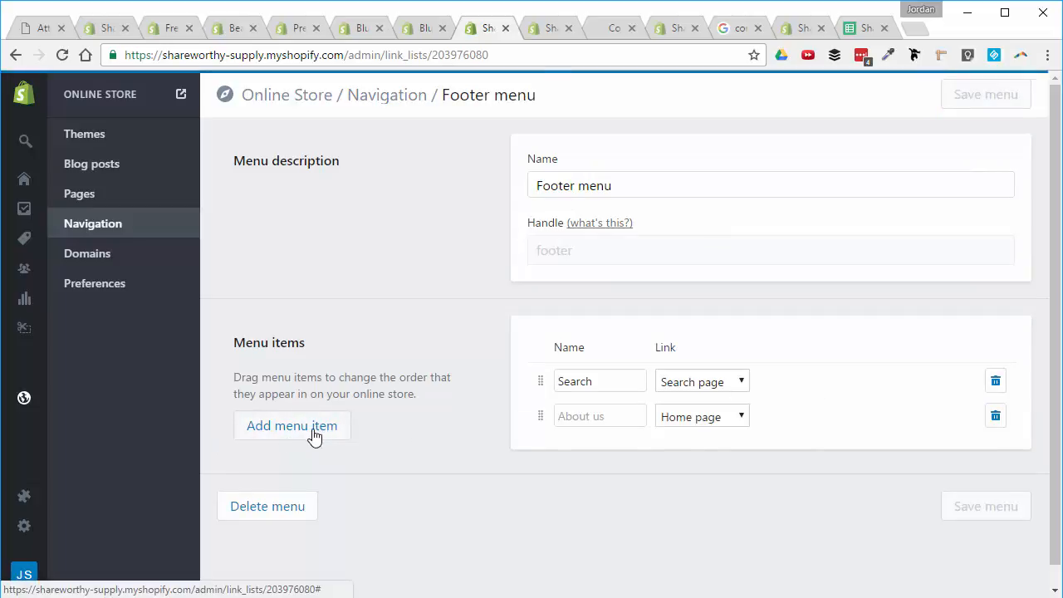
click(705, 414)
click(710, 513)
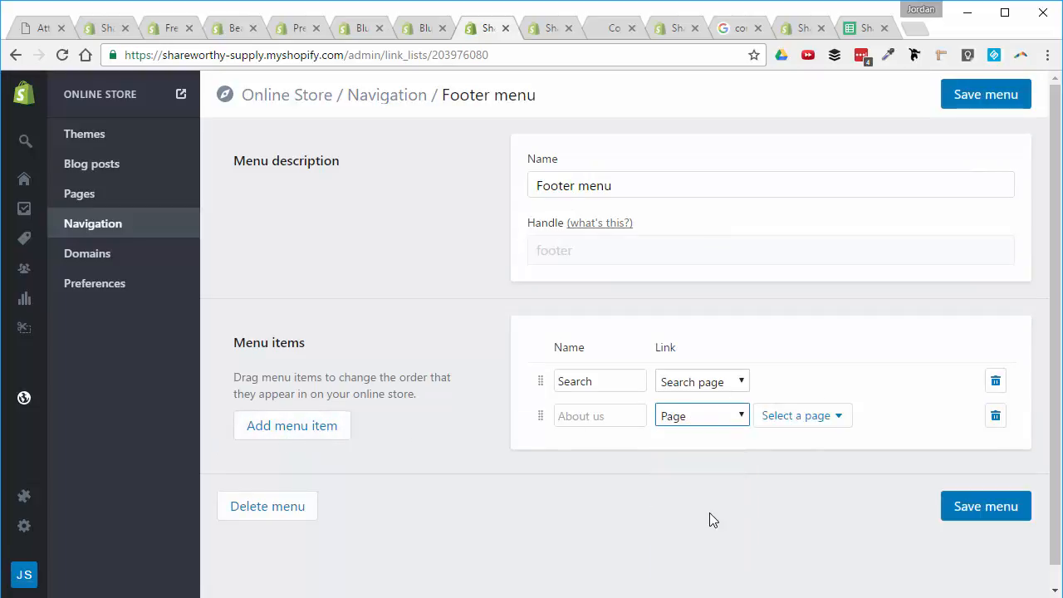
click(799, 416)
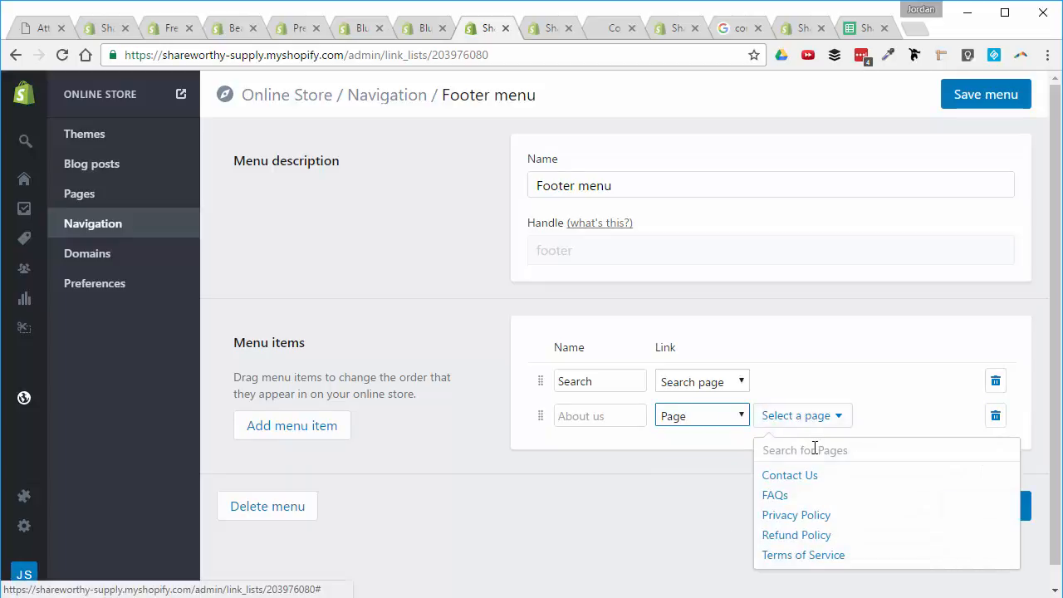
click(814, 477)
click(629, 410)
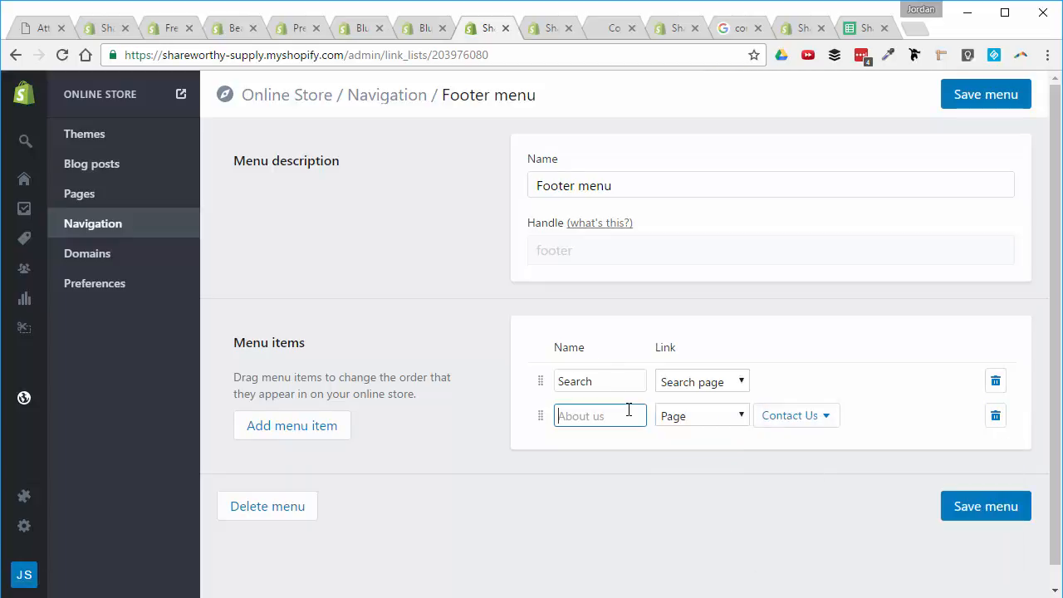
text(Contact Us)
Step: Add a FAQs item linking to the FAQs page
click(332, 429)
click(629, 449)
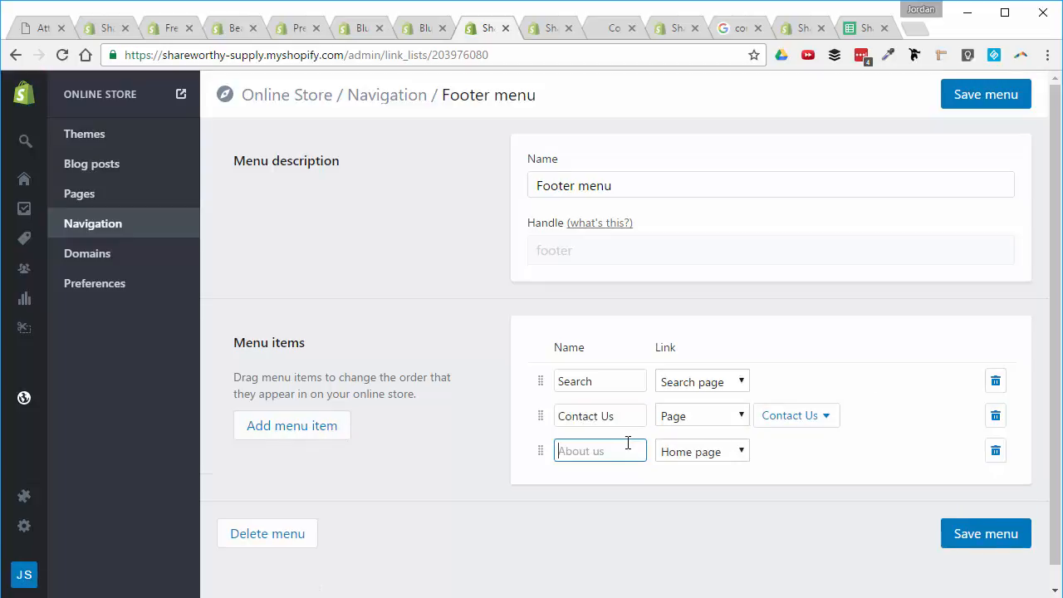
click(685, 458)
click(689, 554)
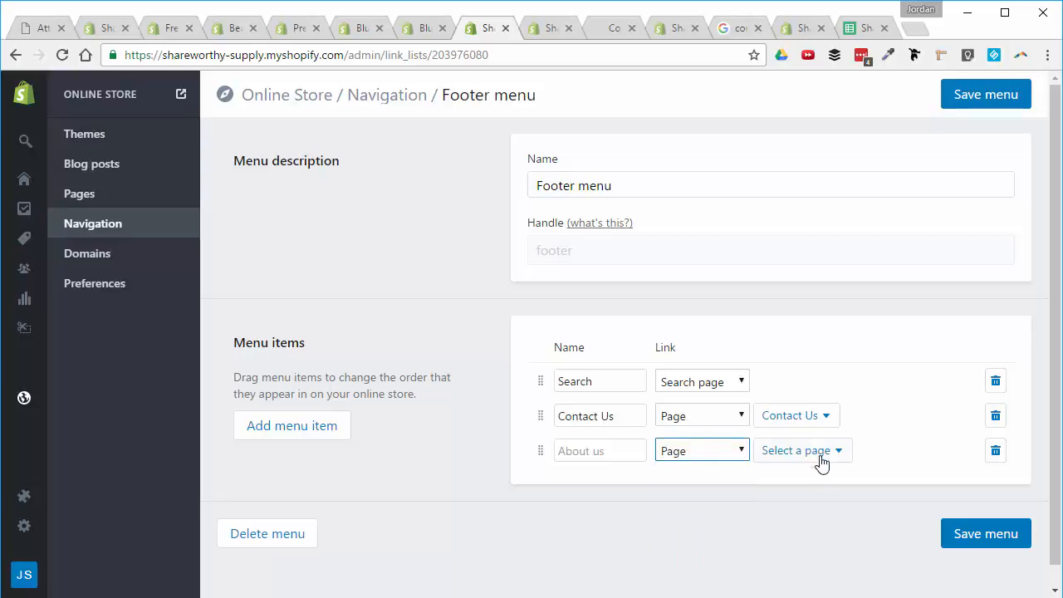
click(820, 456)
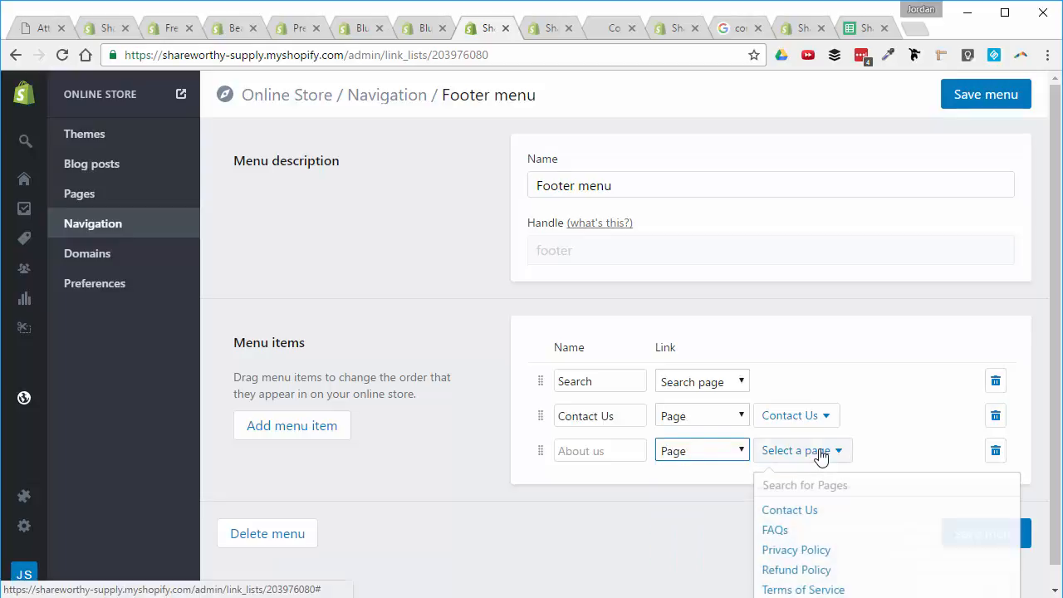
click(832, 536)
click(607, 451)
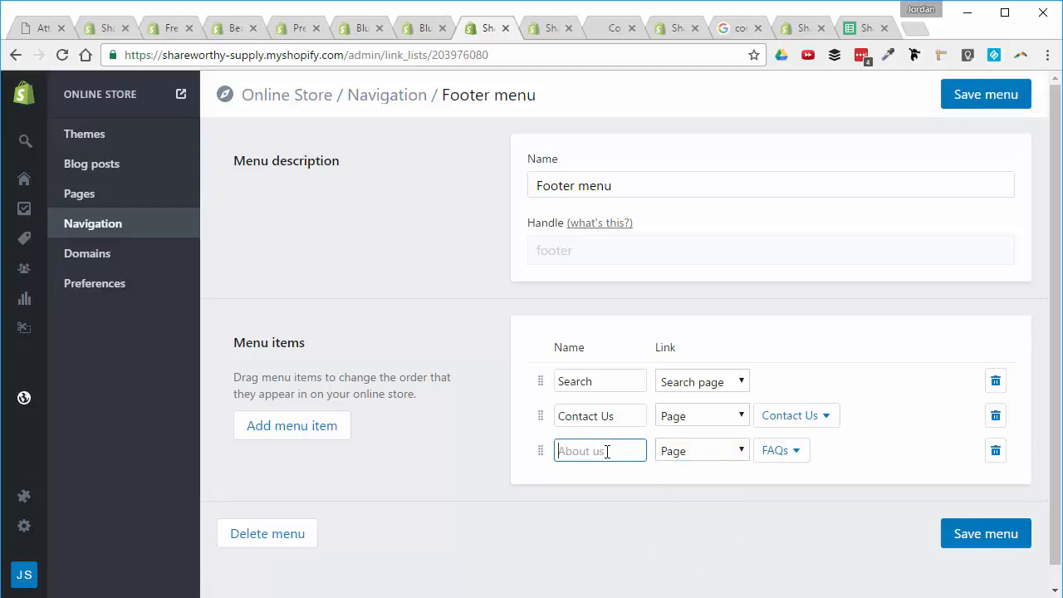
text(FAQs)
Step: Add a Privacy Policy item linking to the Privacy Policy page
click(325, 426)
scroll(582, 432, down, 1)
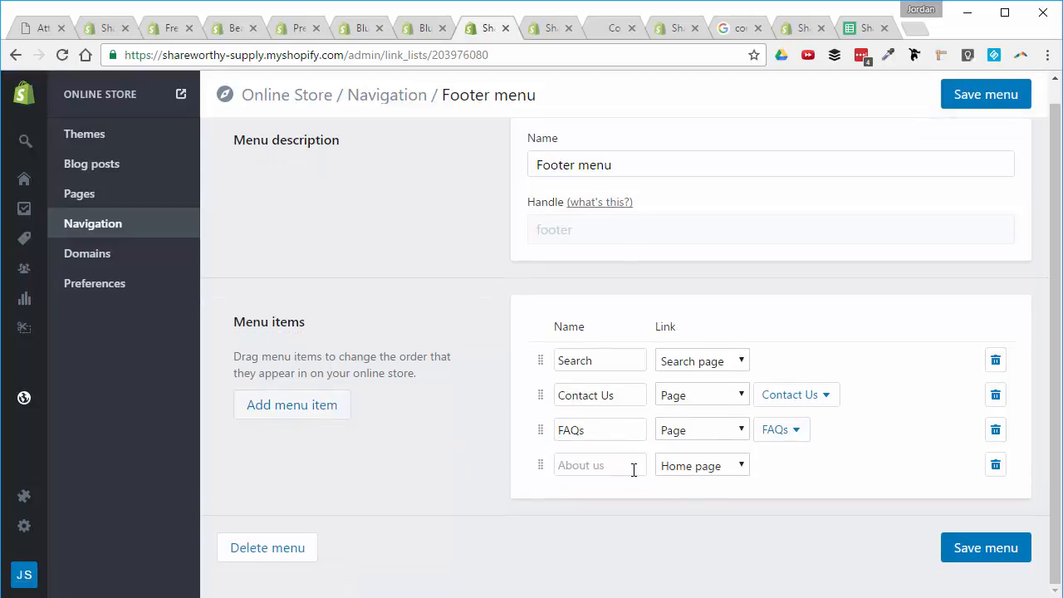
click(684, 474)
click(723, 568)
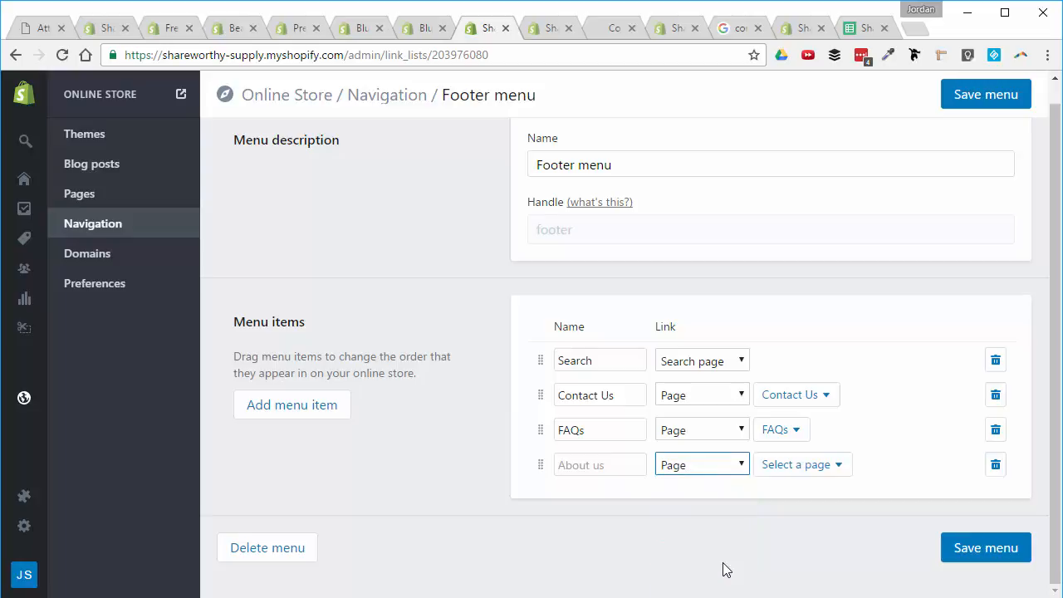
click(836, 471)
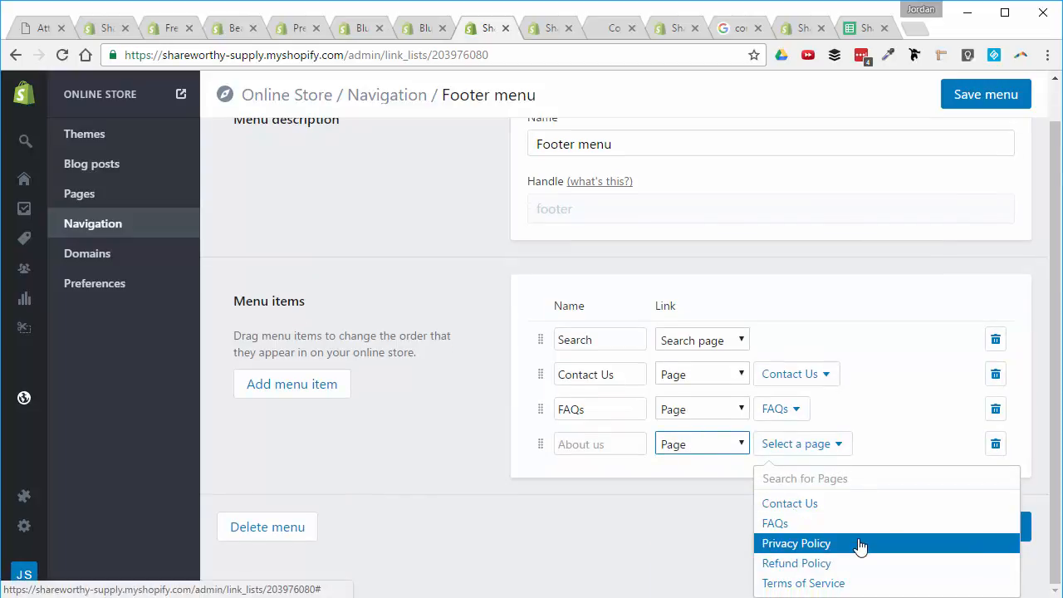
click(860, 543)
click(630, 477)
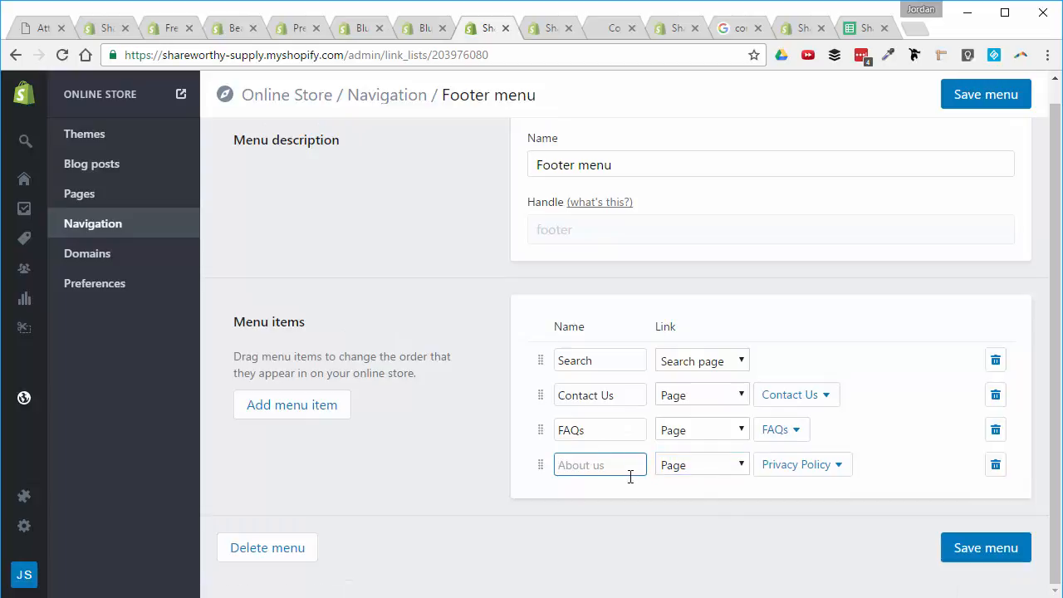
text(Privacy Policy)
Step: Add a Refund Policy item linking to the Refund Policy page
click(320, 406)
click(678, 504)
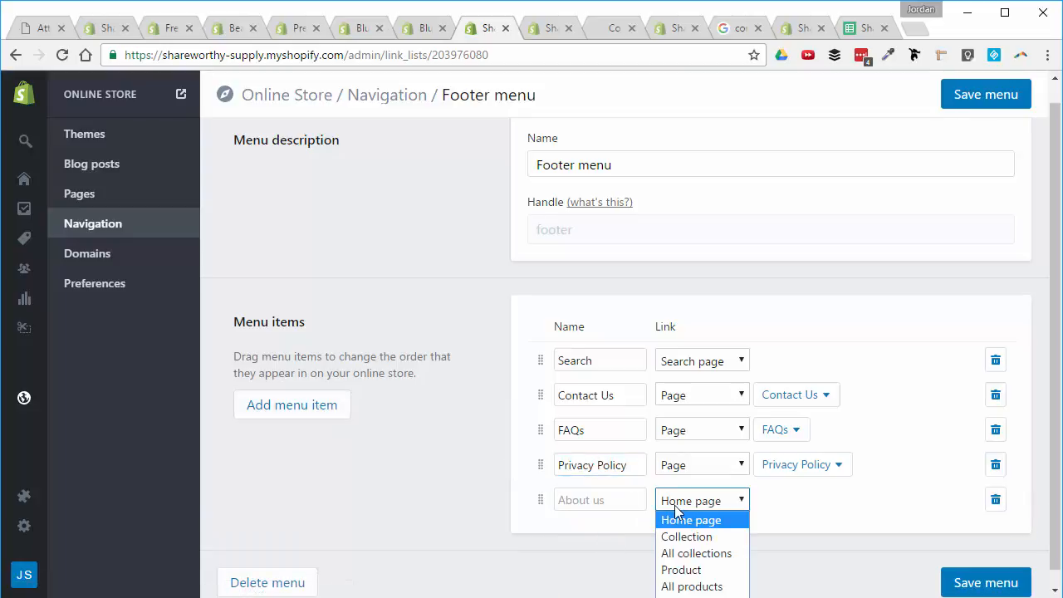
click(719, 595)
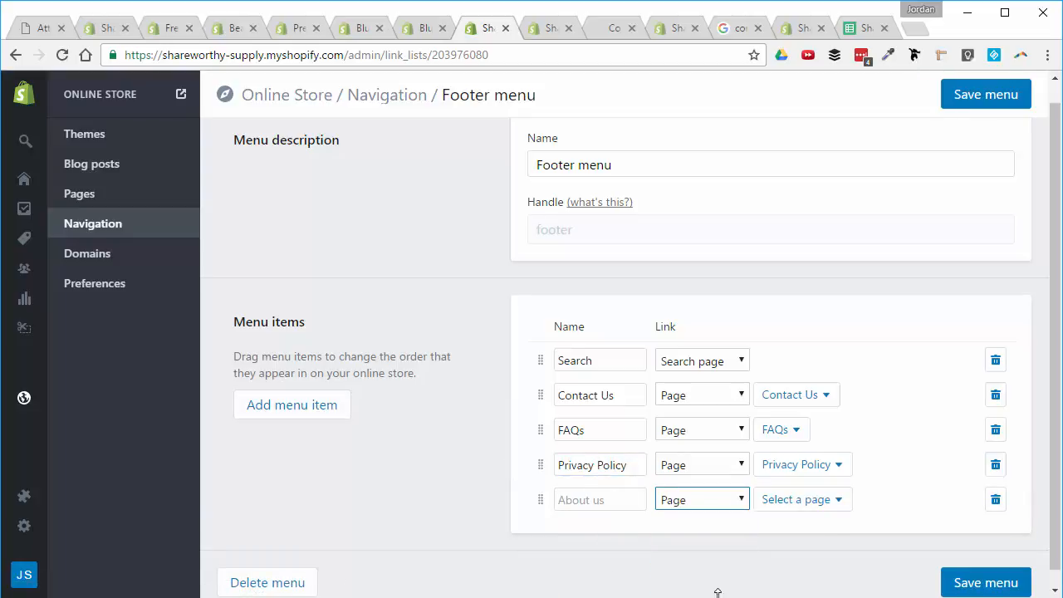
click(831, 502)
scroll(830, 508, down, 1)
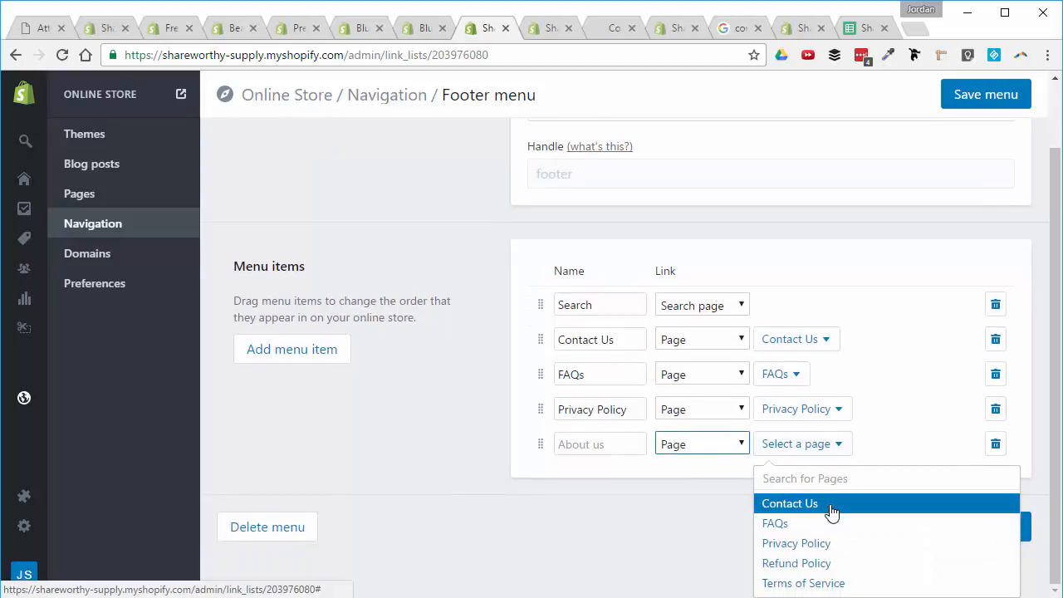
click(853, 562)
click(606, 487)
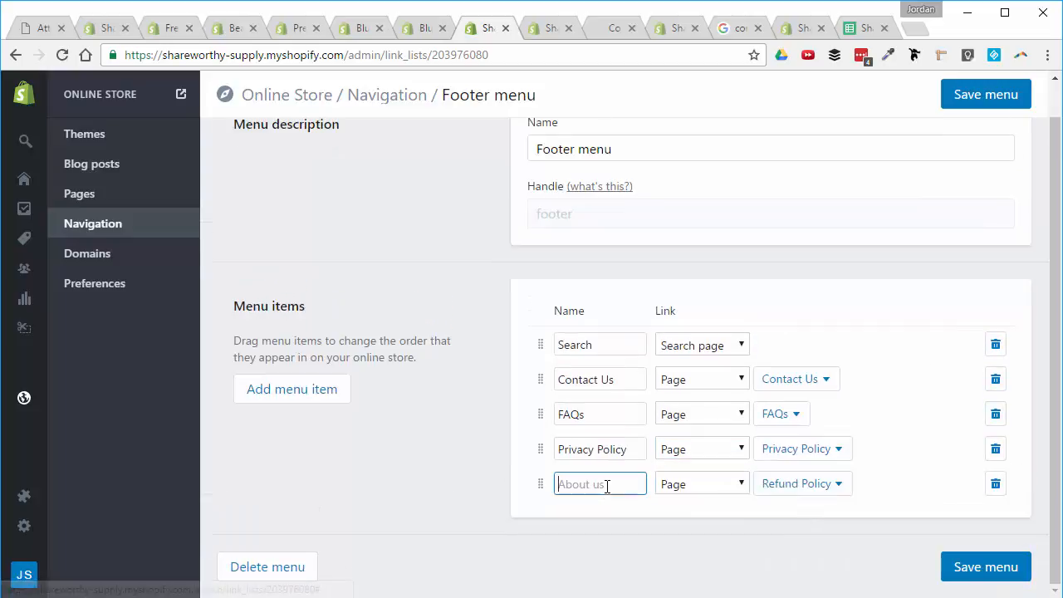
text(Refund Policy)
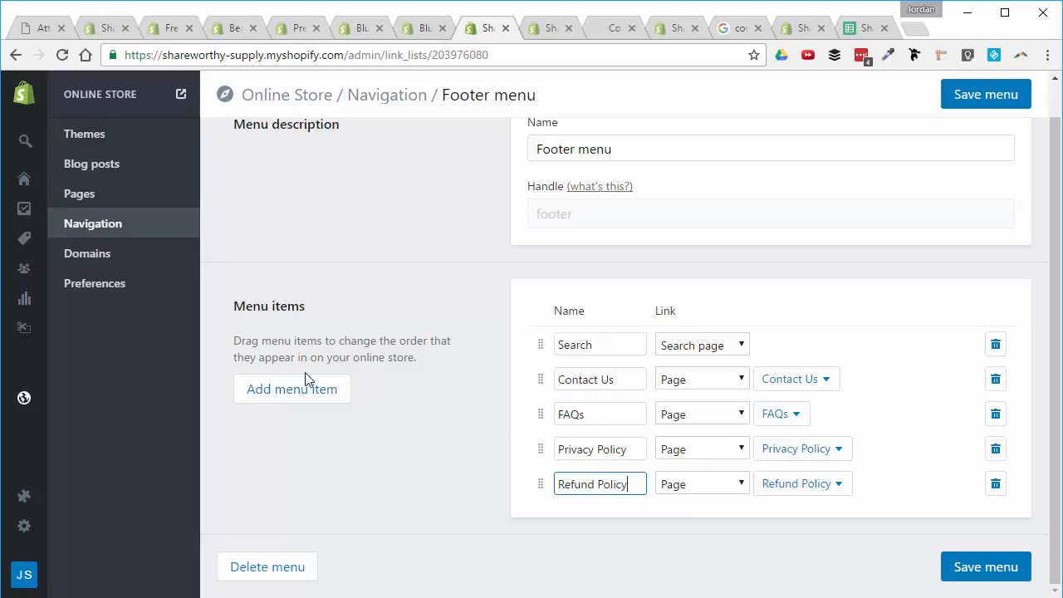
Step: Add a Terms of Service item linking to the Terms of Service page
click(299, 397)
scroll(655, 445, down, 1)
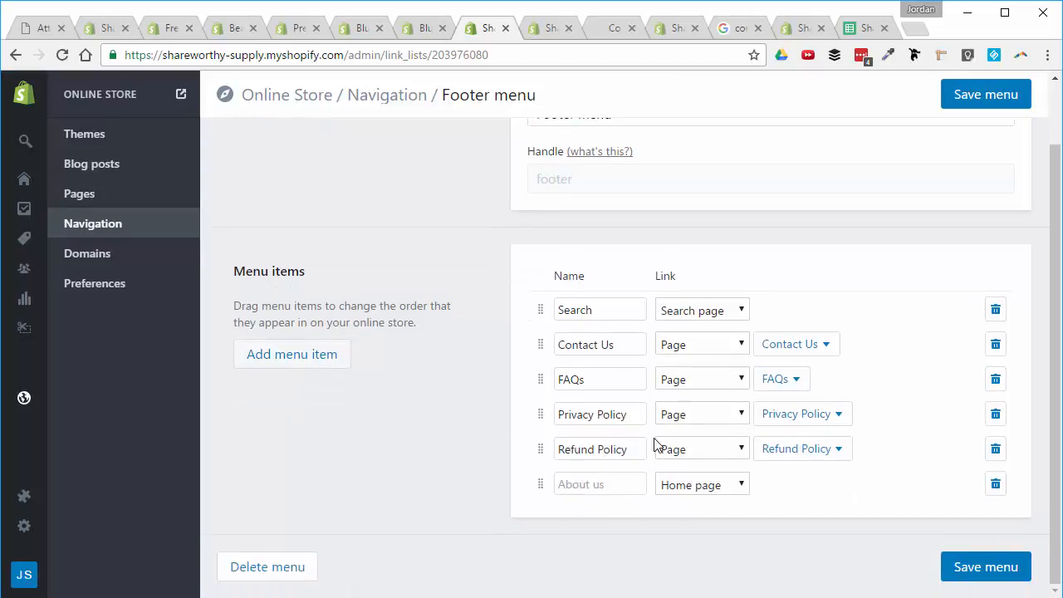
click(704, 484)
click(725, 586)
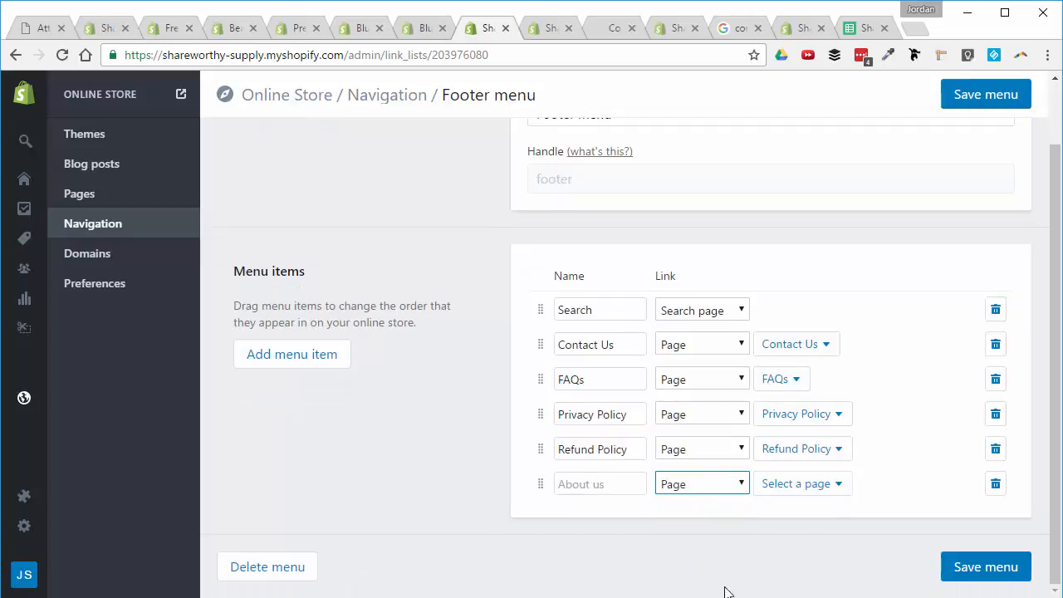
click(839, 485)
scroll(839, 548, down, 1)
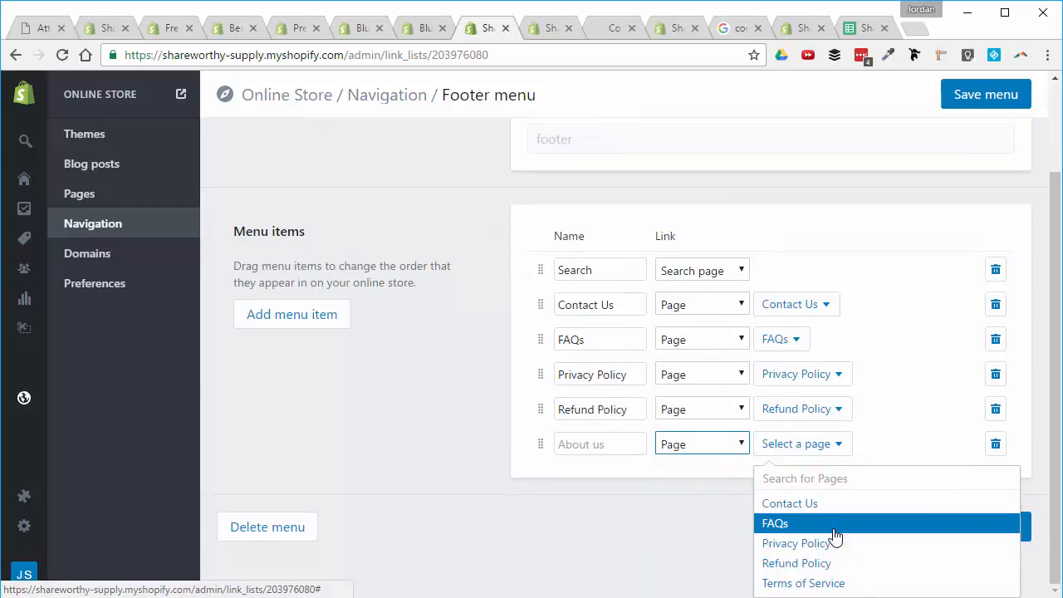
click(854, 581)
click(600, 489)
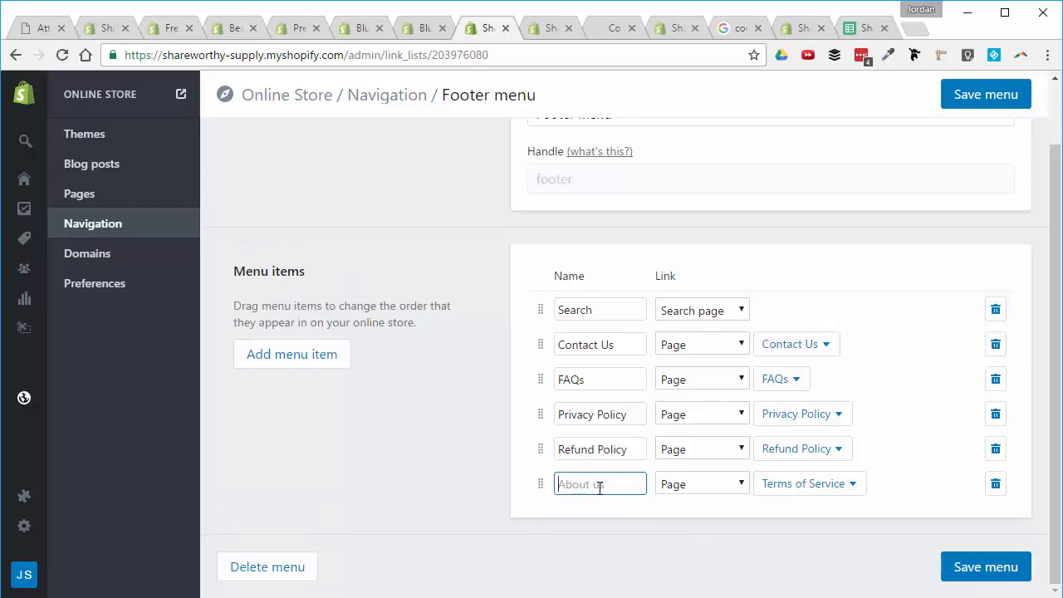
text(Terms of Service)
Step: Delete the Search item and save the footer menu
click(996, 310)
click(985, 566)
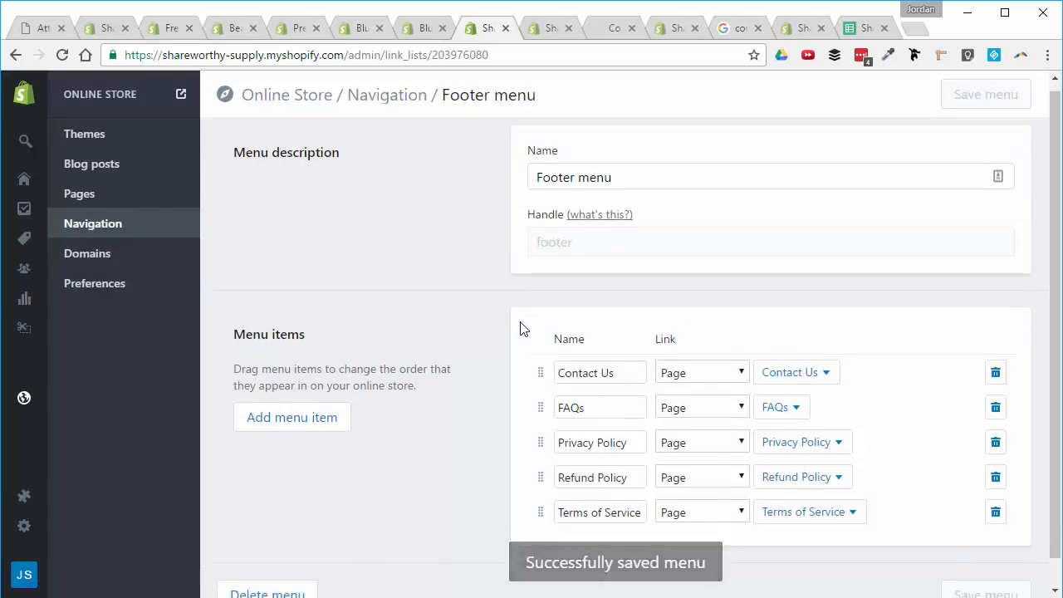
scroll(520, 329, down, 1)
Step: Set shareworthysupply.com as primary domain with all traffic redirected to it, and save
click(83, 268)
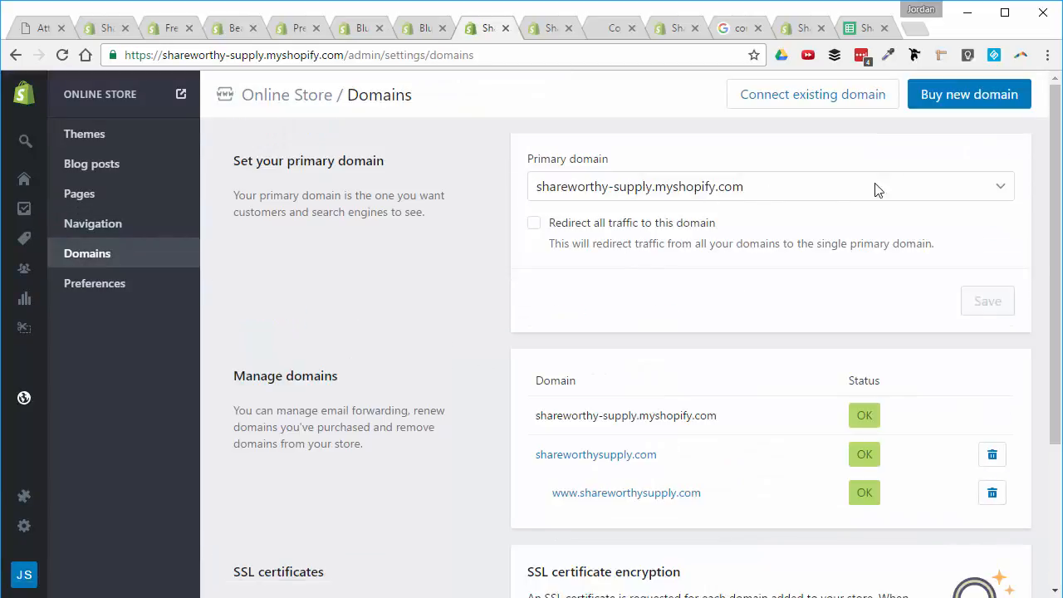
click(1008, 193)
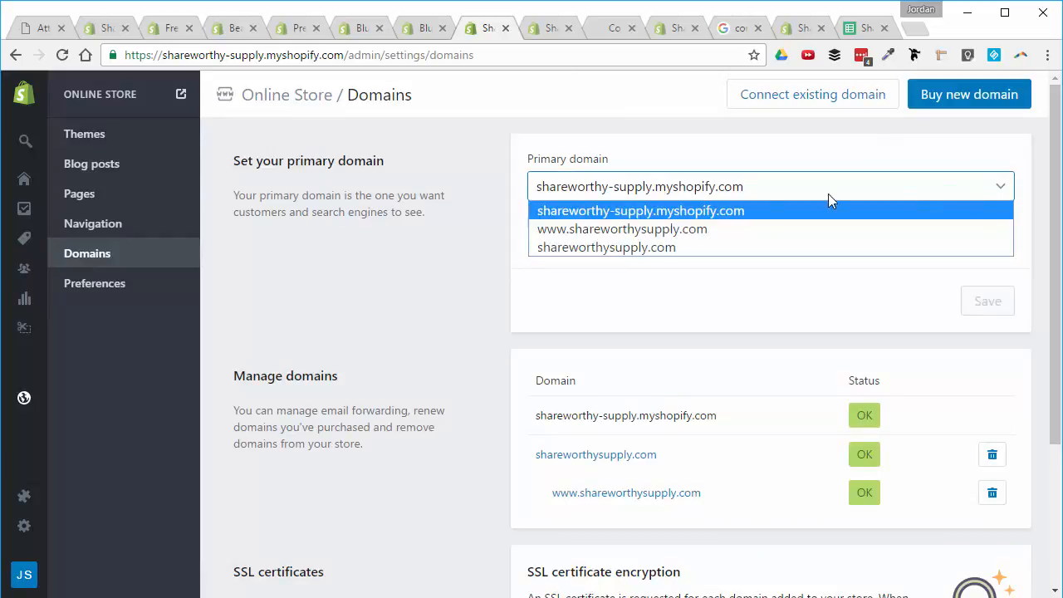
click(649, 254)
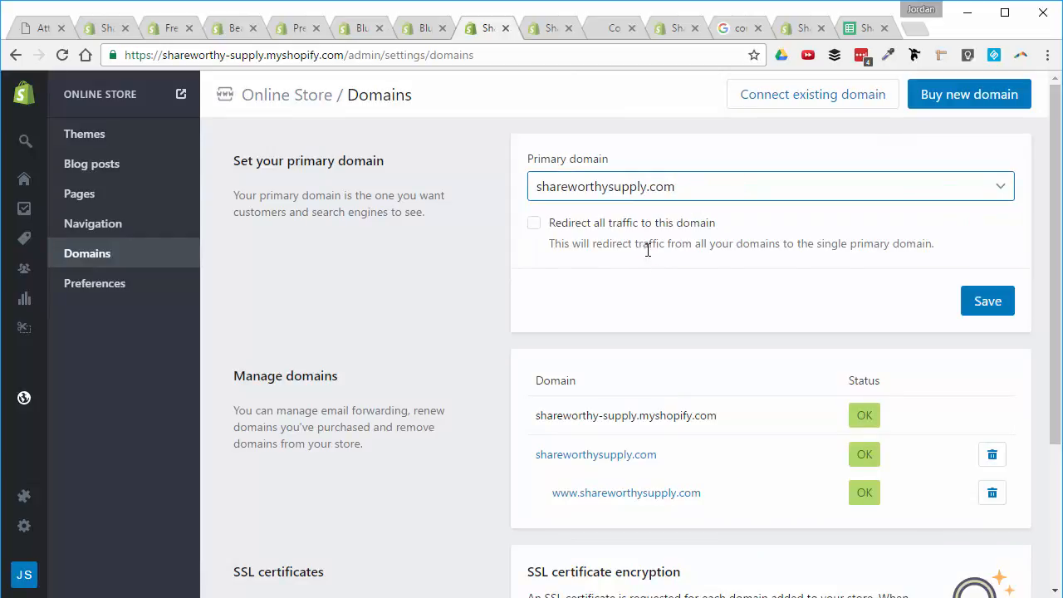
click(534, 226)
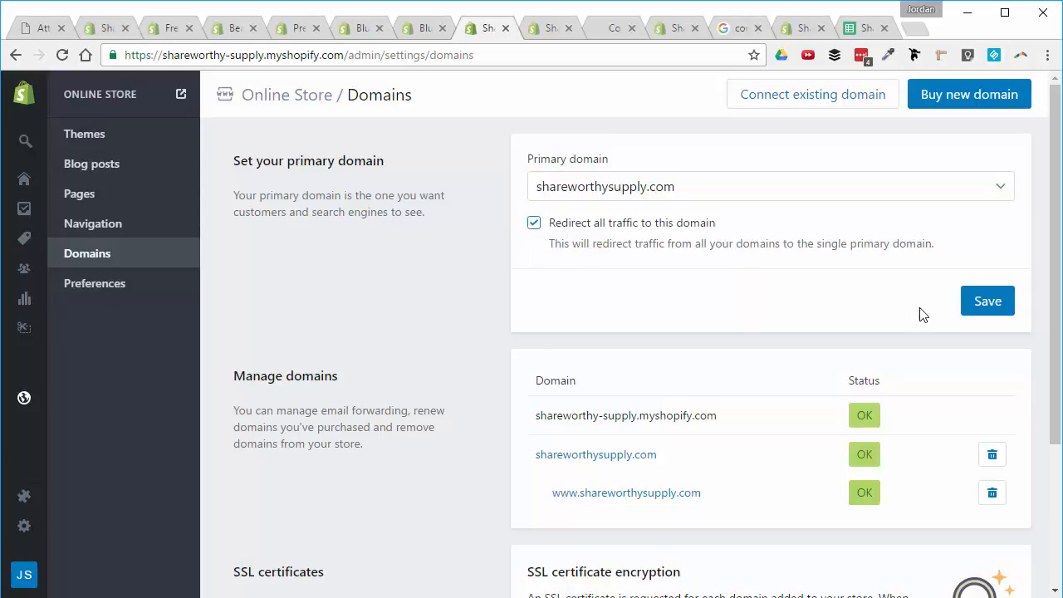
click(991, 308)
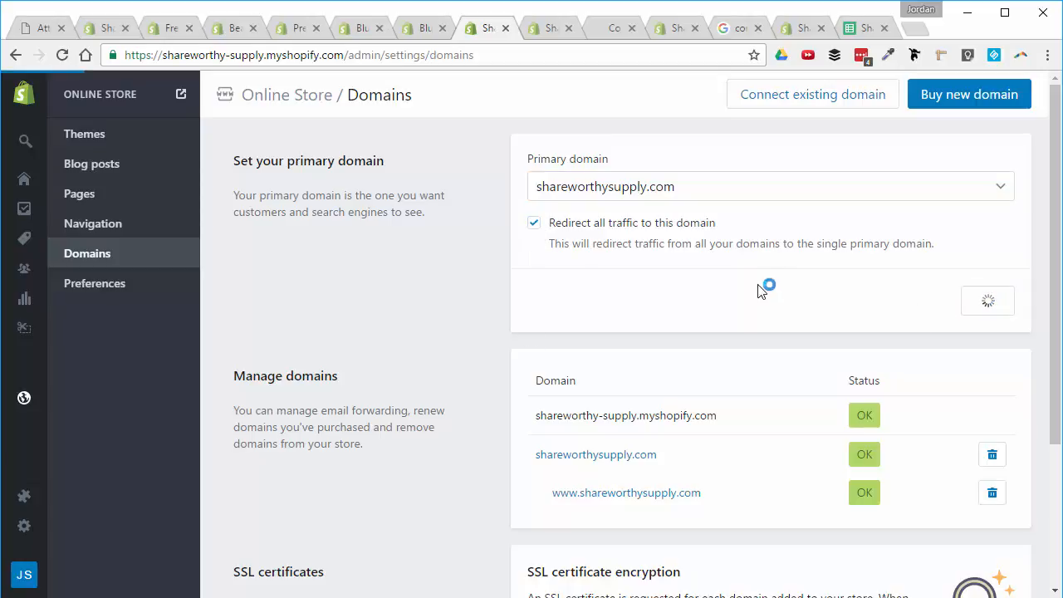
scroll(752, 283, down, 3)
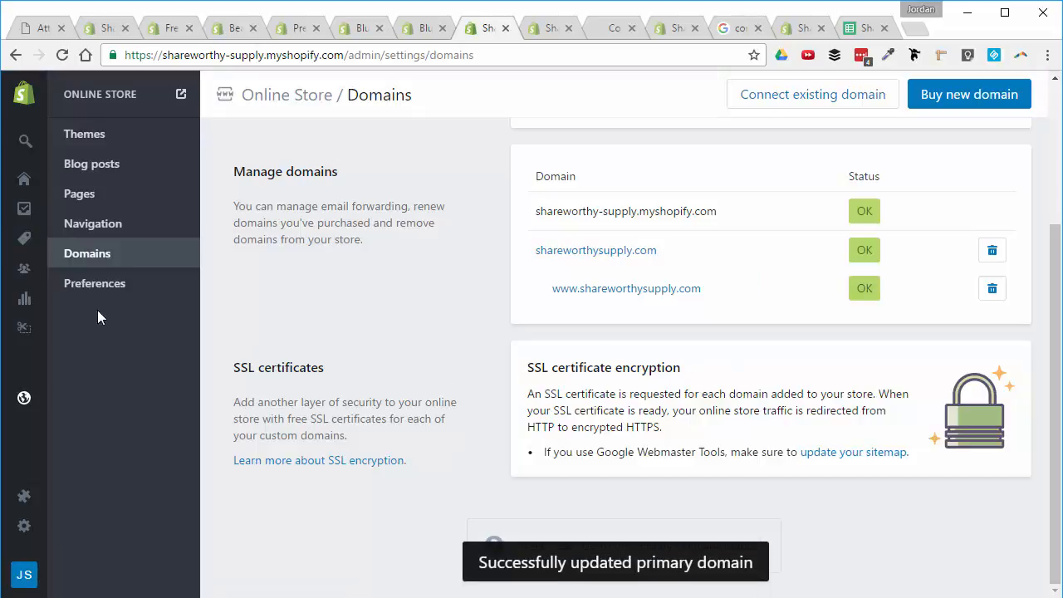
click(97, 285)
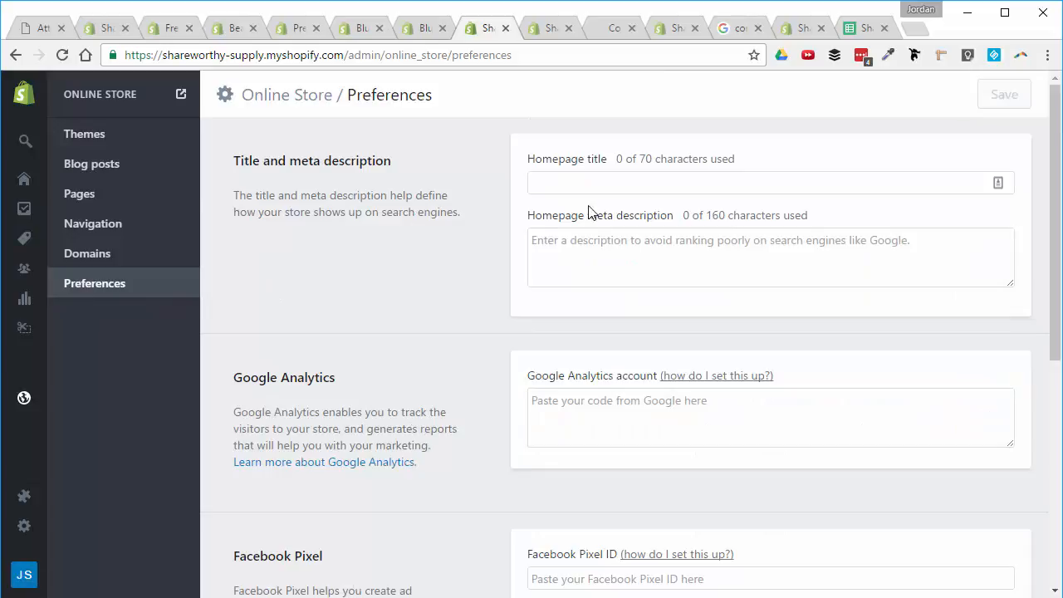
Step: Scroll through Online Store Preferences to check the empty homepage title and meta description fields
scroll(355, 277, down, 5)
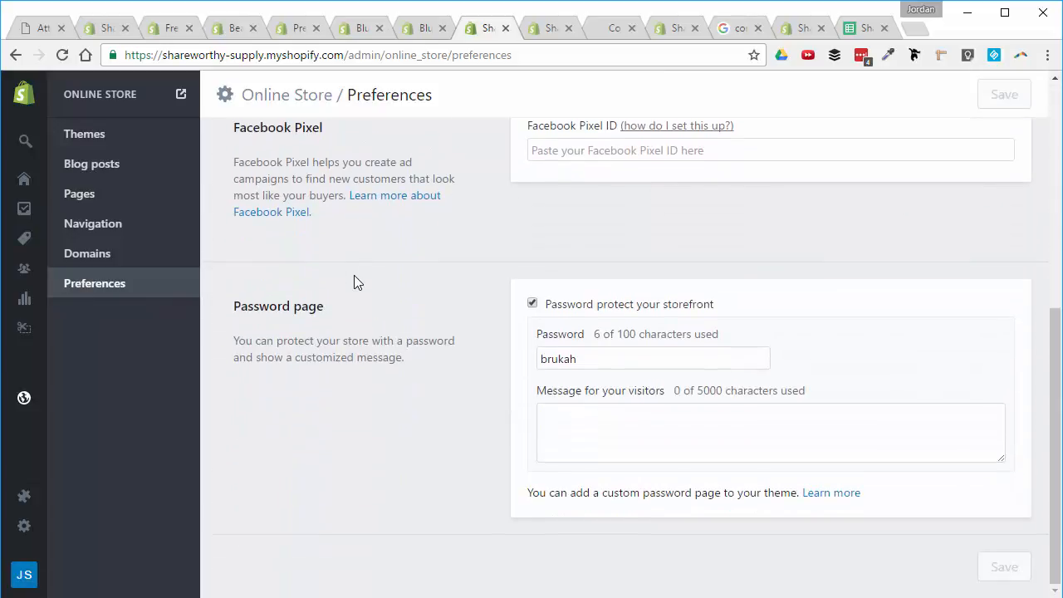
scroll(356, 282, up, 5)
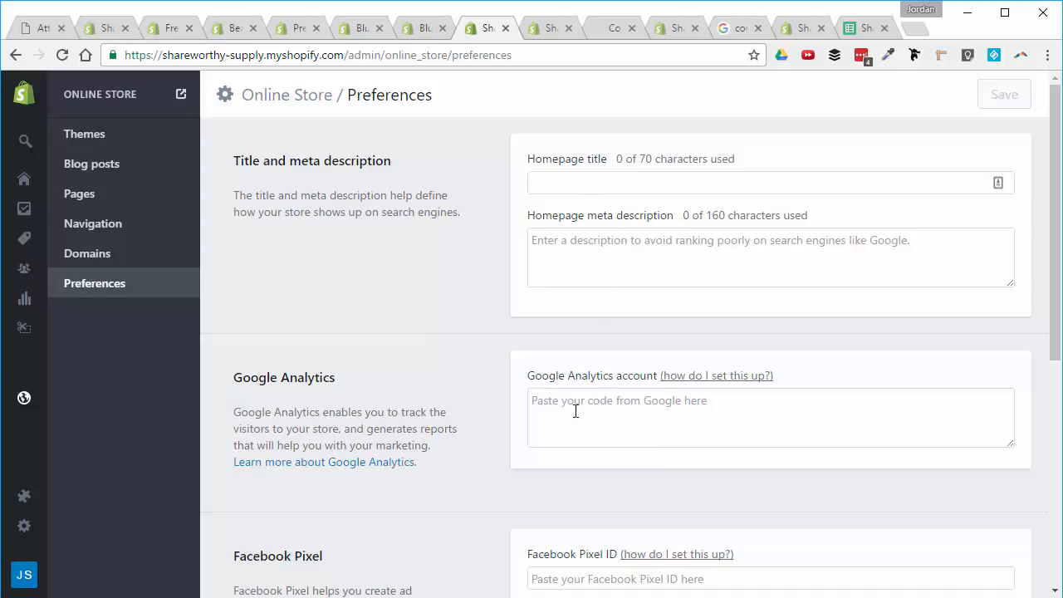
scroll(636, 415, down, 3)
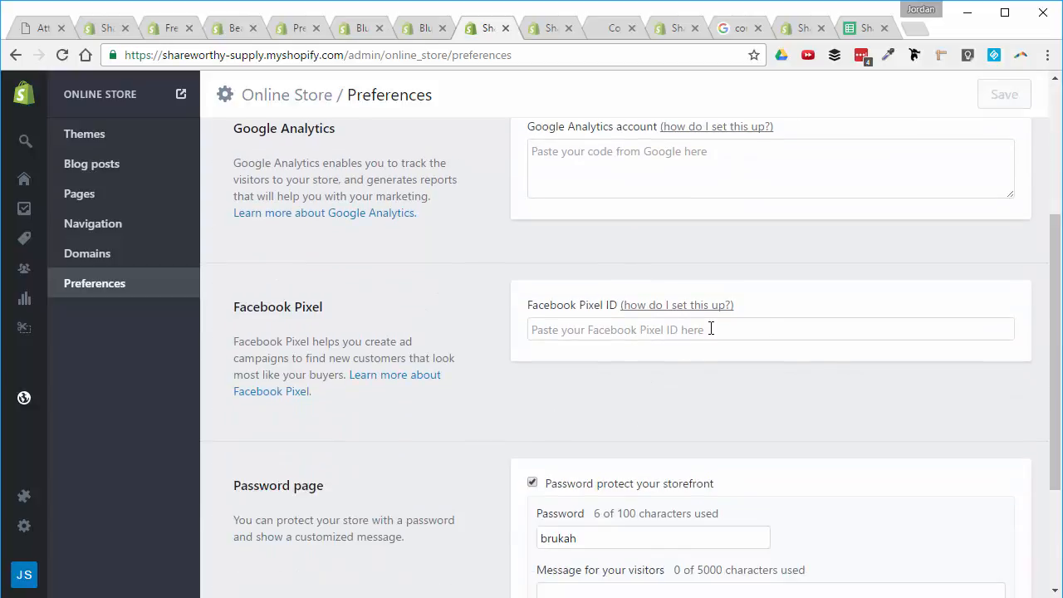
scroll(709, 333, down, 2)
scroll(709, 332, up, 5)
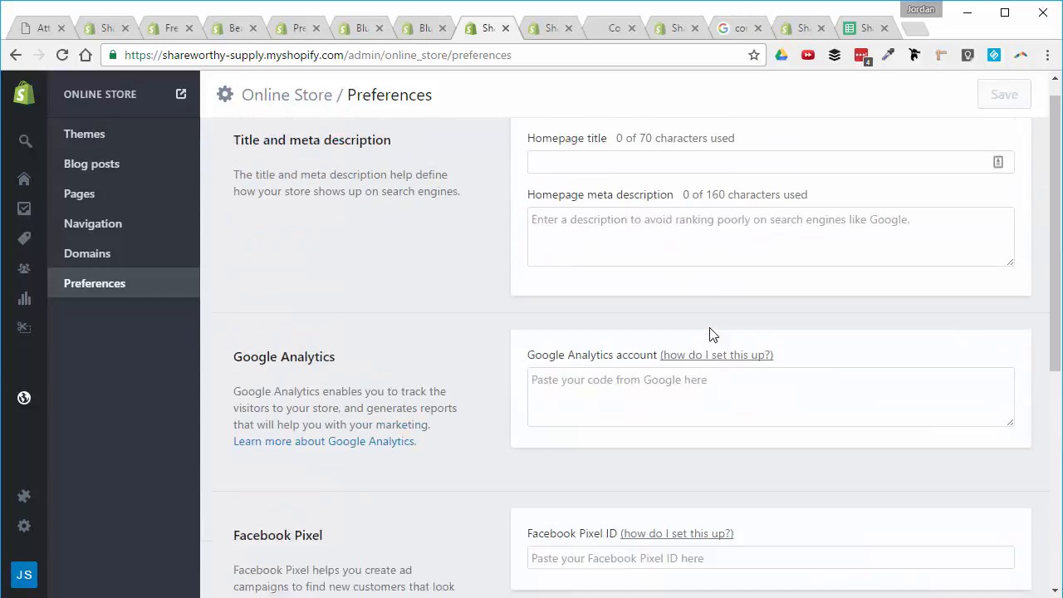
Step: Title the homepage 'Shareworthy Supply' and type a meta description calling it a one-stop shop for amazing things
click(571, 183)
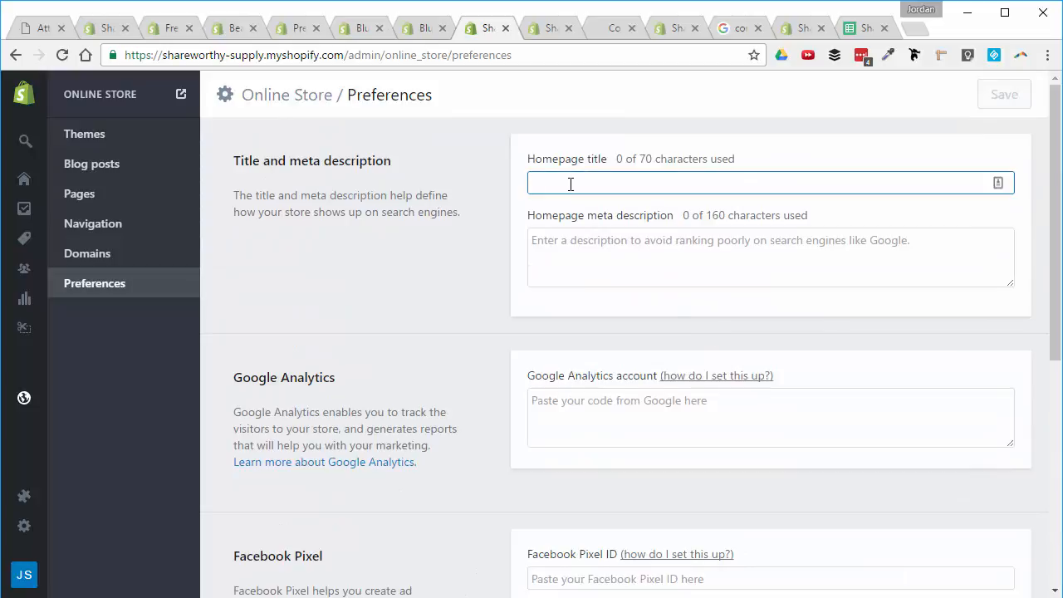
text(Sharewo)
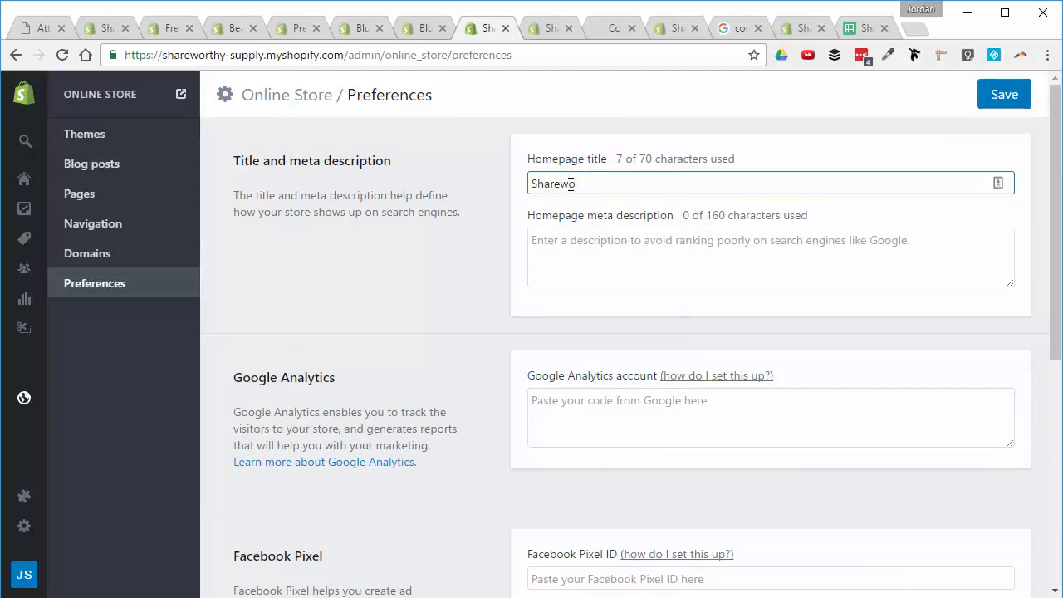
text(rthy Supply)
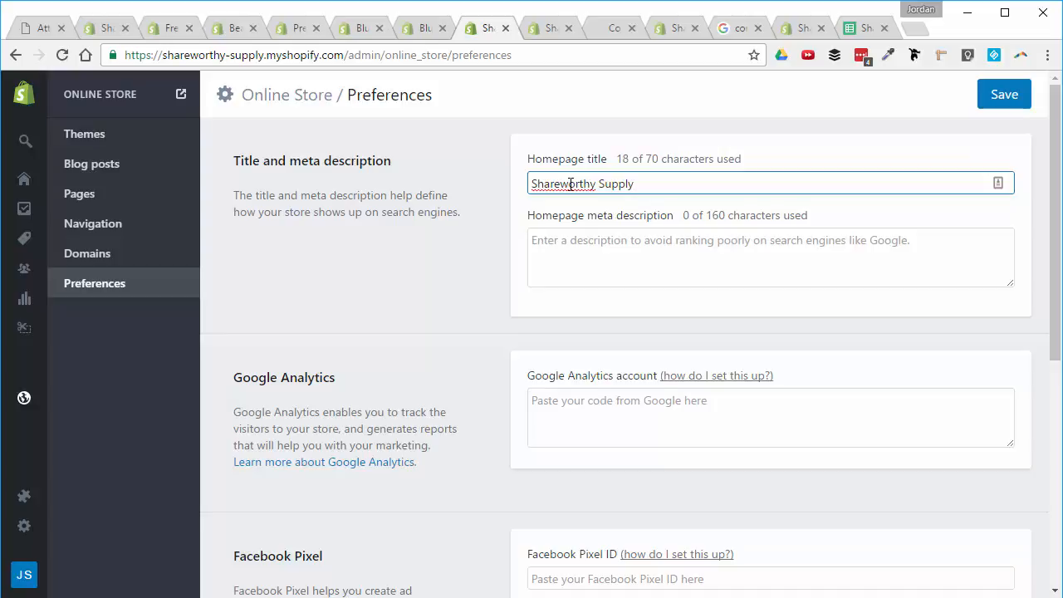
click(710, 252)
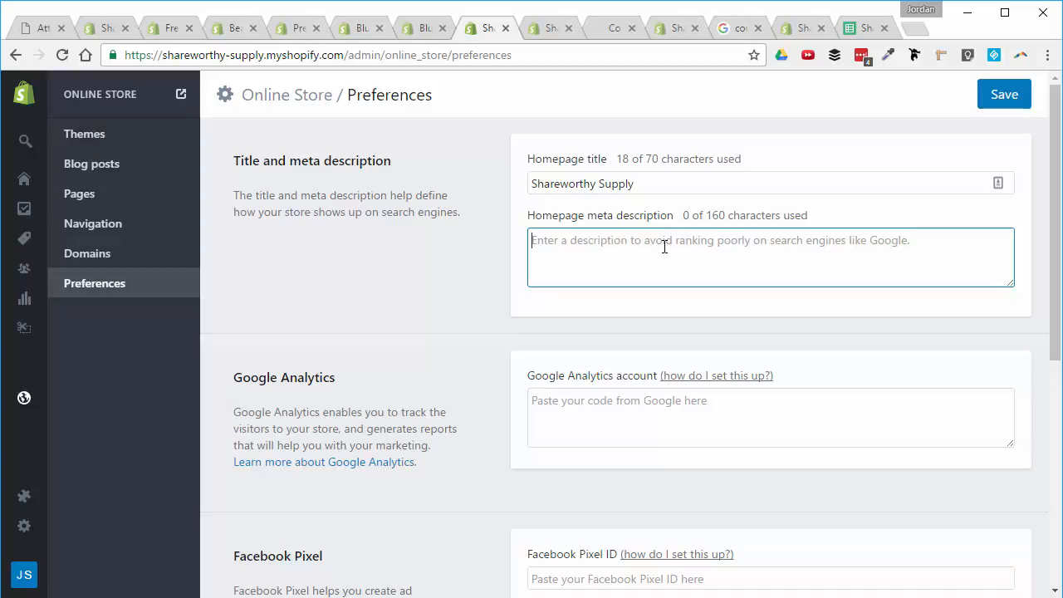
text(Shareworthy S)
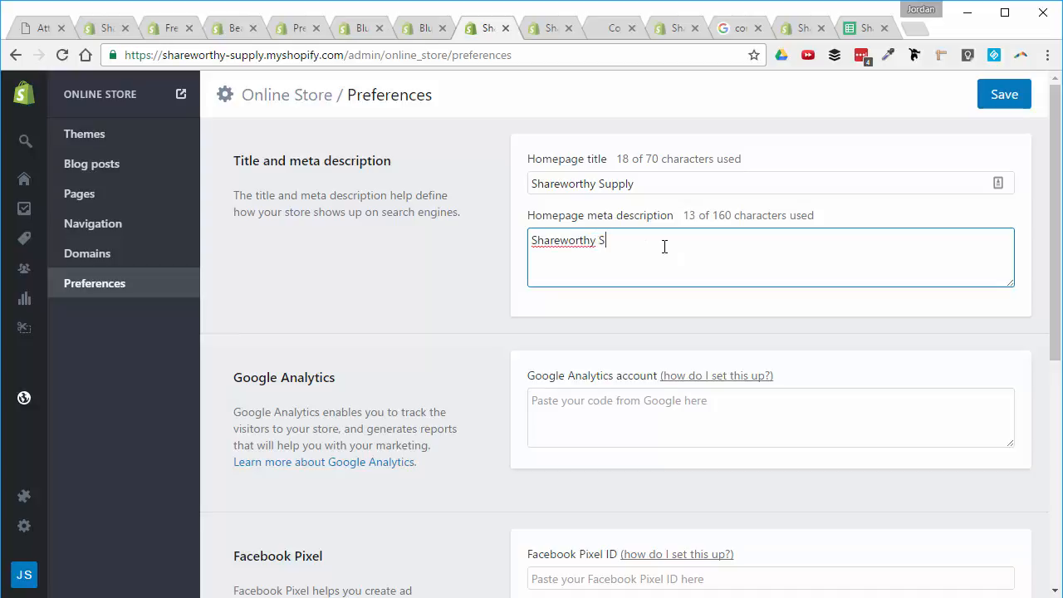
text(upply is your one-stop shop for)
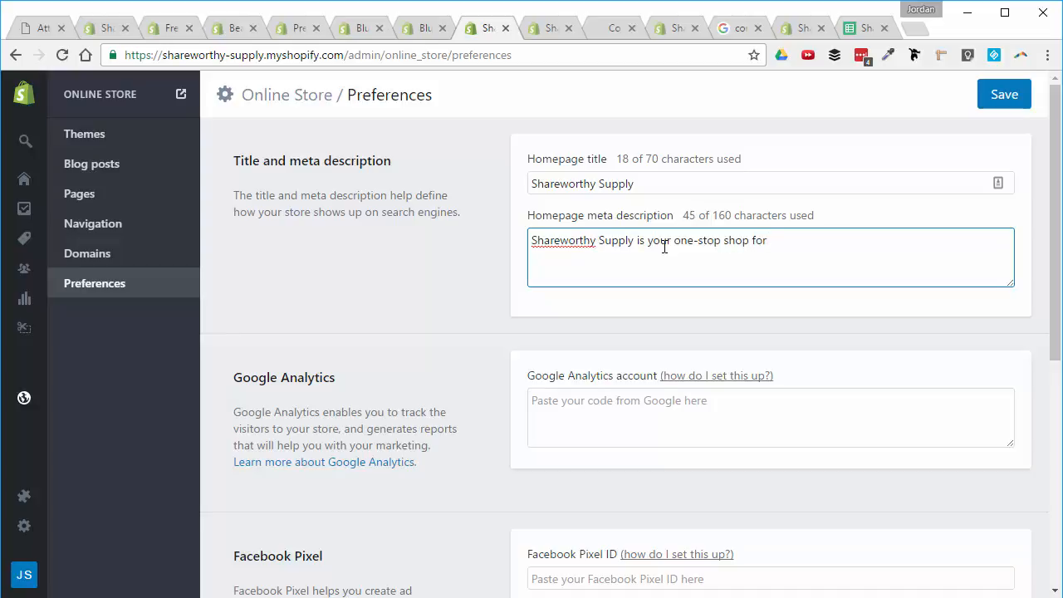
text(all things amazing! Buy)
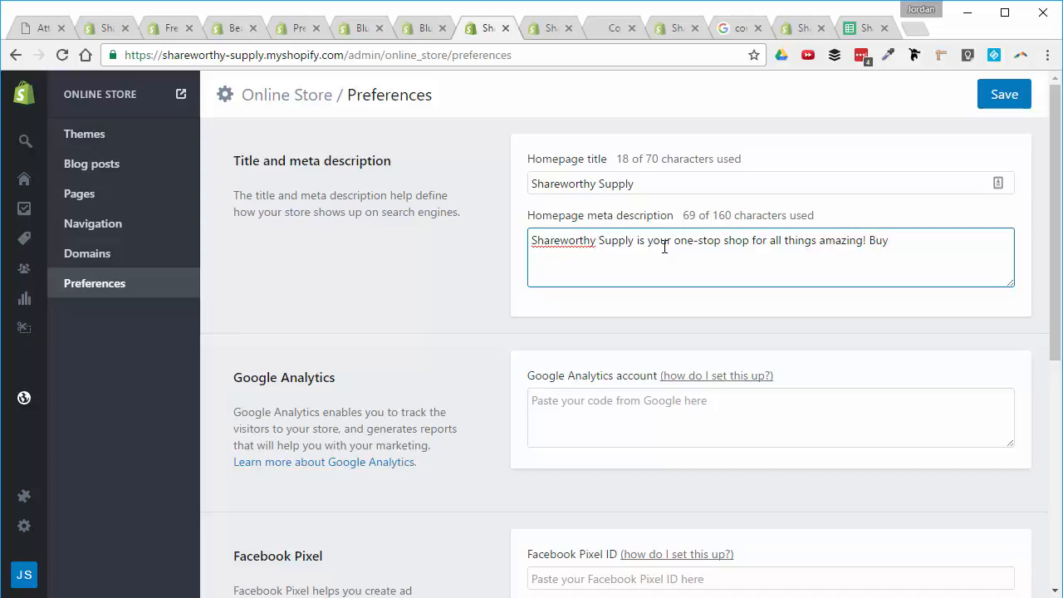
text(awesome things your friends)
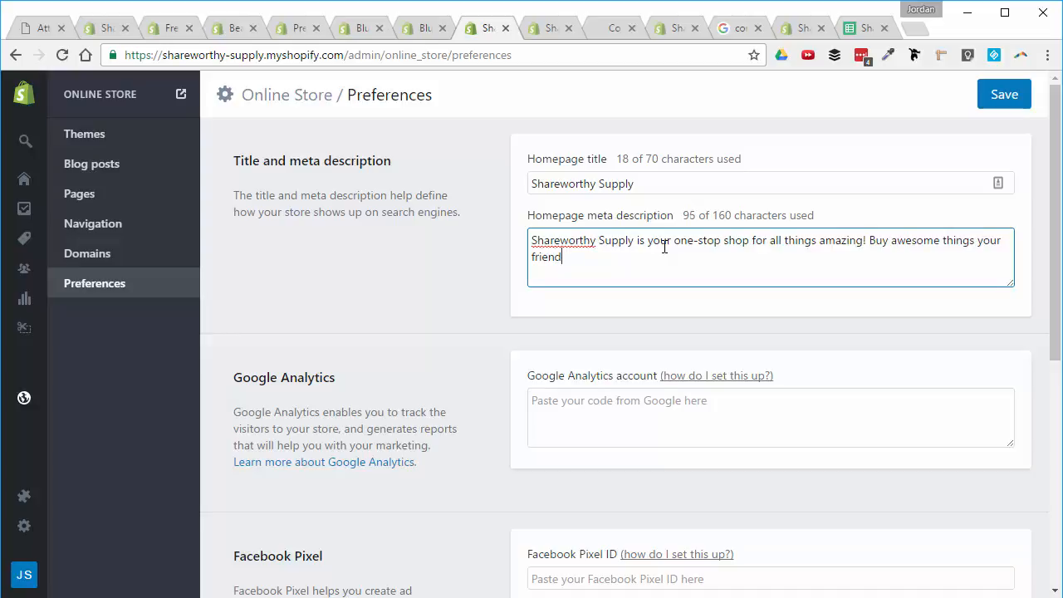
key(BackSpace)
key(BackSpace)
key(BackSpace)
key(BackSpace)
key(BackSpace)
key(BackSpace)
key(BackSpace)
key(BackSpace)
key(BackSpace)
key(BackSpace)
key(BackSpace)
text(share them wit)
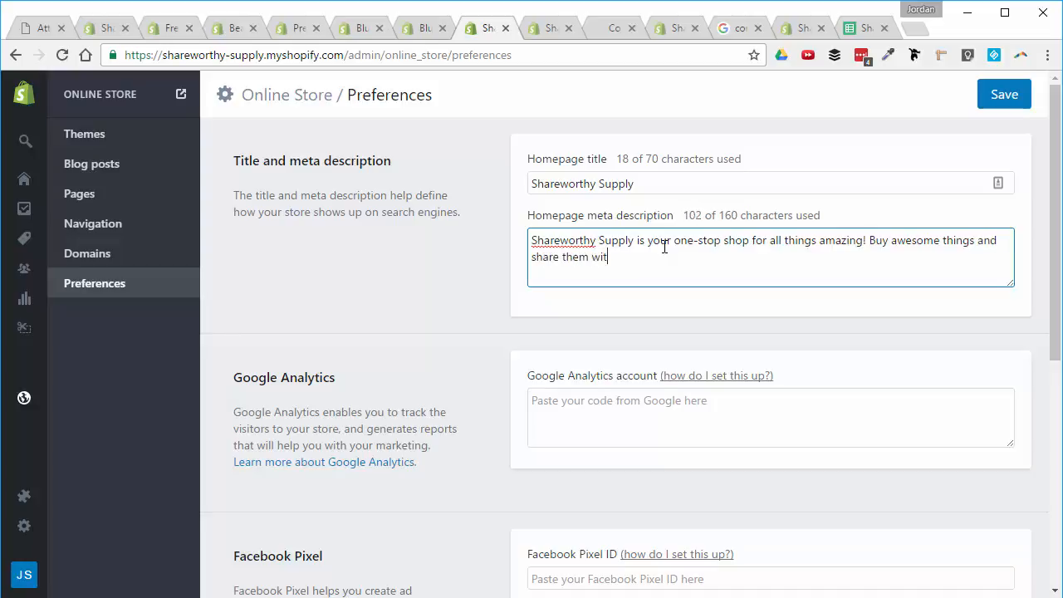
text(h your friends.)
click(1001, 95)
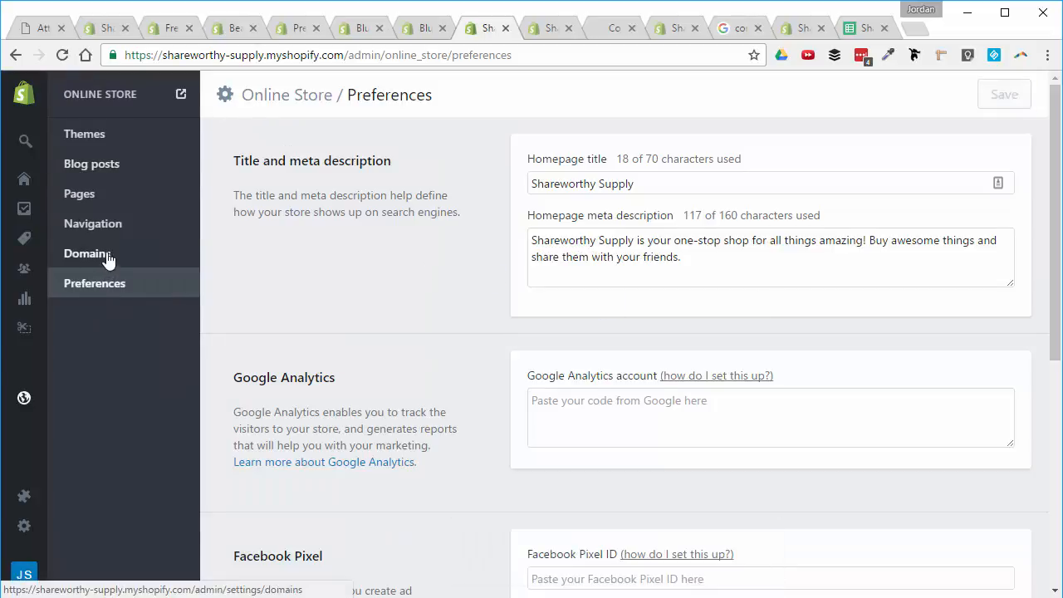
click(93, 135)
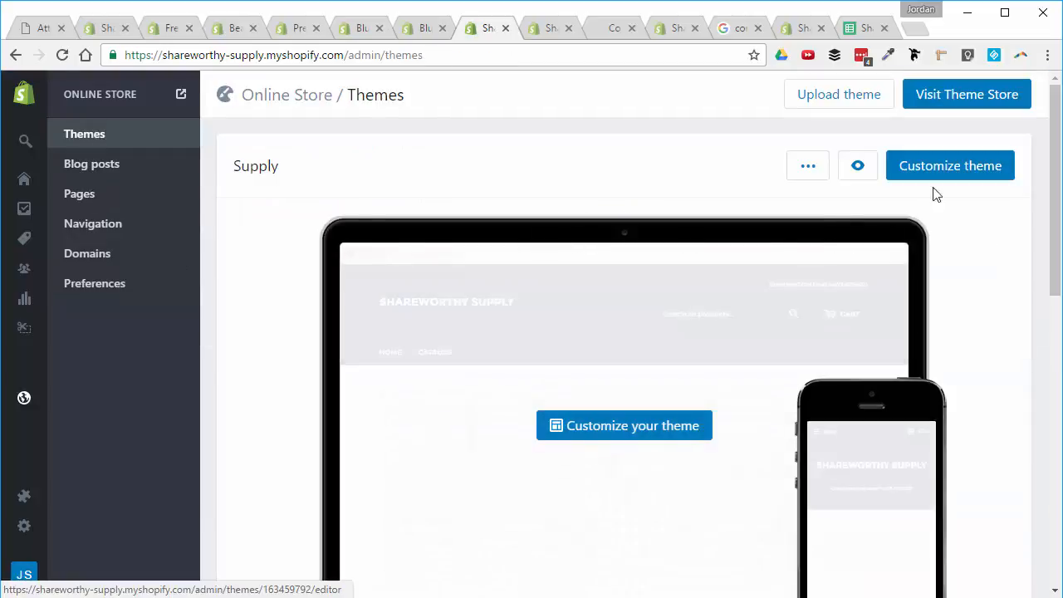
mouse_move(391, 368)
scroll(465, 363, down, 2)
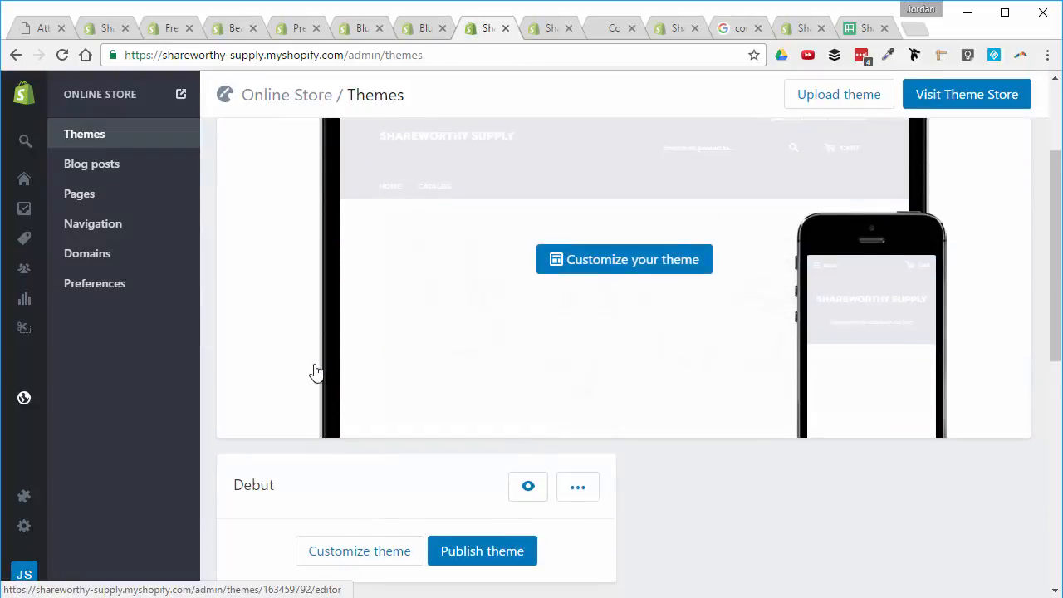
scroll(316, 370, up, 2)
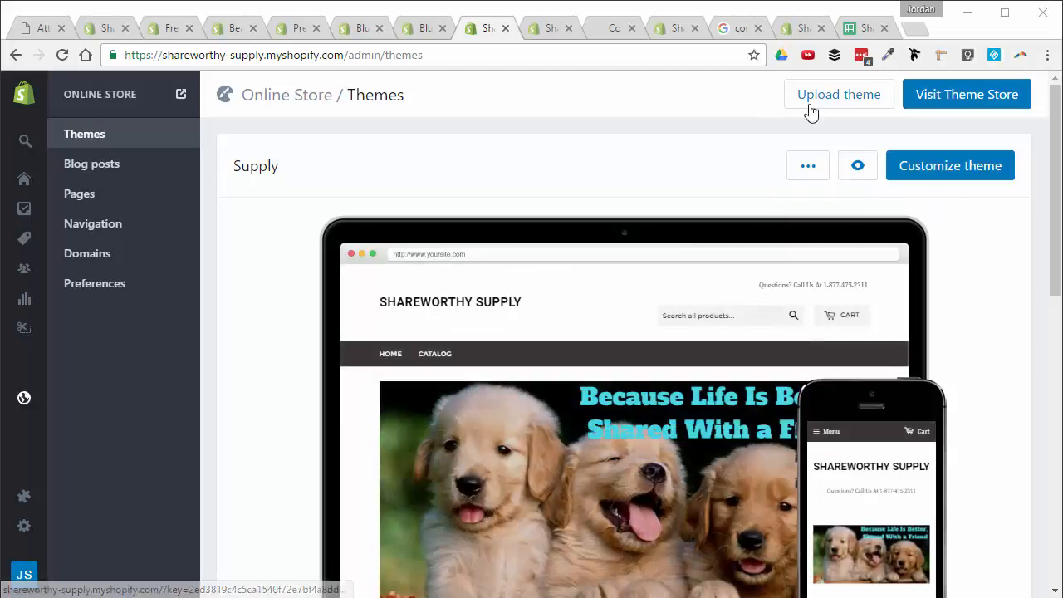
Step: Open the Supply theme in the customizer and scroll down the homepage preview
click(964, 170)
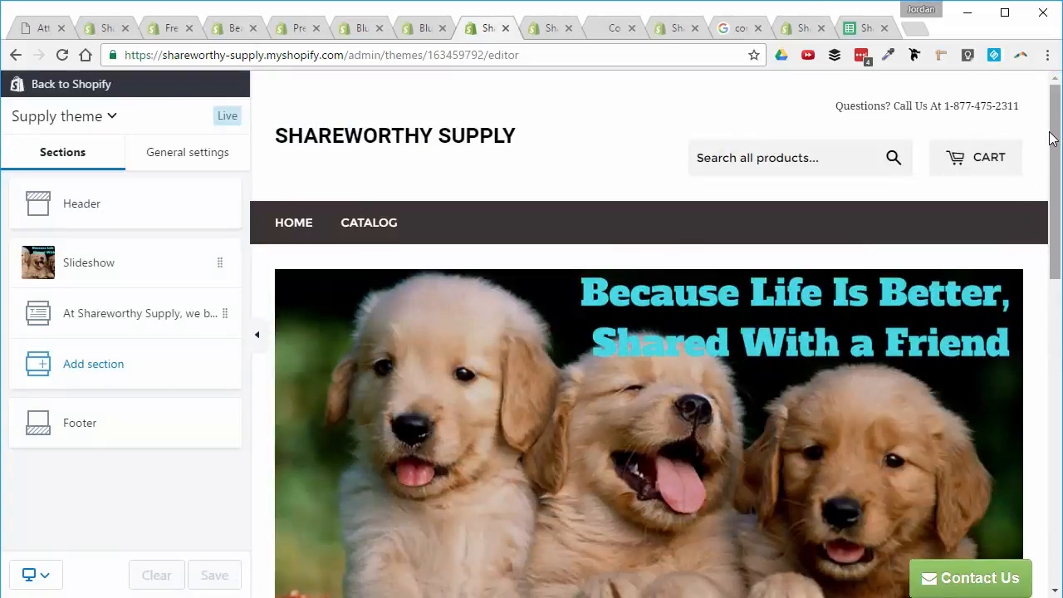
scroll(491, 135, down, 1)
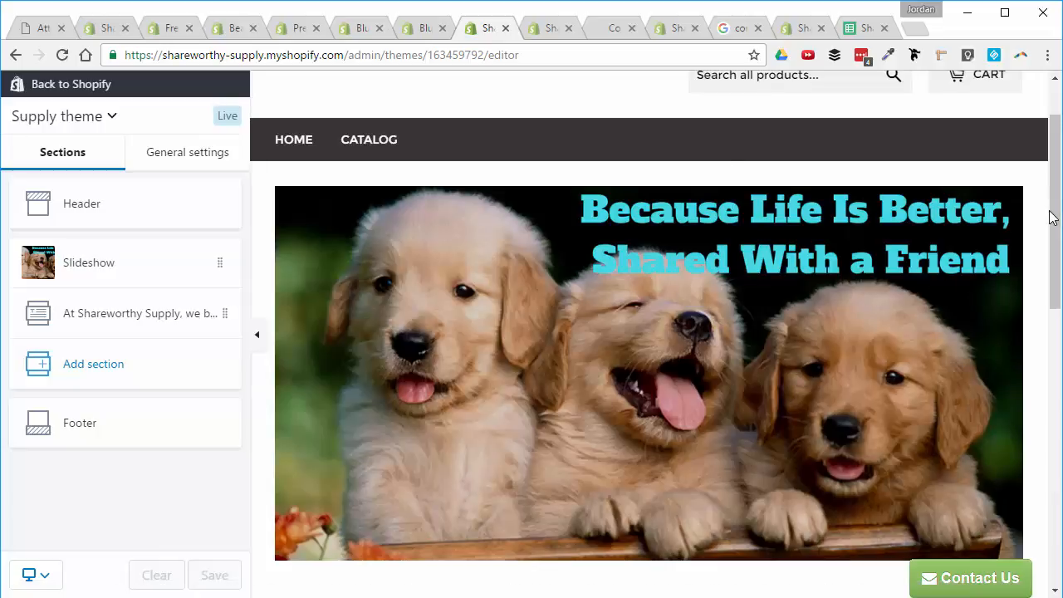
drag(1053, 216, 1053, 218)
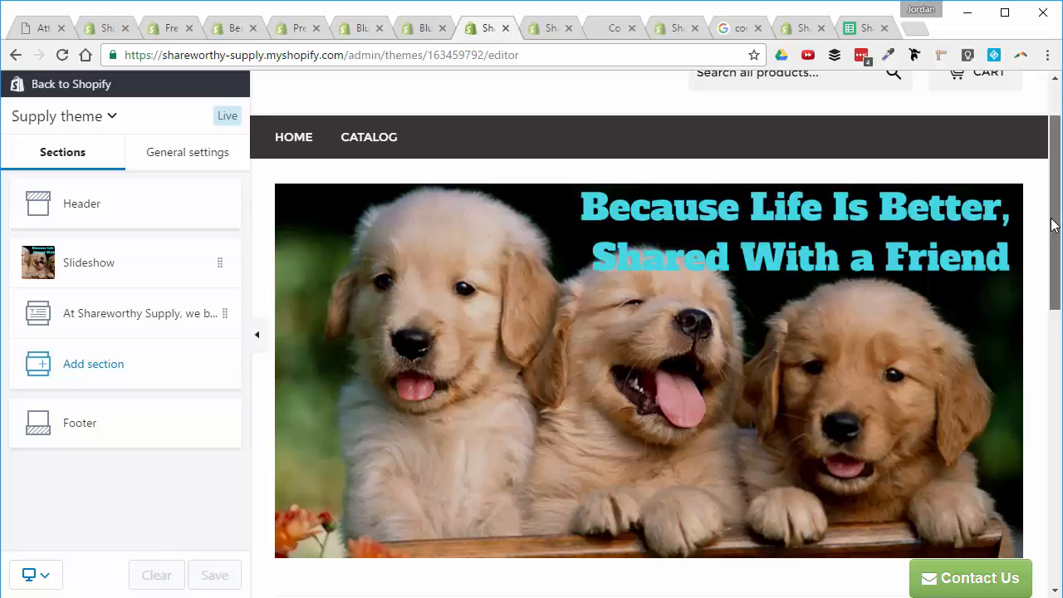
drag(1054, 224, 1052, 244)
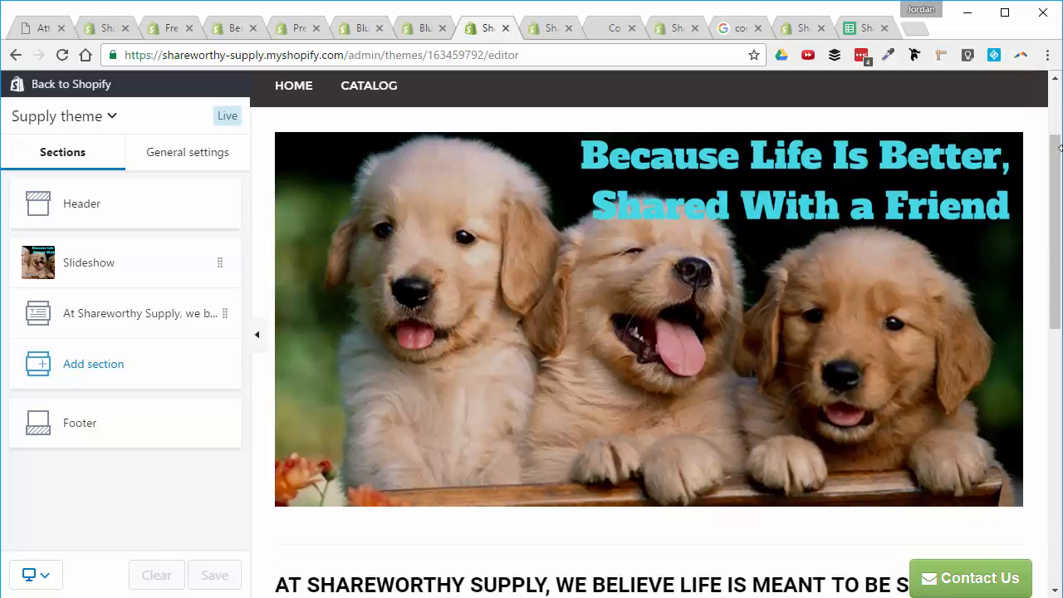
drag(1049, 172, 1046, 360)
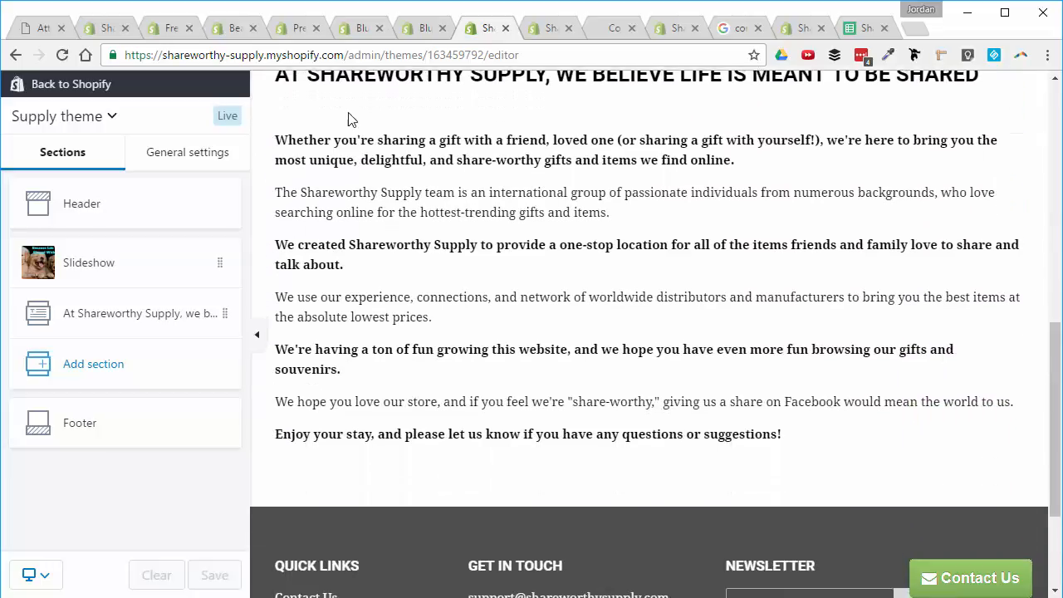
scroll(342, 158, up, 2)
scroll(339, 280, down, 5)
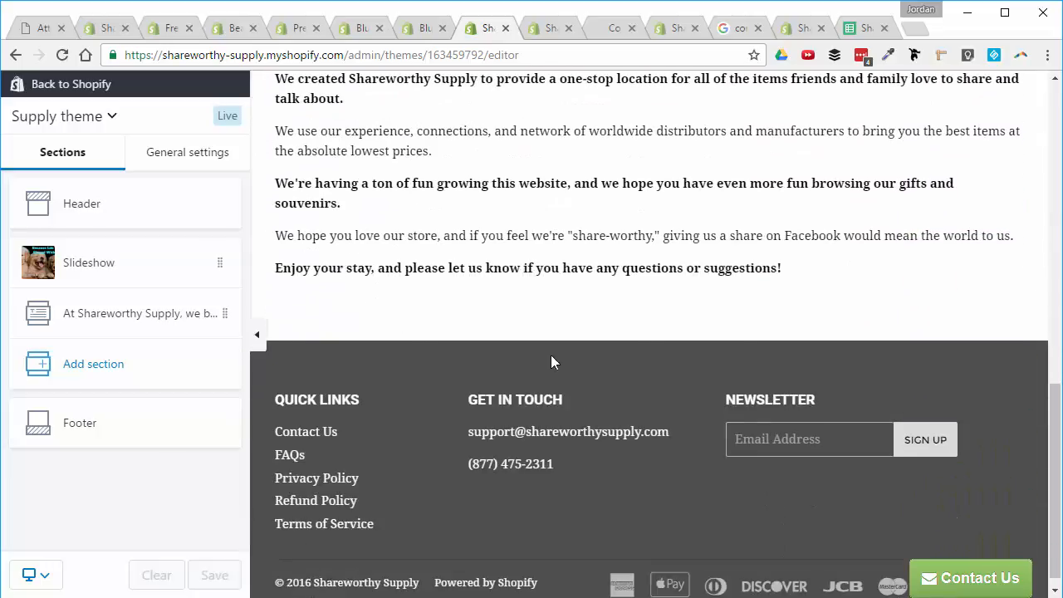
mouse_move(1052, 443)
mouse_down()
mouse_move(1053, 457)
mouse_move(1054, 333)
mouse_move(1054, 459)
mouse_up()
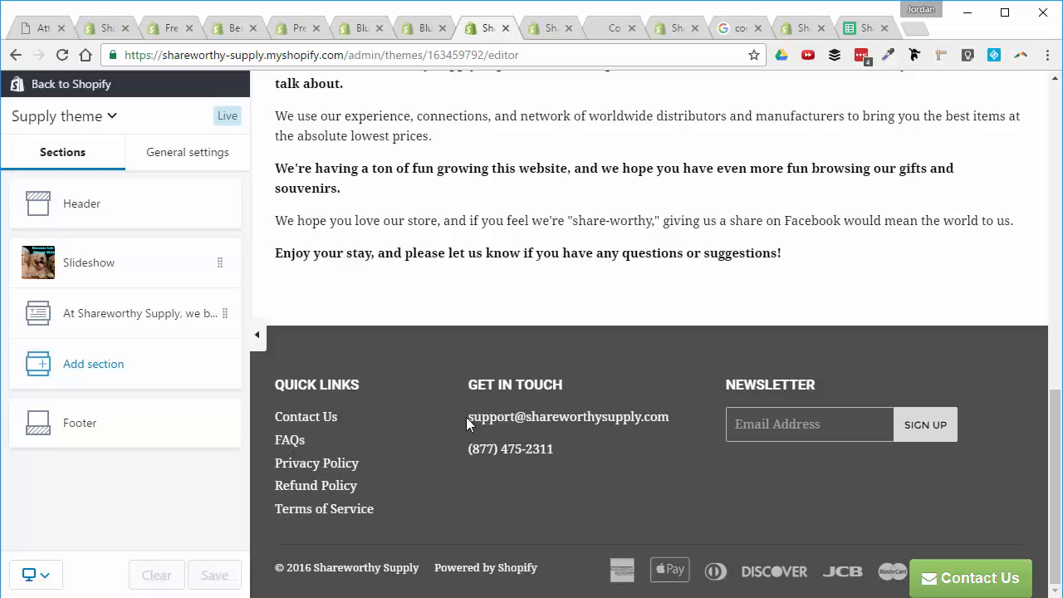
Step: Inspect the footer support e-mail and Quick Links policy links, then scroll back up the preview
drag(466, 417, 607, 418)
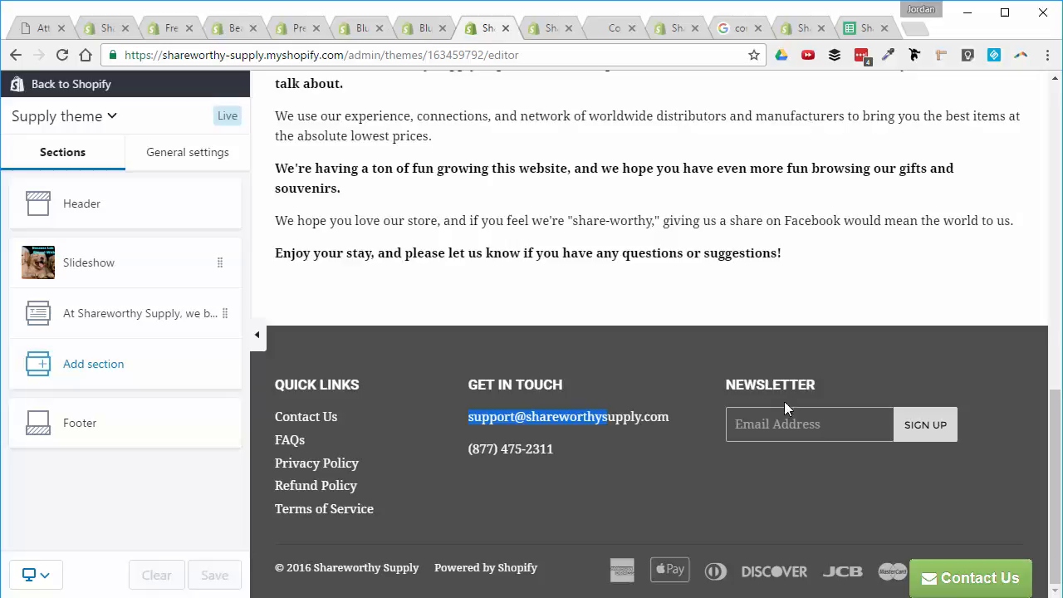
click(738, 425)
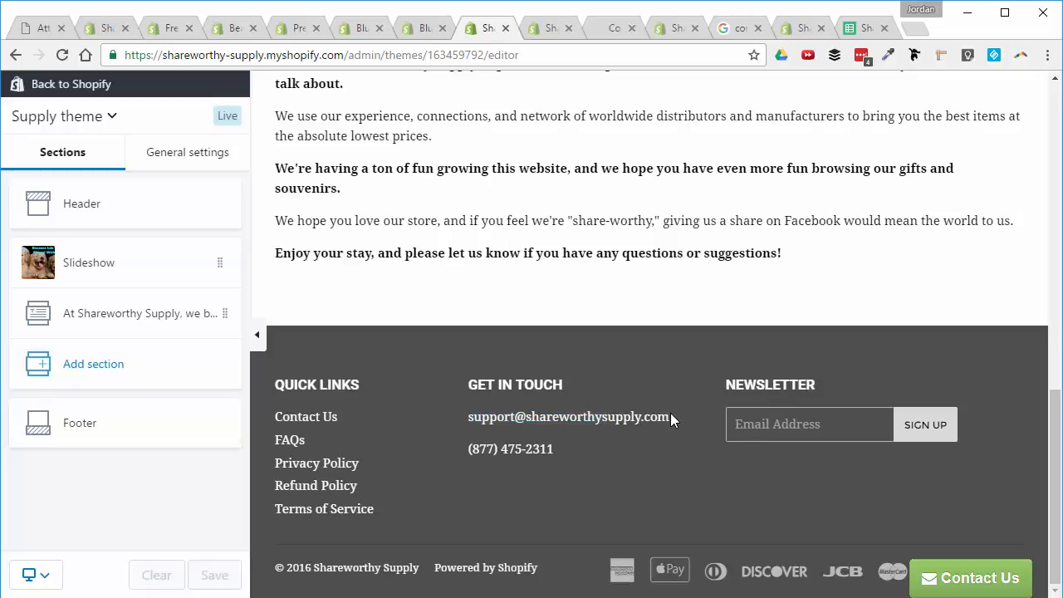
drag(672, 420, 476, 420)
click(475, 420)
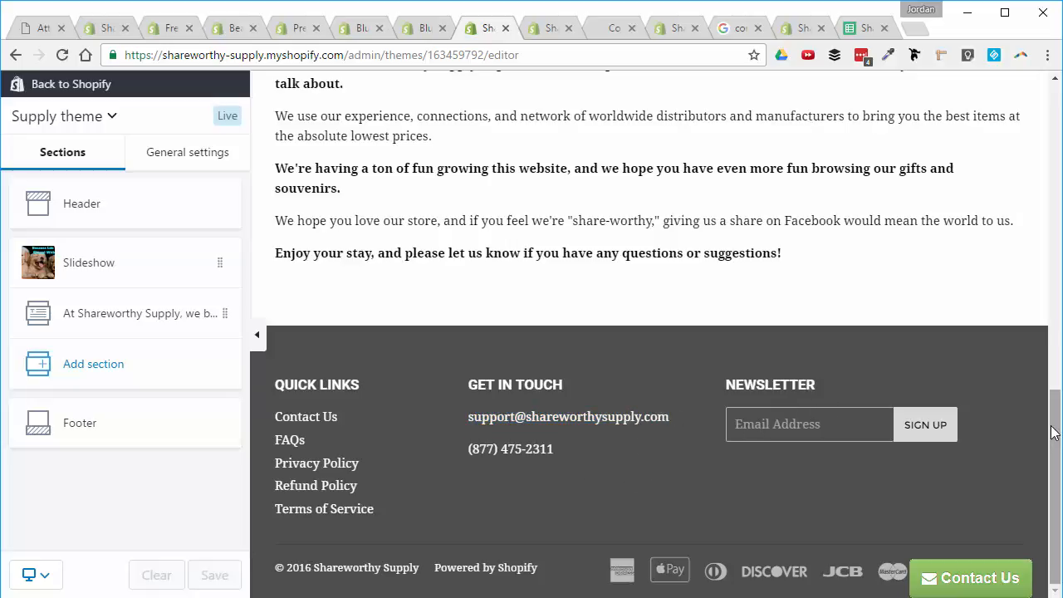
drag(1055, 434, 1056, 392)
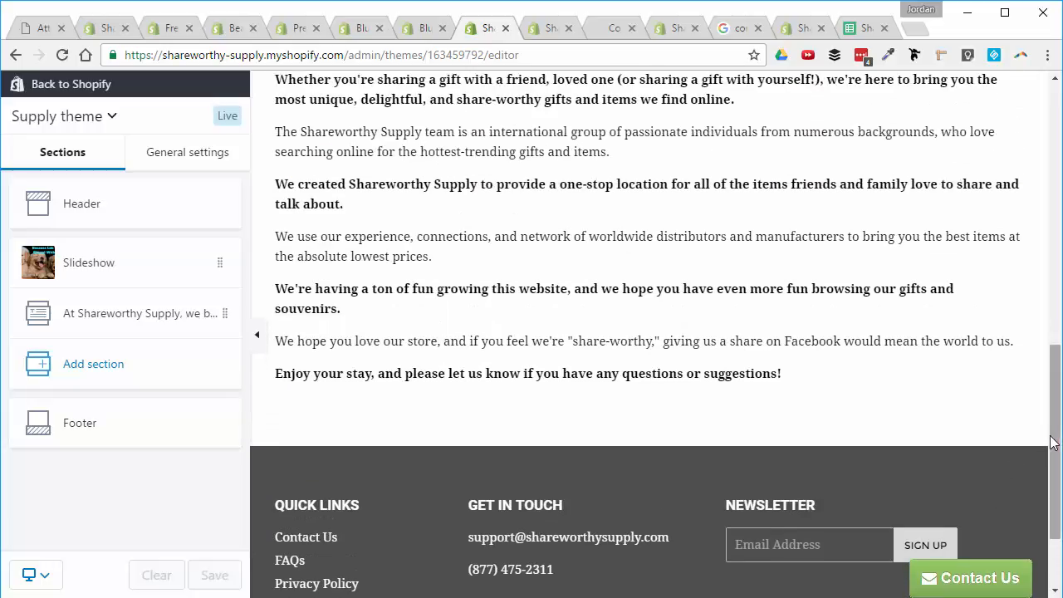
drag(1051, 413, 1050, 151)
scroll(494, 240, down, 3)
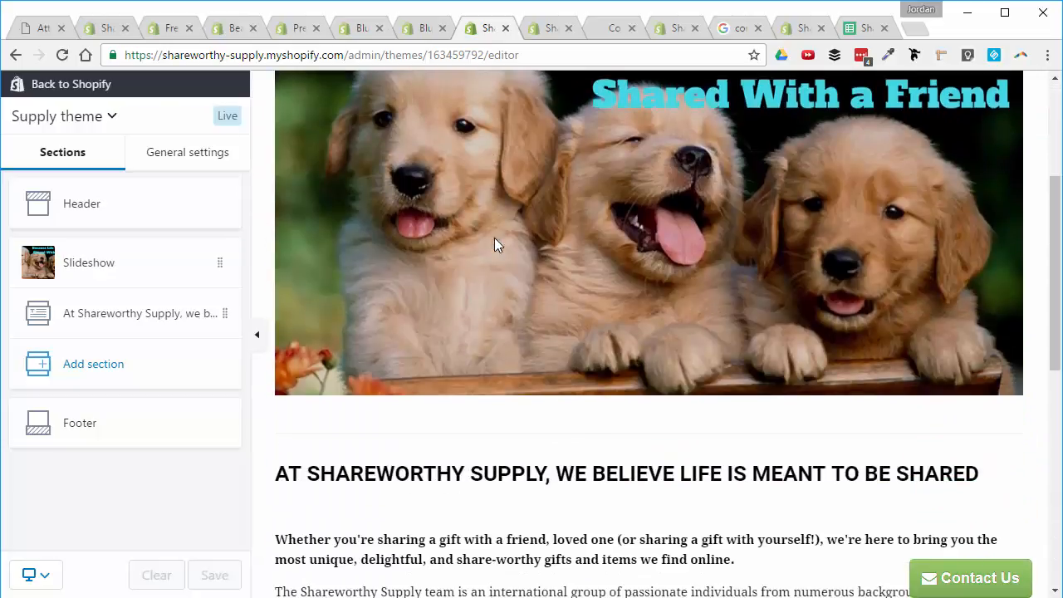
scroll(524, 407, down, 7)
scroll(499, 399, up, 7)
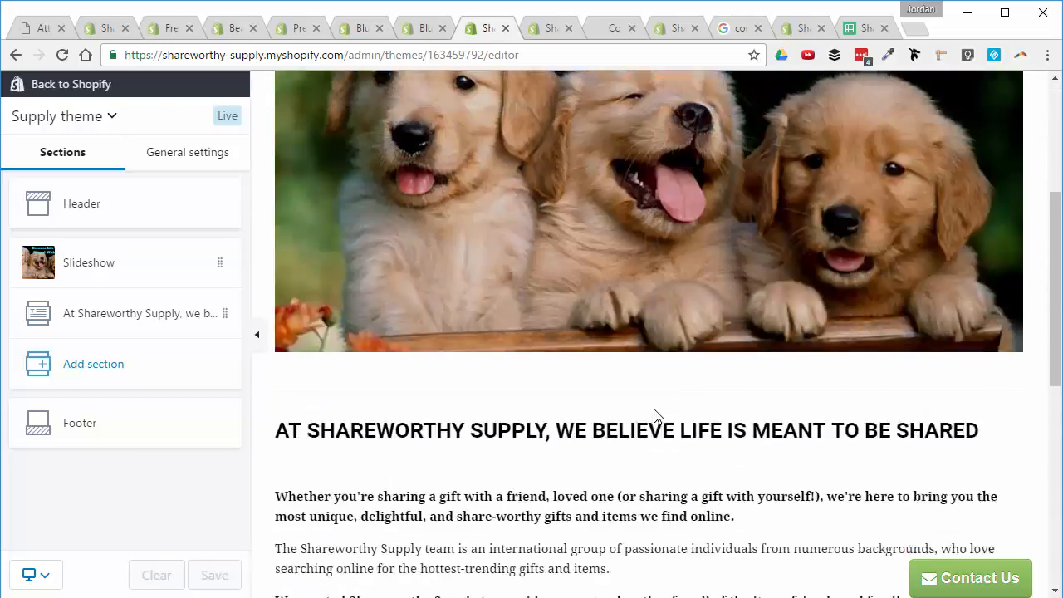
scroll(657, 477, down, 3)
scroll(581, 416, up, 6)
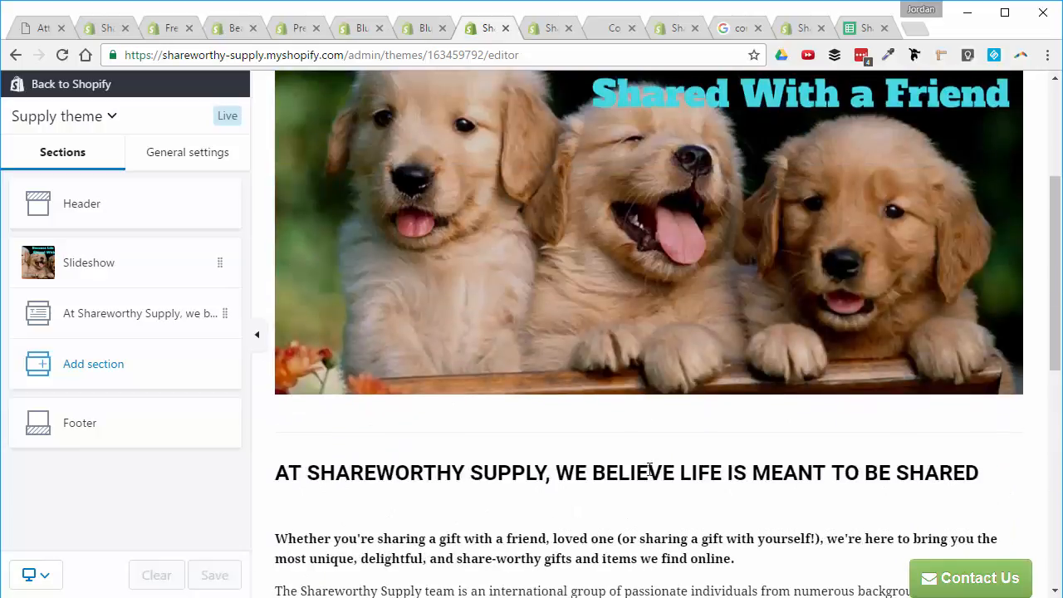
click(158, 158)
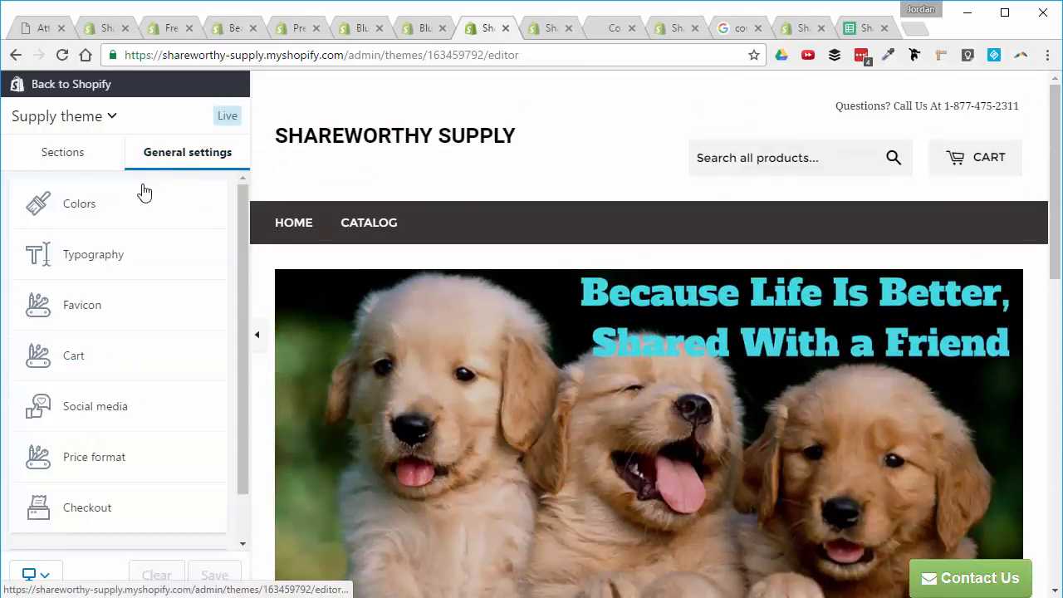
click(117, 209)
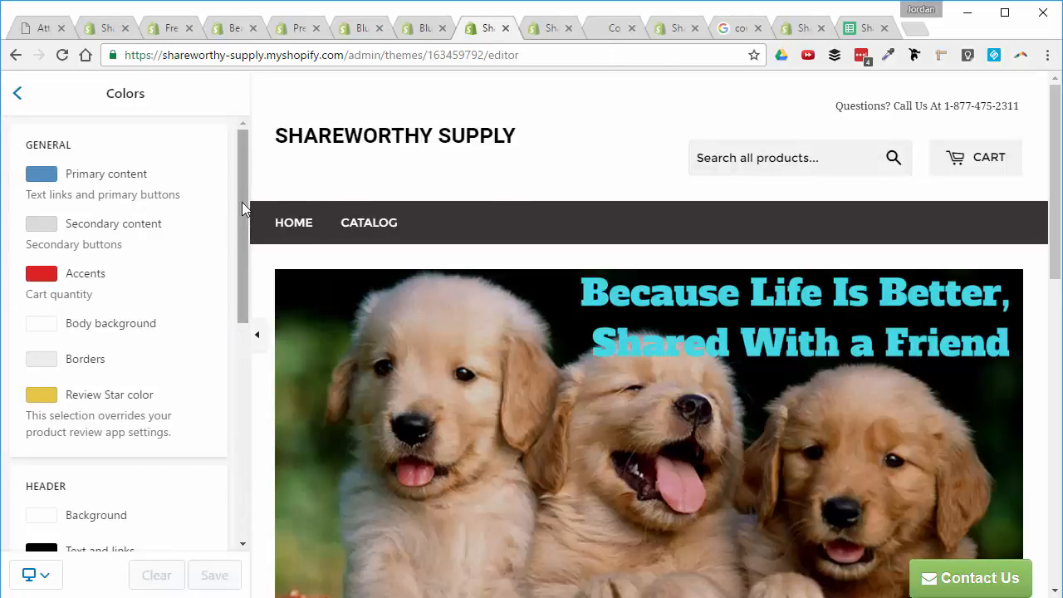
drag(242, 202, 81, 119)
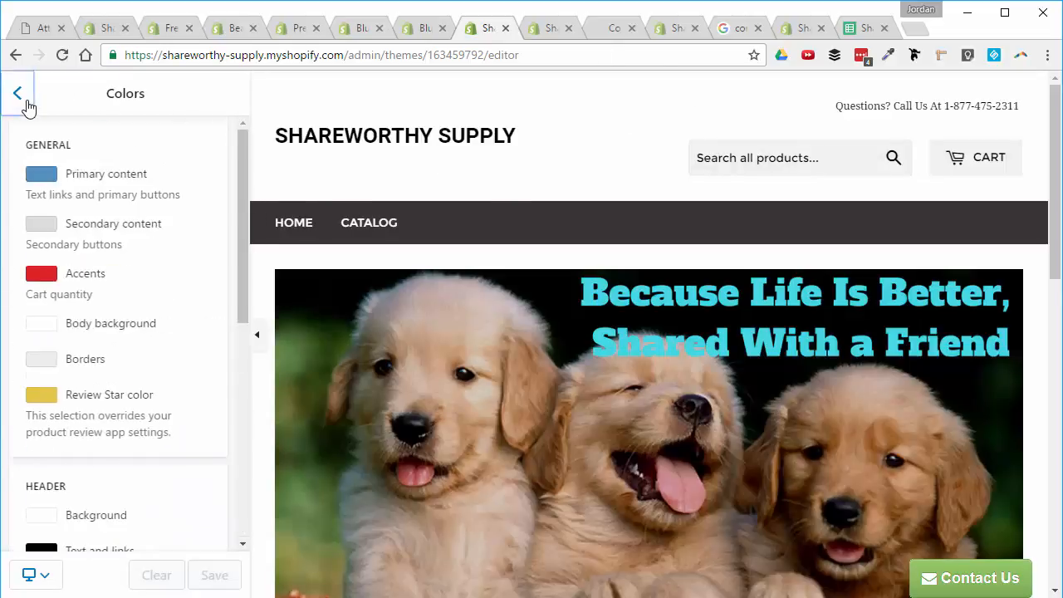
click(20, 97)
click(64, 158)
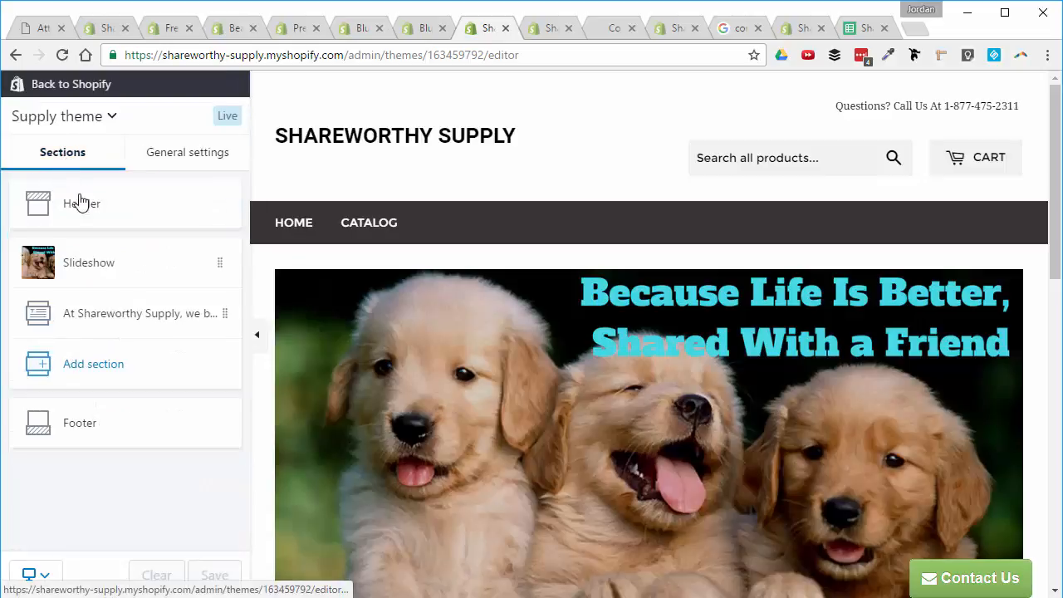
click(80, 205)
scroll(97, 329, down, 2)
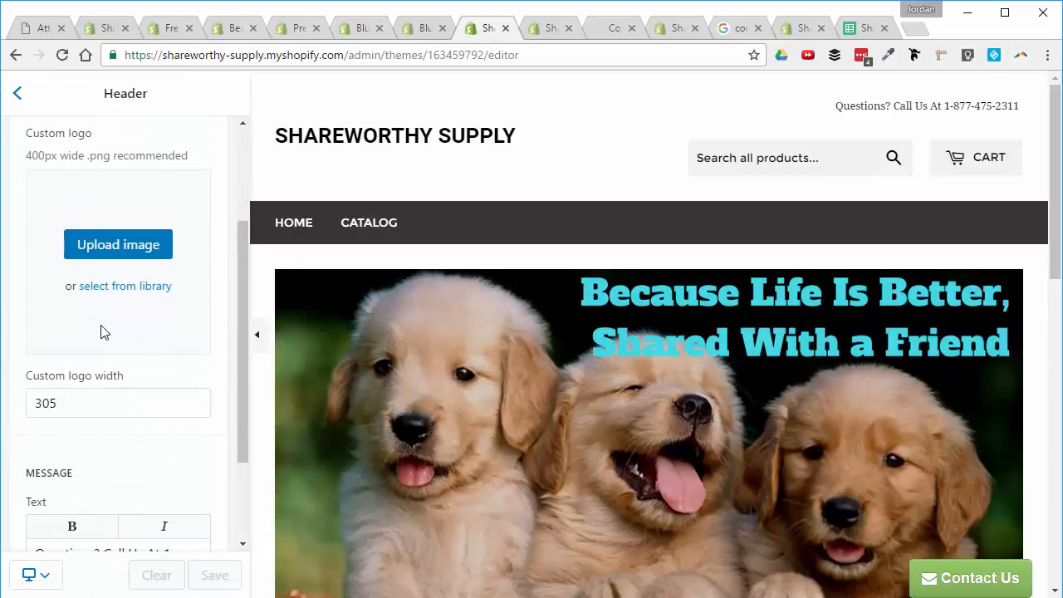
scroll(98, 329, down, 2)
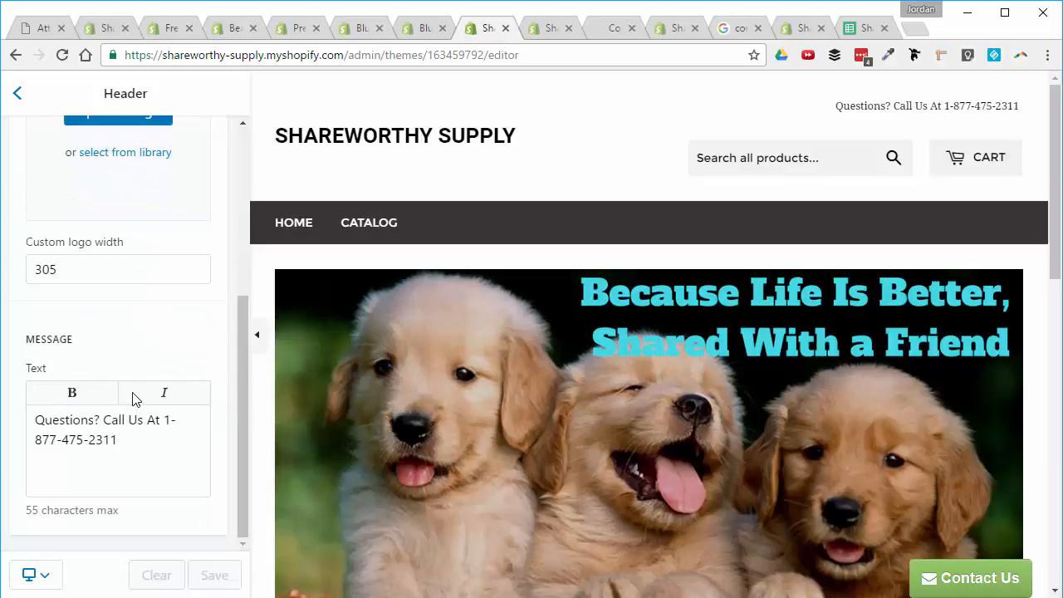
scroll(133, 399, up, 4)
click(17, 93)
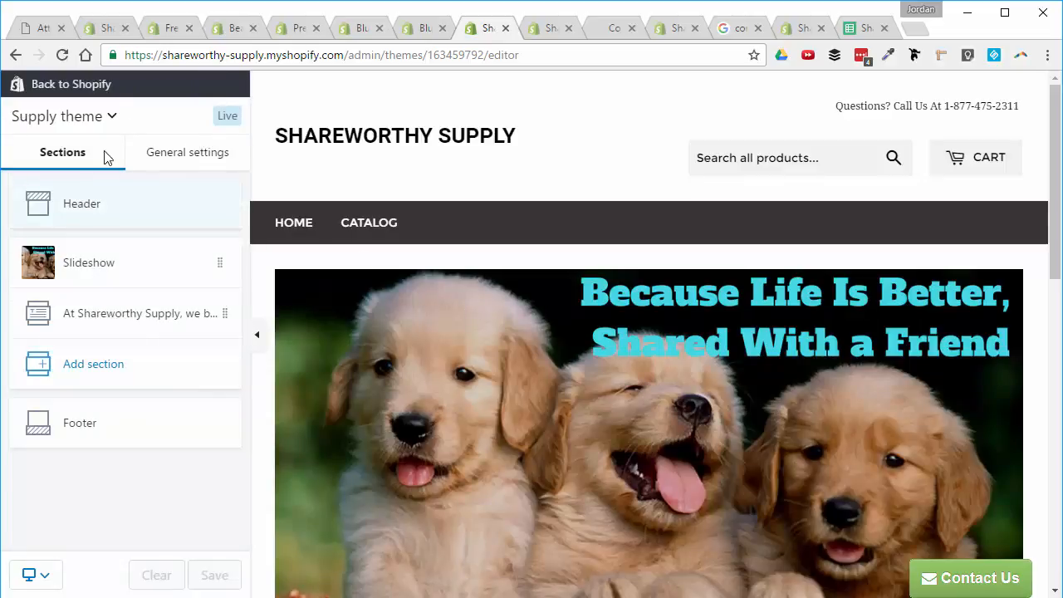
scroll(697, 394, down, 8)
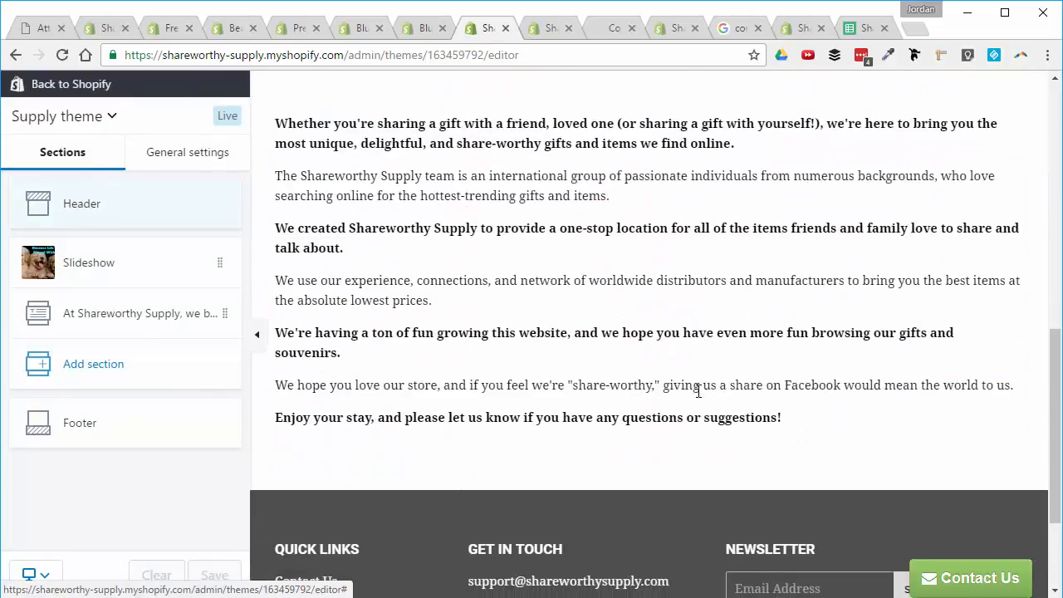
scroll(698, 390, down, 2)
scroll(529, 504, up, 10)
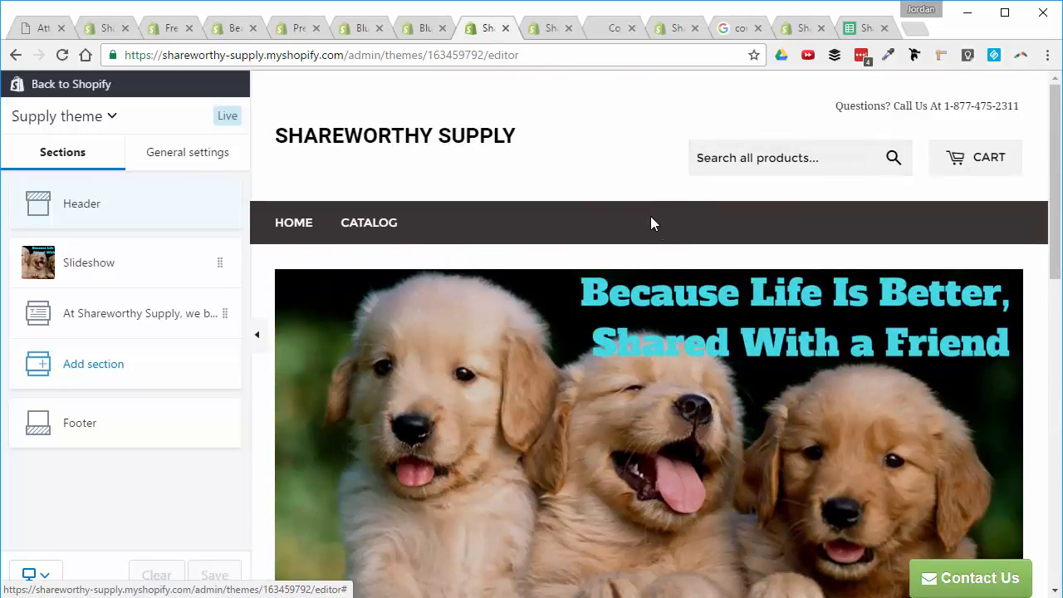
scroll(649, 222, down, 9)
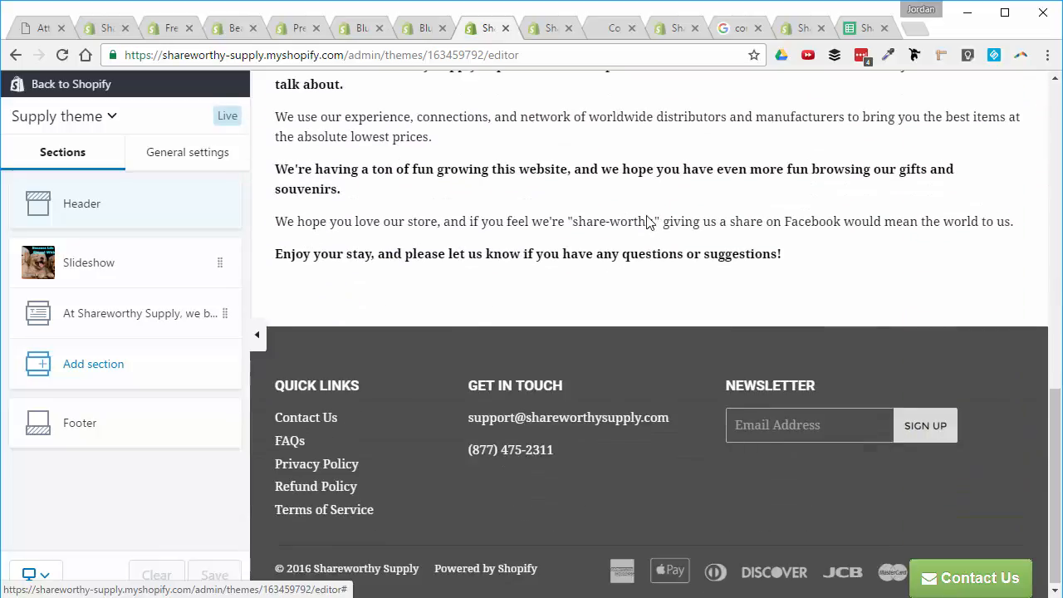
scroll(641, 220, up, 10)
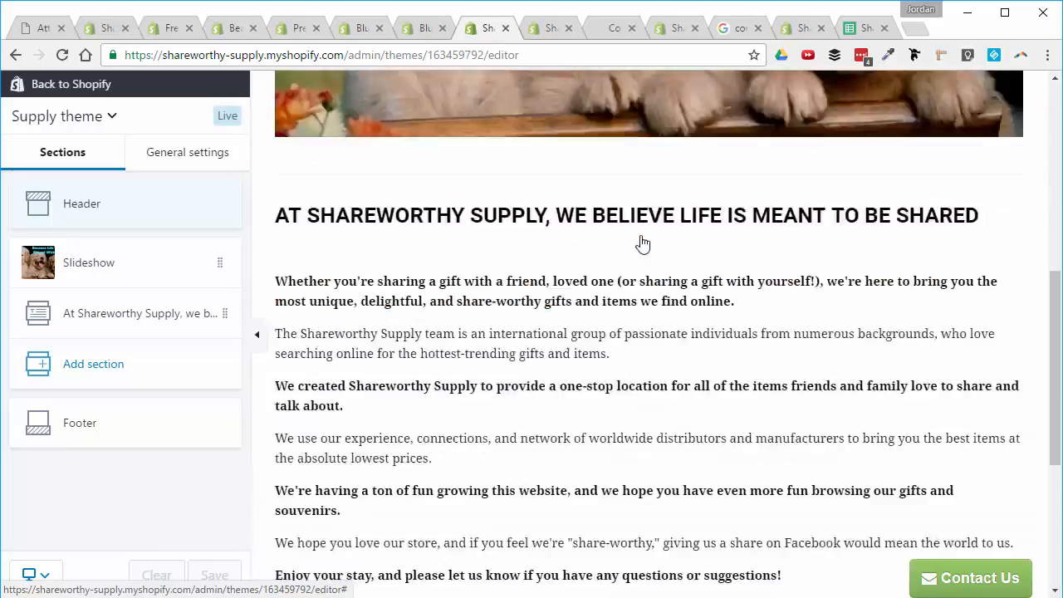
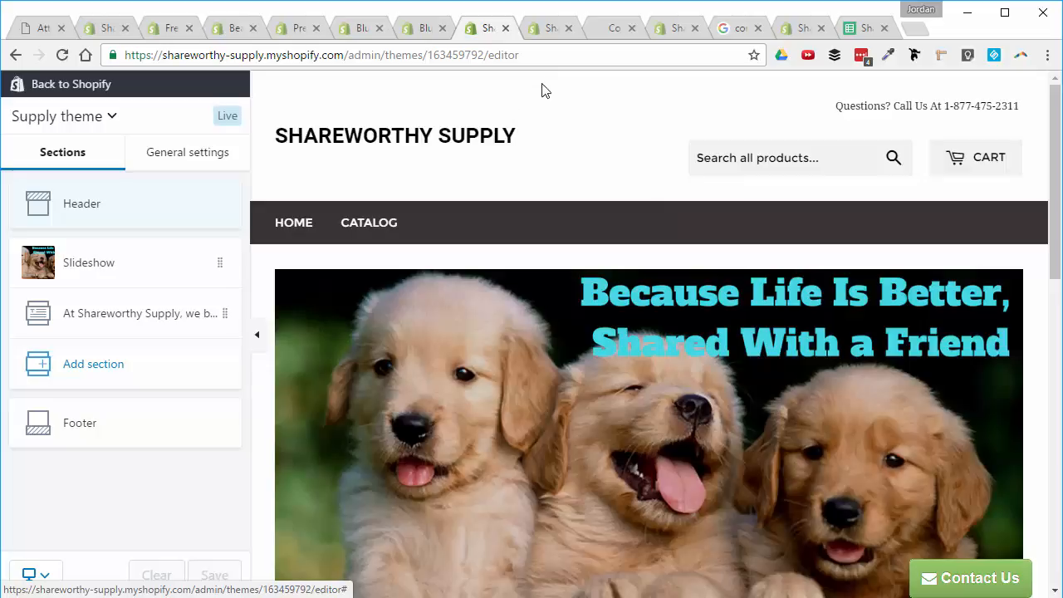
scroll(605, 258, down, 6)
drag(1056, 369, 1056, 212)
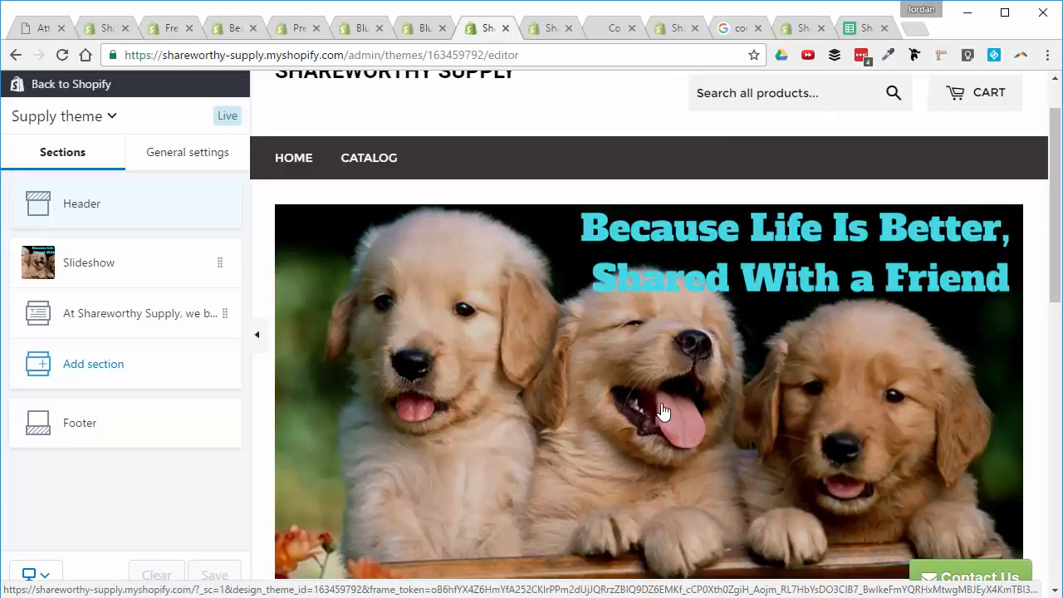
scroll(663, 418, up, 1)
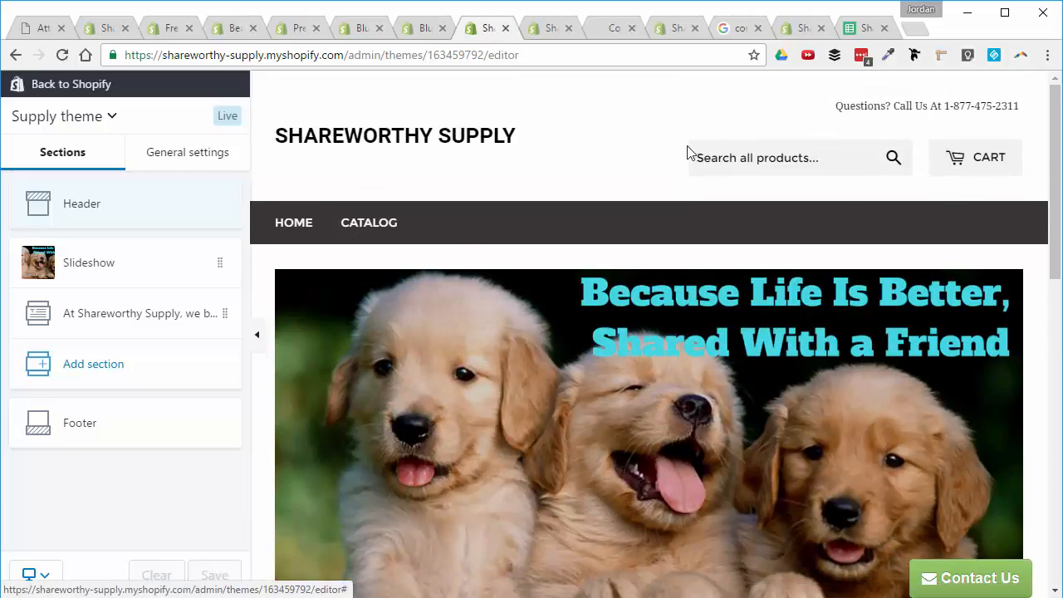